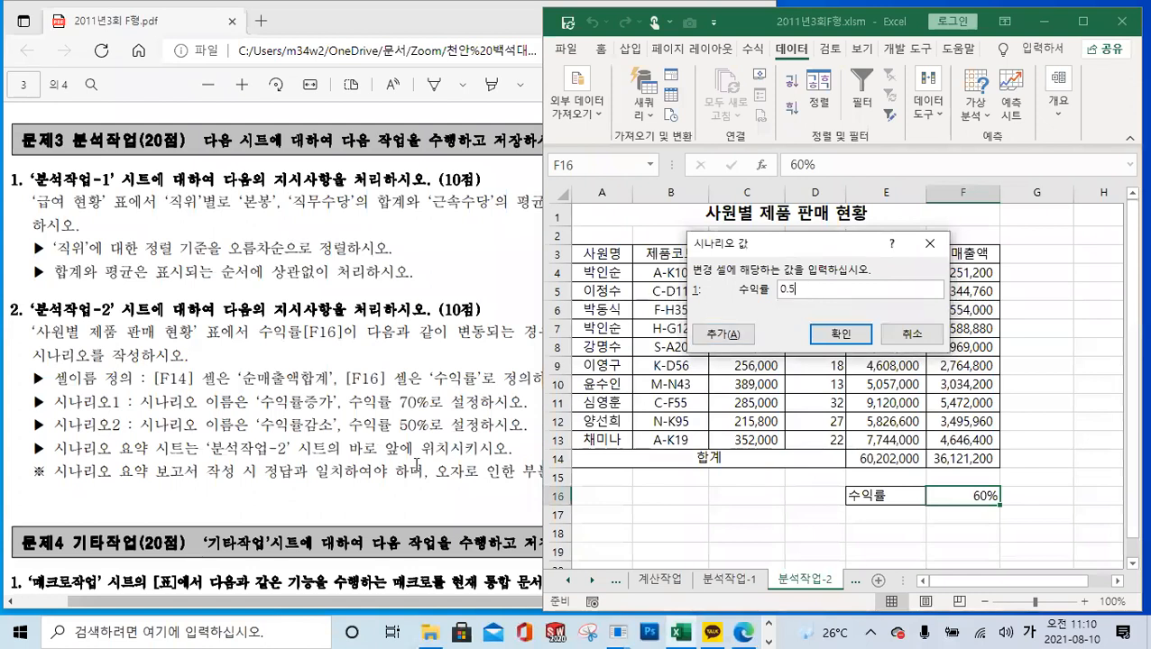
Step: Confirm the 수익률 scenario value of 0.5 and create a scenario summary report with F14 as the result cell
click(837, 336)
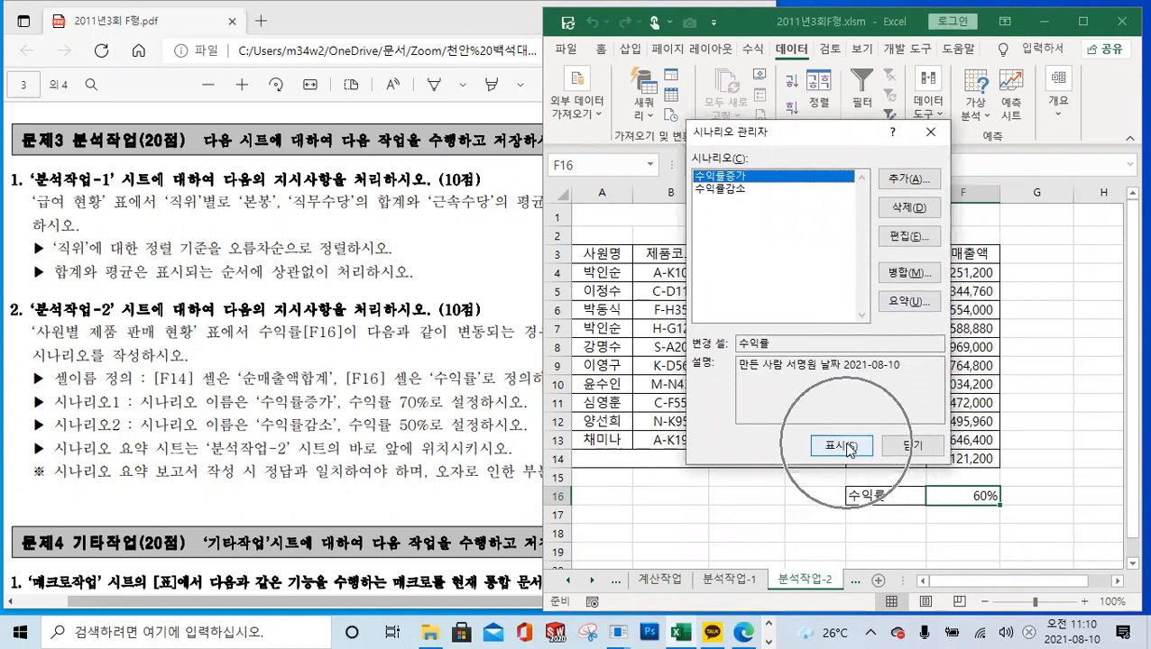
click(908, 301)
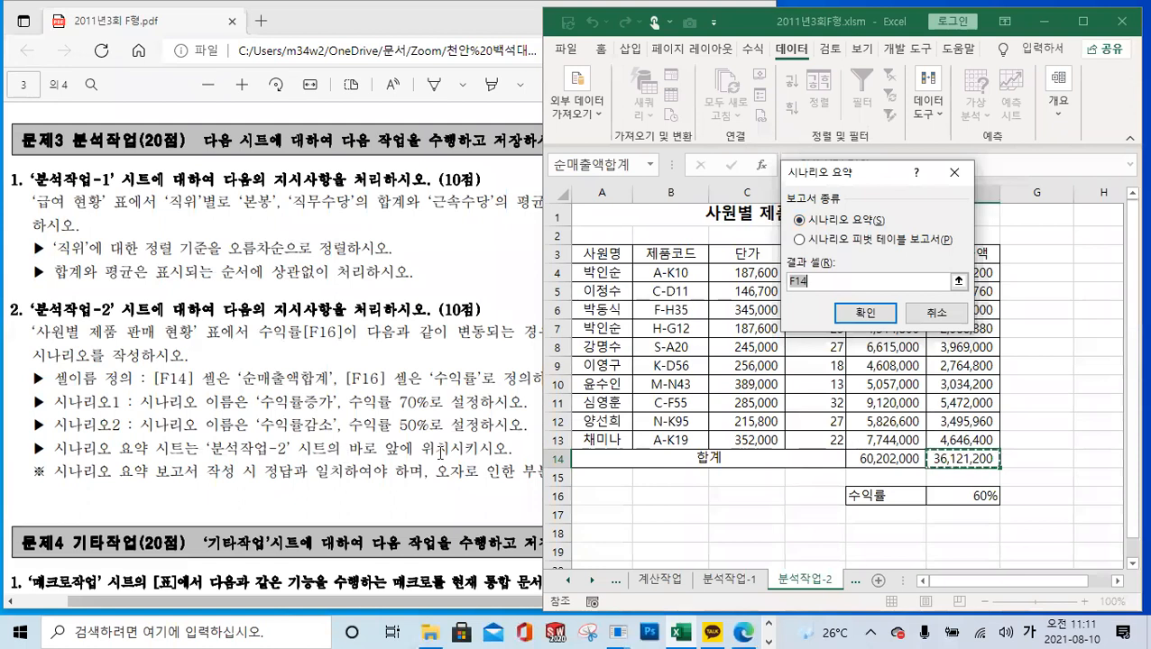
key(ctrl)
click(322, 478)
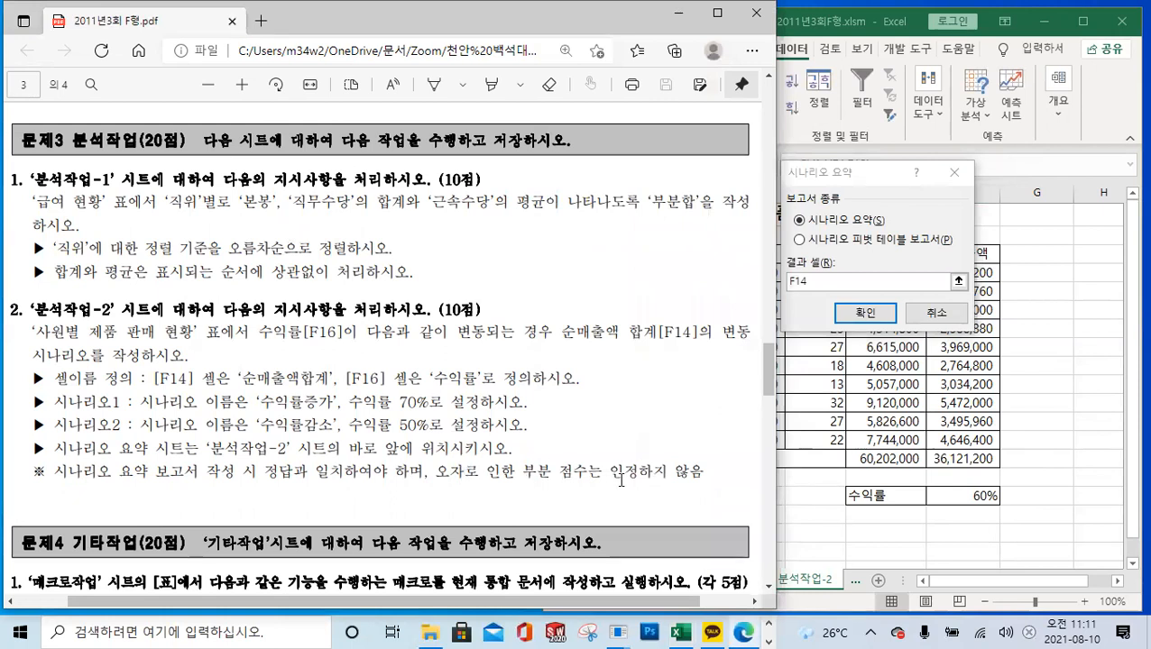
click(841, 185)
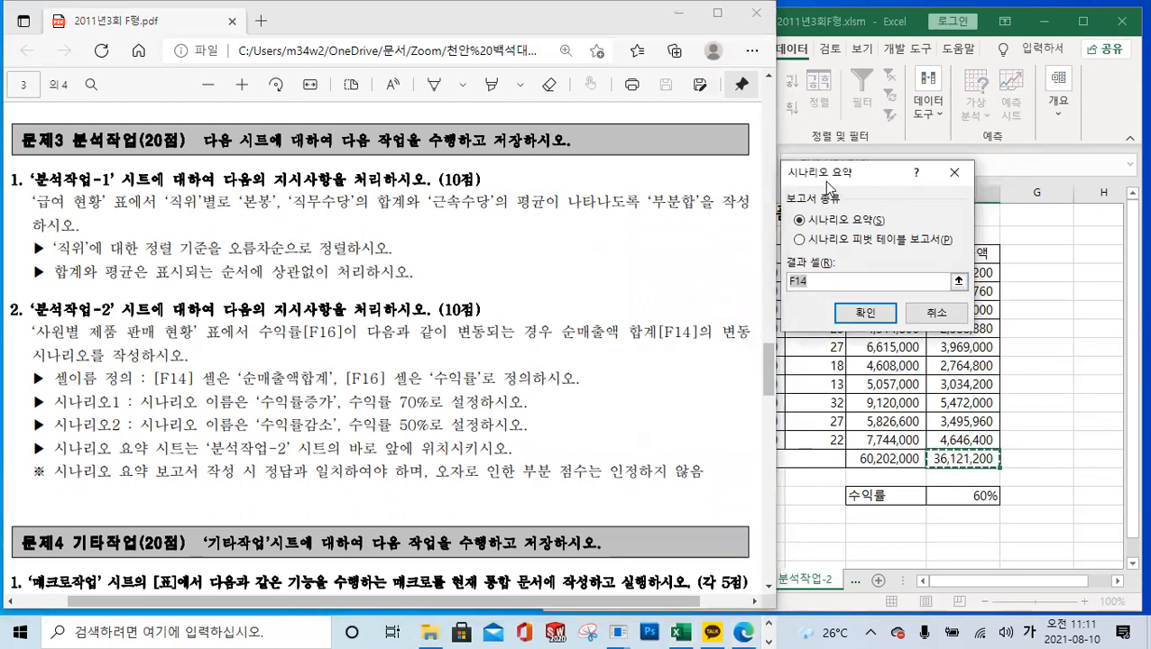
click(801, 93)
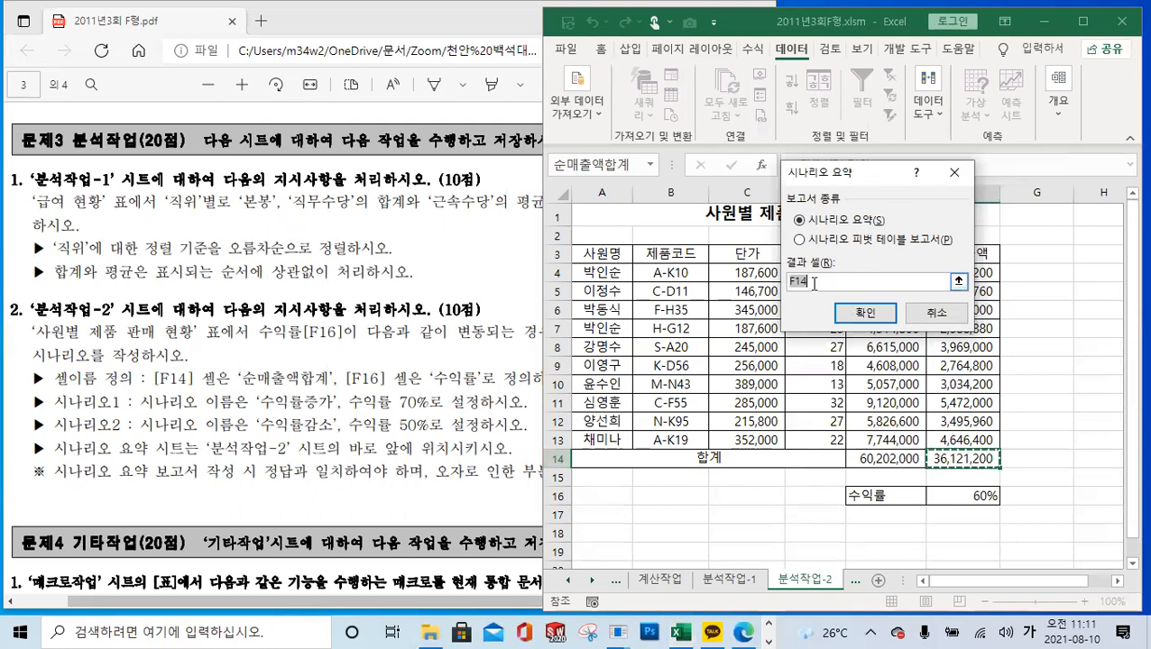
click(856, 312)
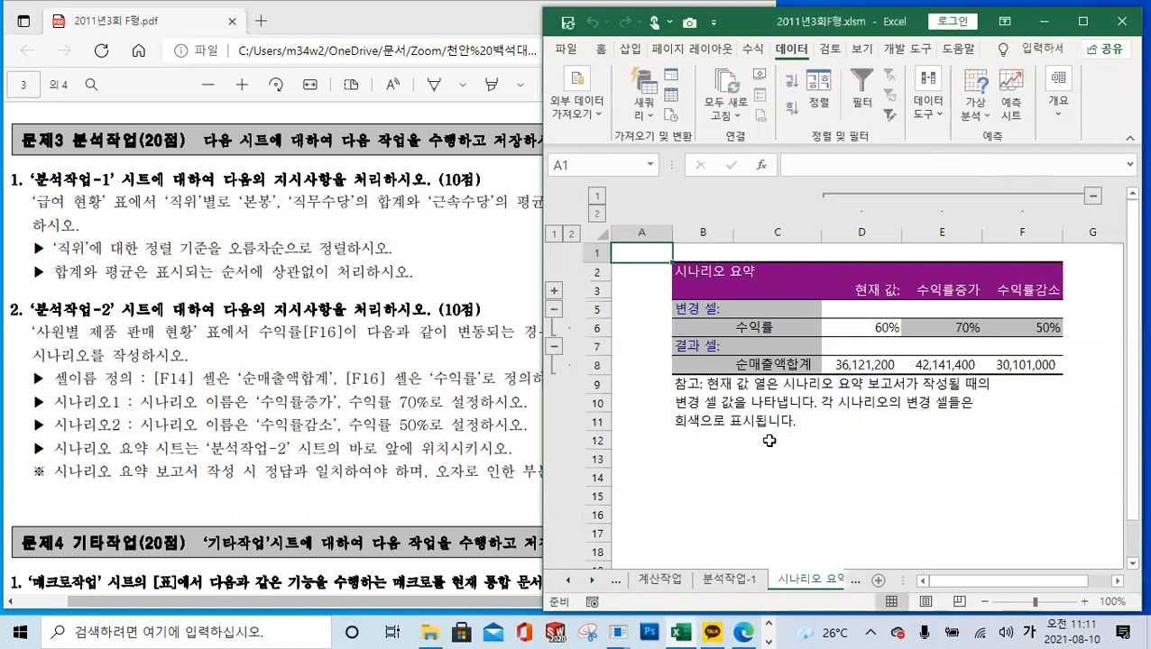
Step: Examine the 수익률 and 순매출액합계 name labels in the scenario summary report
click(768, 329)
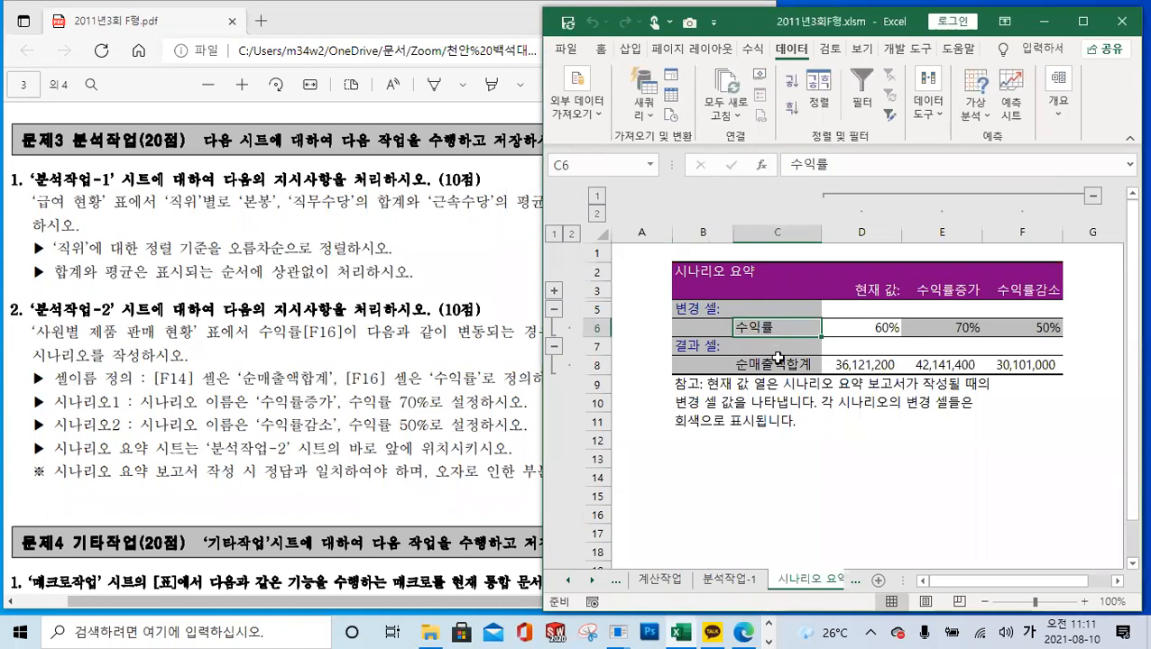
click(774, 362)
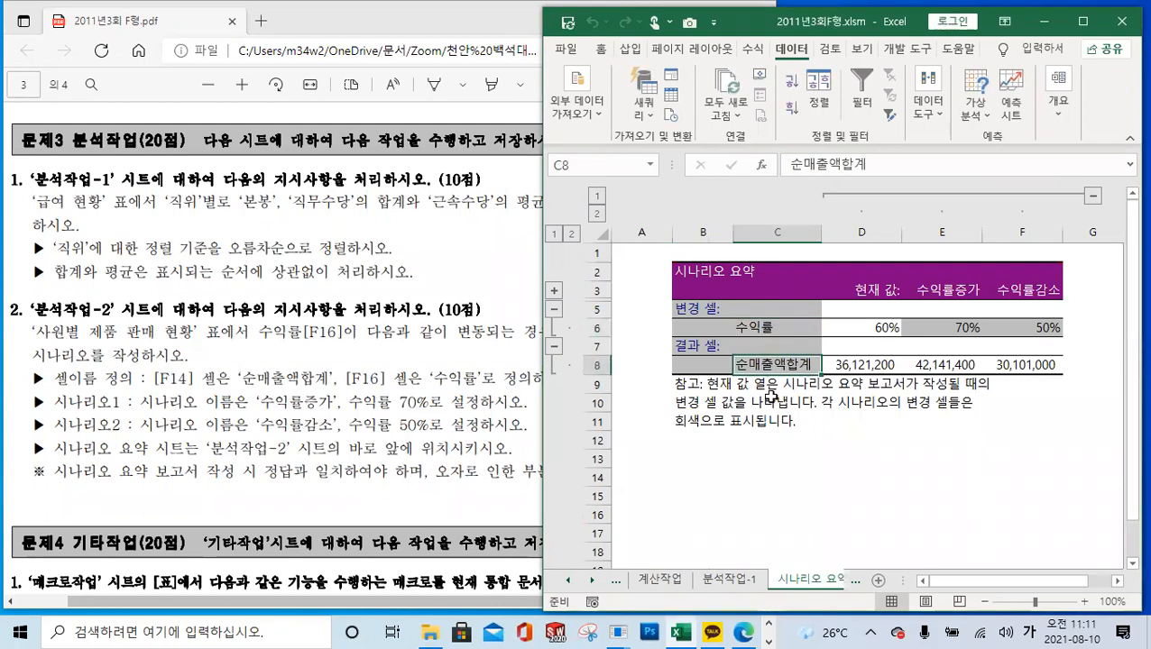
click(759, 329)
click(758, 365)
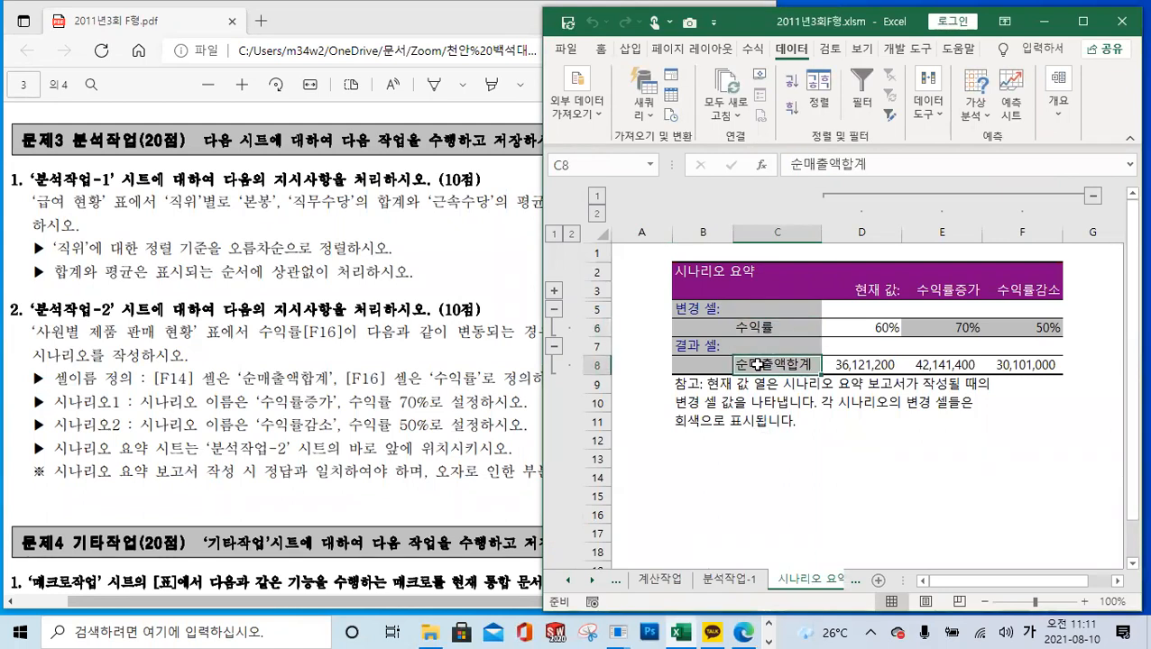
click(759, 327)
click(768, 365)
click(774, 327)
click(773, 362)
Step: Check the position of the 시나리오 요약 sheet relative to the 분석작업-2 sheet
click(1083, 21)
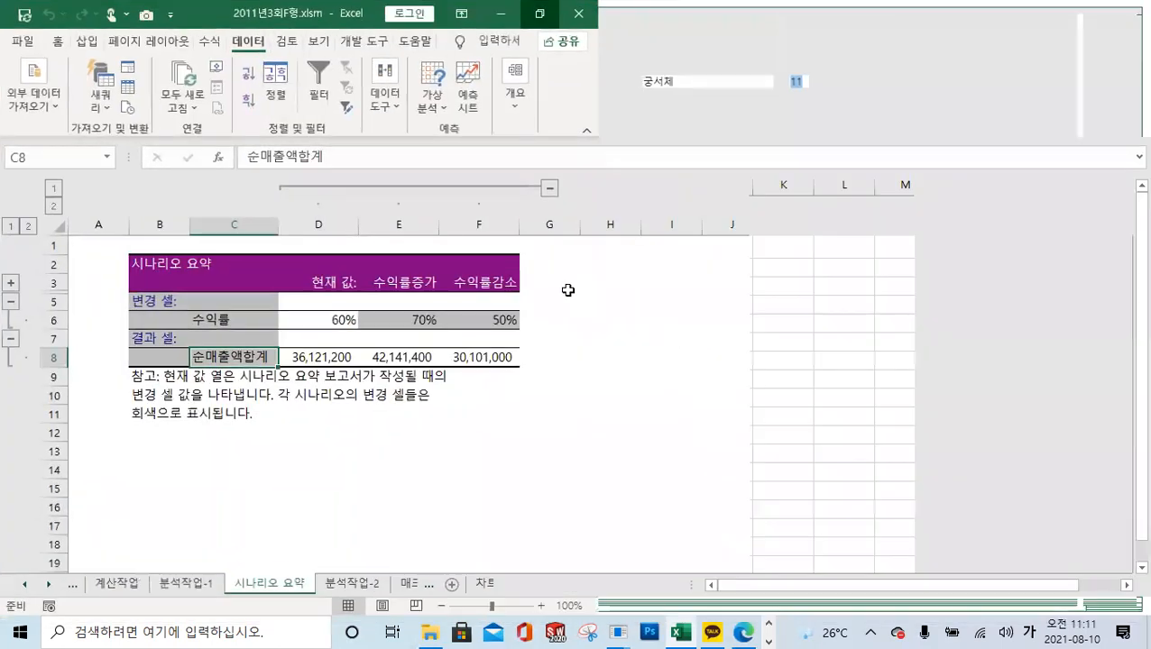
click(358, 586)
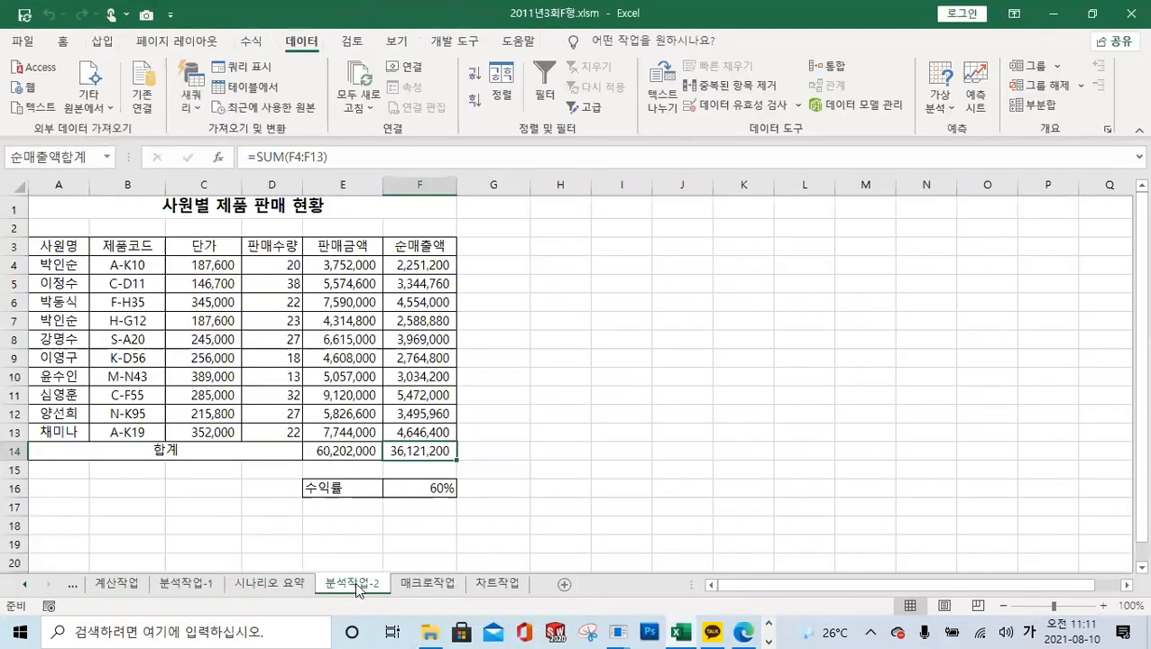
click(295, 591)
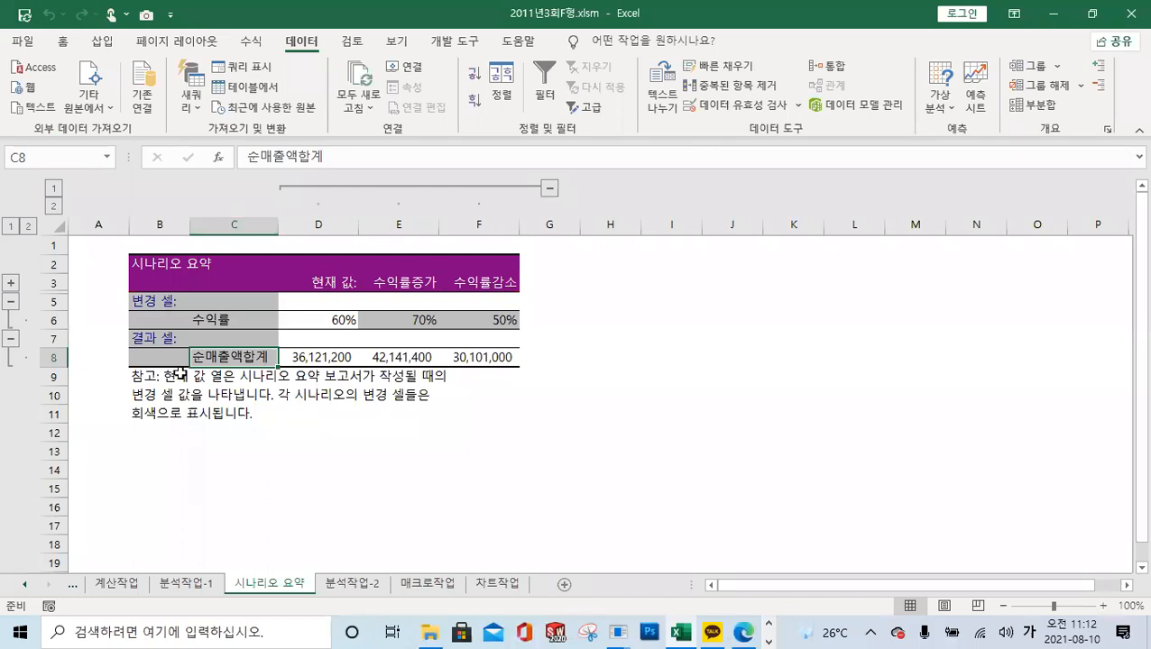
click(1106, 18)
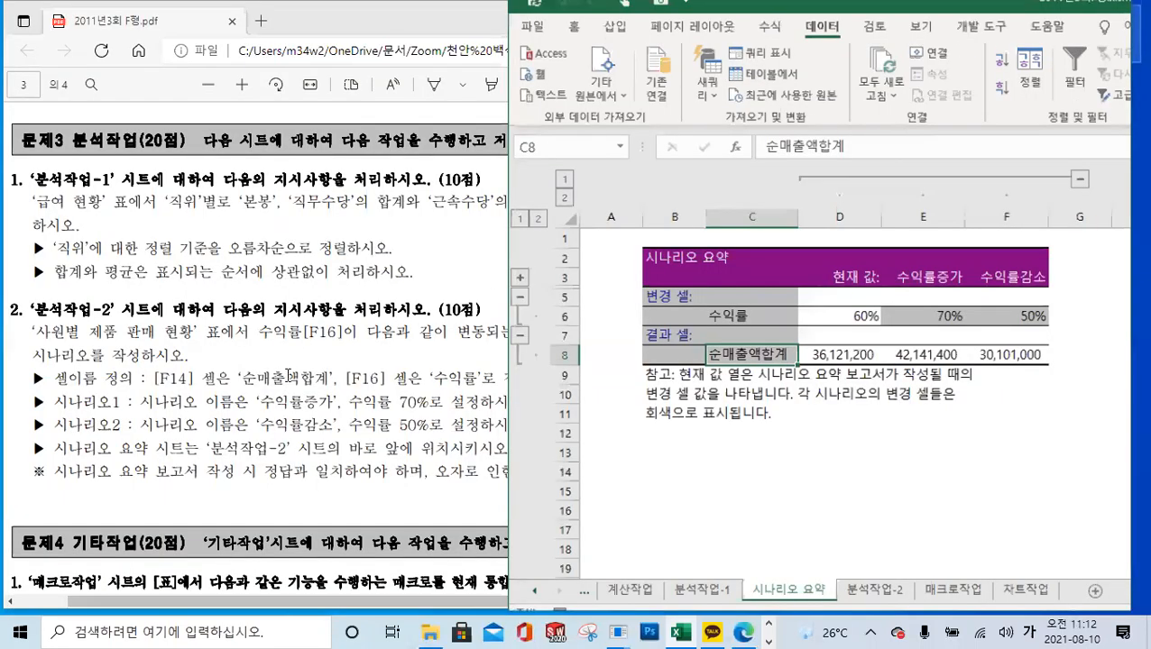
Step: Show the 문제4 기타작업 instructions for the macro and chart tasks in the PDF
click(374, 363)
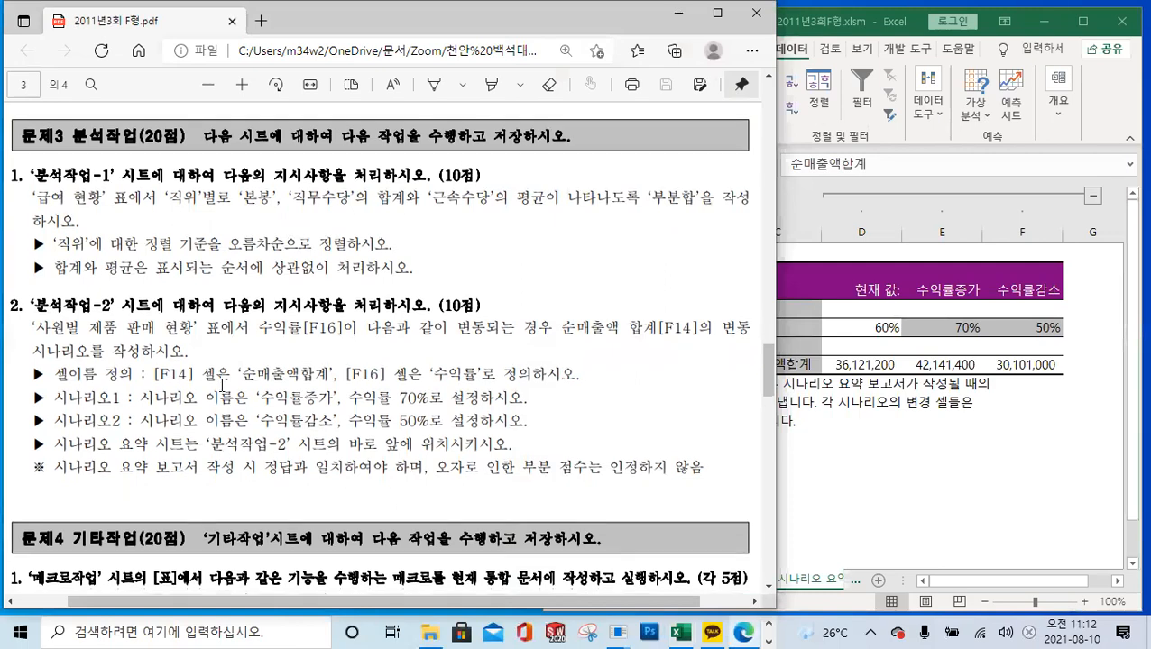
scroll(230, 385, down, 3)
scroll(222, 385, down, 2)
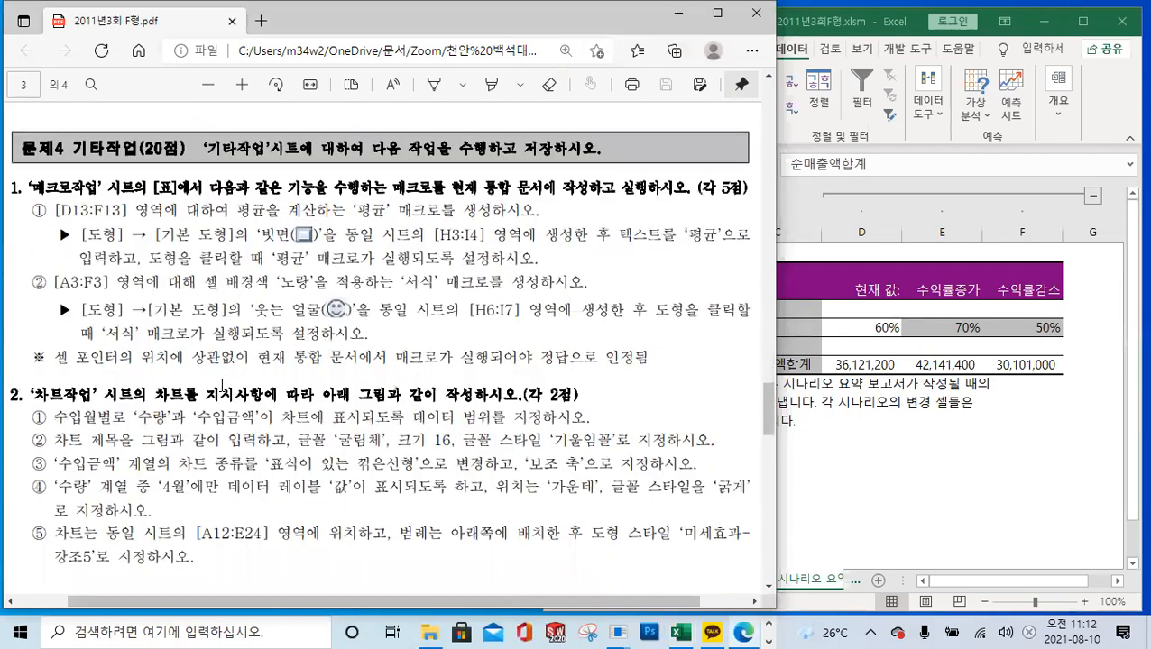
scroll(222, 385, down, 1)
scroll(222, 385, up, 1)
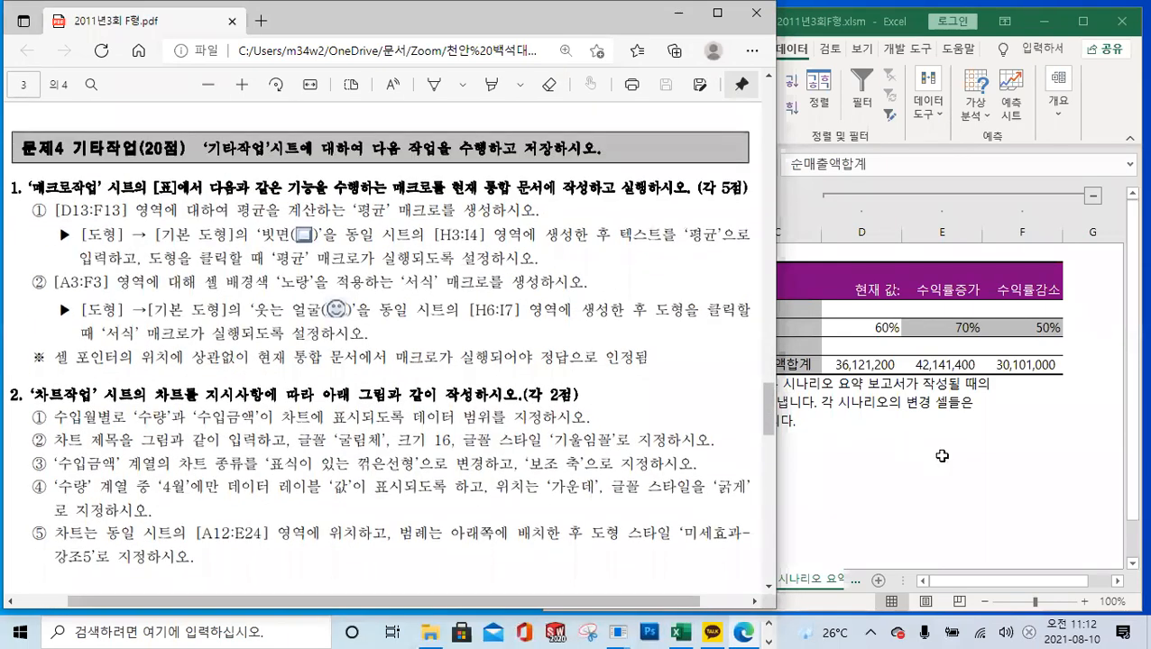
Step: Return to the Excel workbook and open the 매크로작업 sheet
click(844, 582)
click(857, 584)
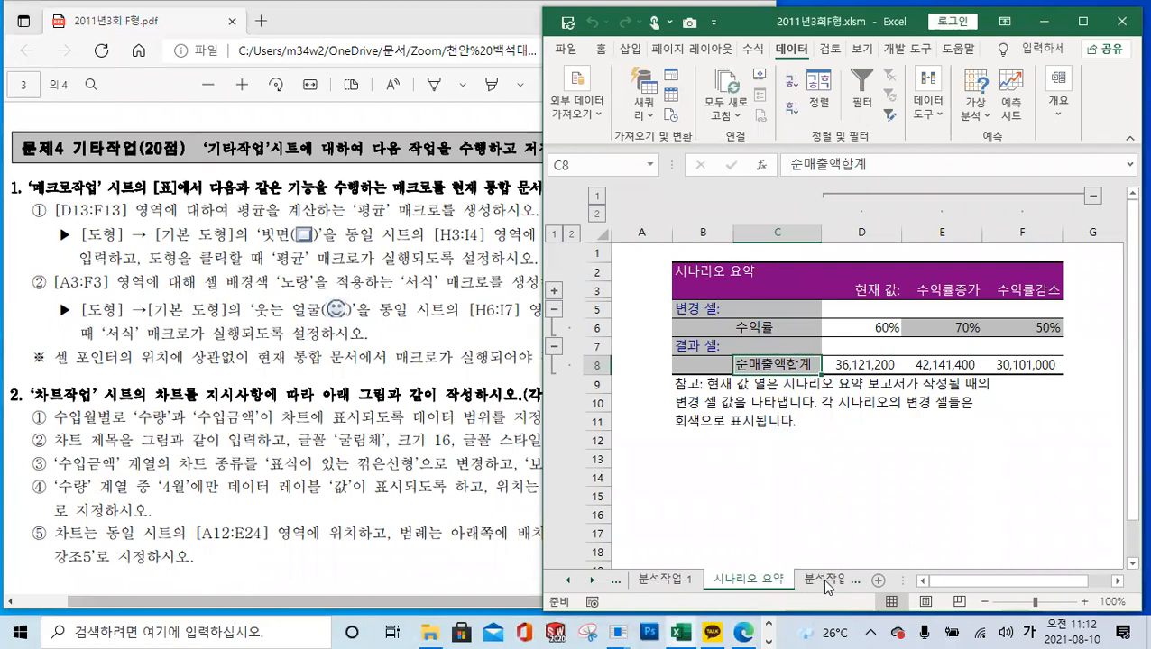
click(856, 584)
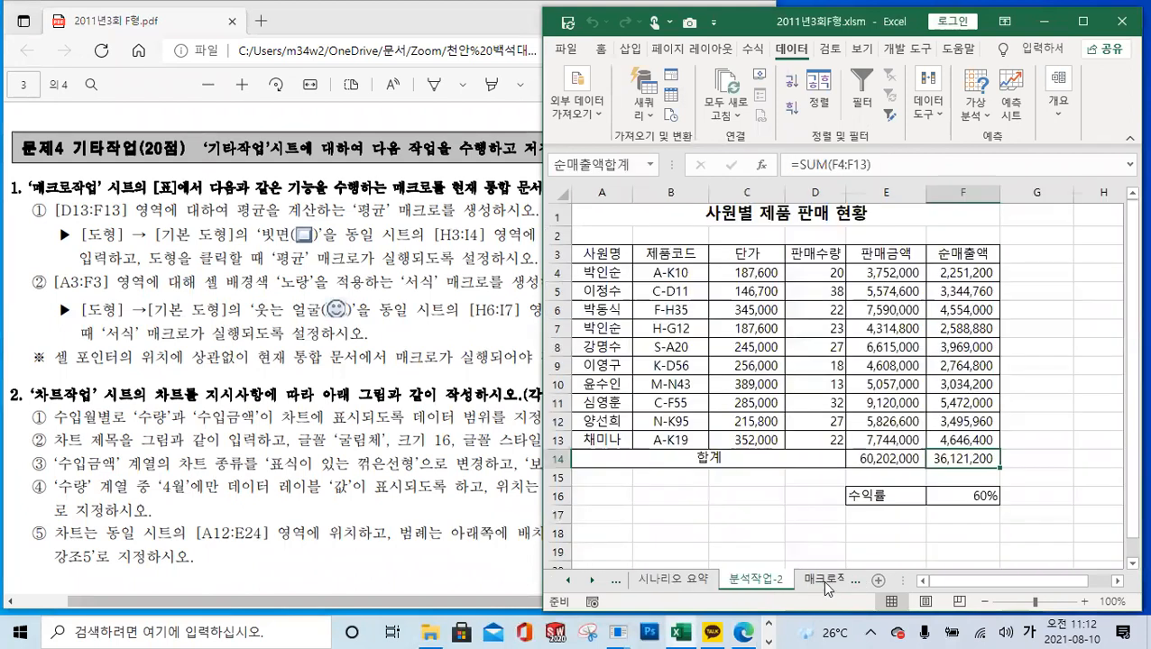
click(855, 585)
click(981, 301)
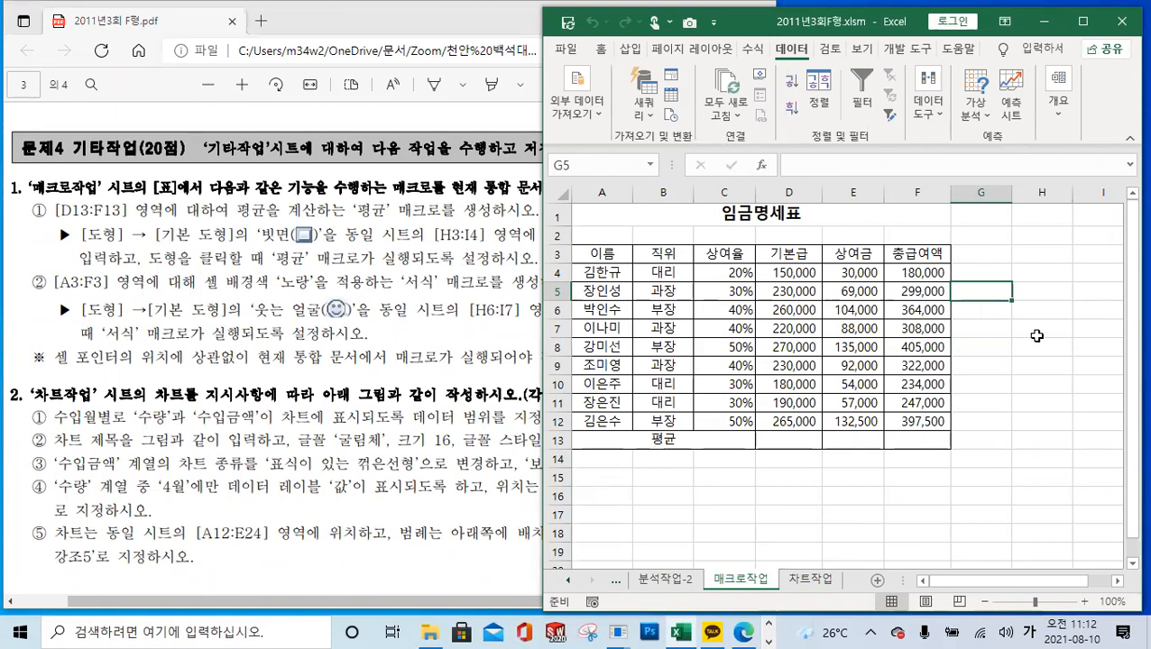
click(1033, 334)
click(1042, 289)
click(1036, 385)
click(1040, 342)
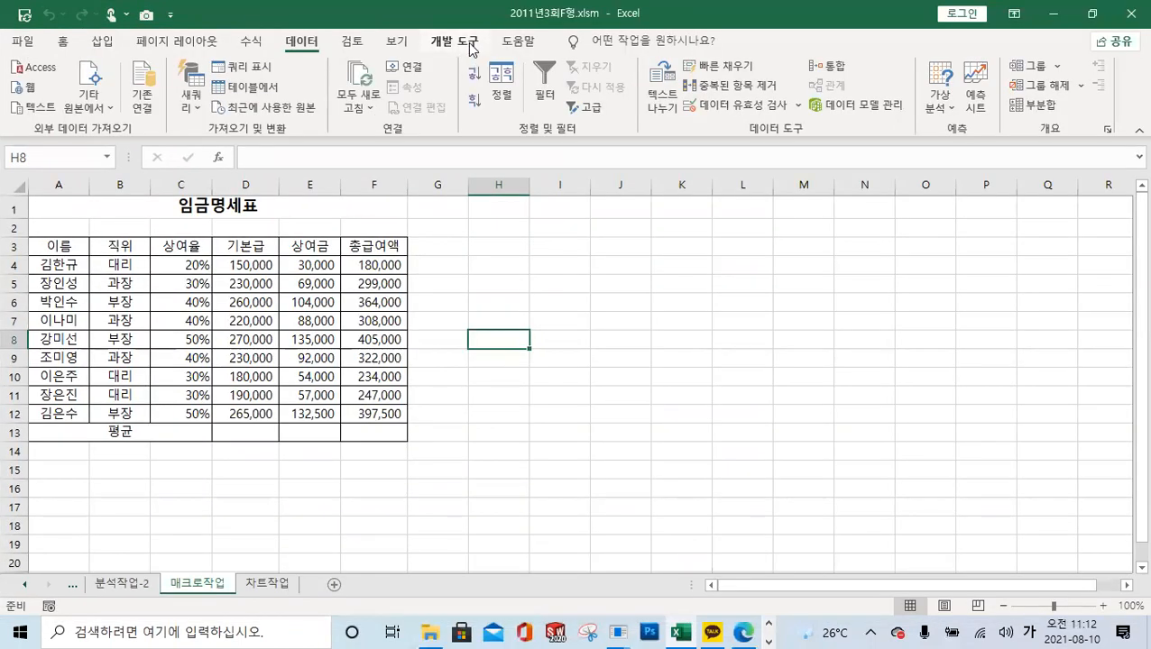
Step: Check in the Excel ribbon customization options that 개발 도구 is enabled, and display the developer commands
click(22, 44)
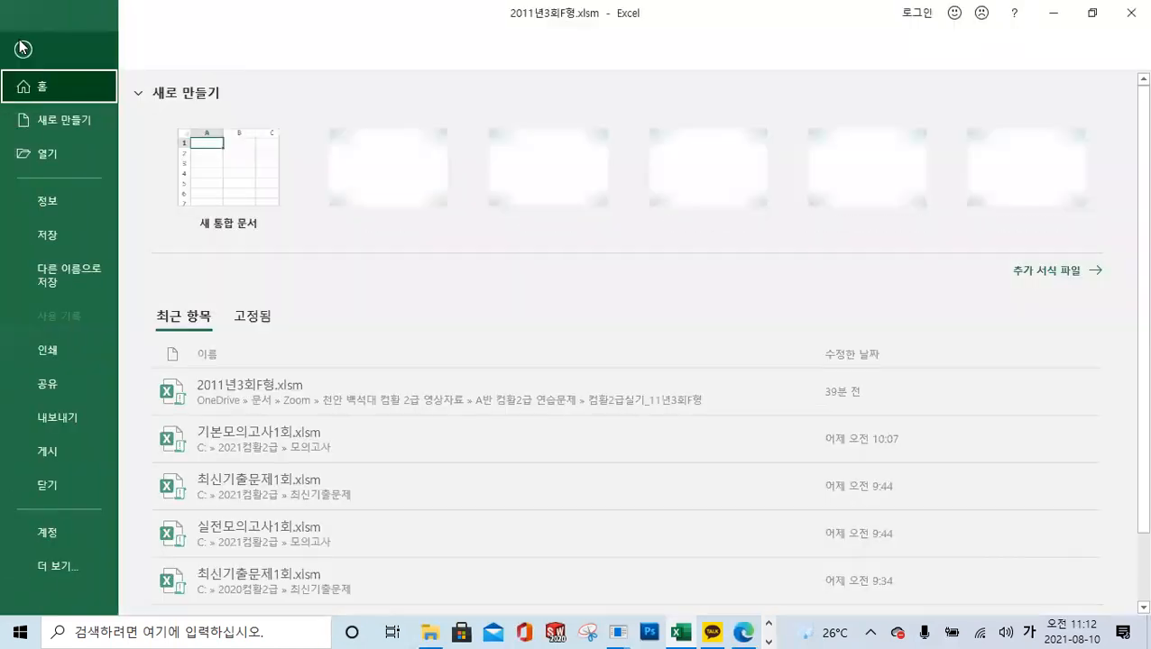
click(63, 571)
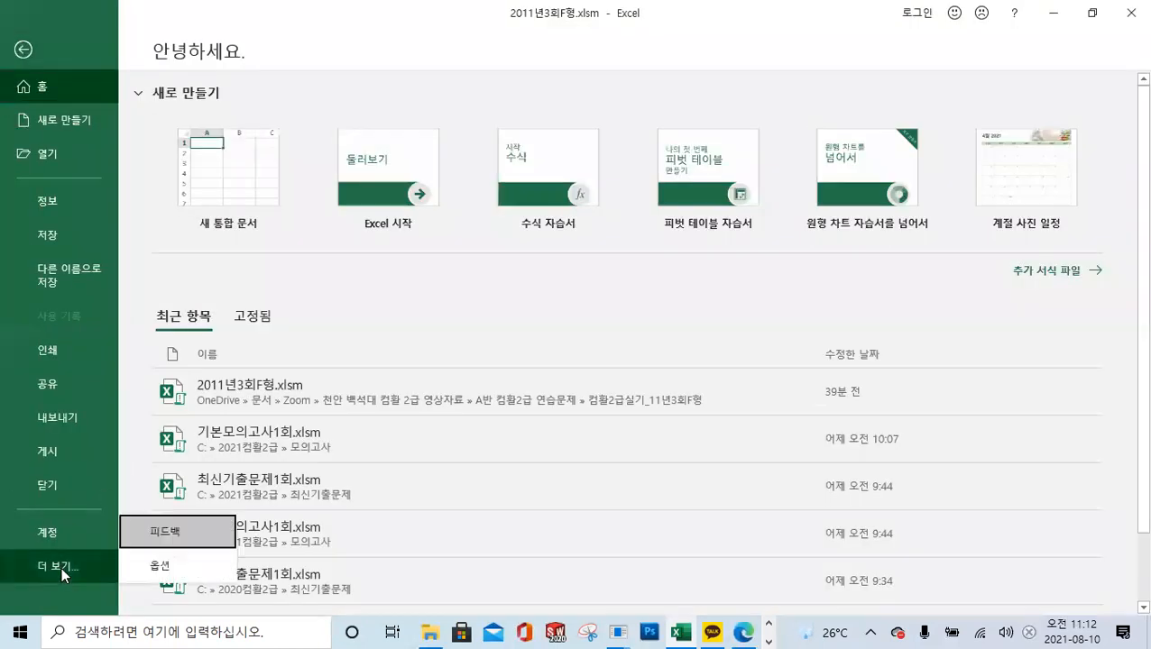
click(163, 570)
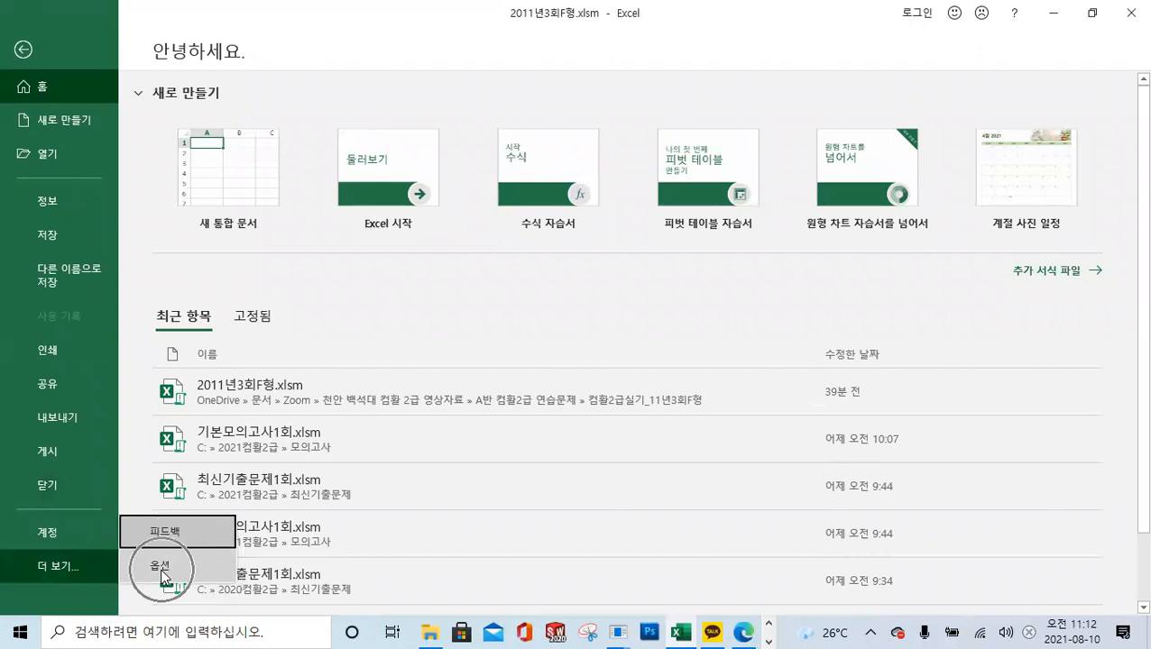
click(162, 572)
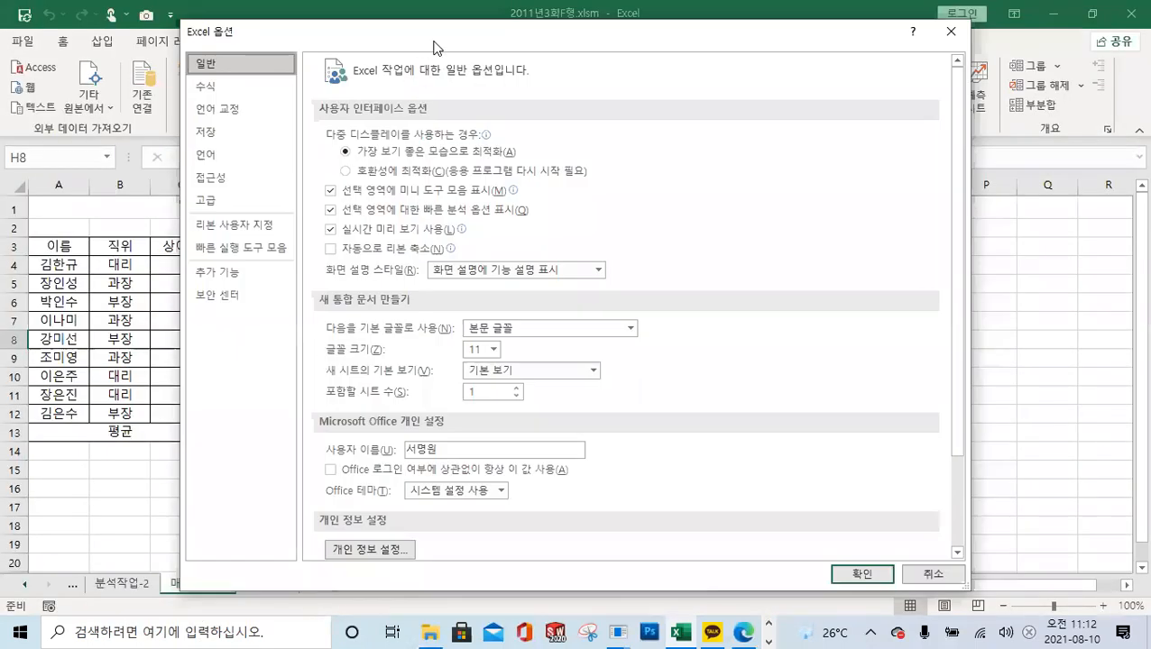
drag(434, 42, 644, 64)
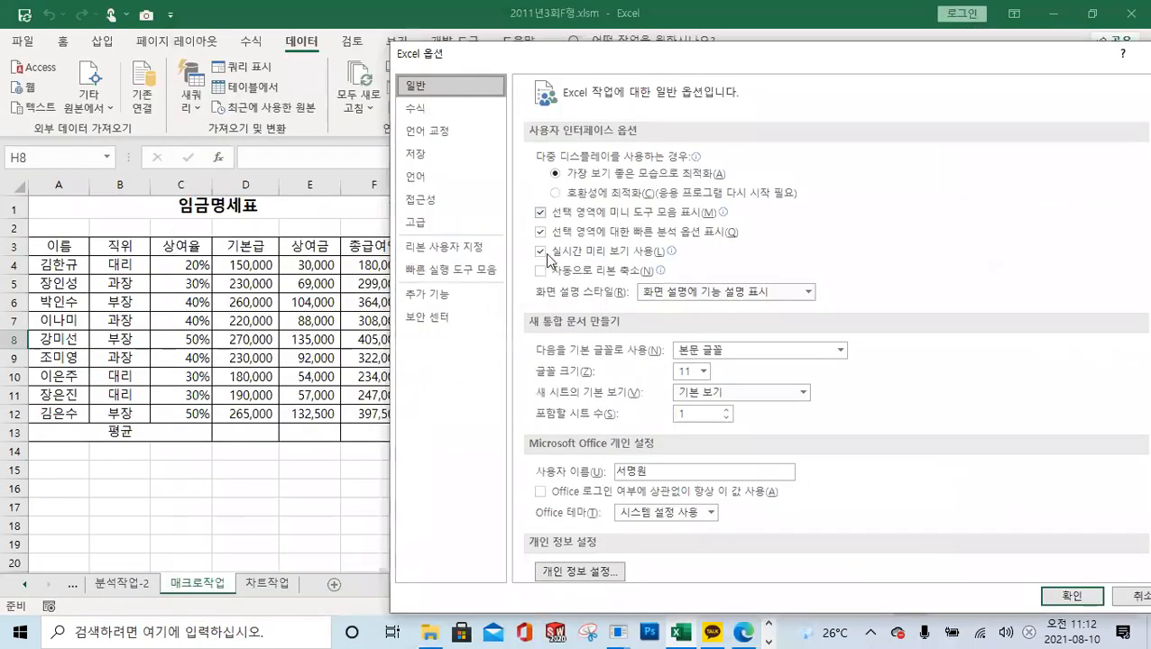
click(475, 271)
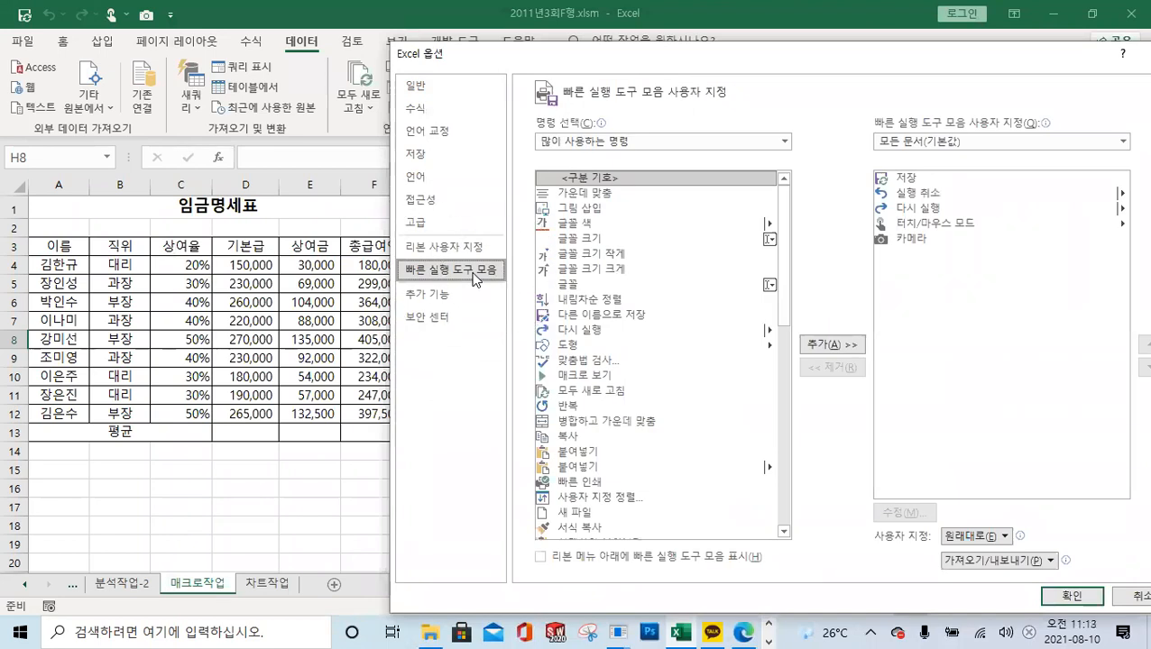
click(462, 249)
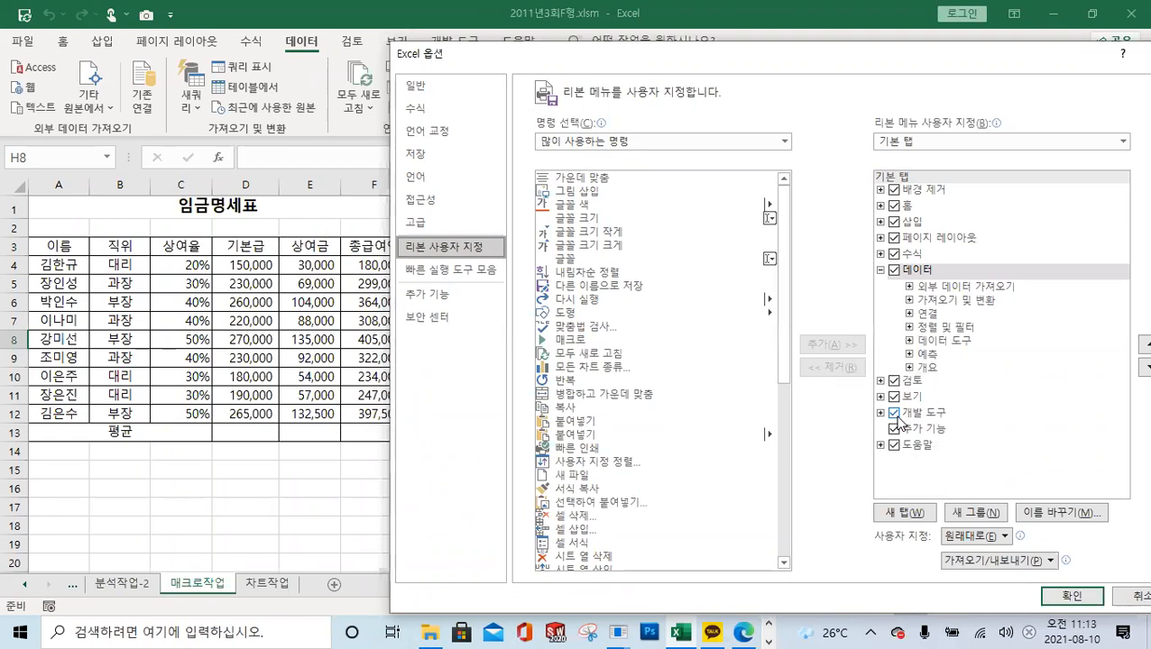
drag(852, 61, 748, 28)
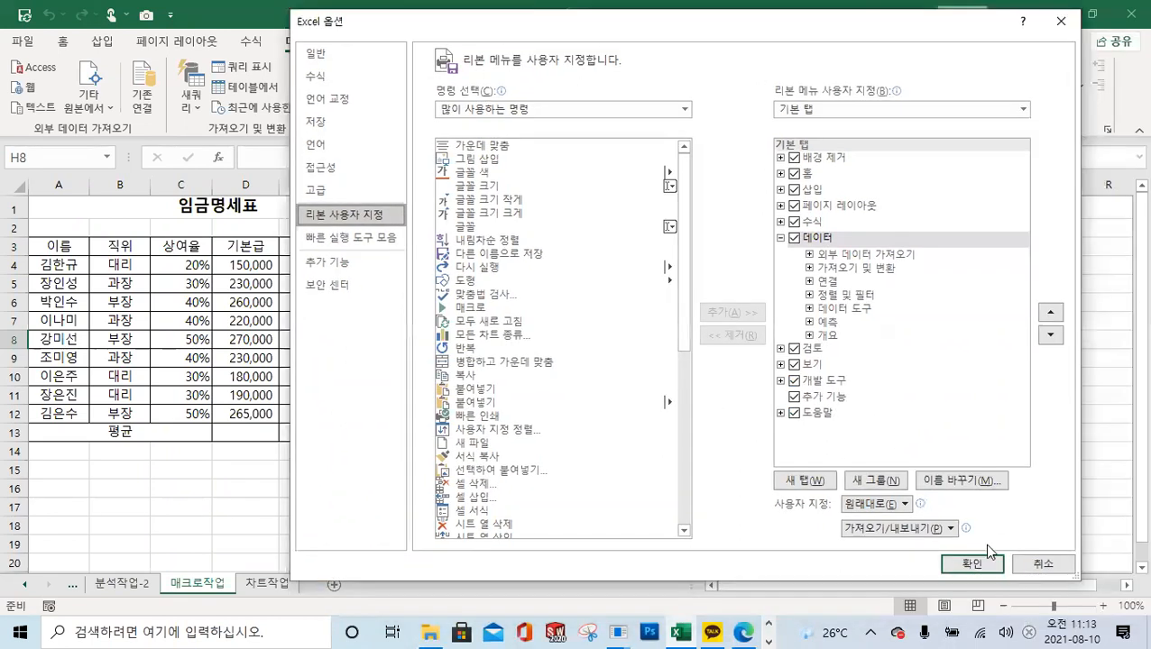
click(970, 563)
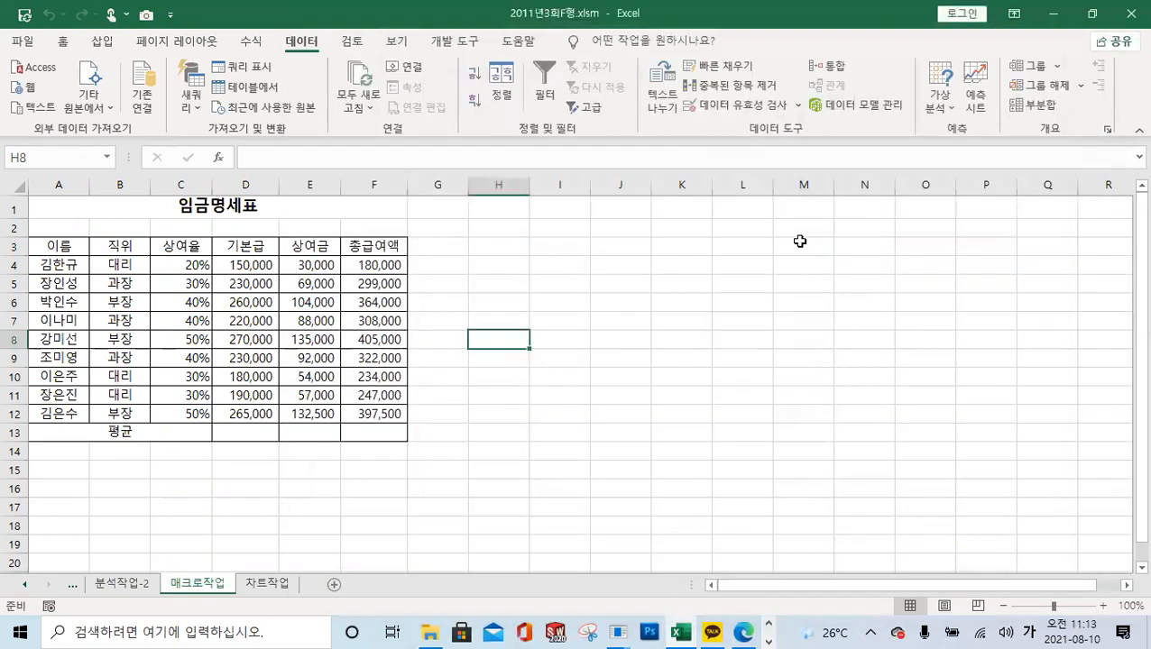
click(447, 42)
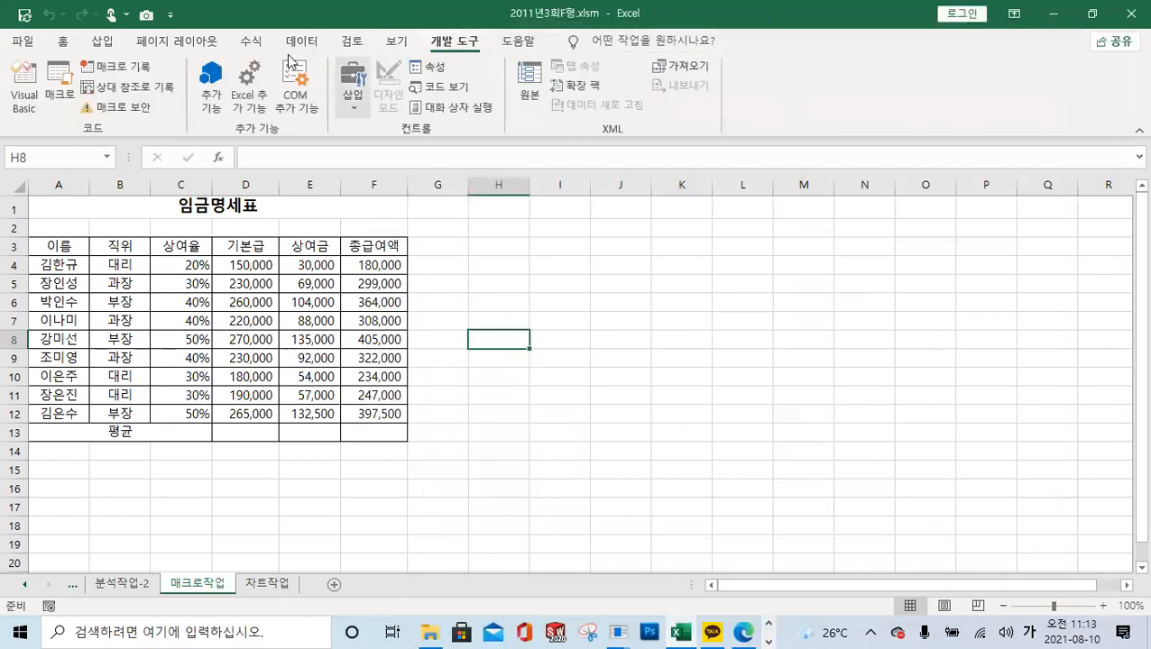
key(ctrl)
key(ctrl)
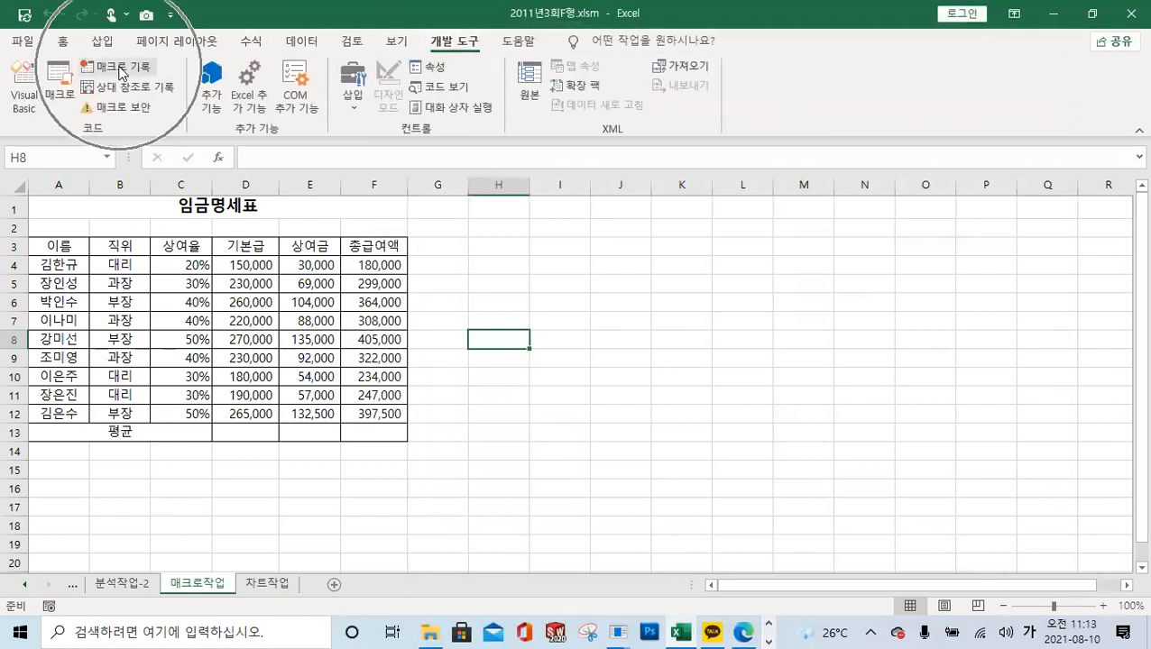
click(120, 69)
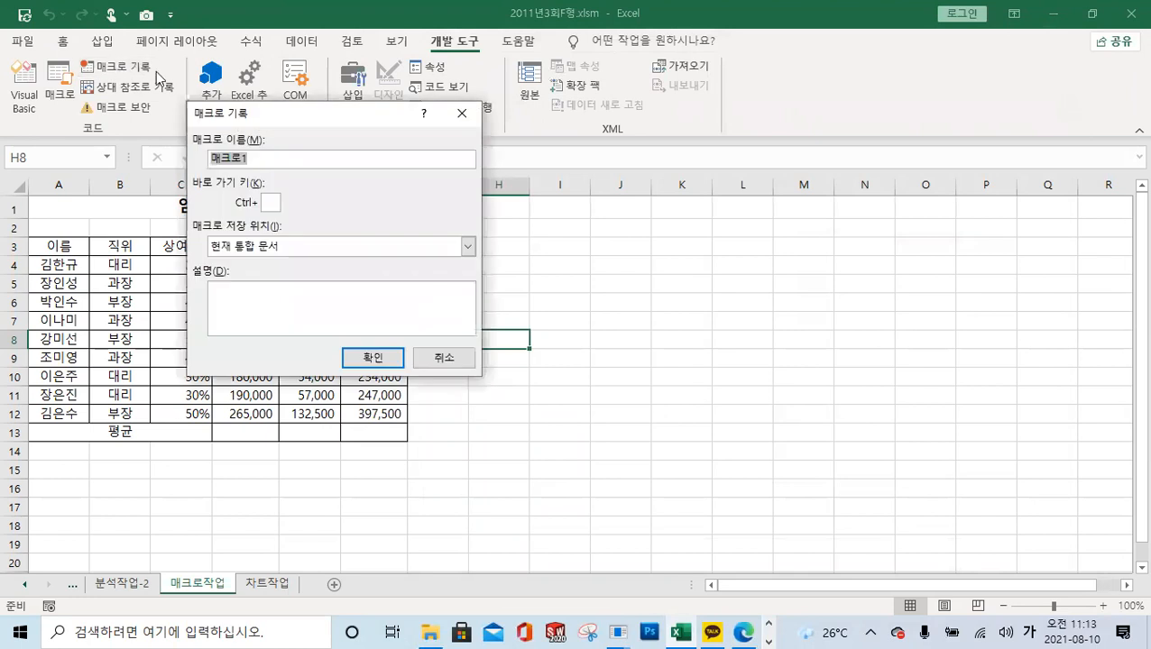
drag(319, 115, 821, 227)
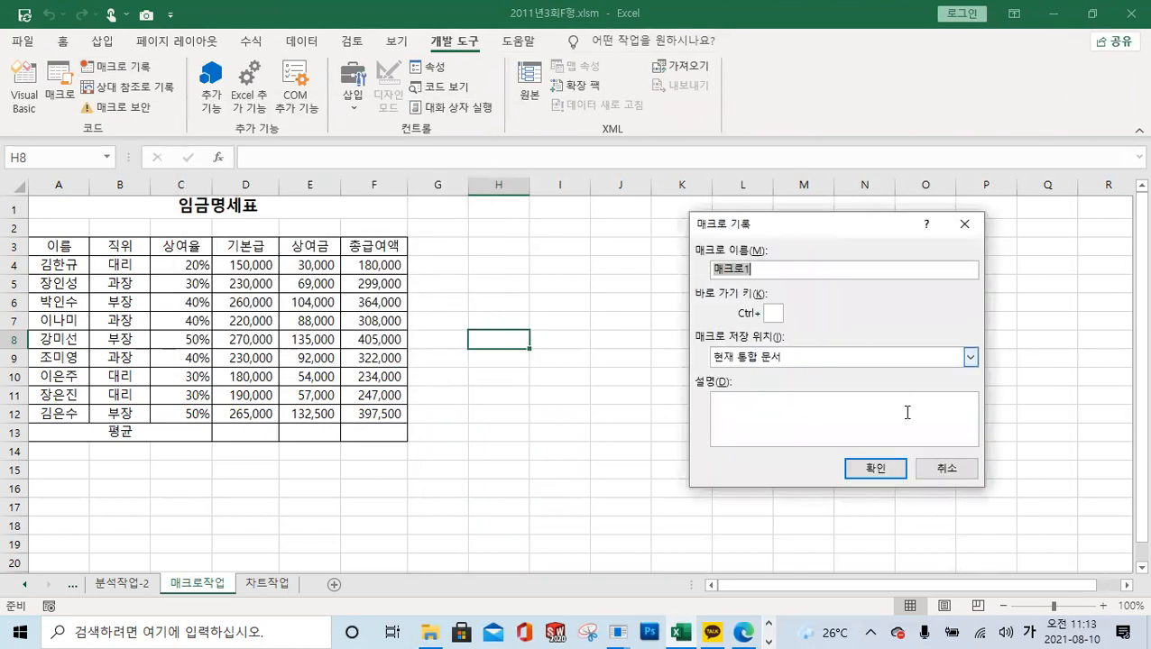
click(943, 471)
Step: Arrange the workbook window beside the exam PDF and dismiss the macro list without choosing a macro
click(1091, 14)
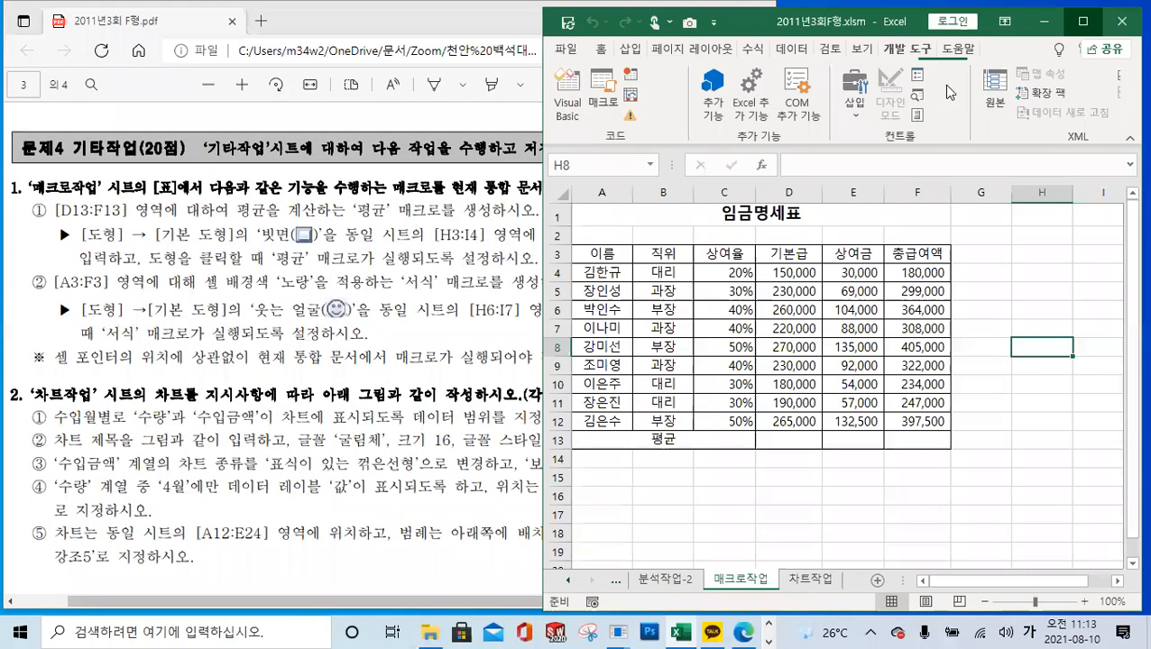
click(603, 89)
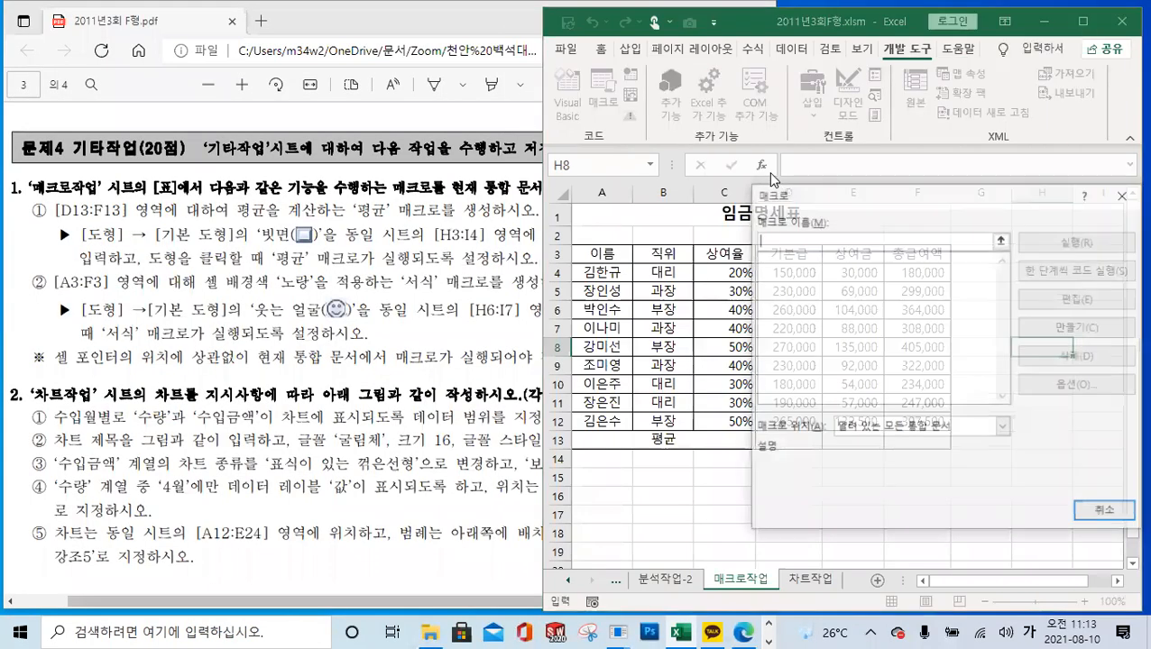
click(1106, 509)
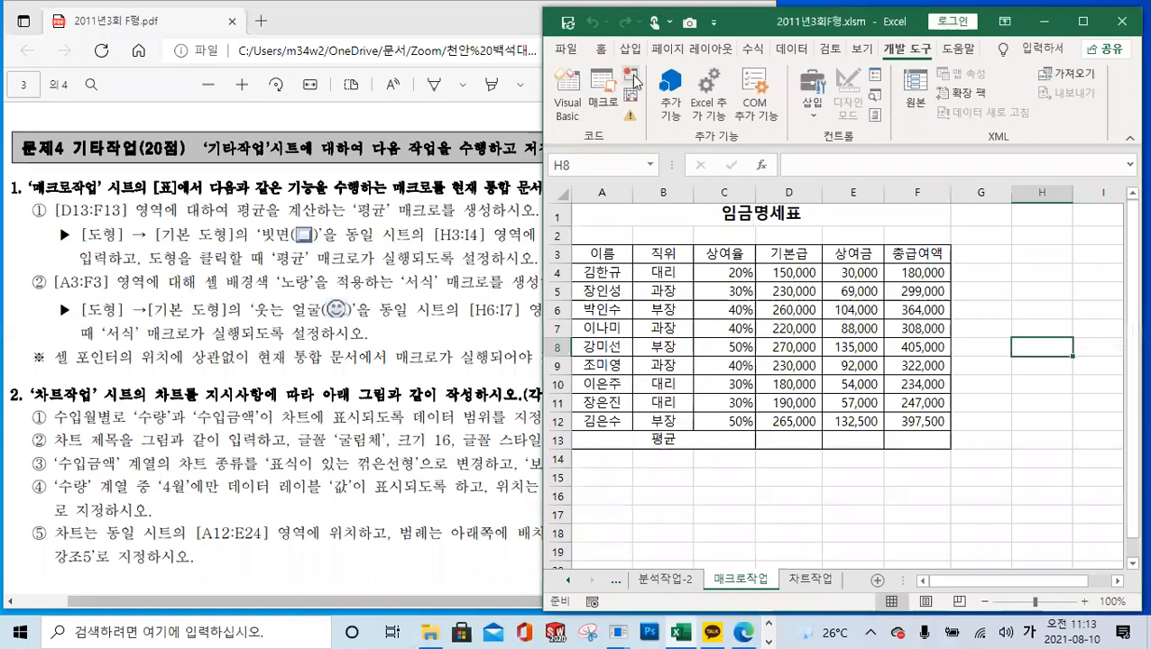
Step: Set up a new macro recording named 평균, checking the full 문제4 instructions in the PDF
click(632, 77)
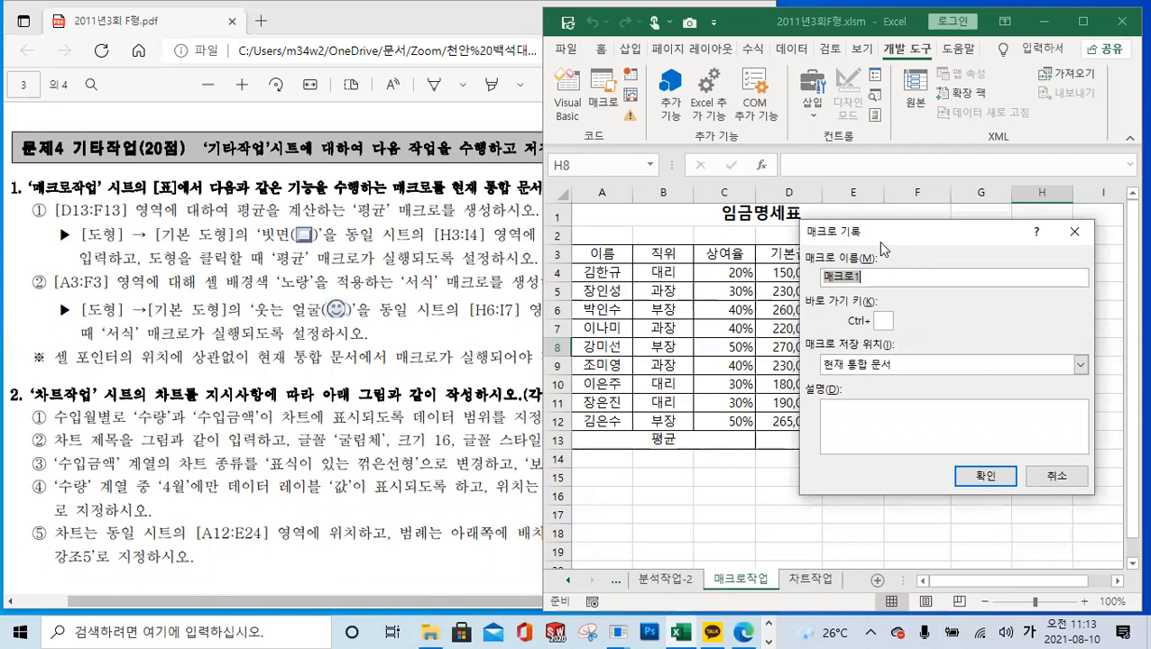
drag(882, 248, 984, 495)
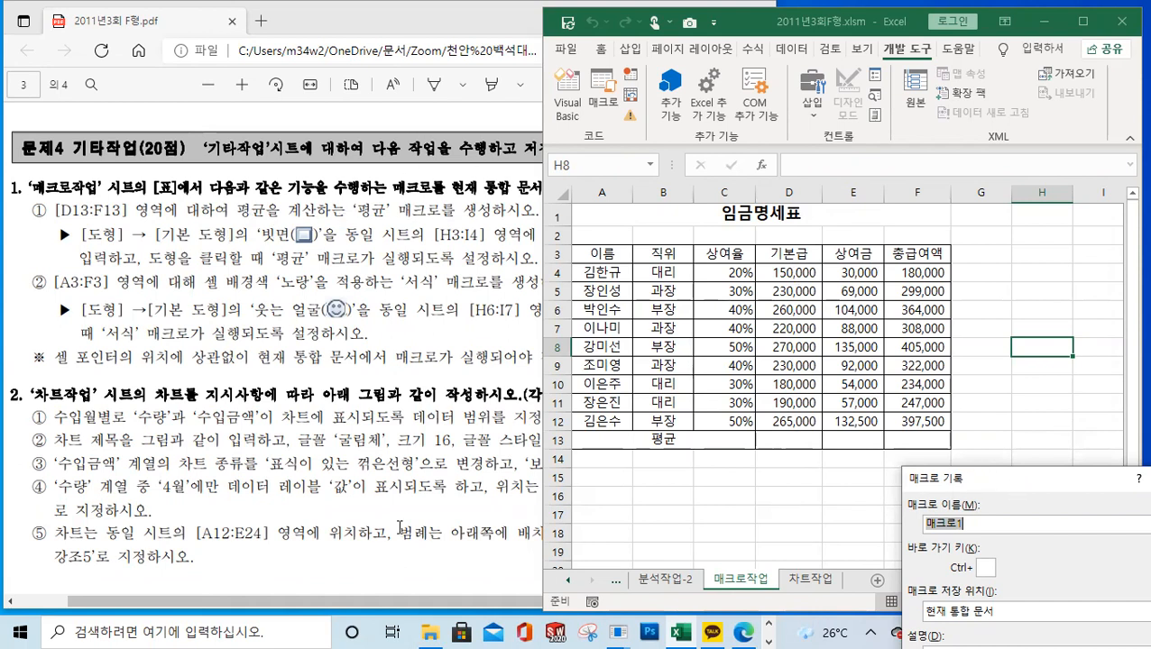
click(473, 420)
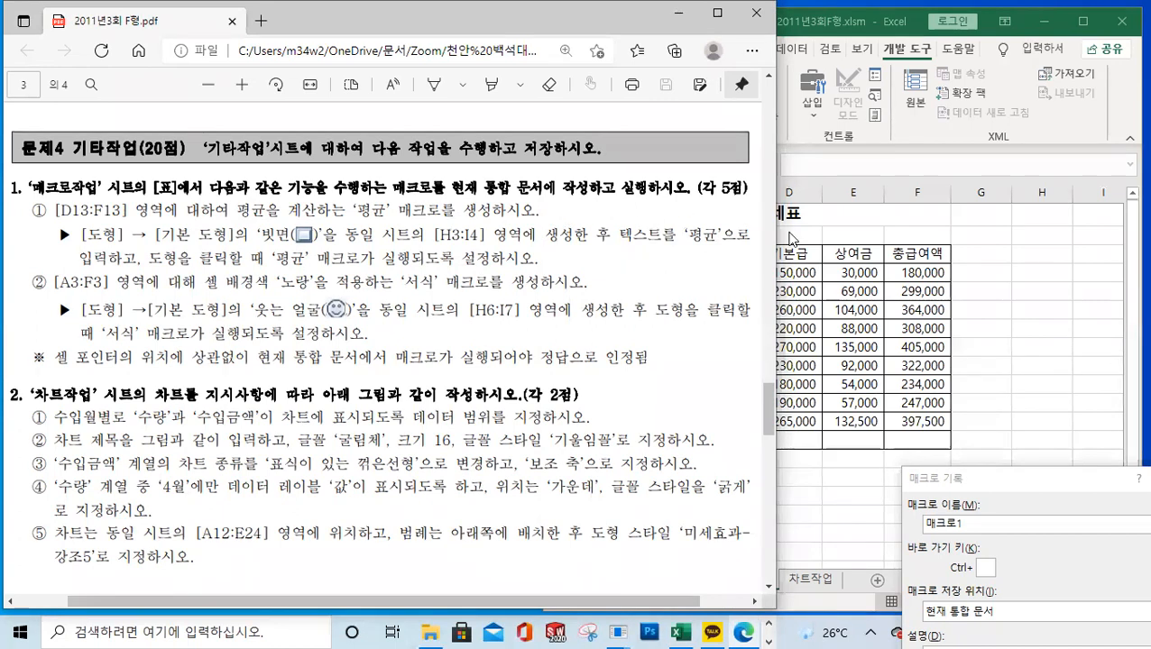
drag(1049, 482, 817, 195)
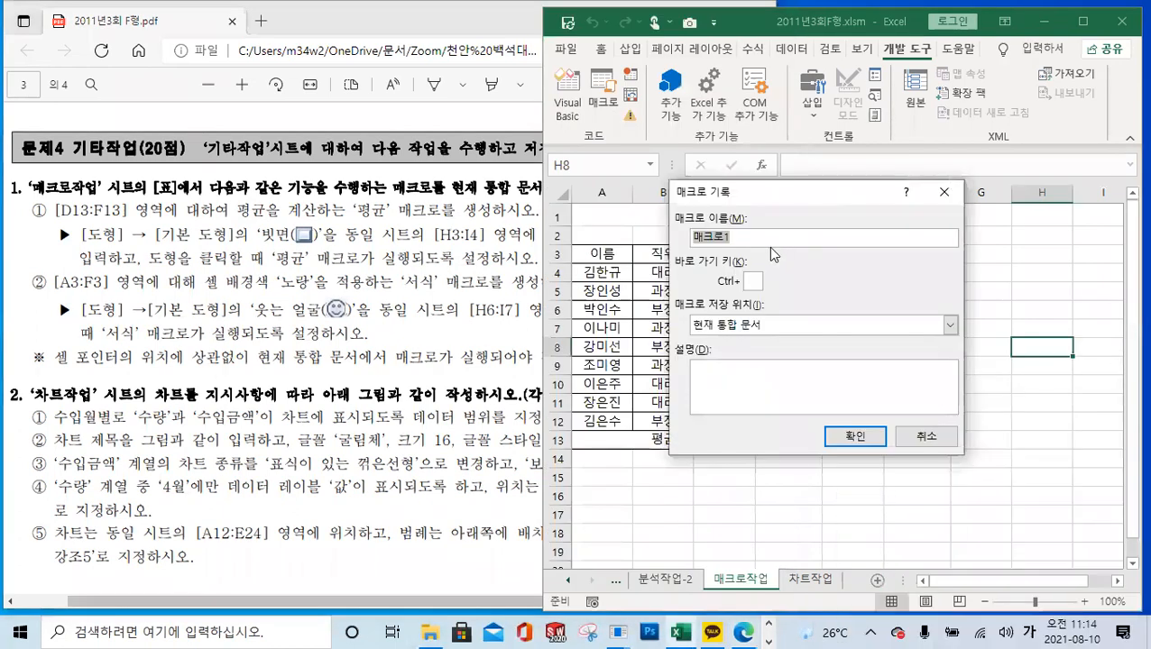
text(평균)
Step: Try Ctrl+Shift+C as the 평균 macro's shortcut key, and clear the shortcut again
key(ctrl)
key(ctrl)
key(ctrl)
key(ctrl)
key(ctrl)
text(ㄷ)
key(Hangul)
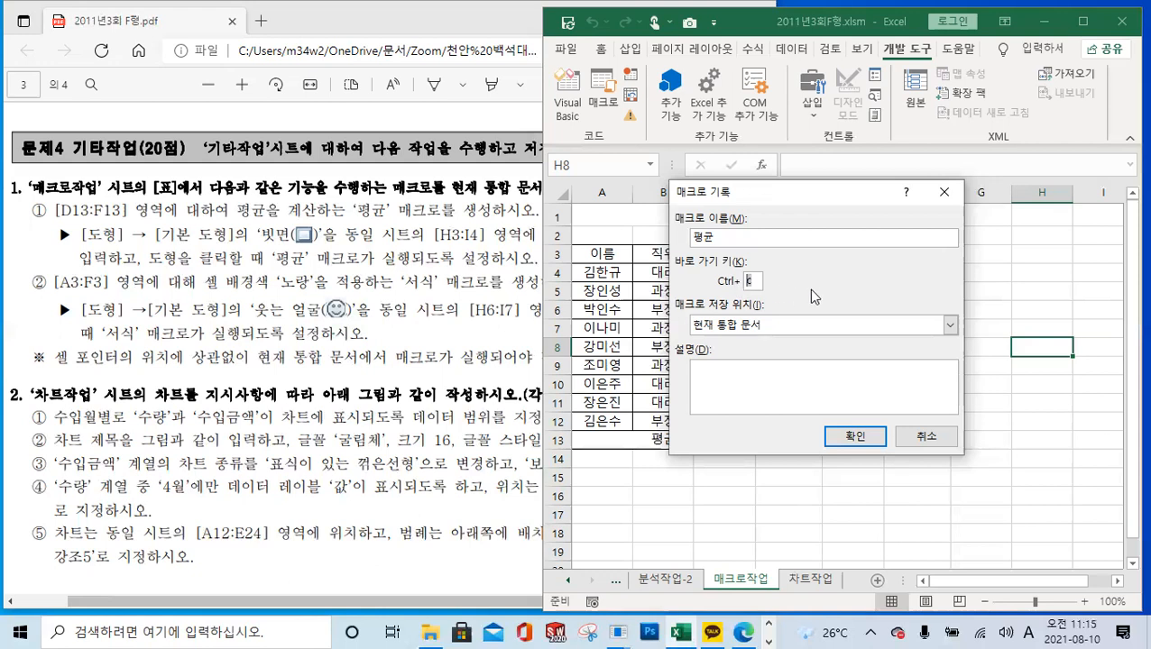
text(C)
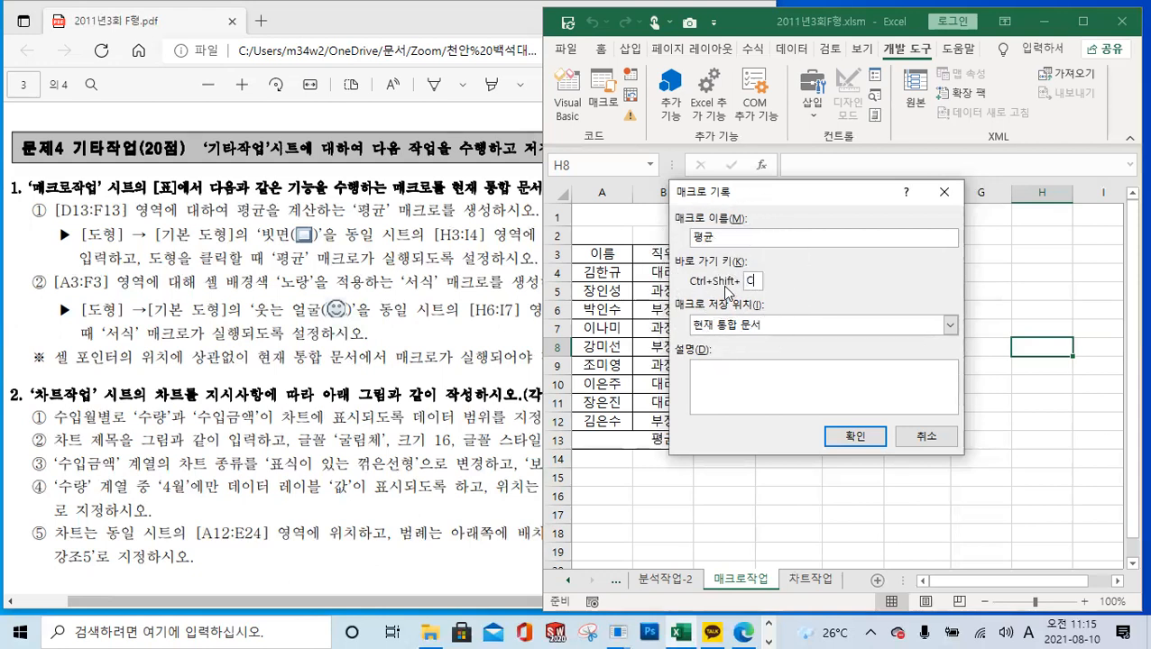
key(BackSpace)
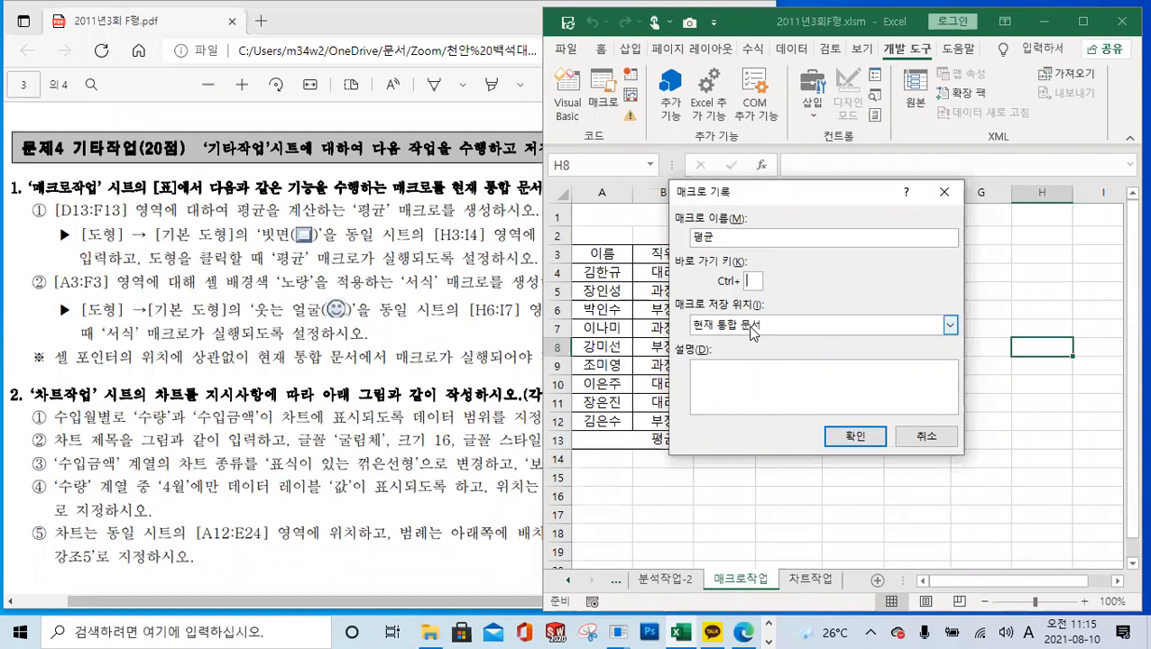
Step: Keep 현재 통합 문서 as the storage location for the 평균 macro and start recording
click(753, 330)
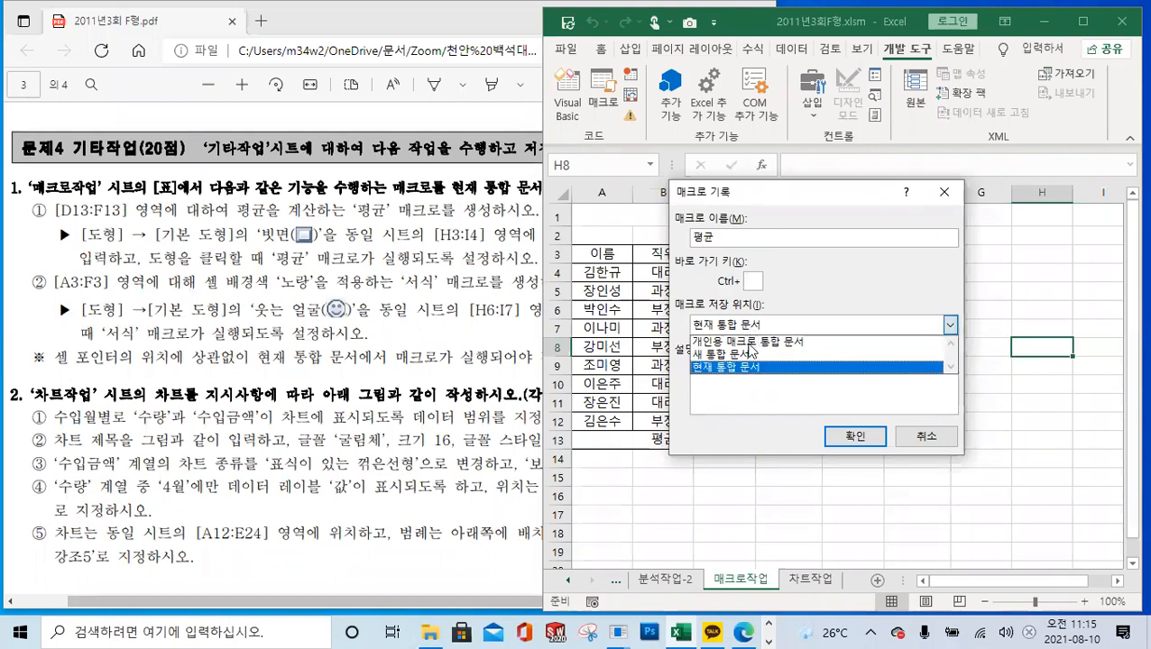
click(789, 322)
click(854, 436)
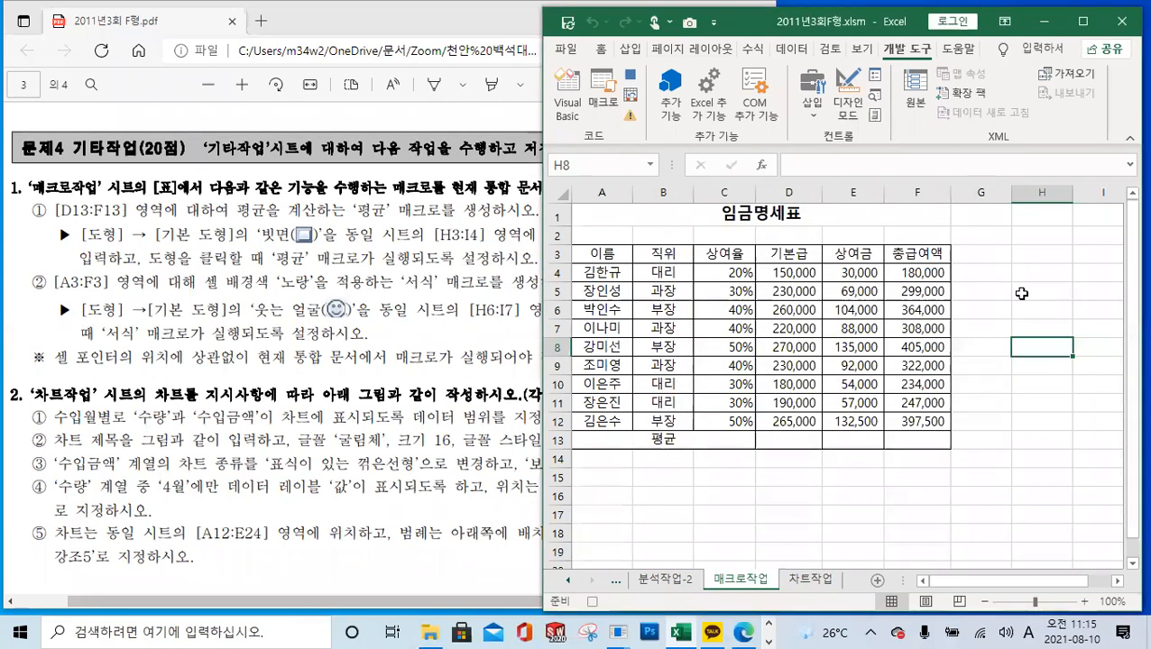
Step: Check the averaging task in the PDF and enter =AVERAGE(D4:D12) in cell D13 of the 매크로작업 sheet
click(435, 29)
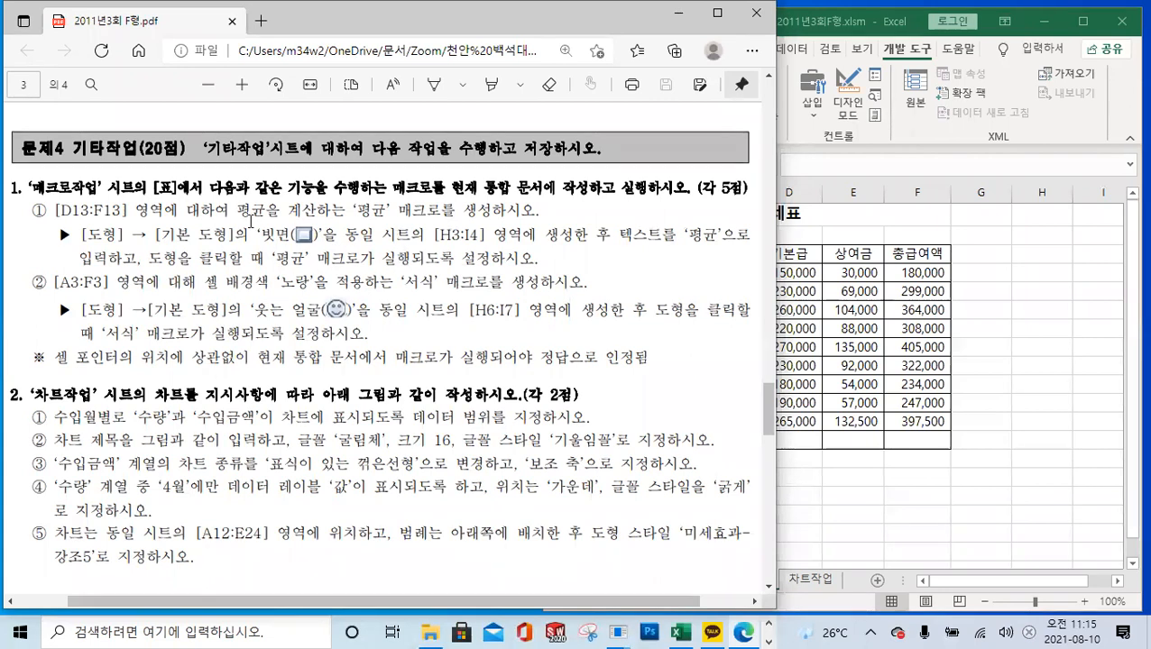
click(824, 29)
click(784, 441)
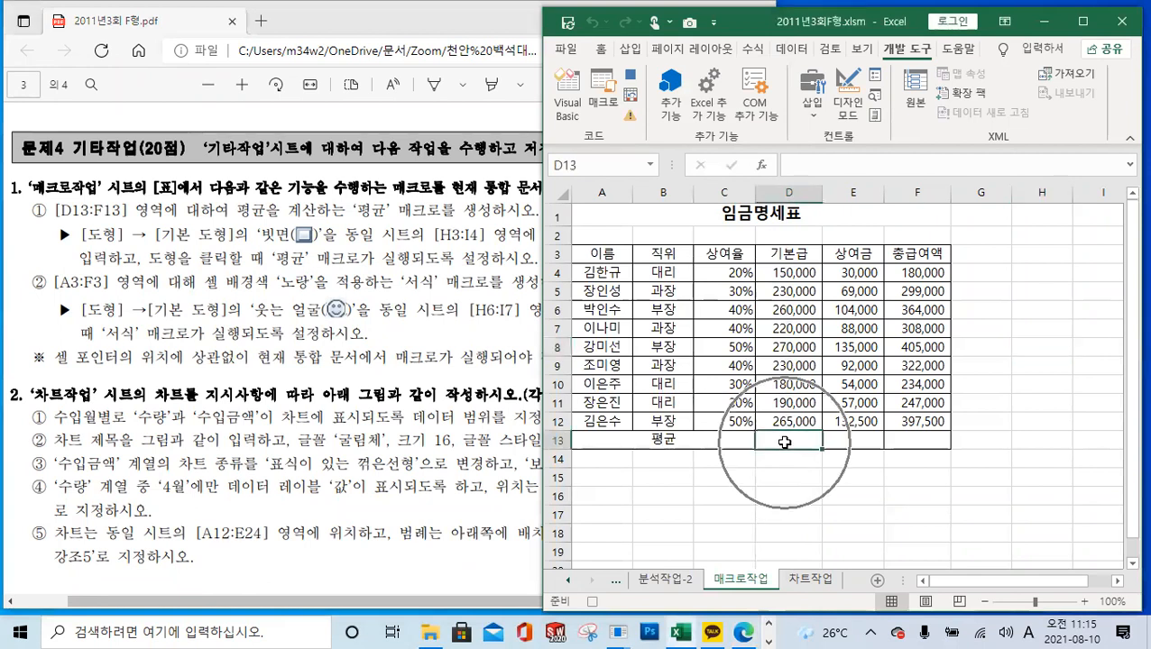
click(831, 168)
text(=av)
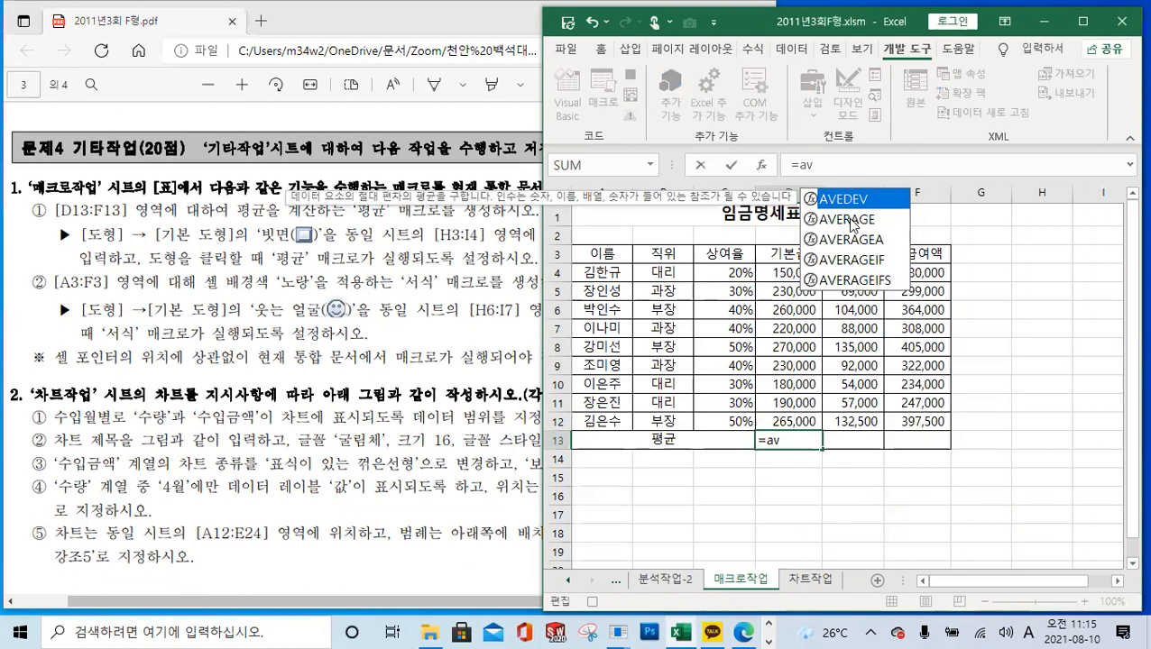
double_click(846, 218)
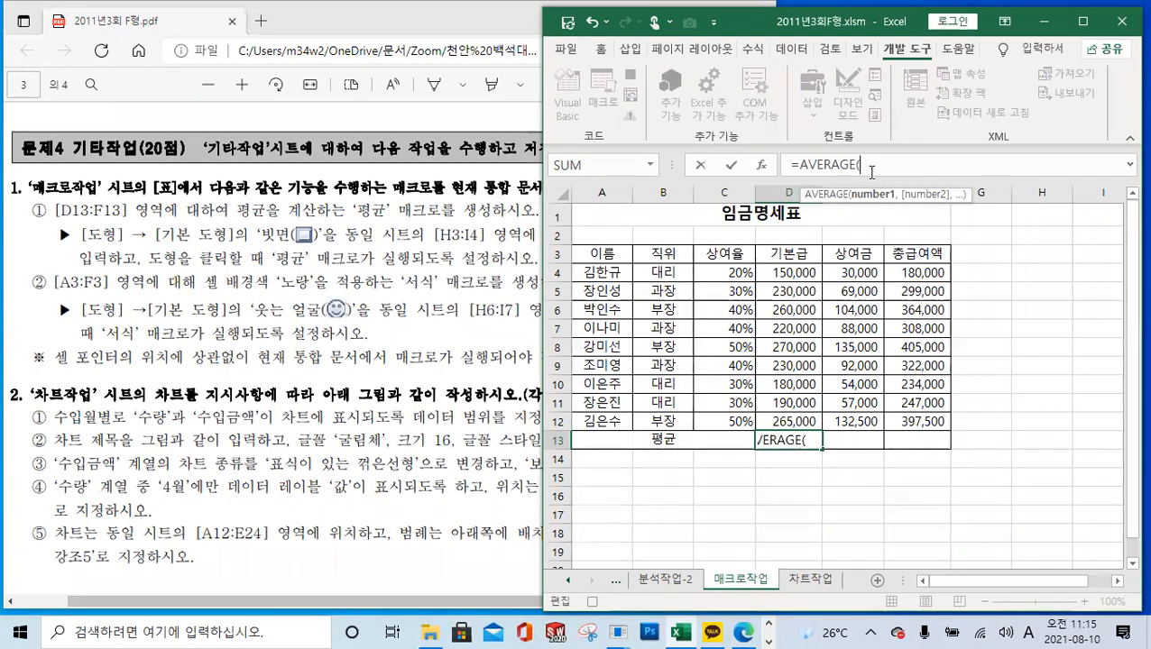
drag(811, 270, 801, 417)
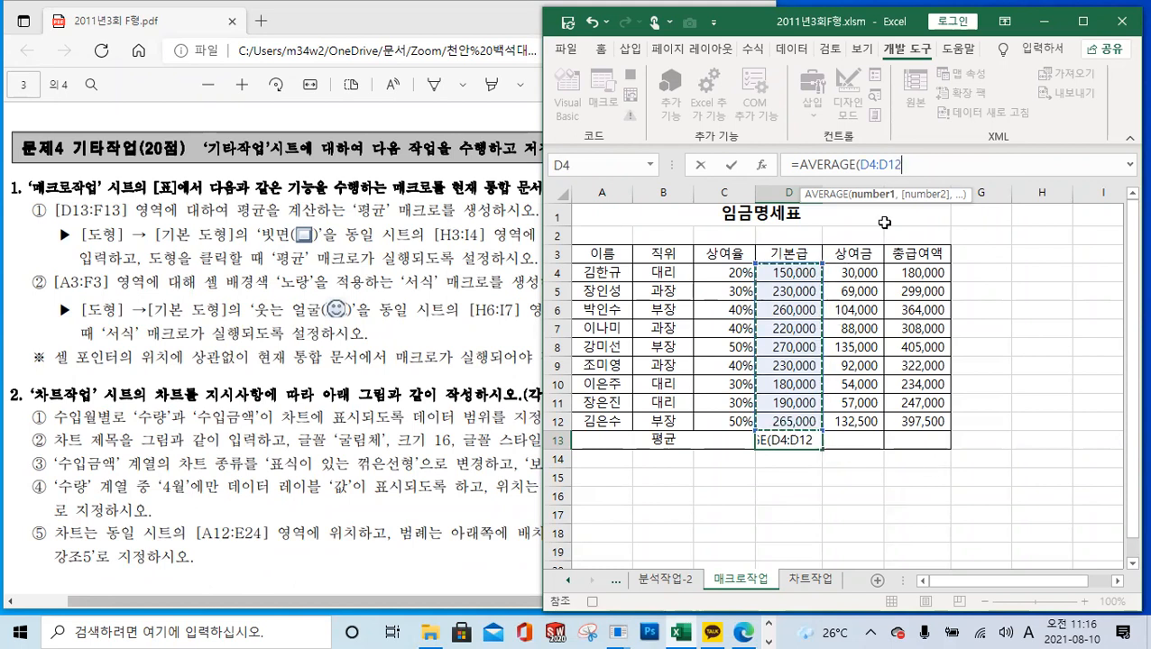
drag(906, 164, 861, 159)
click(913, 164)
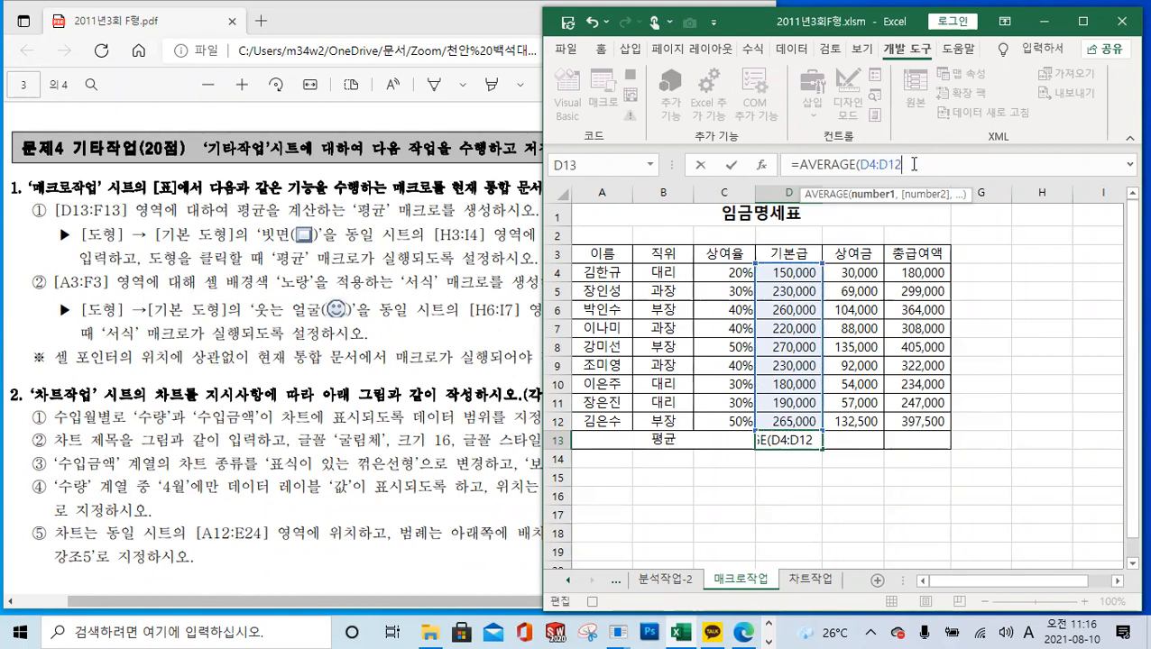
text())
click(916, 164)
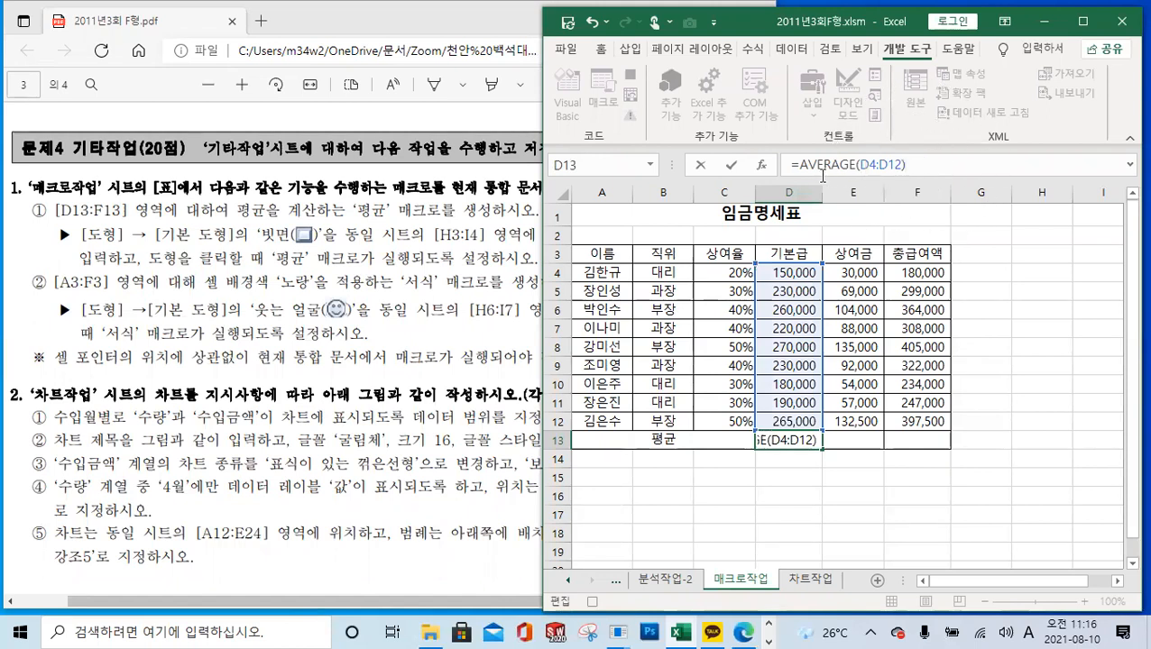
click(732, 166)
Step: Fill the average formula from D13 across to F13 and check the copied formulas in E13 and F13
scroll(789, 349, up, 1)
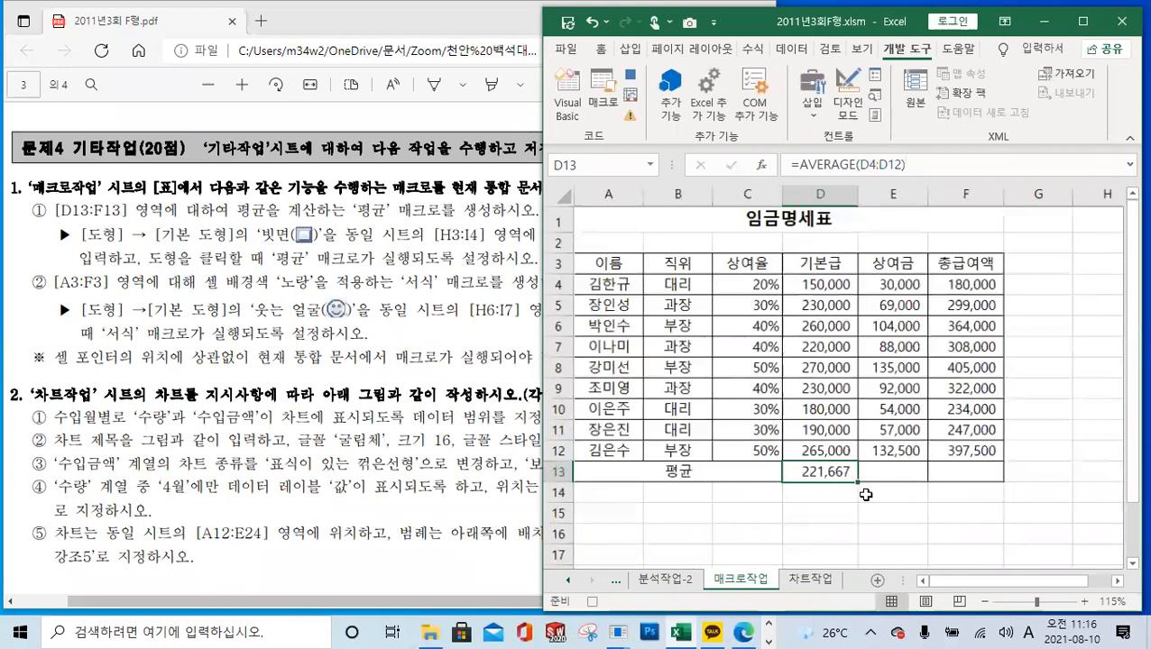
drag(861, 485, 988, 488)
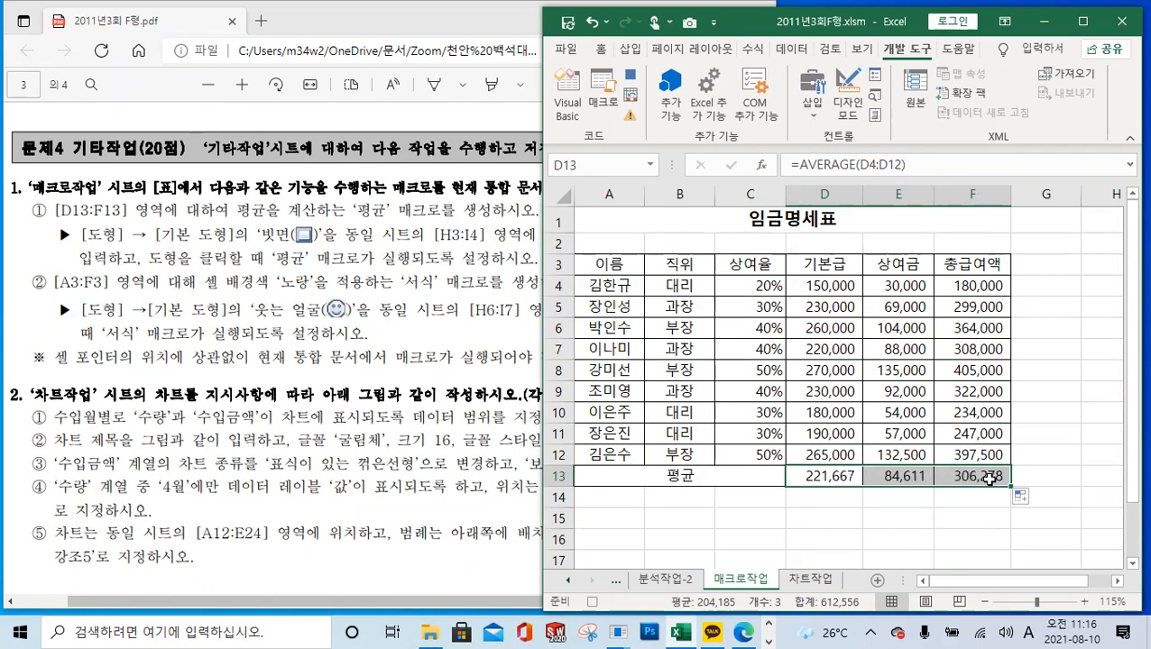
click(989, 479)
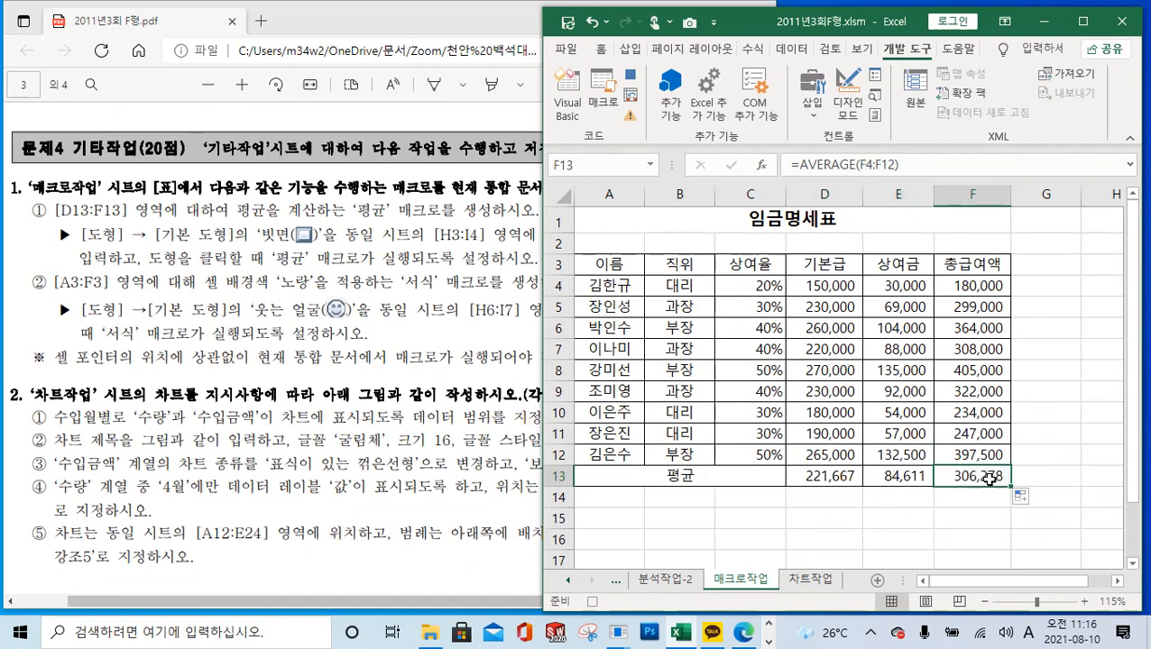
click(905, 478)
click(875, 165)
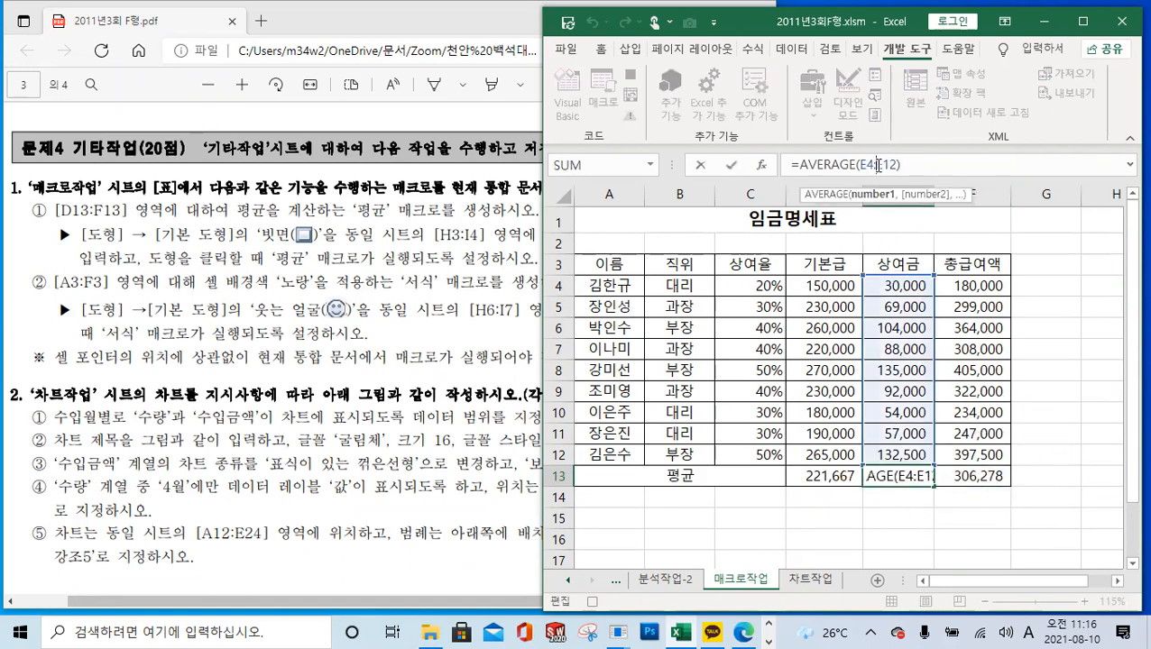
click(975, 476)
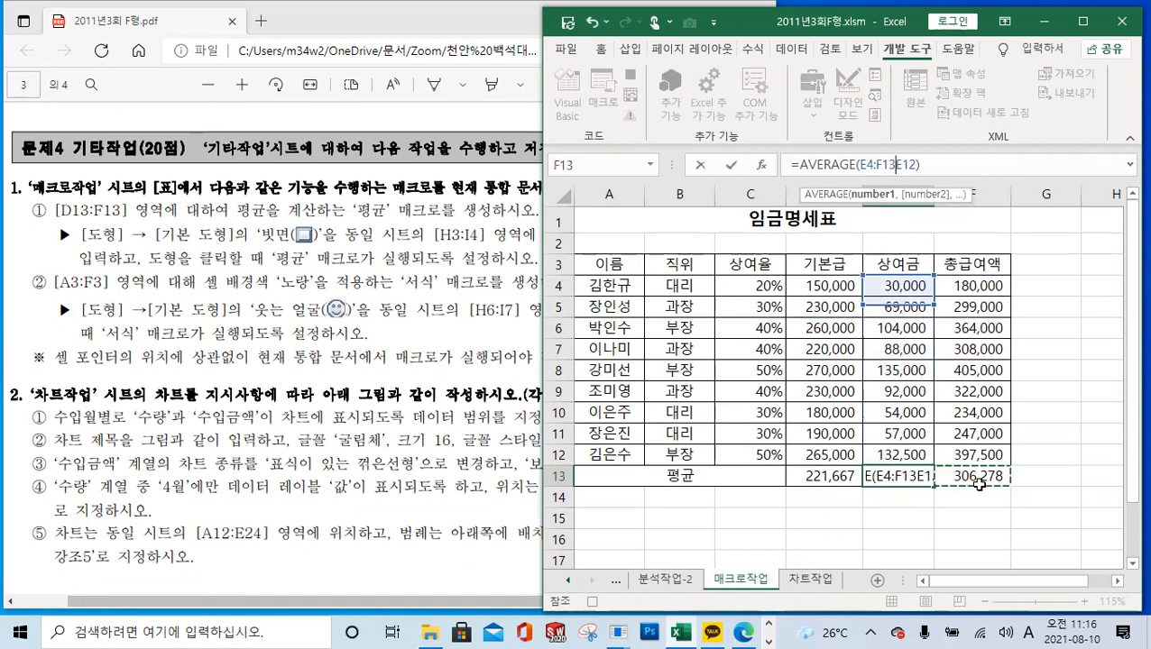
key(Escape)
click(977, 477)
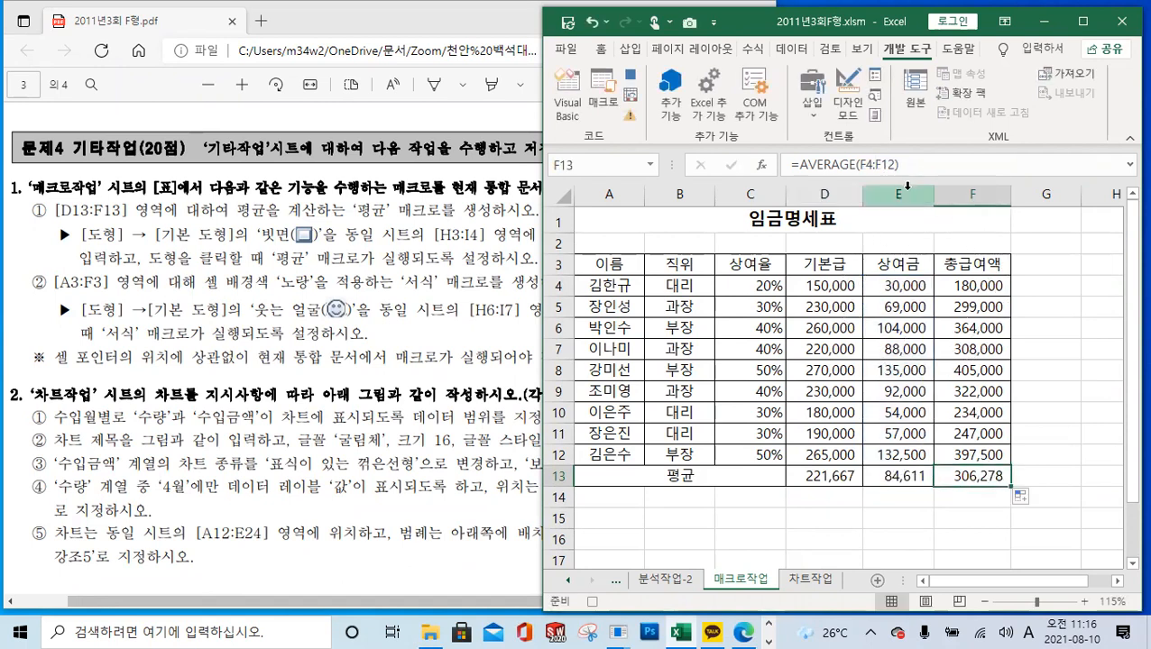
click(882, 165)
key(Escape)
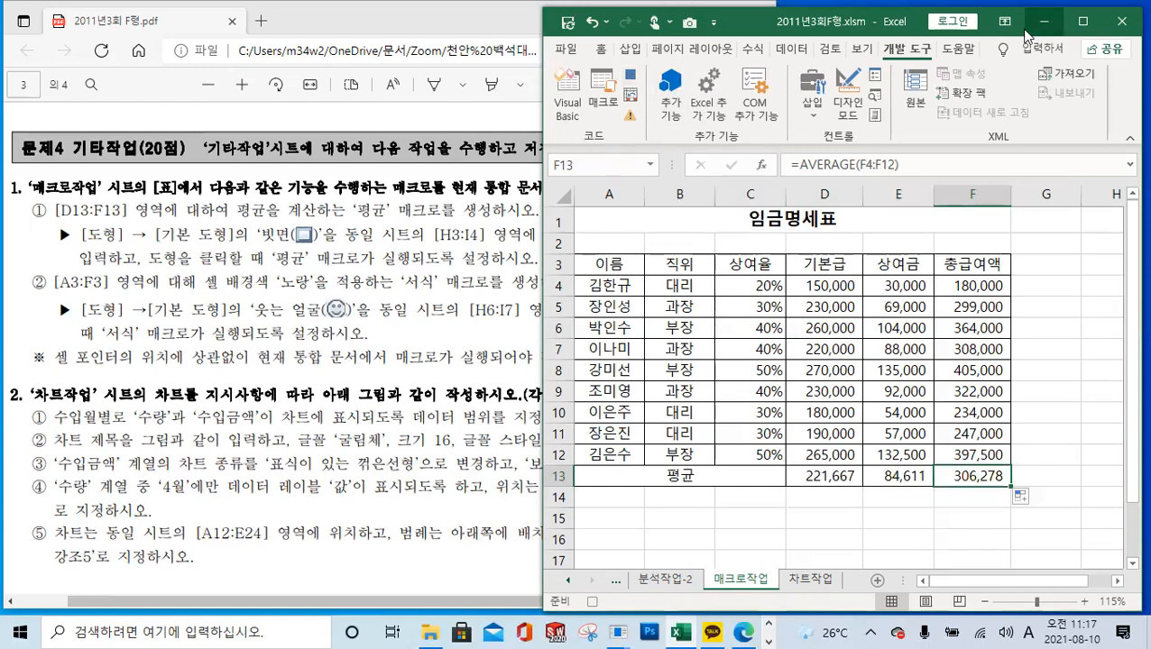
Step: Maximize the workbook window and stop recording the 평균 macro
click(1082, 20)
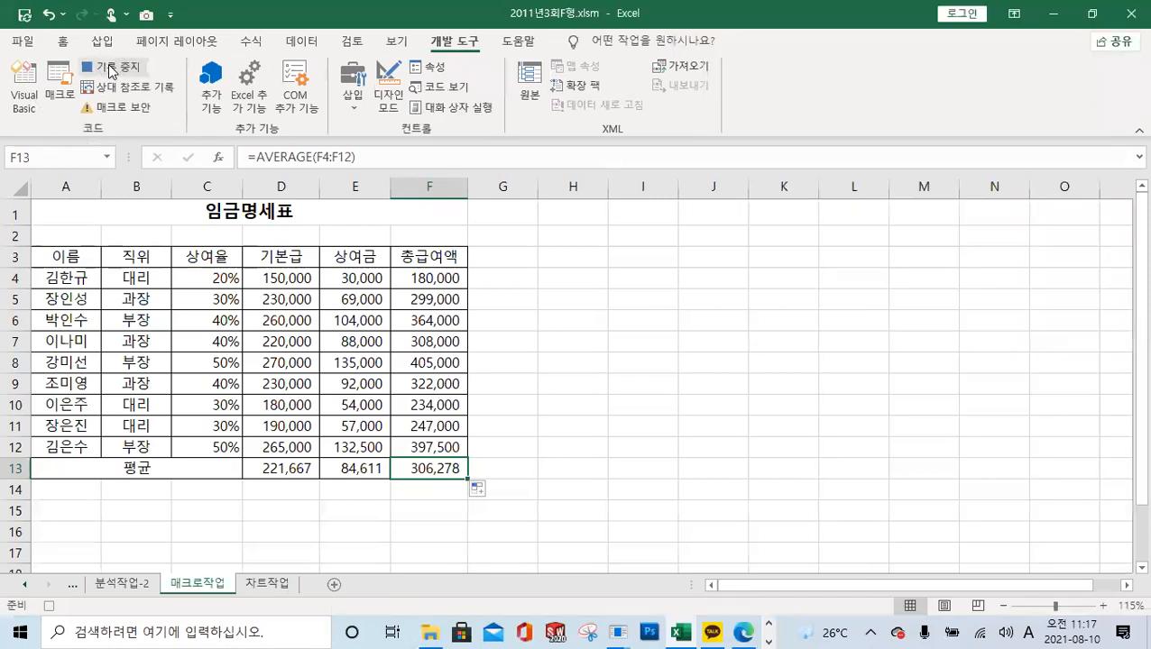
click(109, 68)
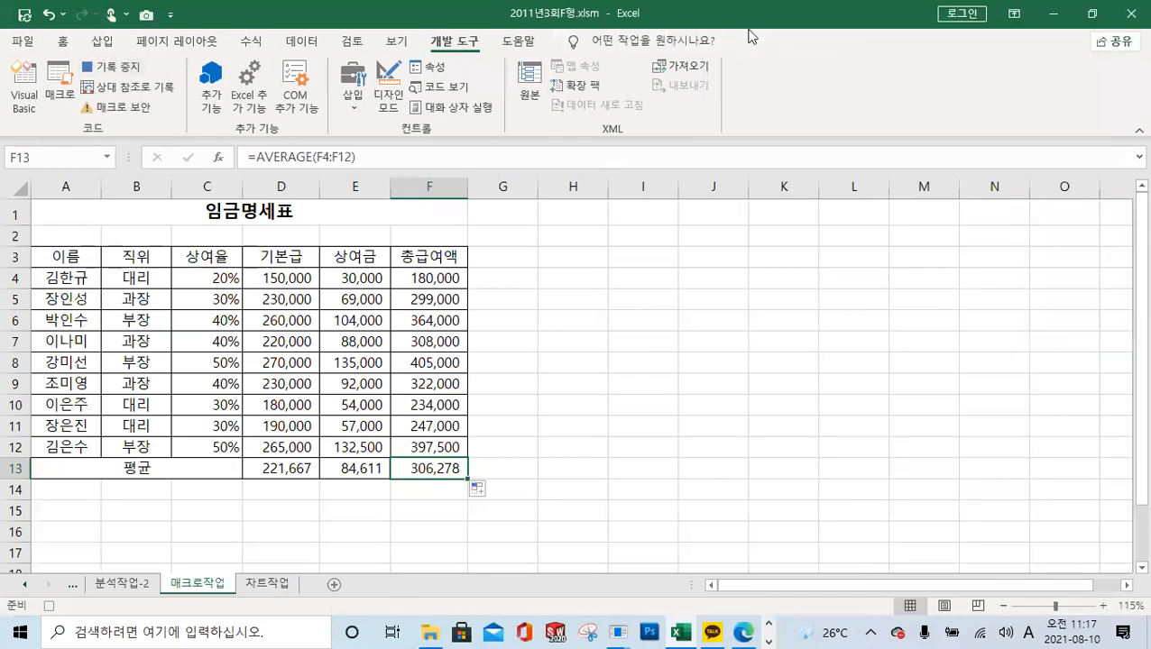
click(126, 69)
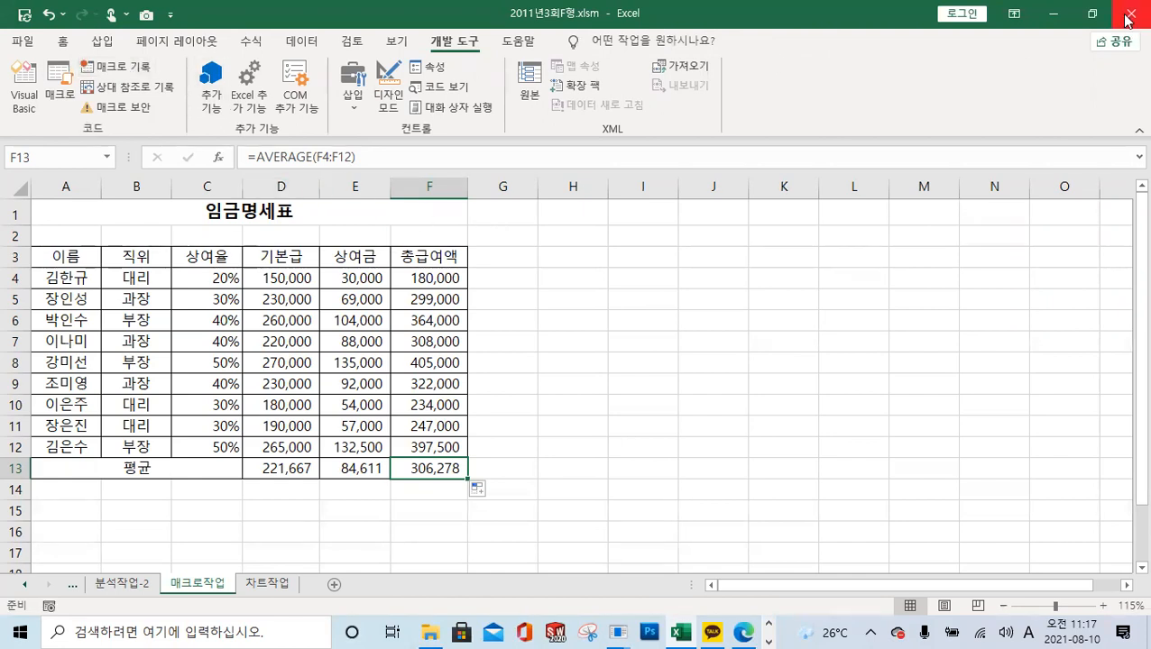
Step: Restore the workbook window beside the PDF and start recording a new macro named 서식 in 현재 통합 문서
click(1092, 13)
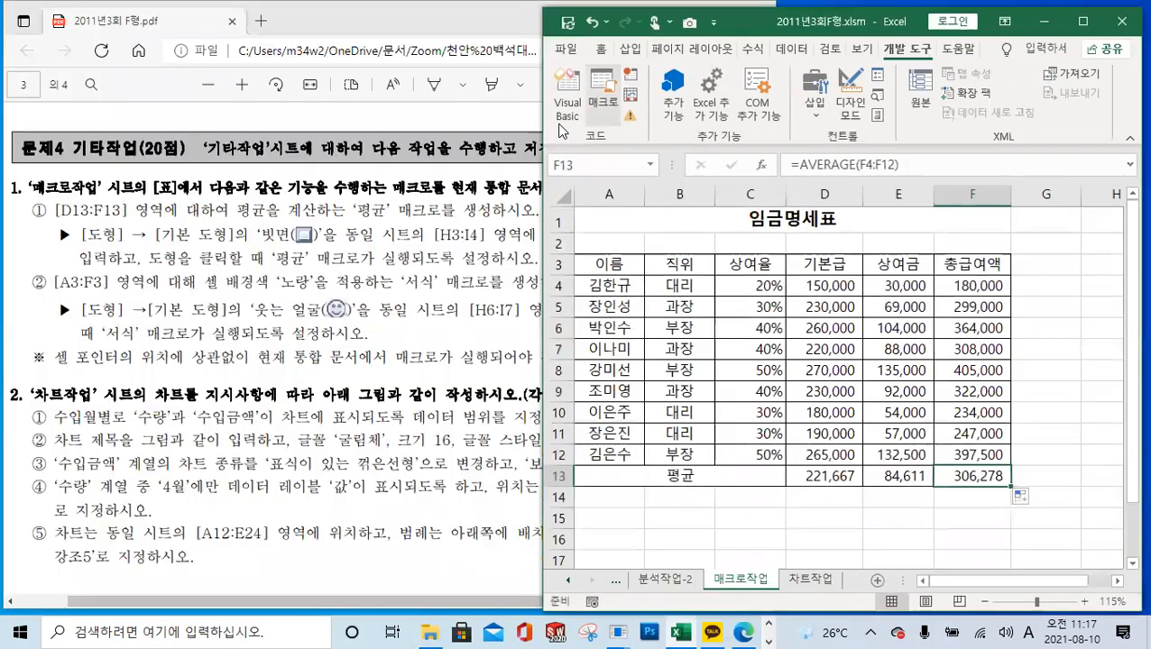
click(631, 73)
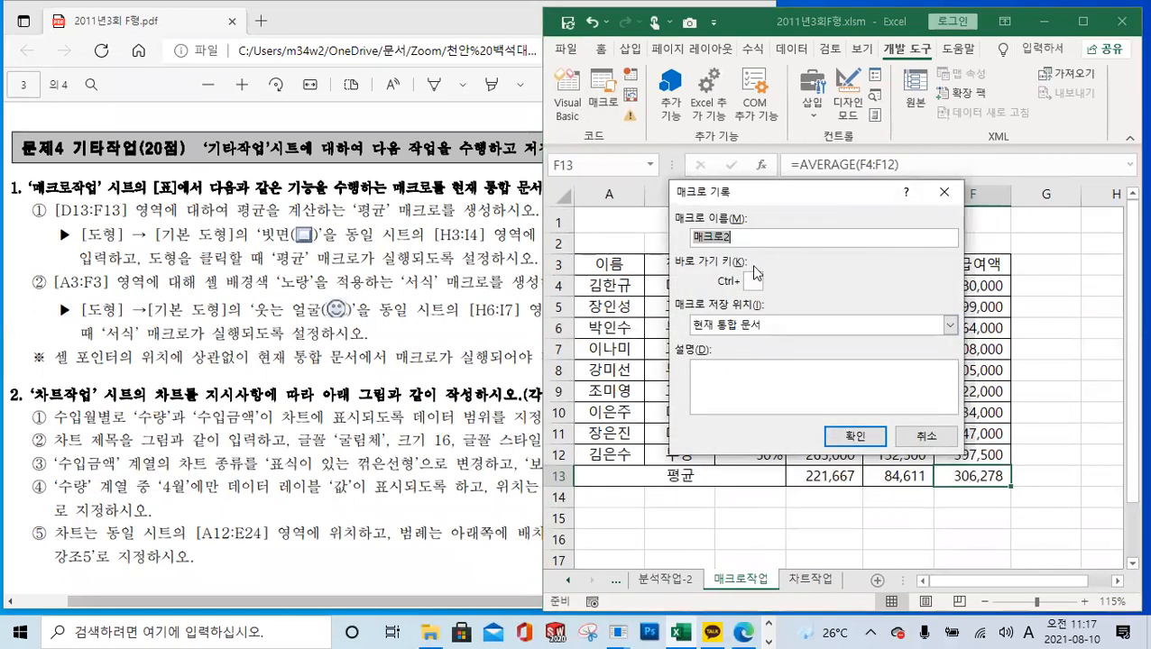
text(t)
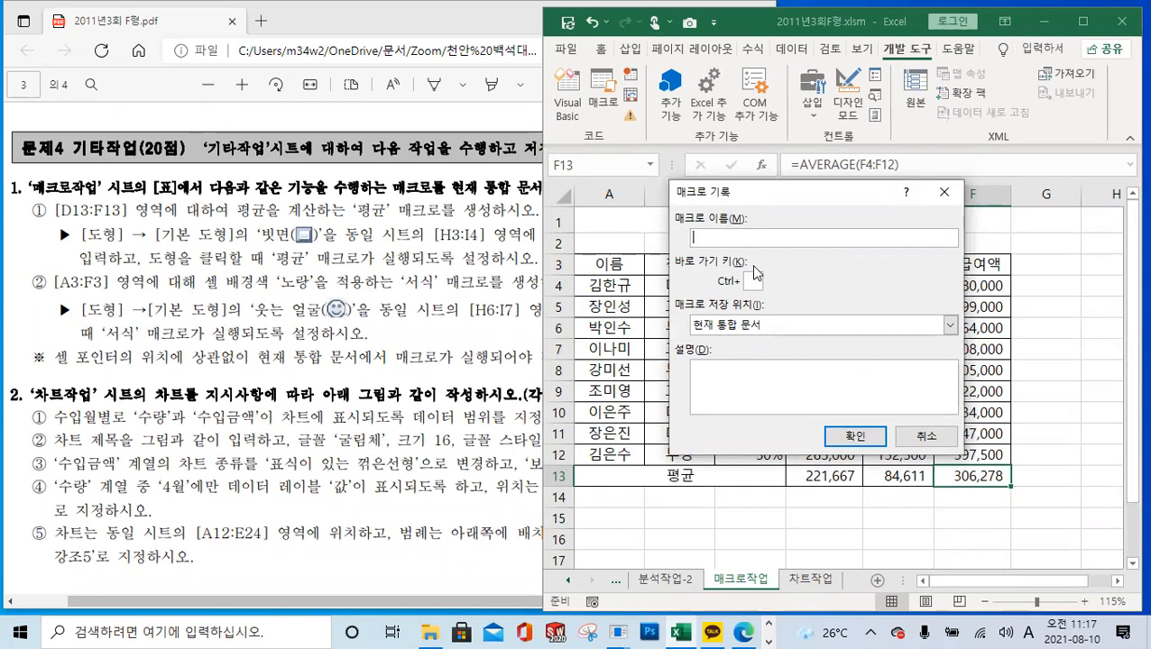
text(서식)
click(854, 437)
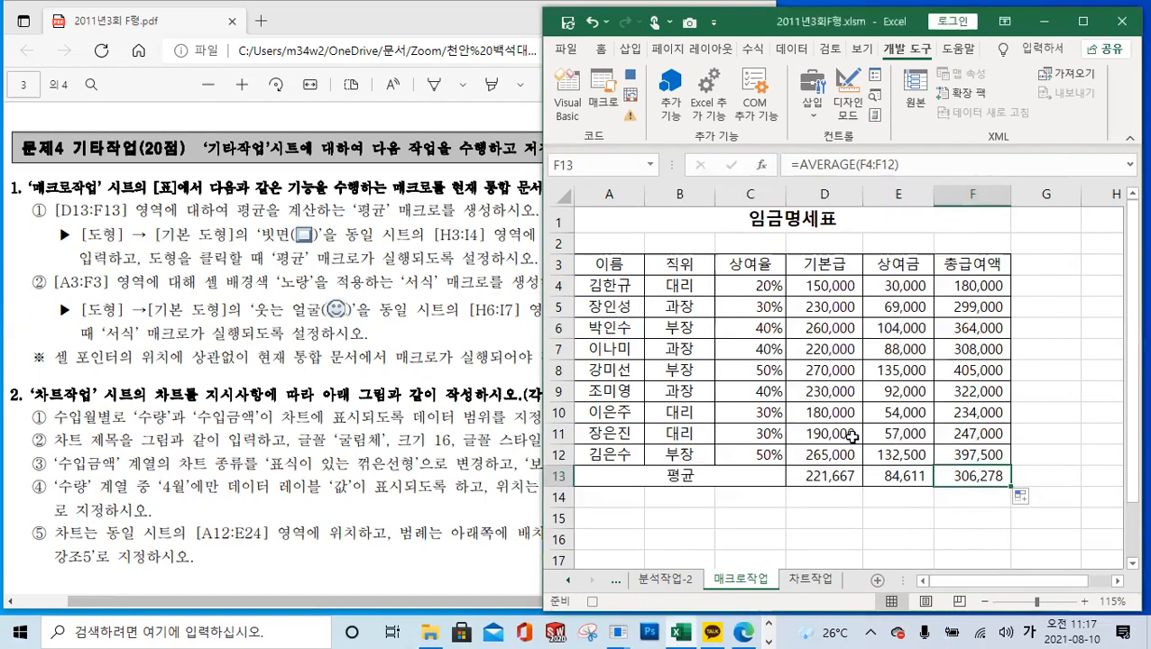
Step: Fill the header cells A3:F3 of the 매크로작업 sheet with the standard yellow color
drag(622, 262, 981, 264)
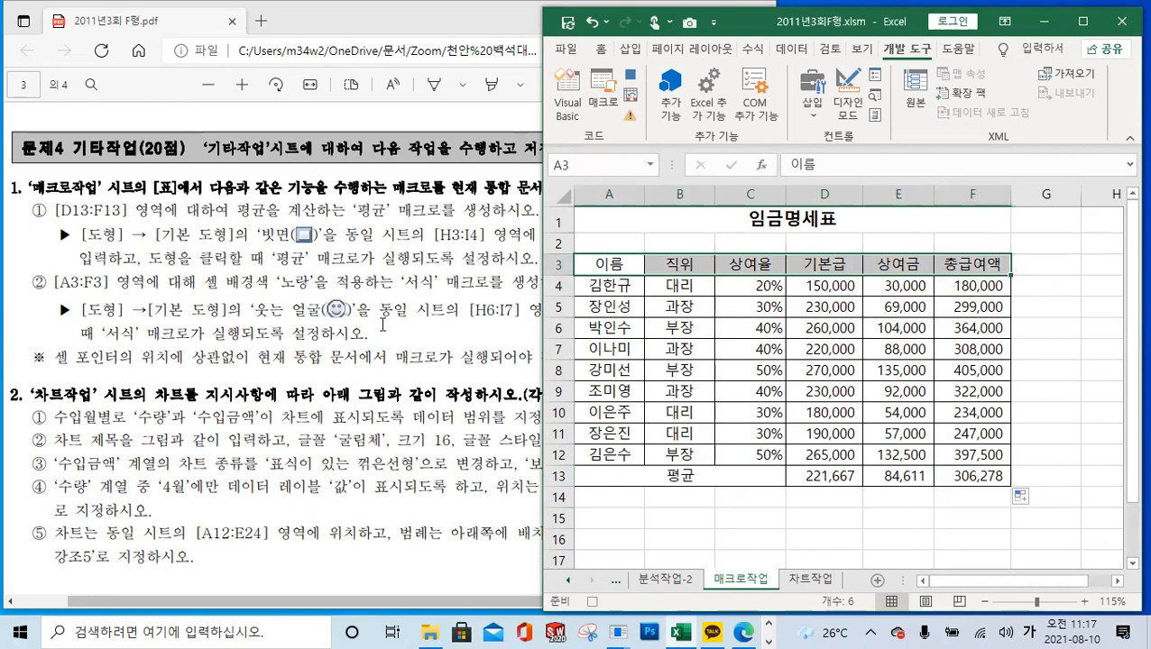
click(601, 52)
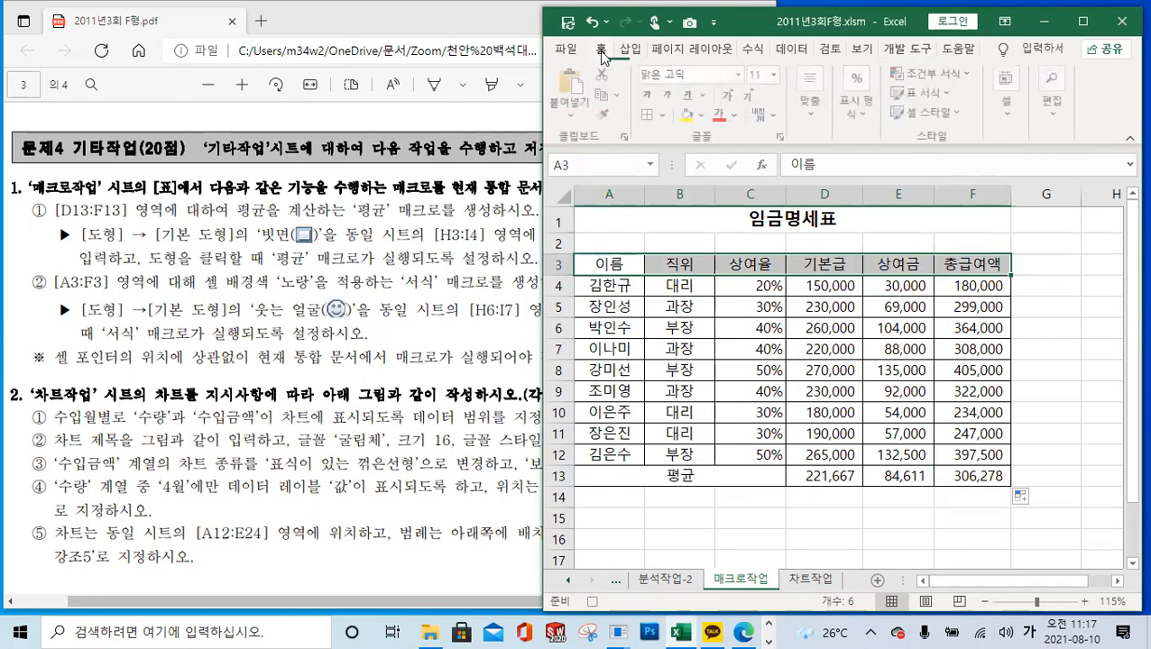
click(704, 116)
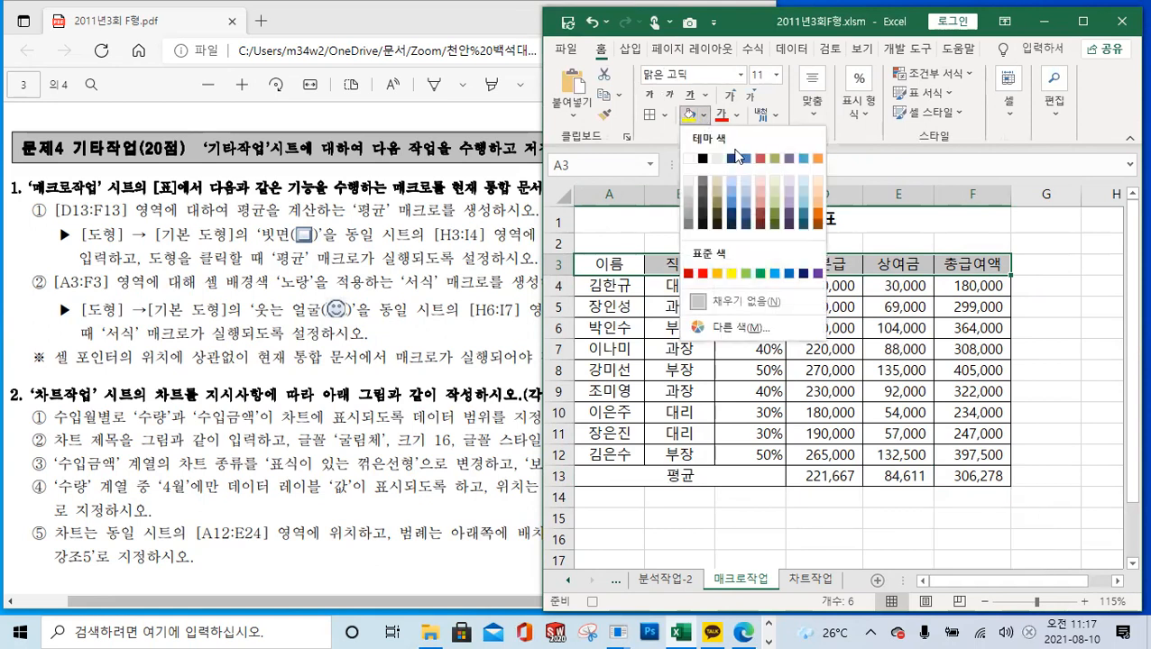
click(731, 274)
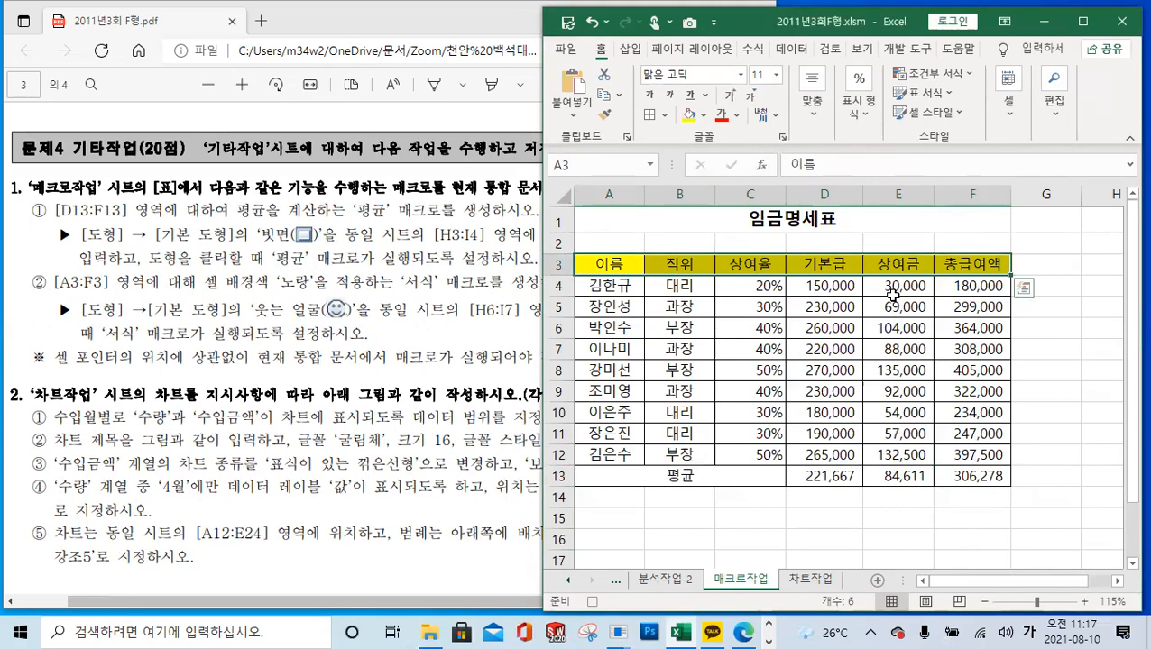
Step: Check the formatting task in the PDF, select F3 and stop recording the 서식 macro
click(423, 277)
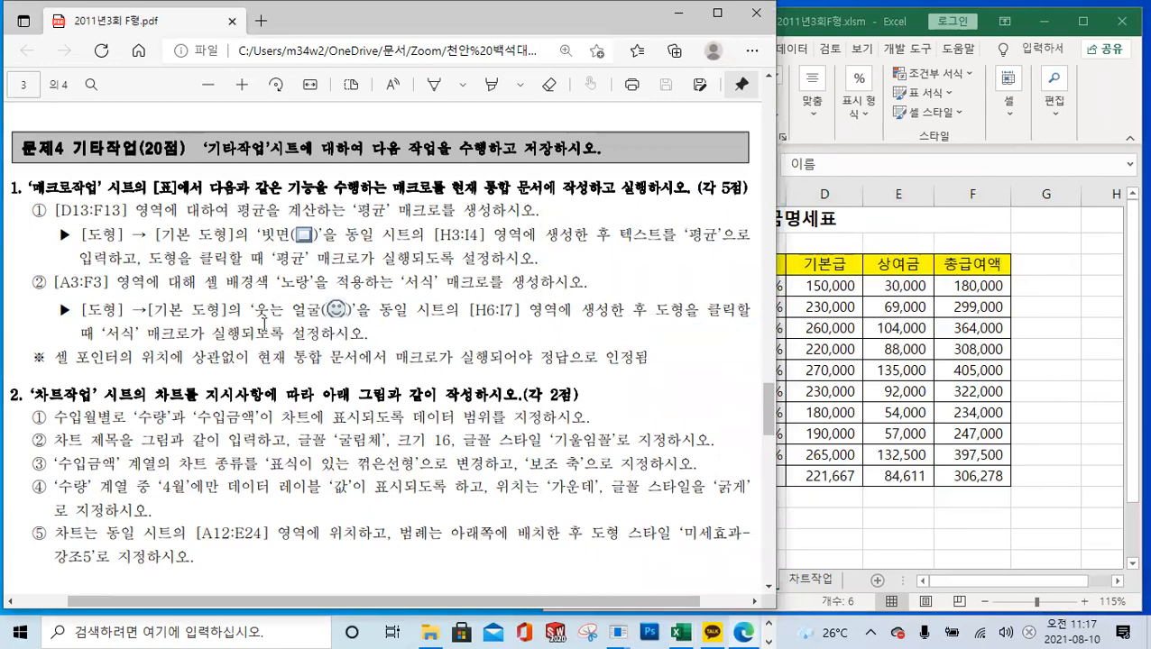
click(836, 39)
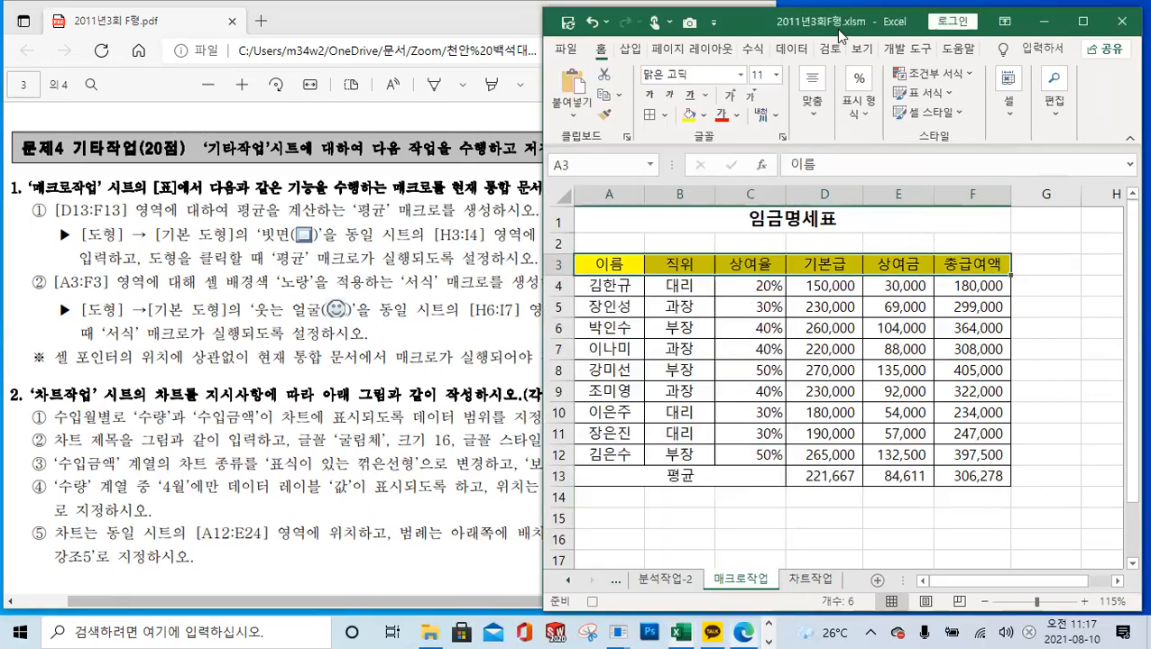
click(978, 267)
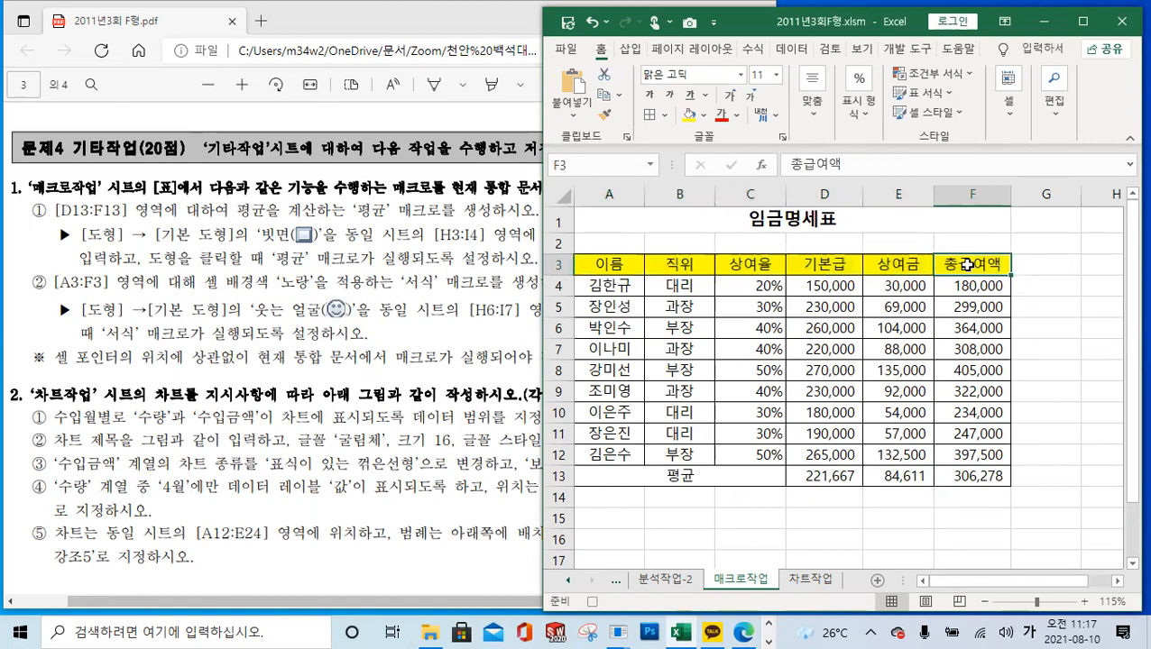
click(907, 48)
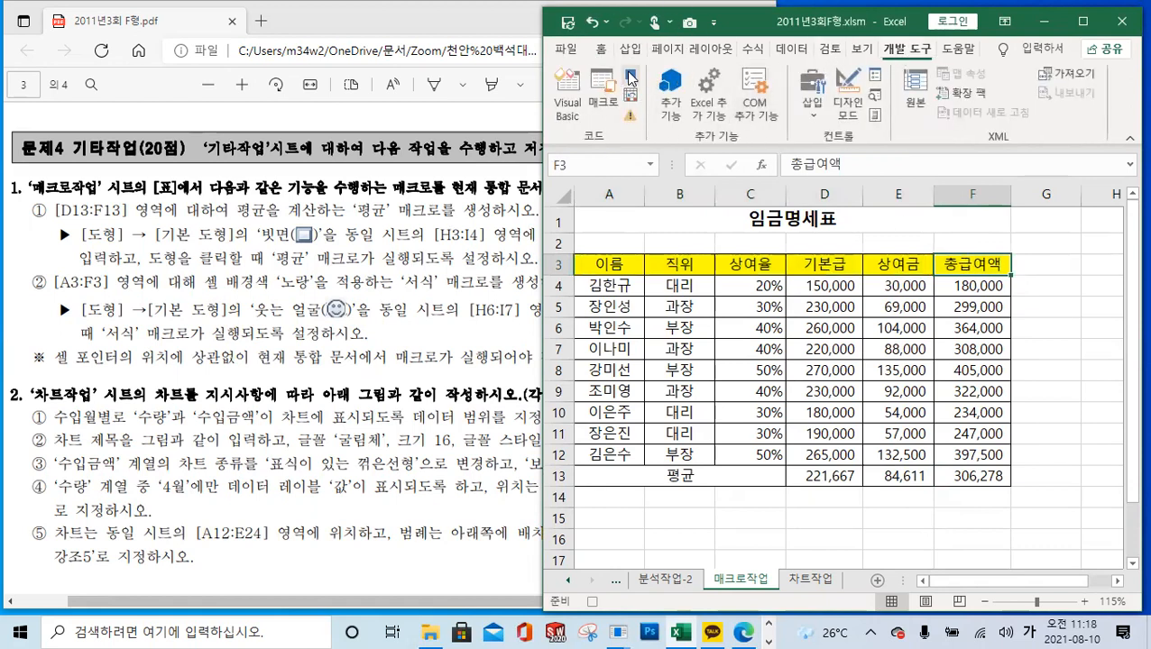
click(628, 79)
click(949, 311)
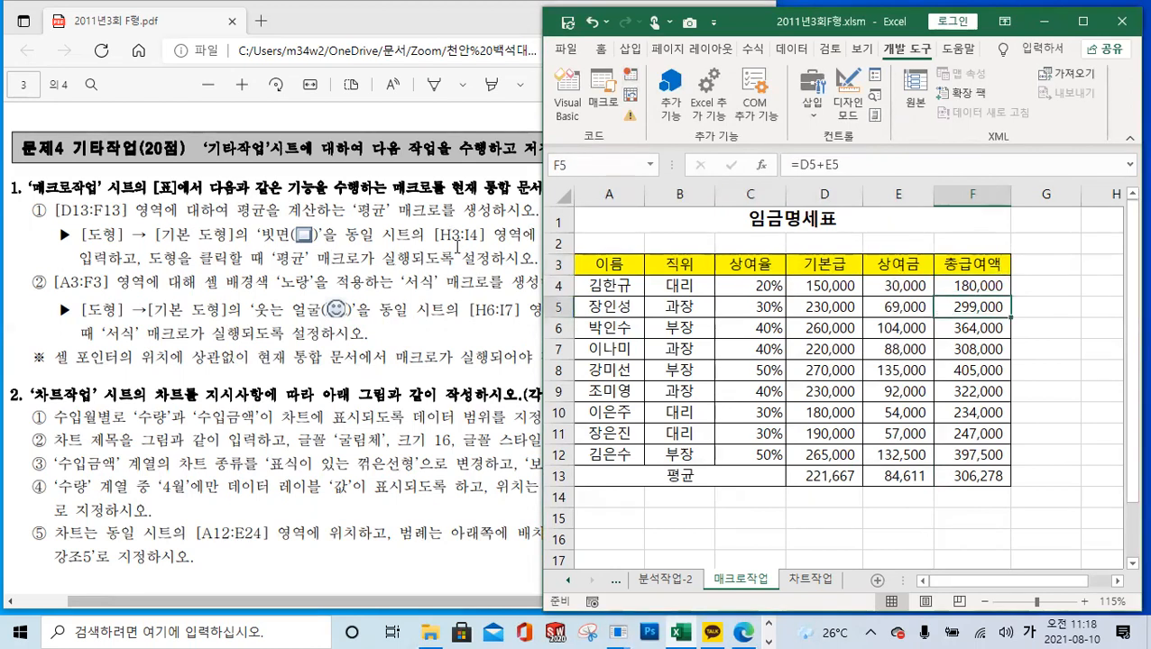
Step: Select the range H3:I4 beside the table on the 매크로작업 sheet
drag(1061, 349, 947, 323)
click(946, 323)
drag(820, 262, 871, 285)
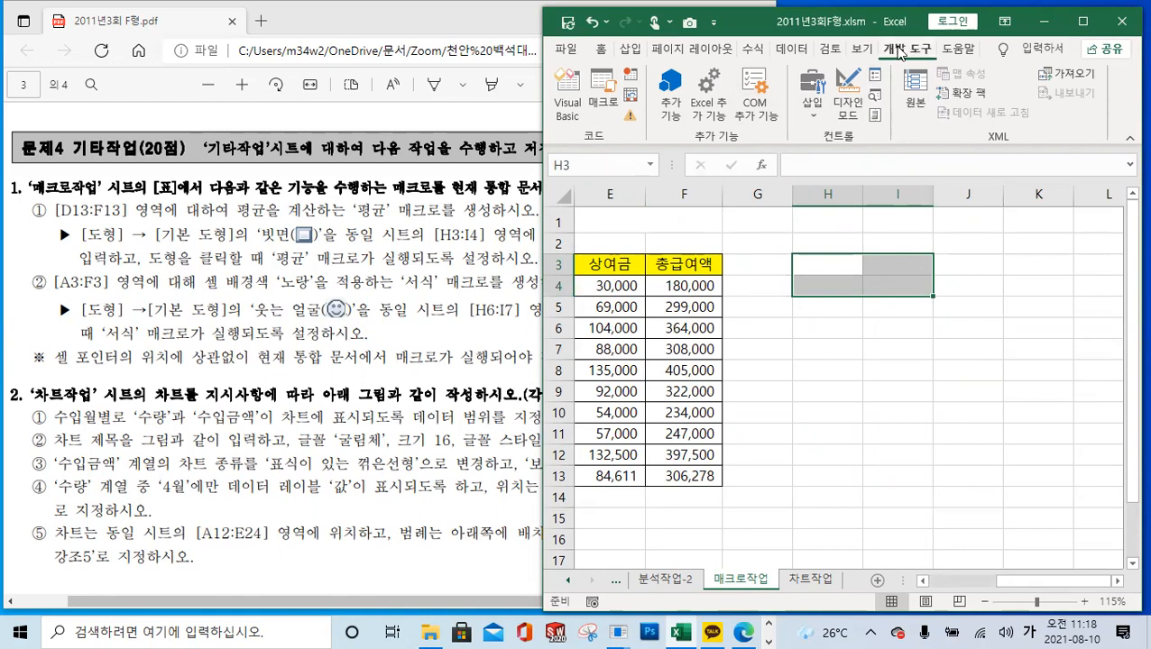
click(812, 106)
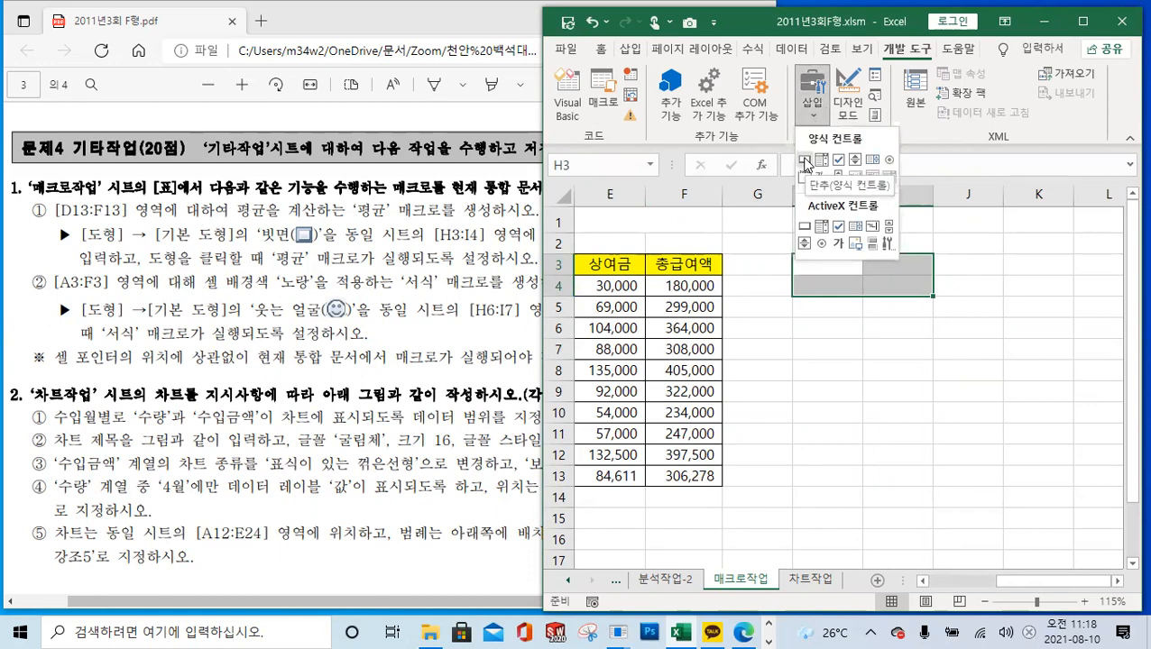
key(ctrl)
key(ctrl)
key(ctrl)
key(ctrl)
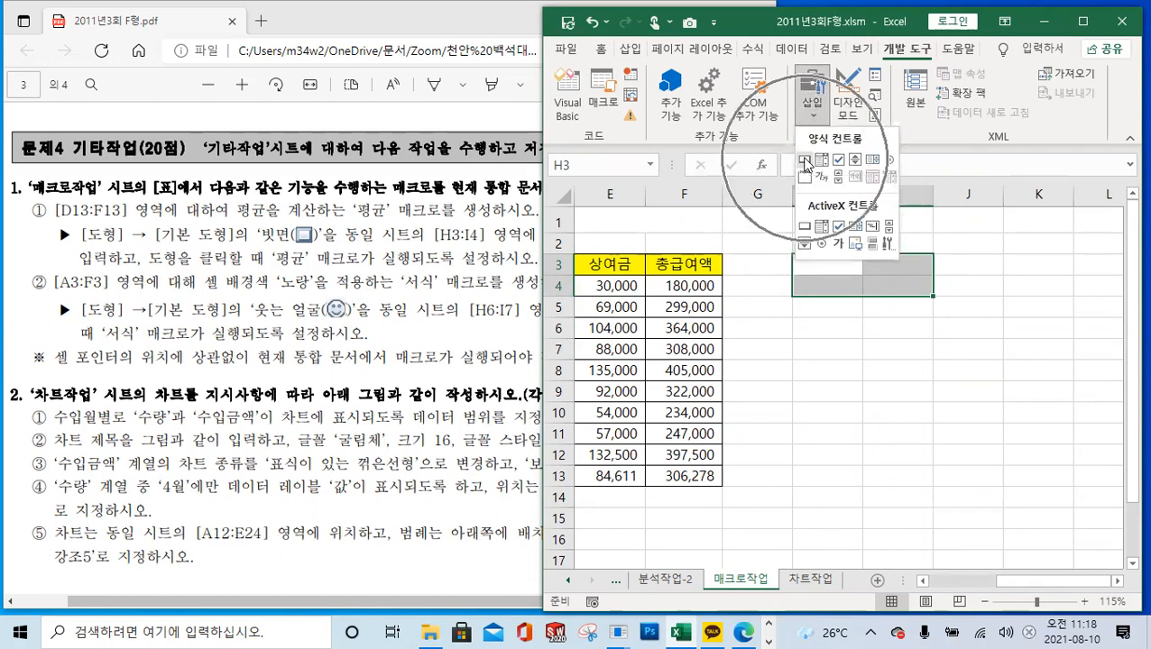
key(ctrl)
key(ctrl)
key(ctrl)
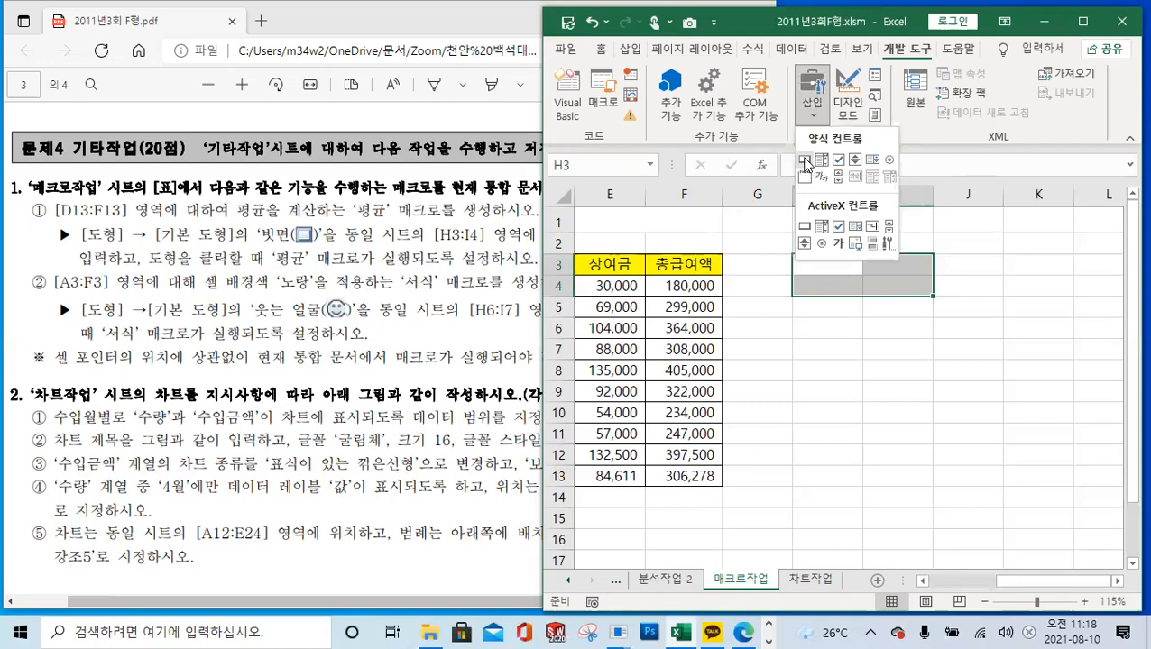
key(ctrl)
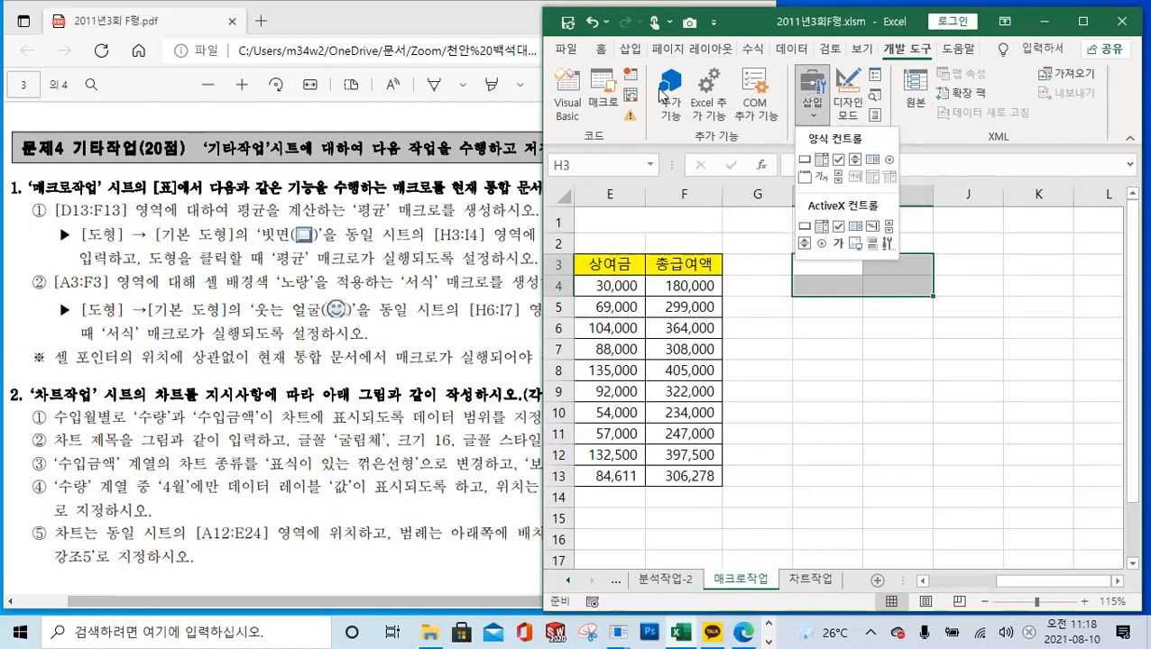
Step: Insert a 빗면 basic shape snapped to the cell edges of H3:I4
click(634, 52)
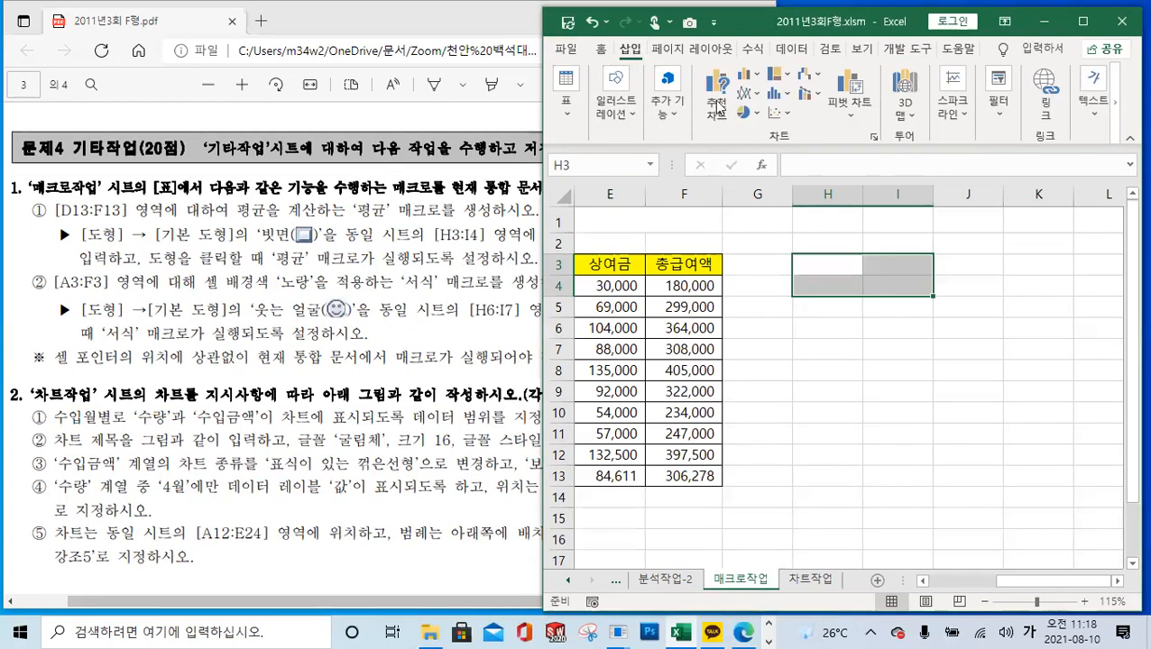
click(678, 131)
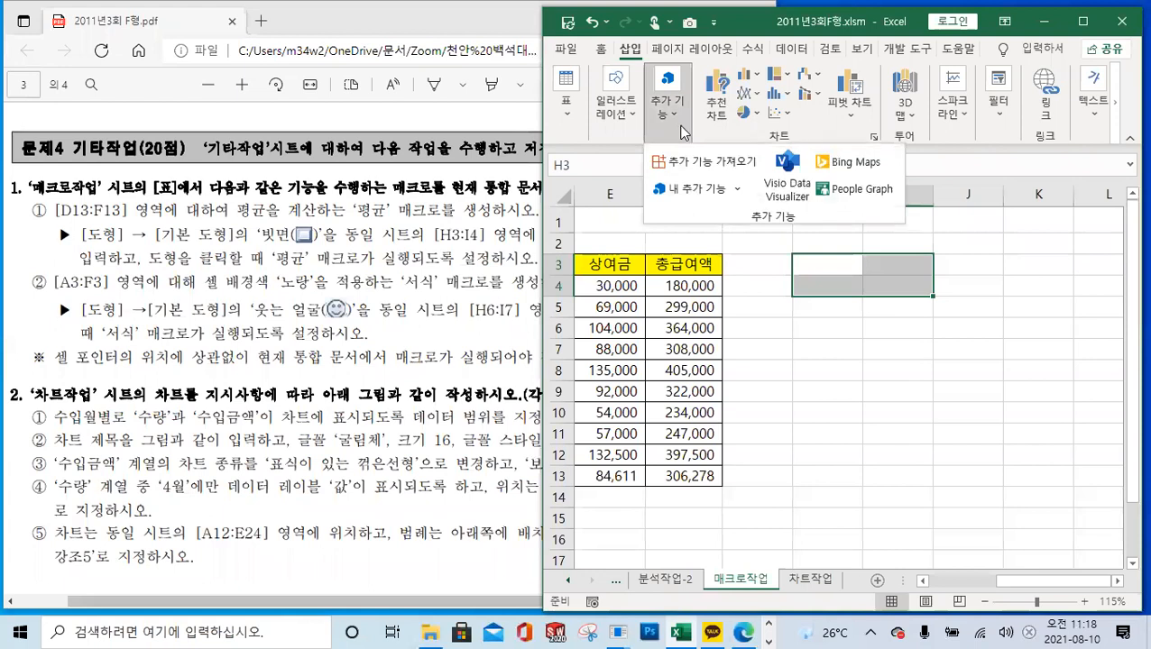
click(620, 131)
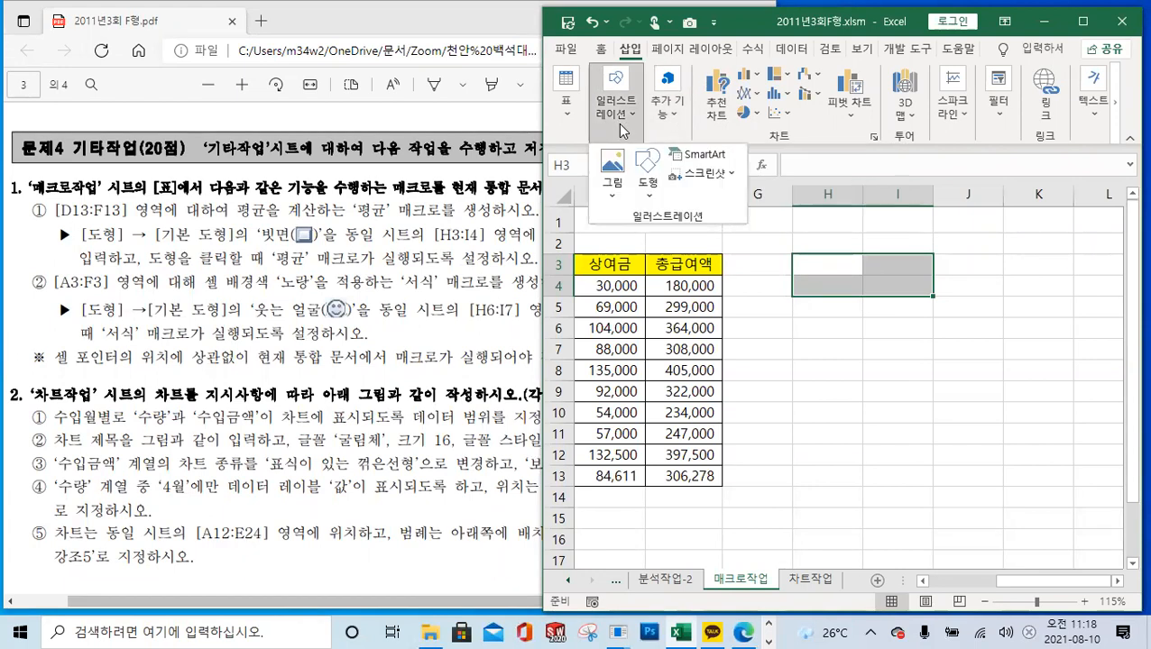
click(651, 185)
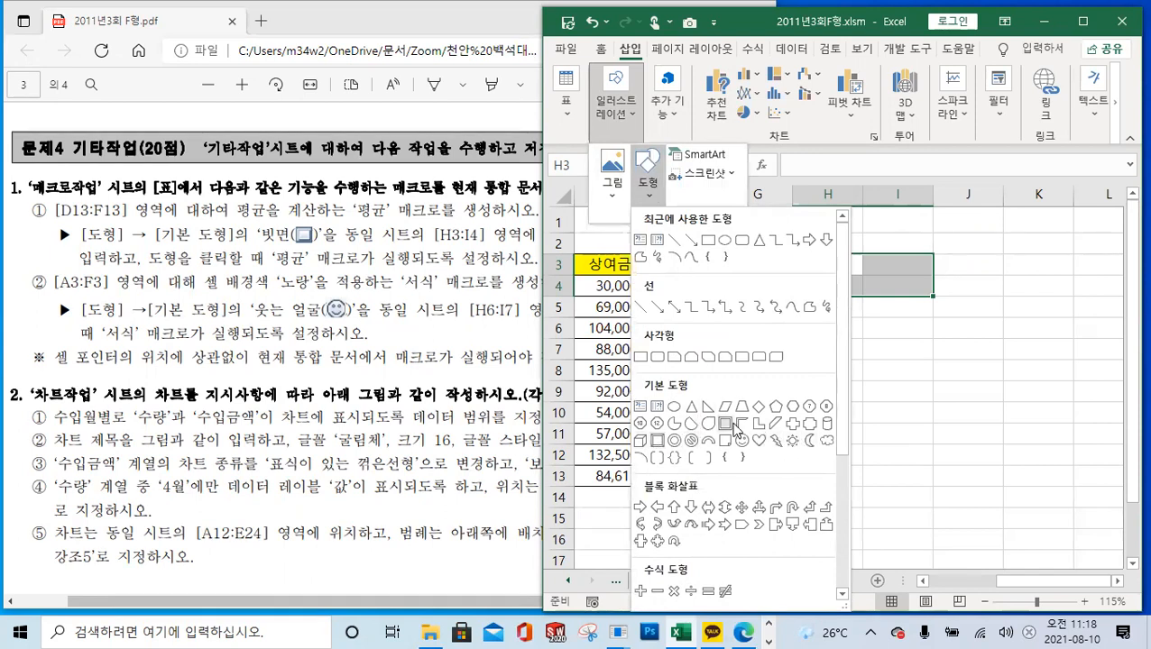
click(657, 442)
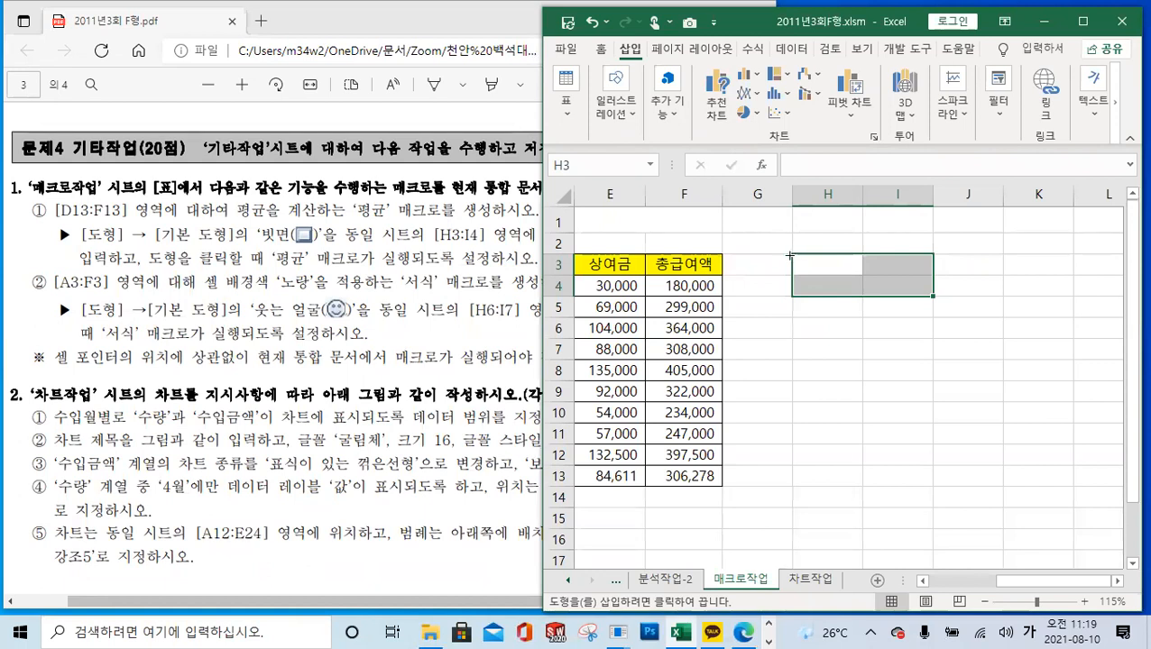
key(alt)
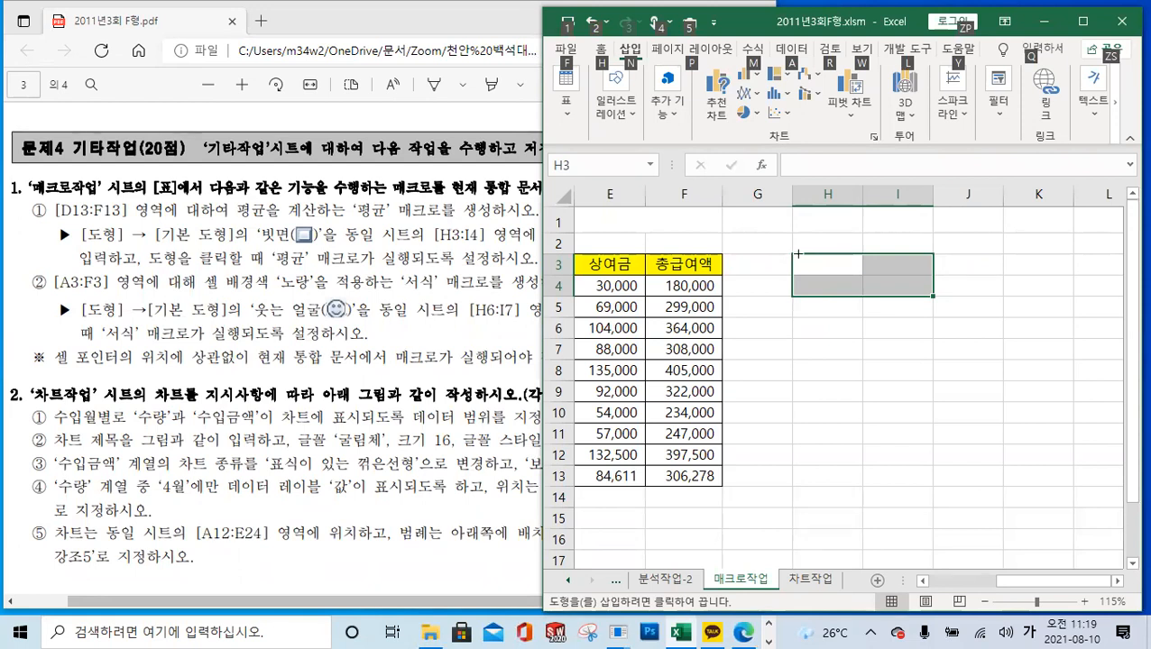
drag(799, 256, 927, 296)
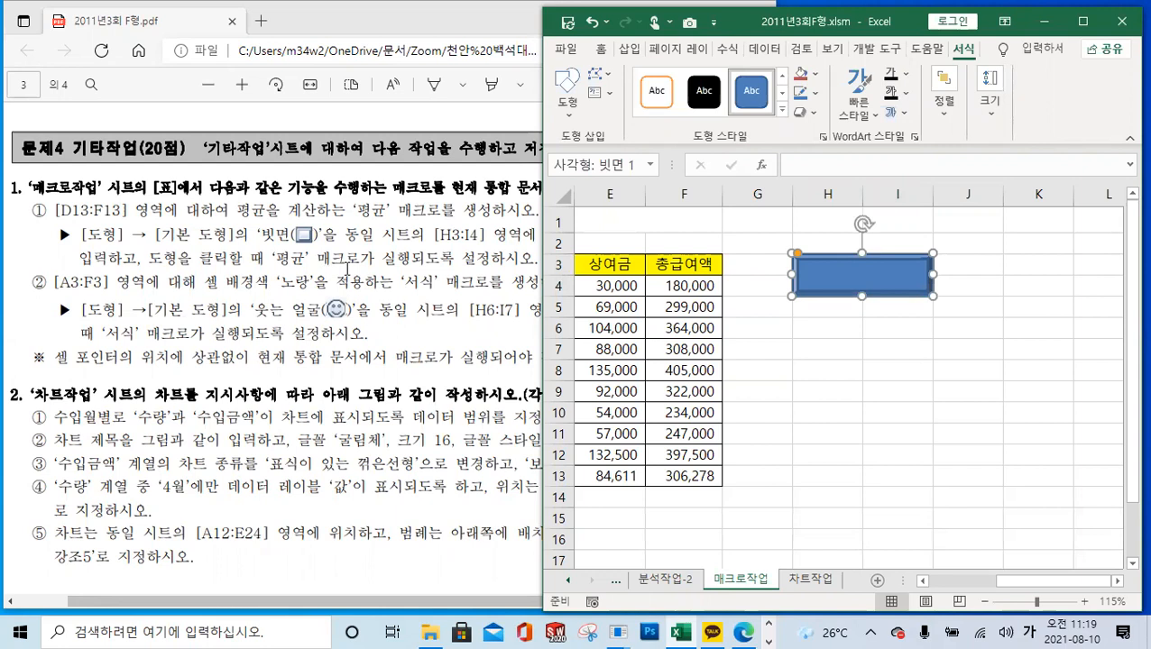
Step: Check the required text in the PDF, label the bevel shape 평균 and center the text horizontally and vertically
click(347, 269)
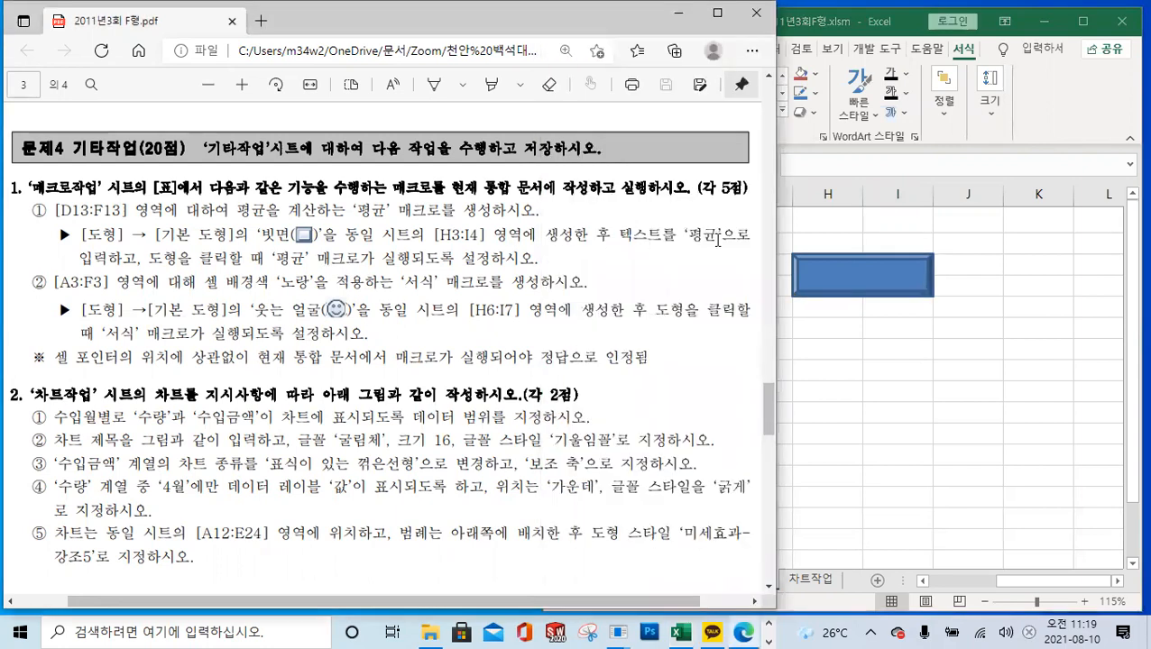
click(836, 281)
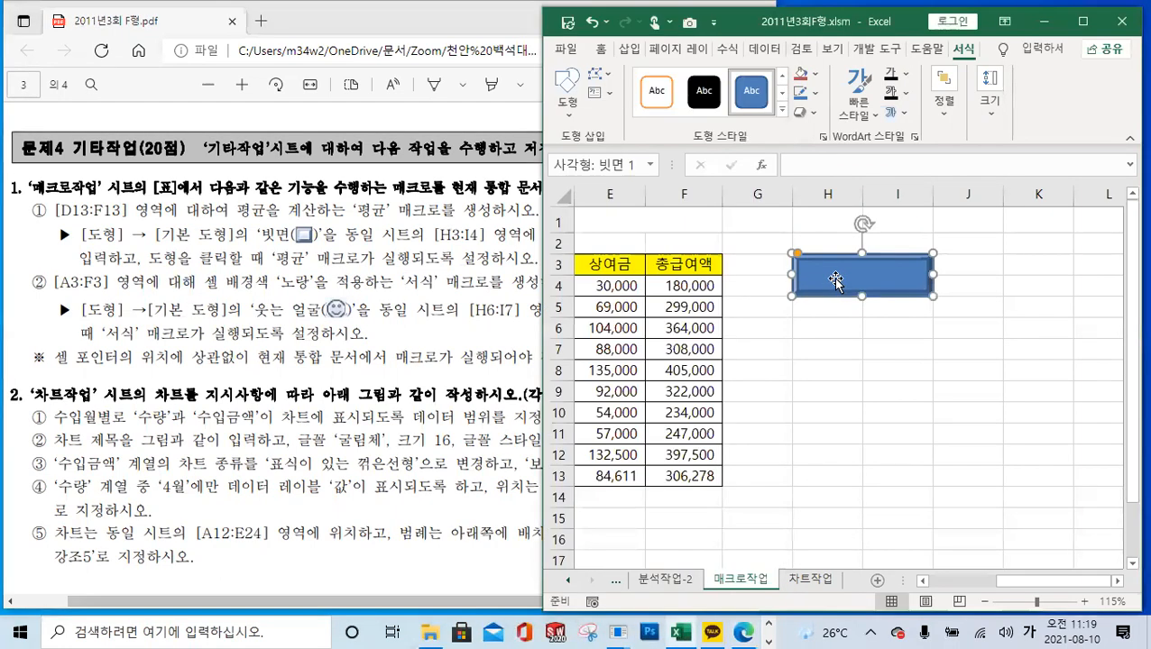
text(펴)
click(602, 50)
click(812, 94)
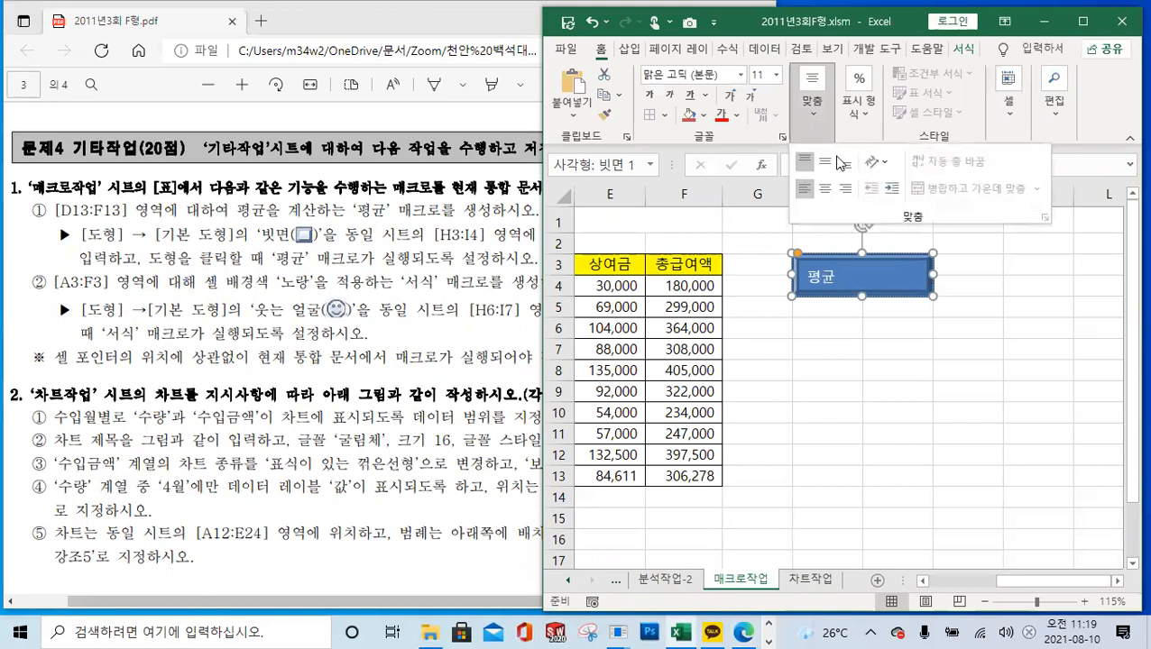
click(824, 161)
click(825, 188)
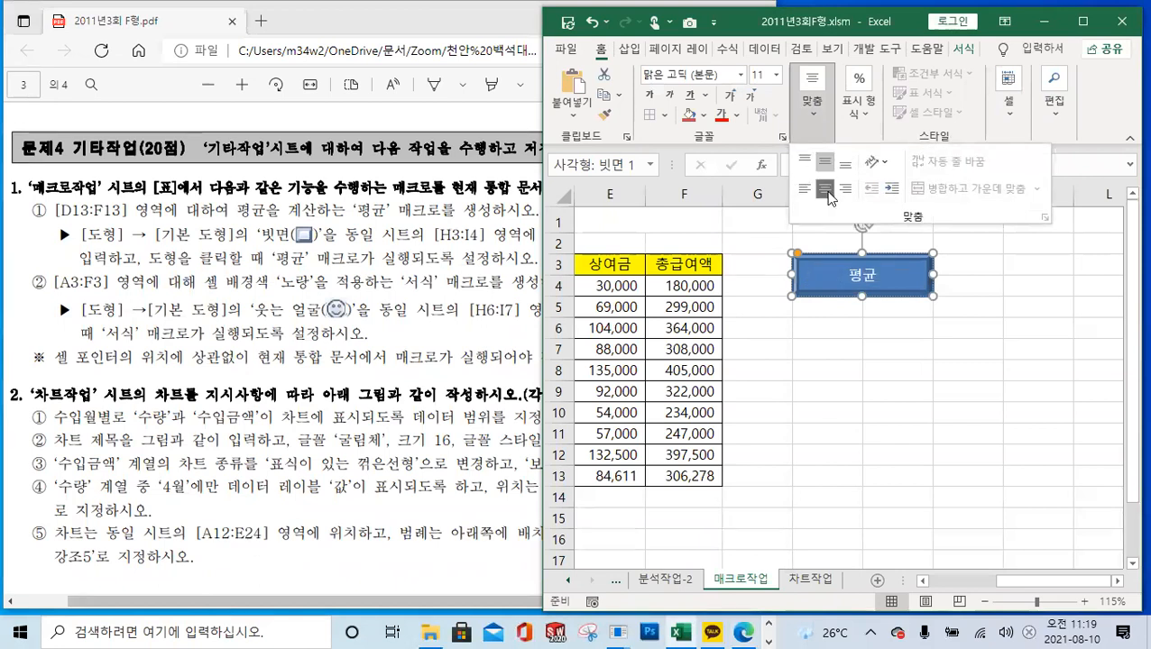
click(857, 372)
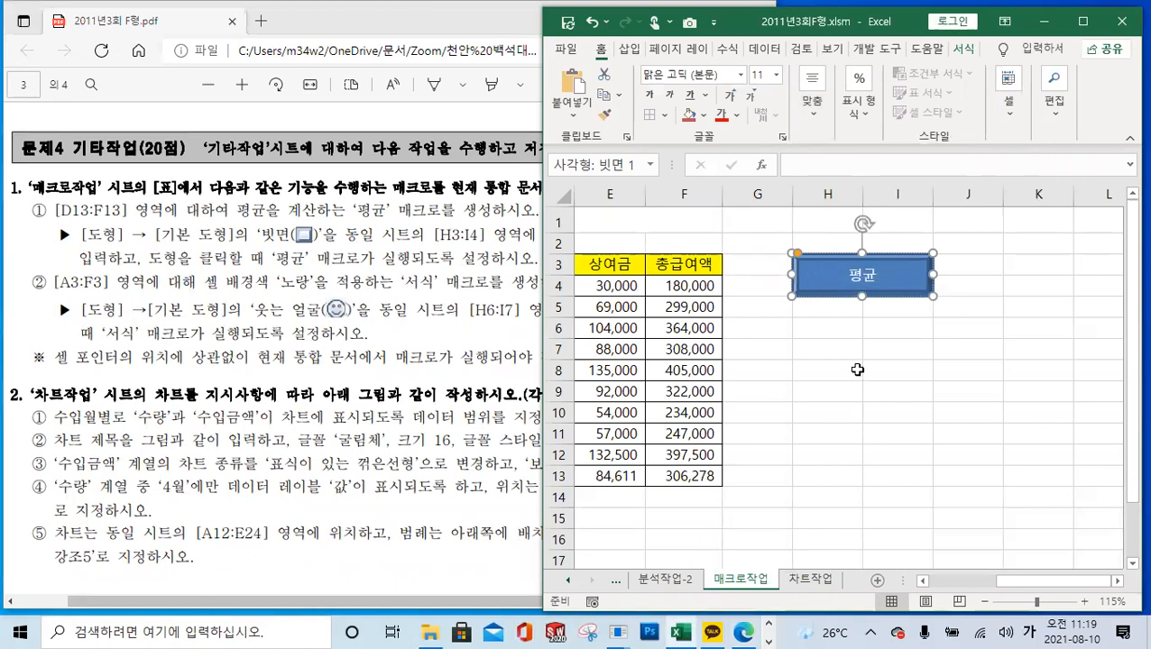
Step: Insert a 웃는 얼굴 basic shape covering H6:I7 and check the macro instructions for it in the PDF
click(826, 325)
drag(826, 325, 901, 350)
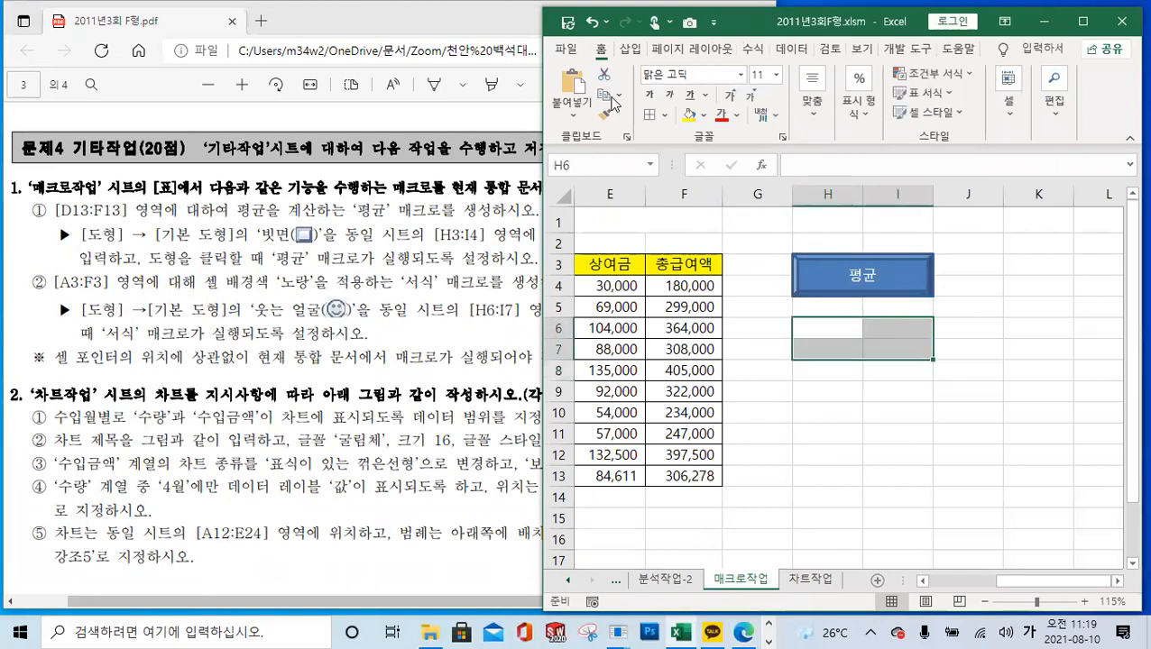
click(624, 50)
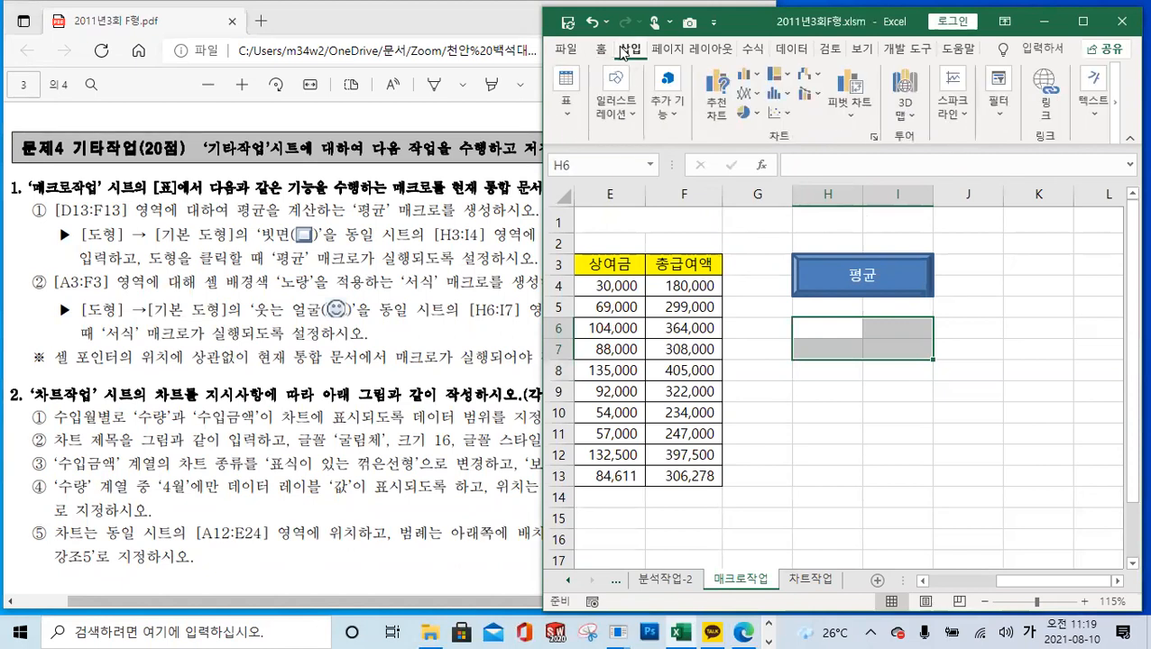
click(631, 113)
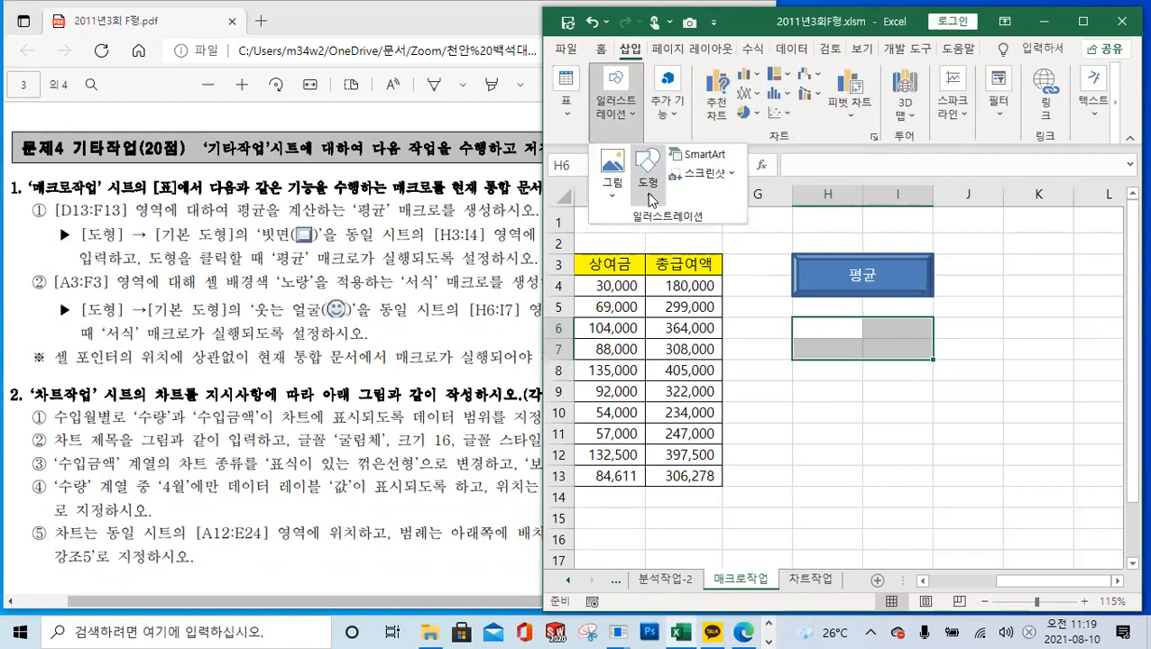
click(649, 194)
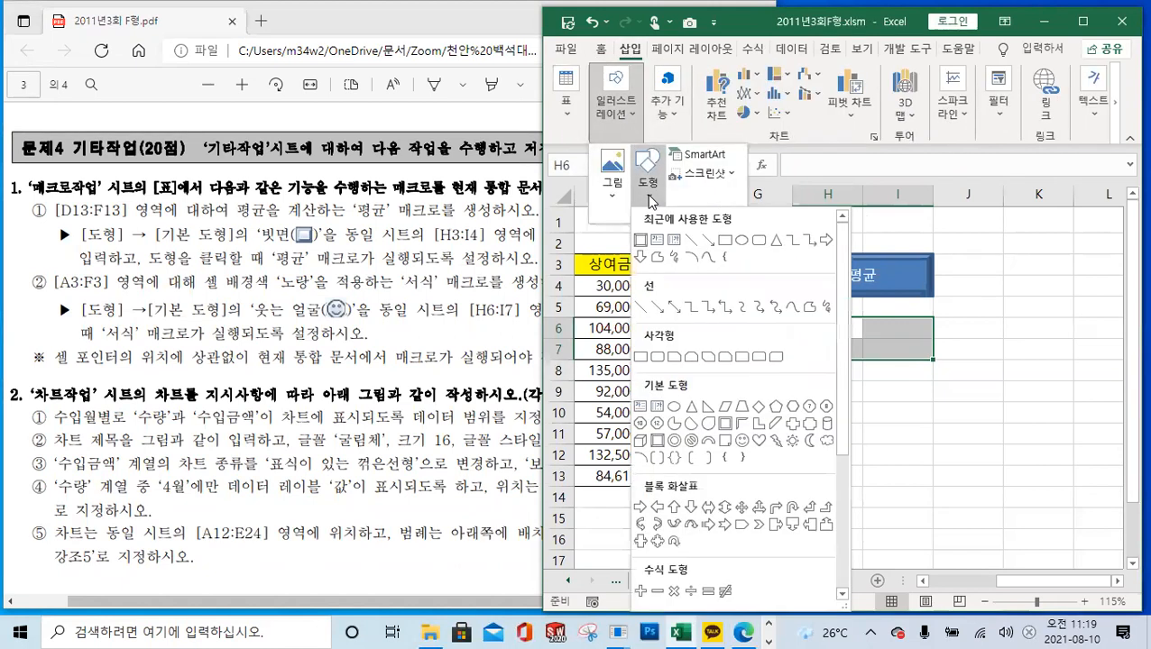
click(741, 441)
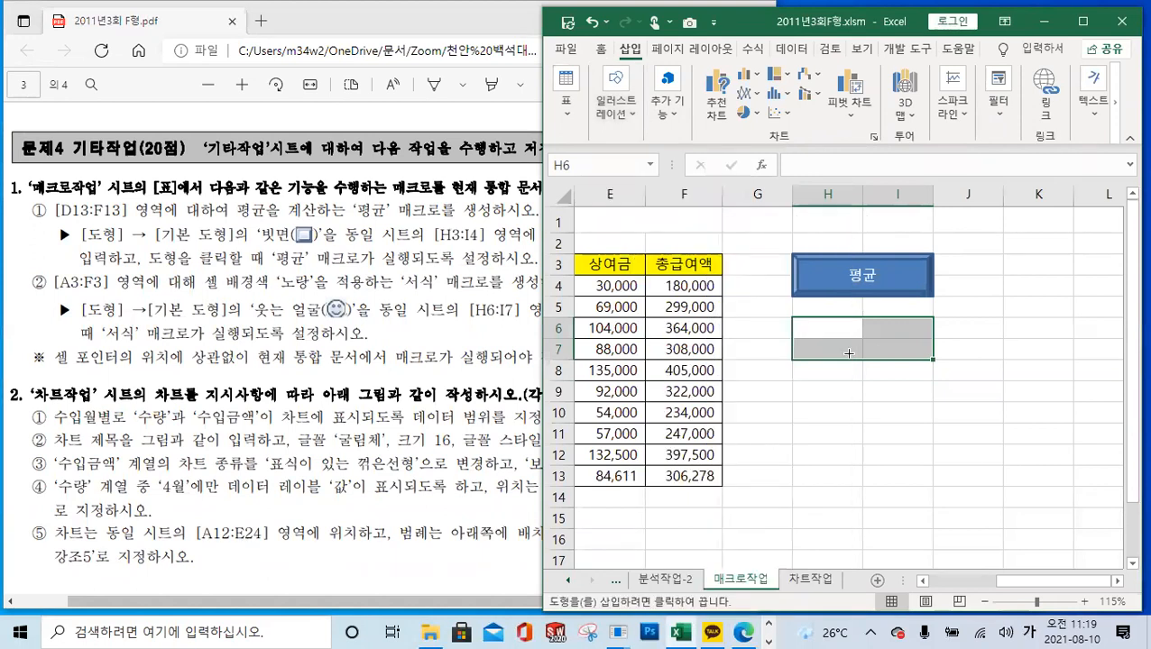
drag(795, 318, 932, 359)
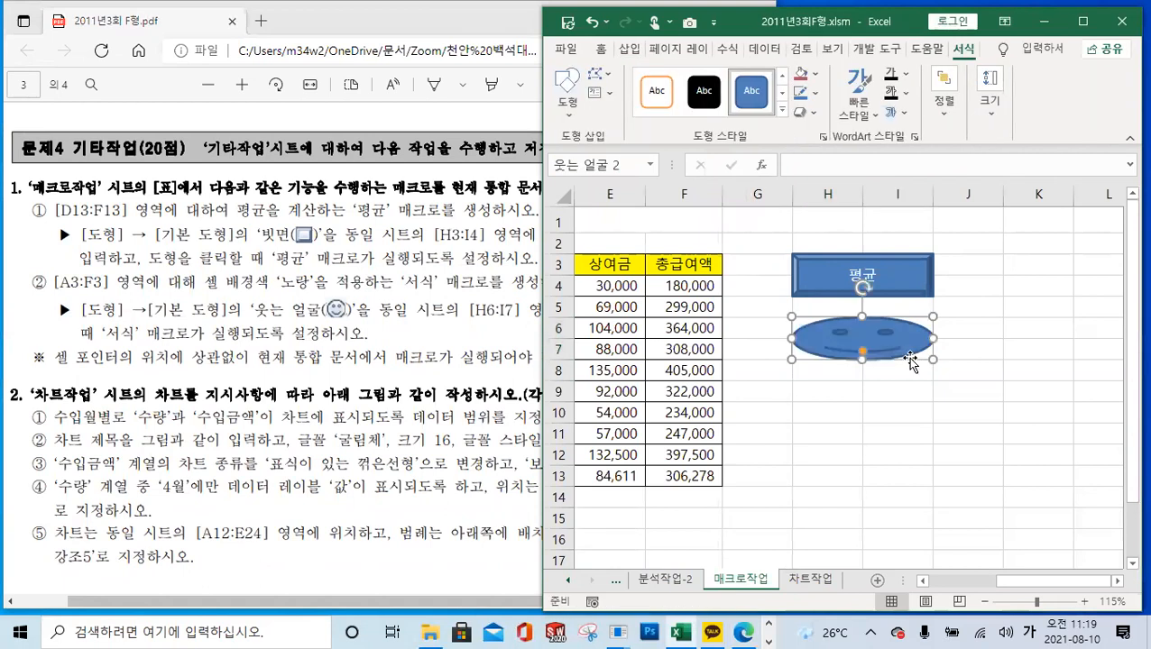
click(503, 344)
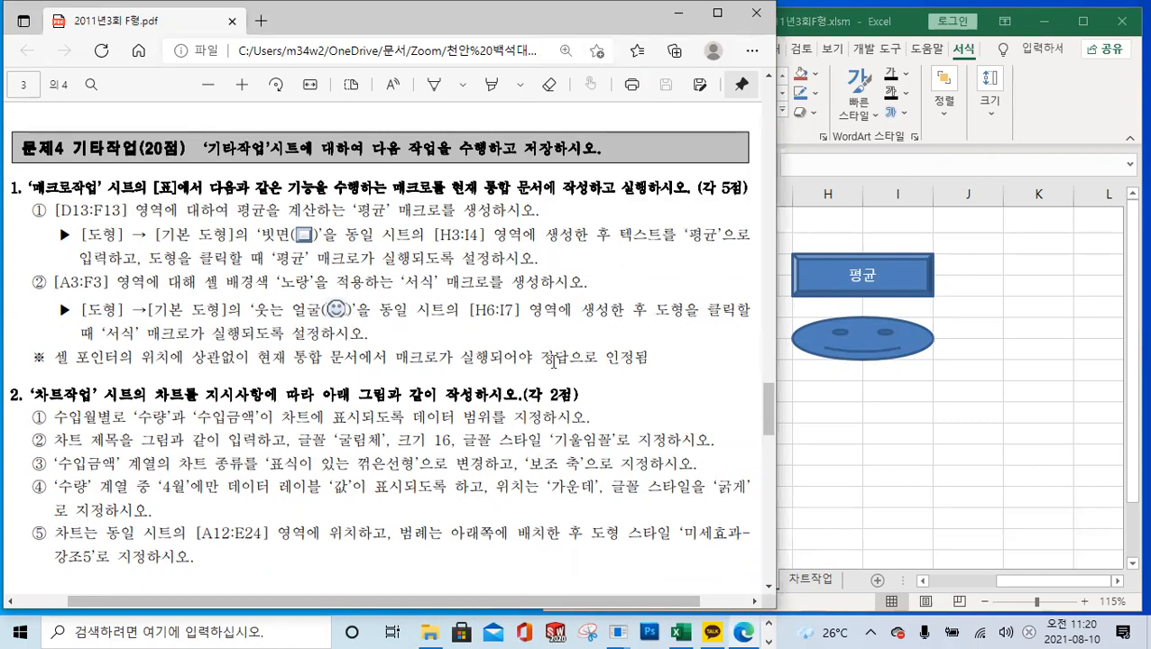
click(856, 344)
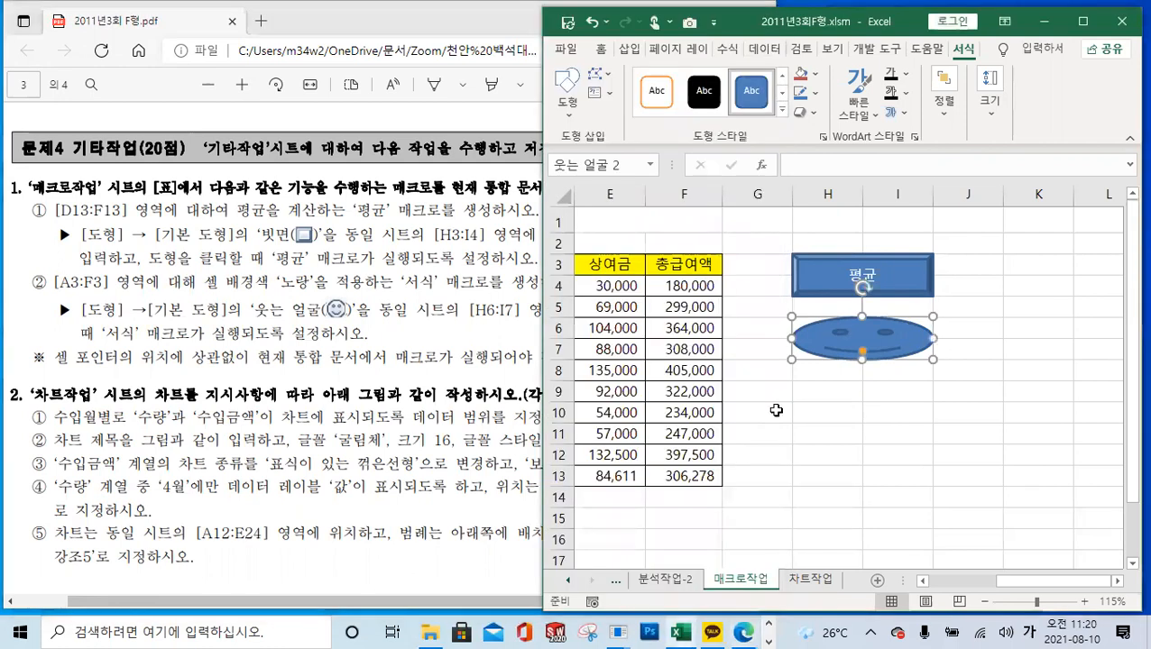
click(837, 398)
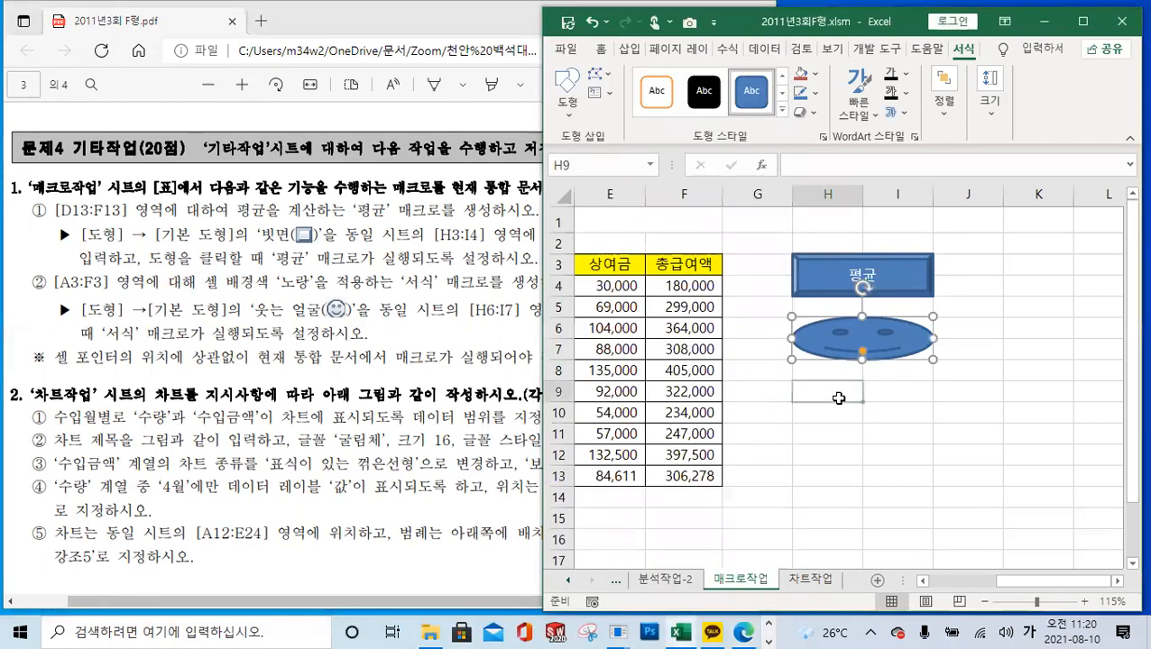
click(895, 412)
click(850, 411)
click(766, 392)
click(762, 370)
click(759, 353)
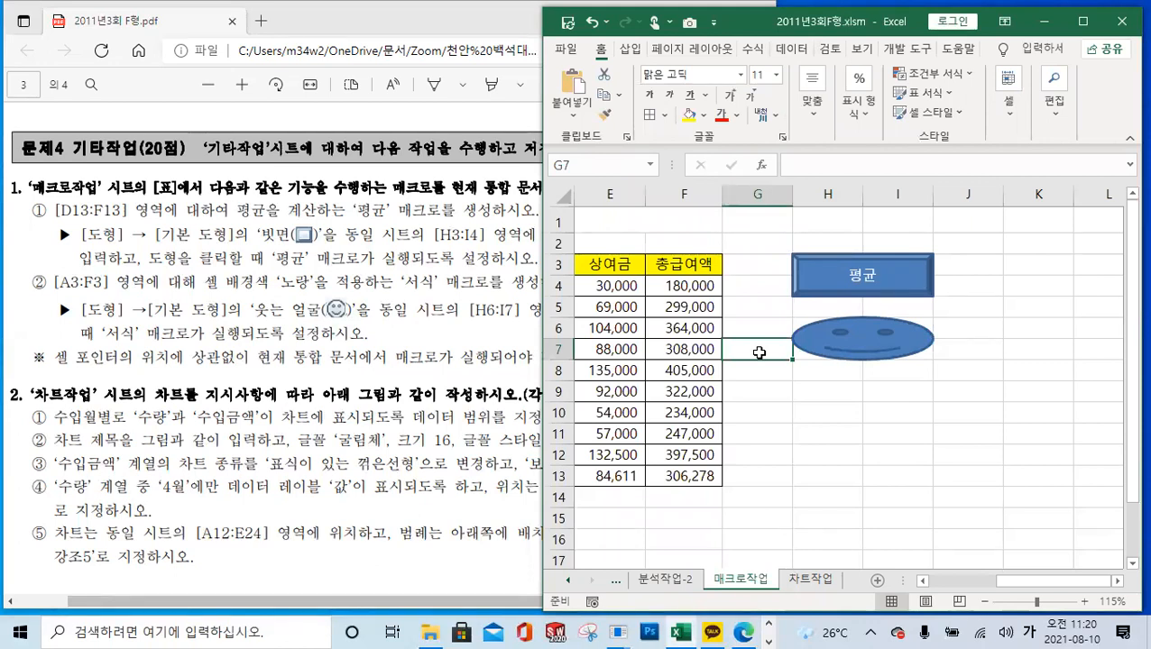
click(760, 352)
click(759, 352)
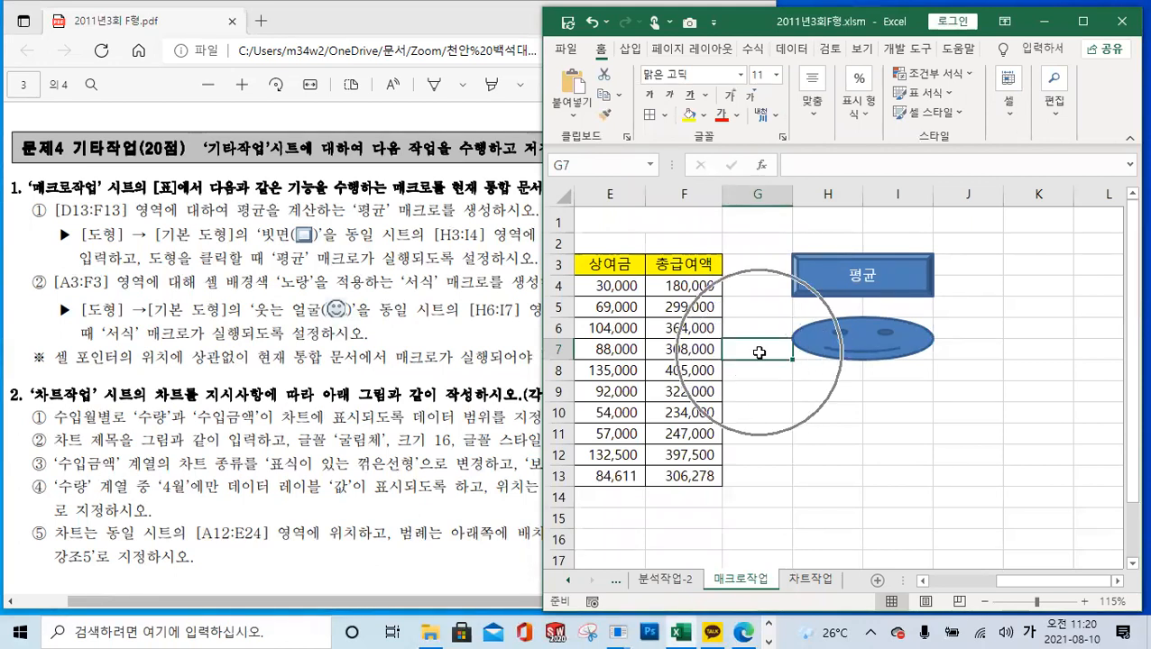
click(838, 277)
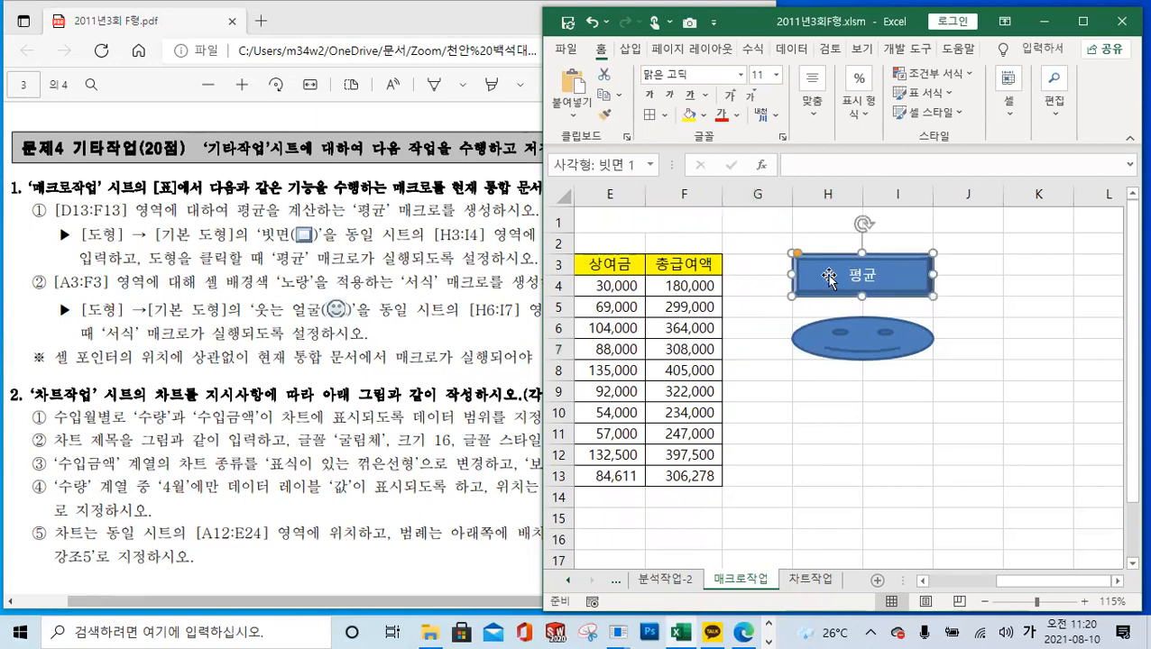
right_click(748, 349)
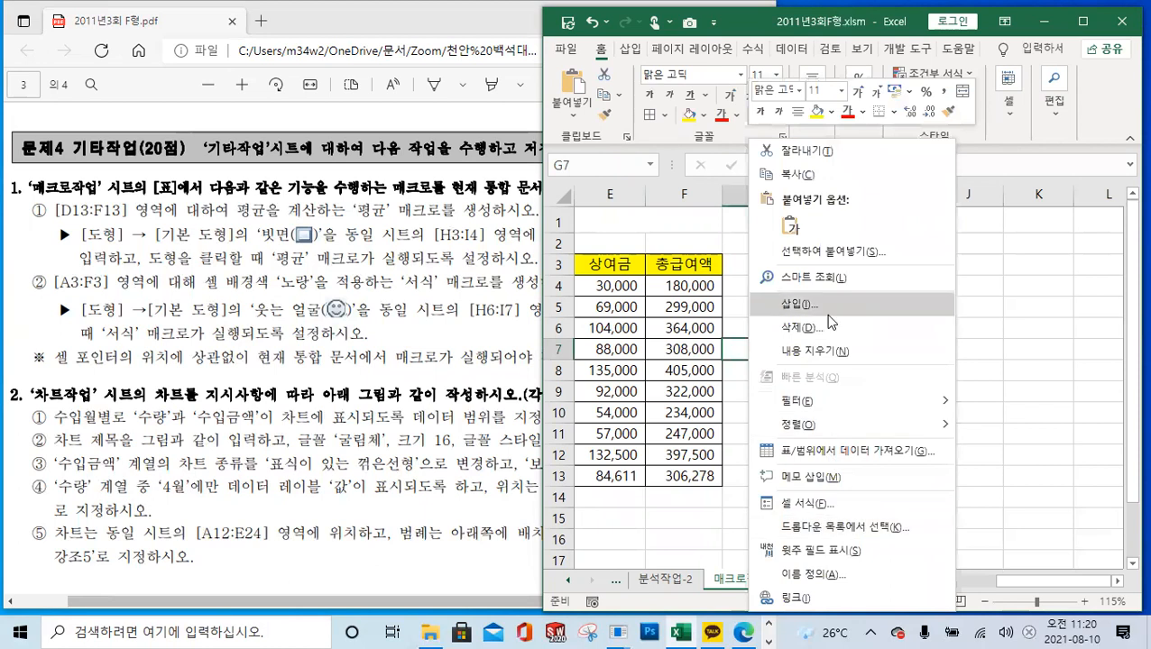
key(Escape)
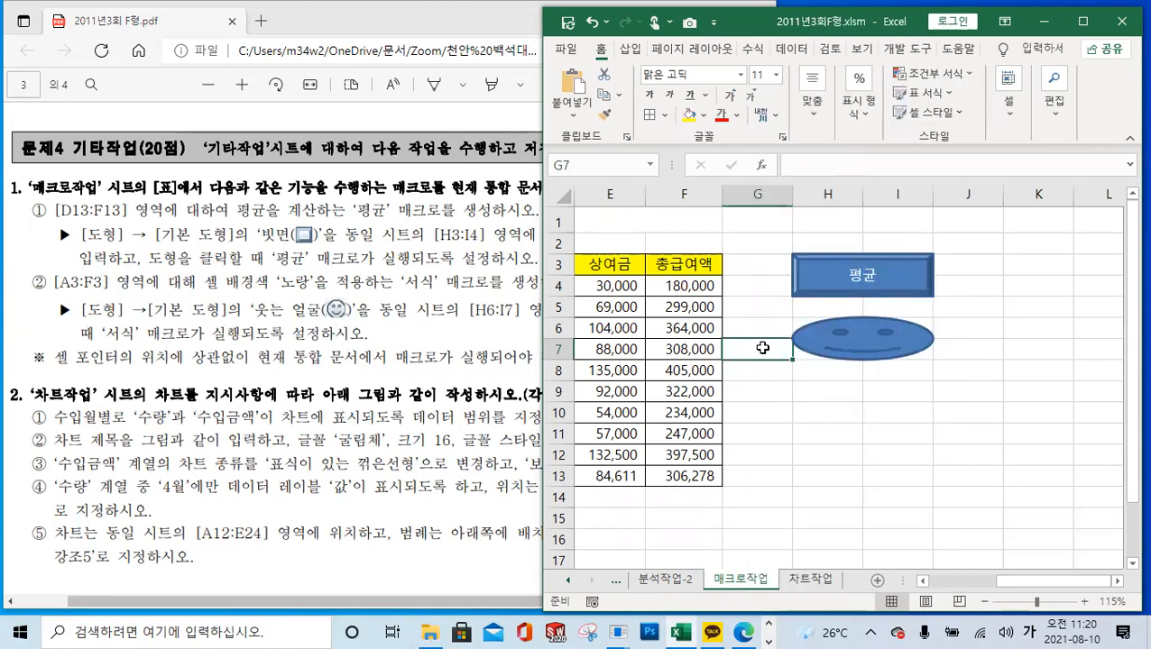
right_click(762, 348)
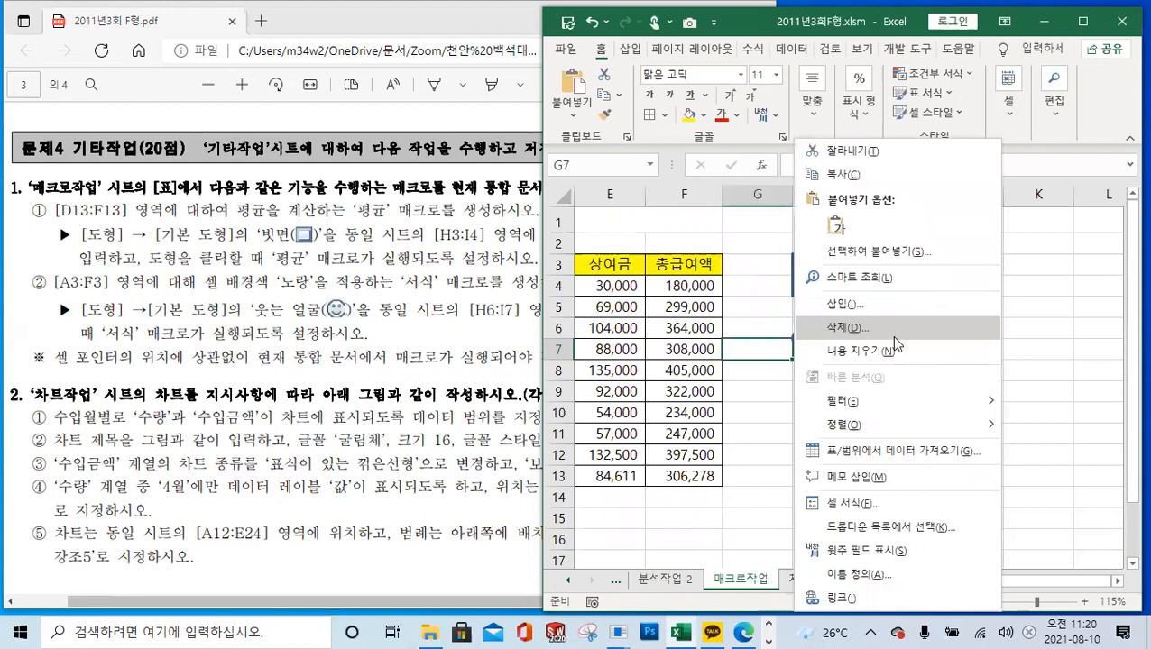
click(767, 327)
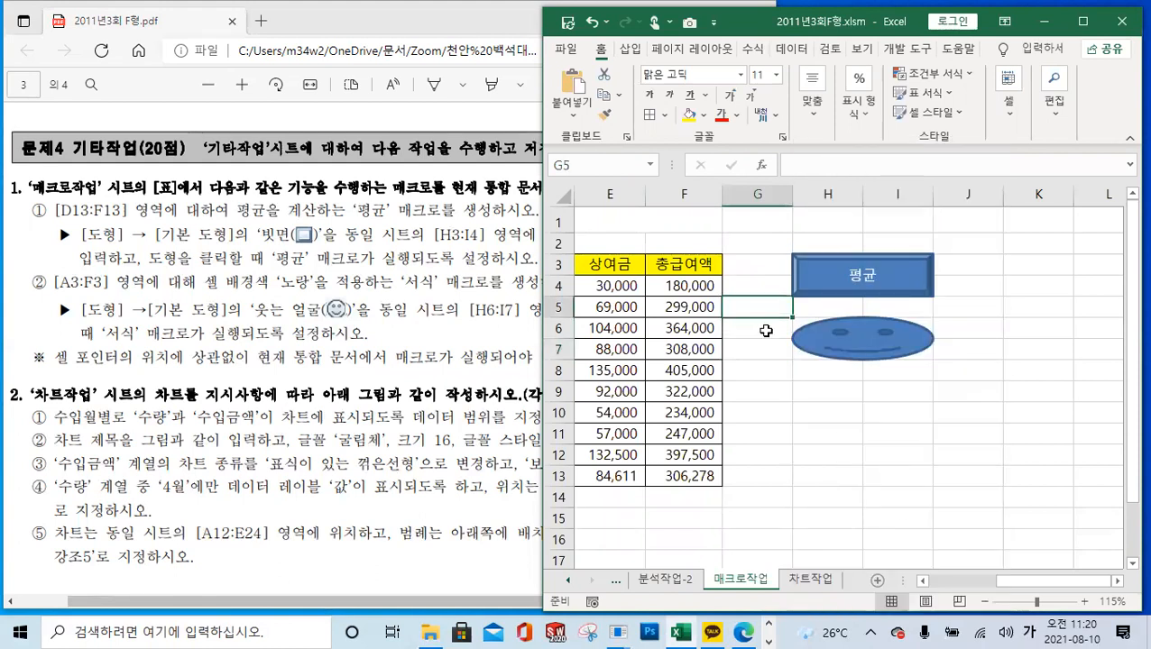
Step: Assign the 평균 macro to the bevel shape labelled 평균
right_click(829, 280)
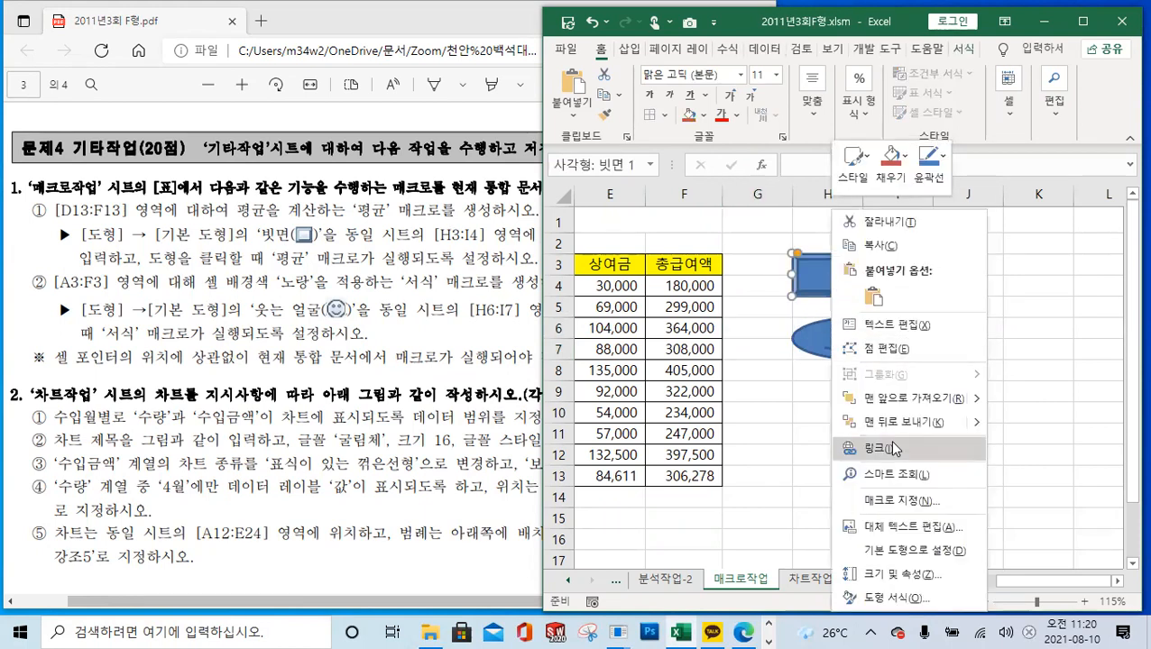
click(903, 501)
click(742, 348)
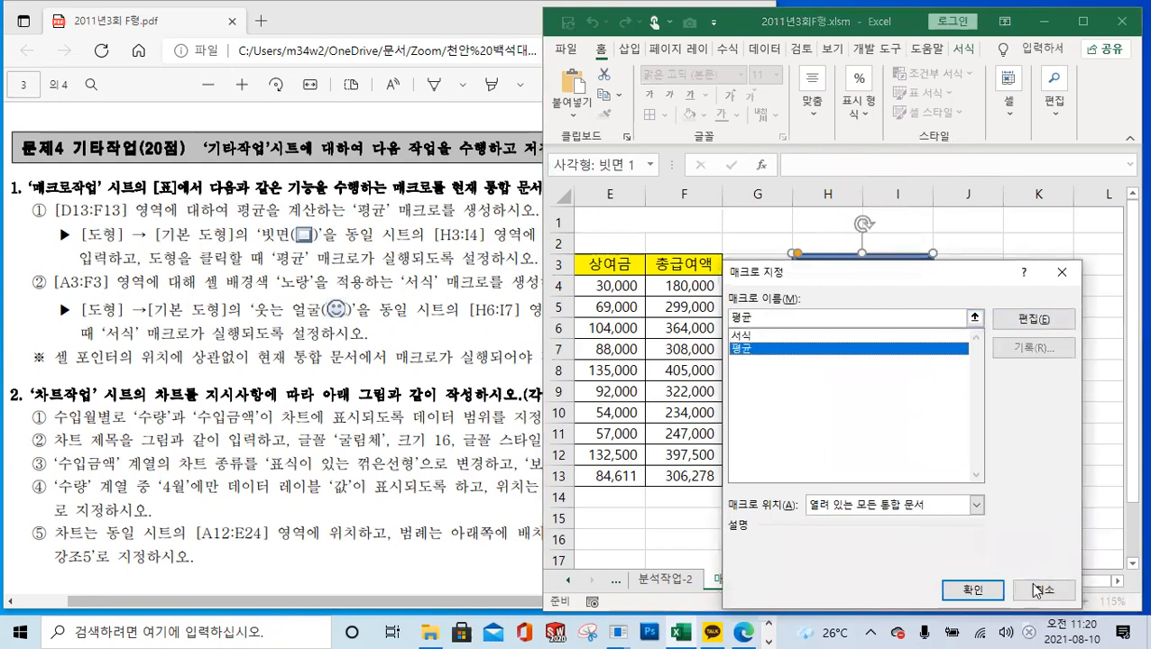
double_click(855, 349)
Step: Assign the 서식 macro to the smiley face shape
right_click(855, 346)
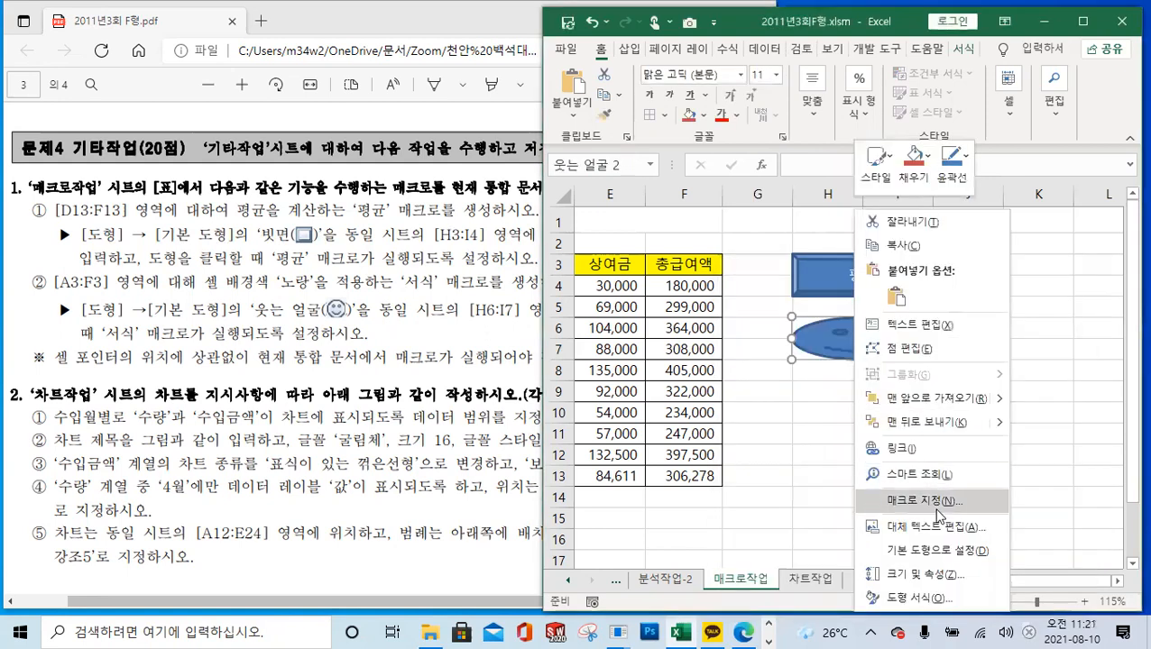
click(939, 502)
click(778, 336)
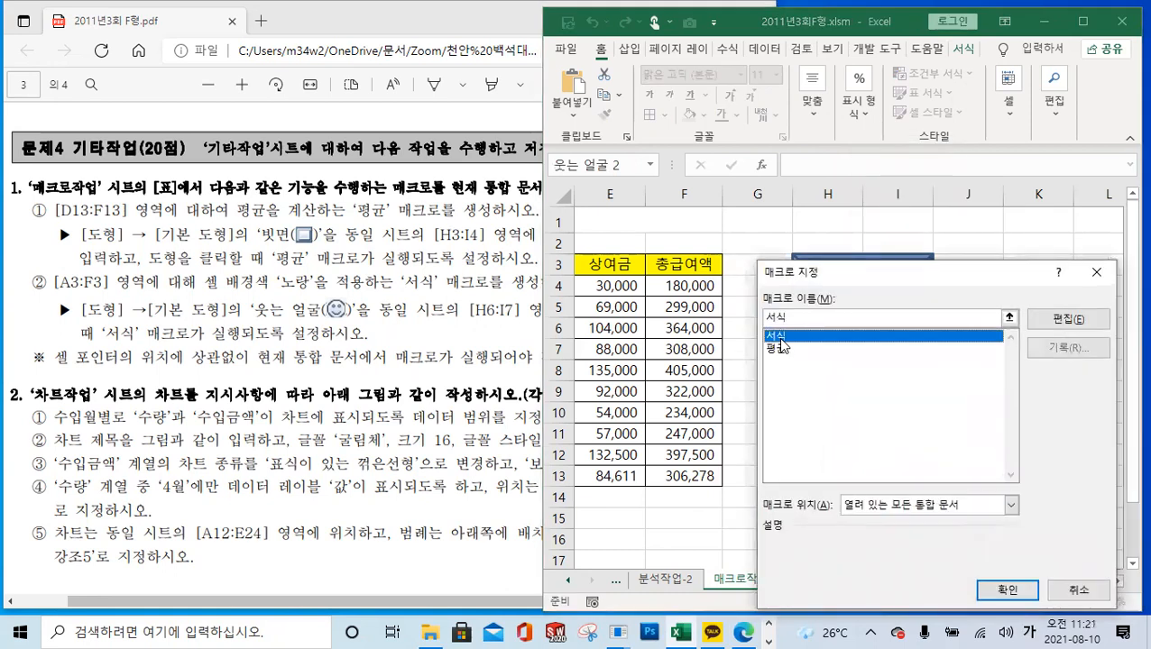
click(999, 592)
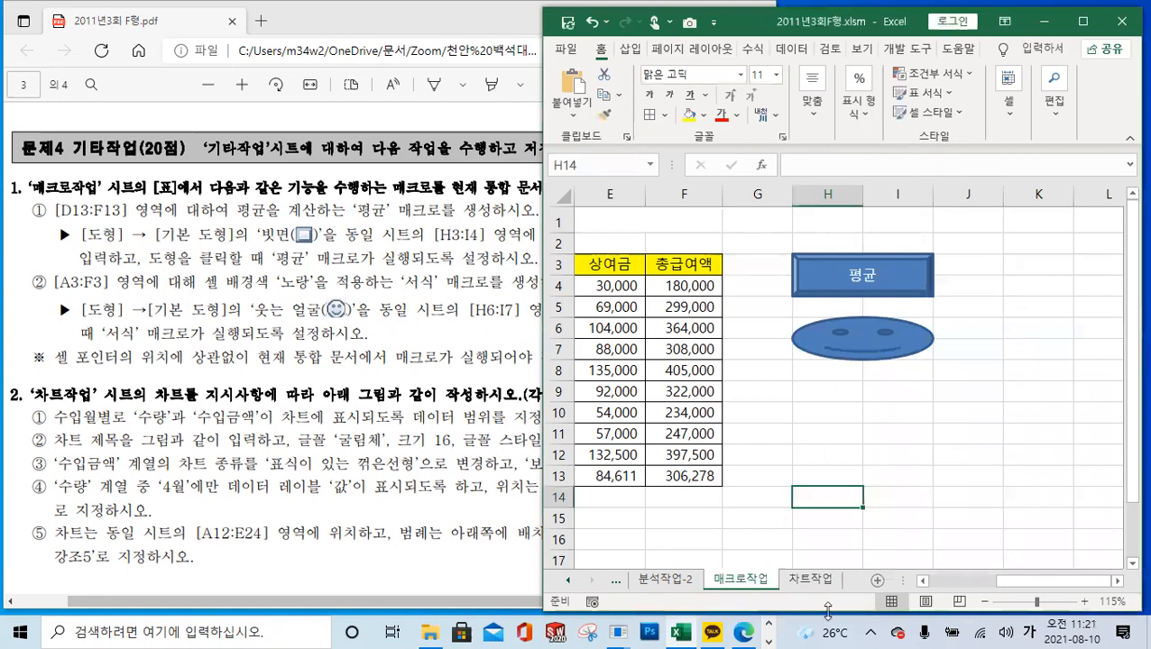
Step: Shorten the Excel window and clear the average formulas from D13:F13 so the 평균 macro can be tested
drag(832, 611, 833, 565)
drag(1029, 533, 906, 532)
drag(824, 484, 943, 474)
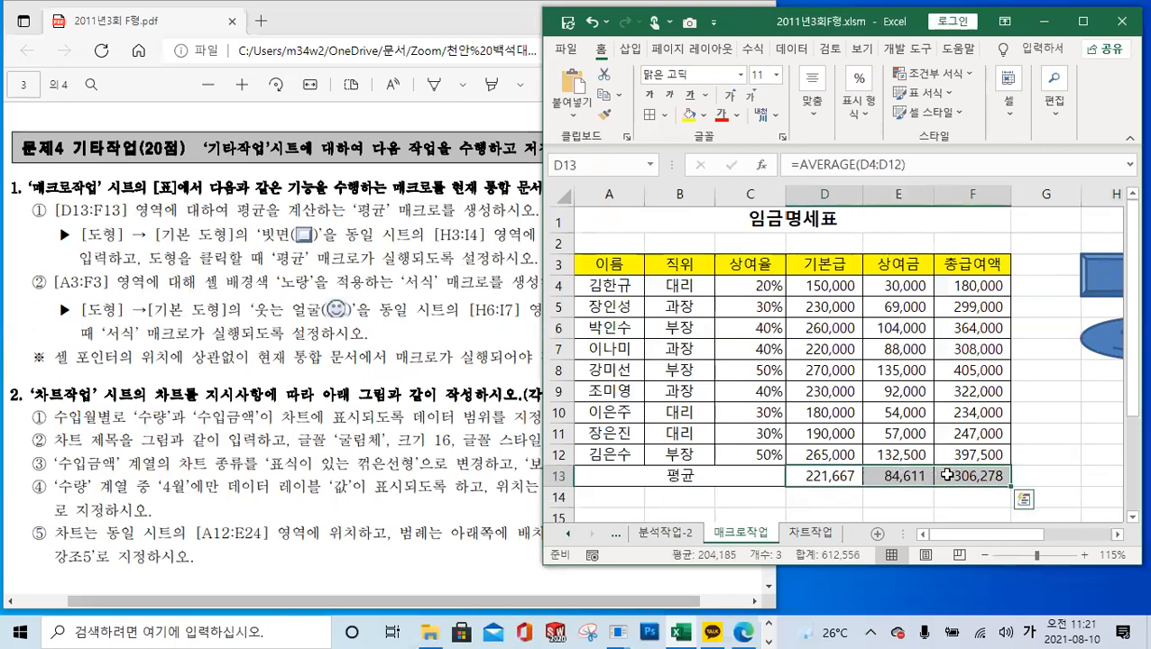
key(Delete)
Step: Remove the fill color from the header cells A3:F3 so the 서식 macro can be tested
drag(961, 263, 627, 263)
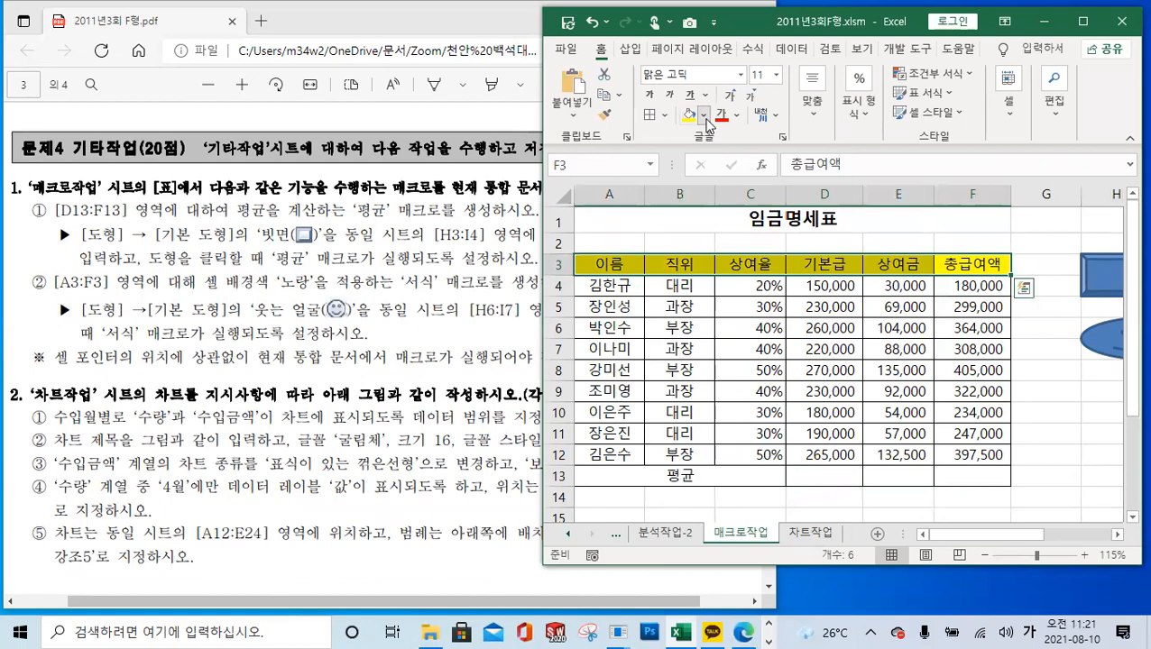
click(703, 116)
click(739, 300)
click(823, 392)
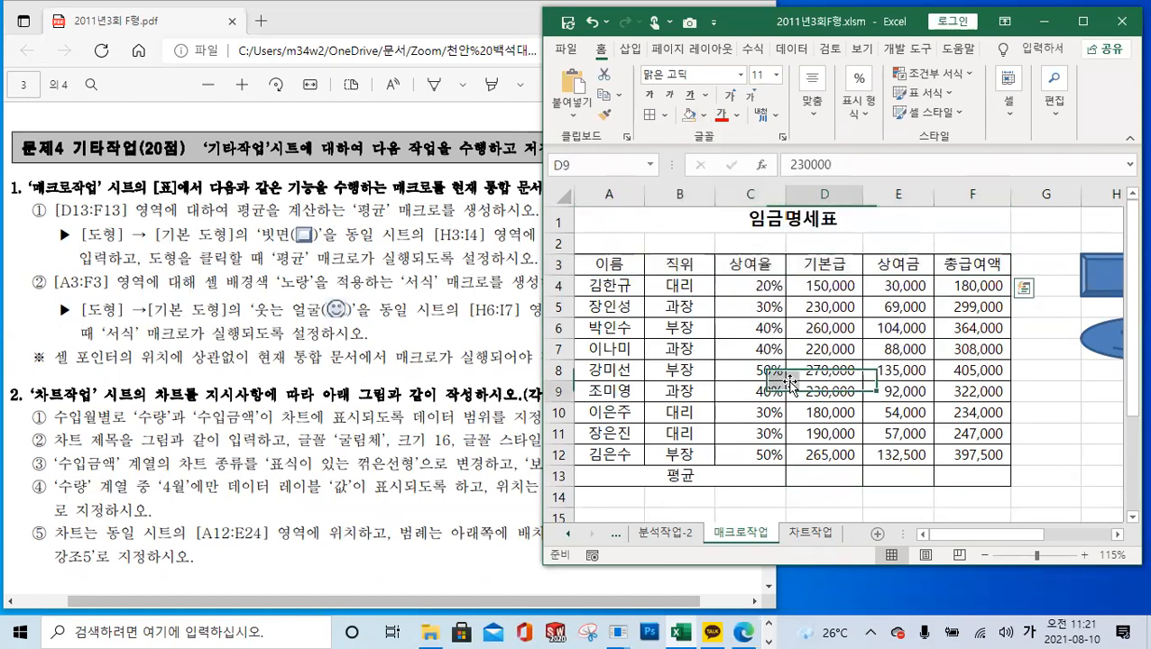
Step: Run the 평균 macro from the bevel shape and the 서식 macro from the smiley face shape
ctrl+scroll(837, 414, down, 1)
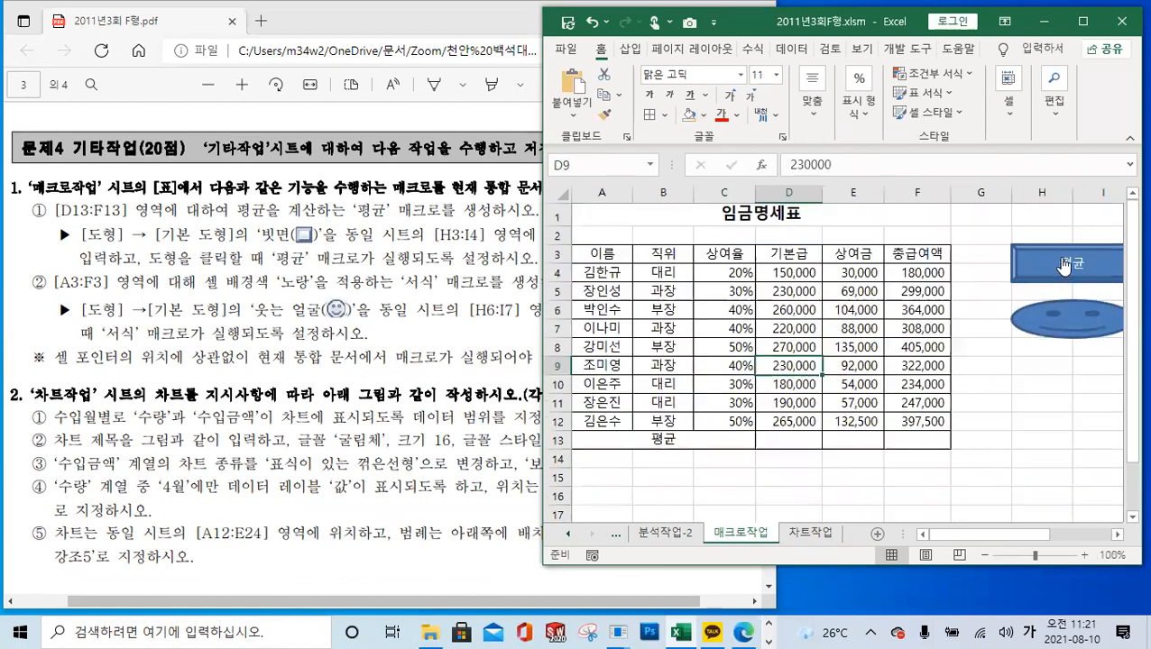
click(1066, 267)
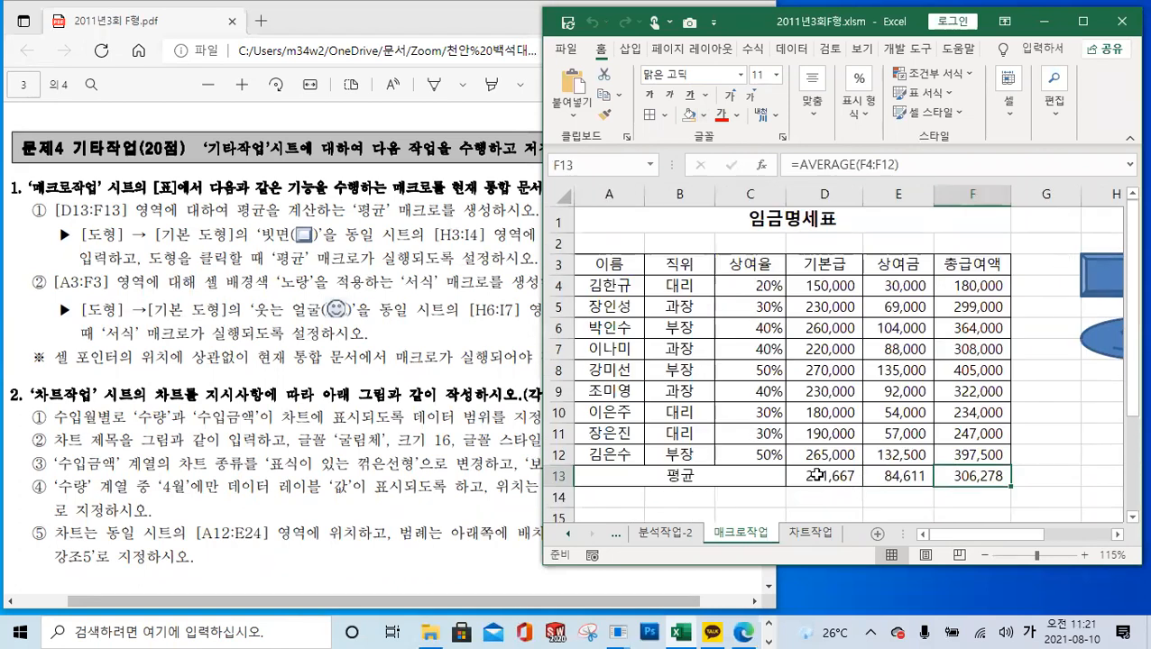
click(1109, 343)
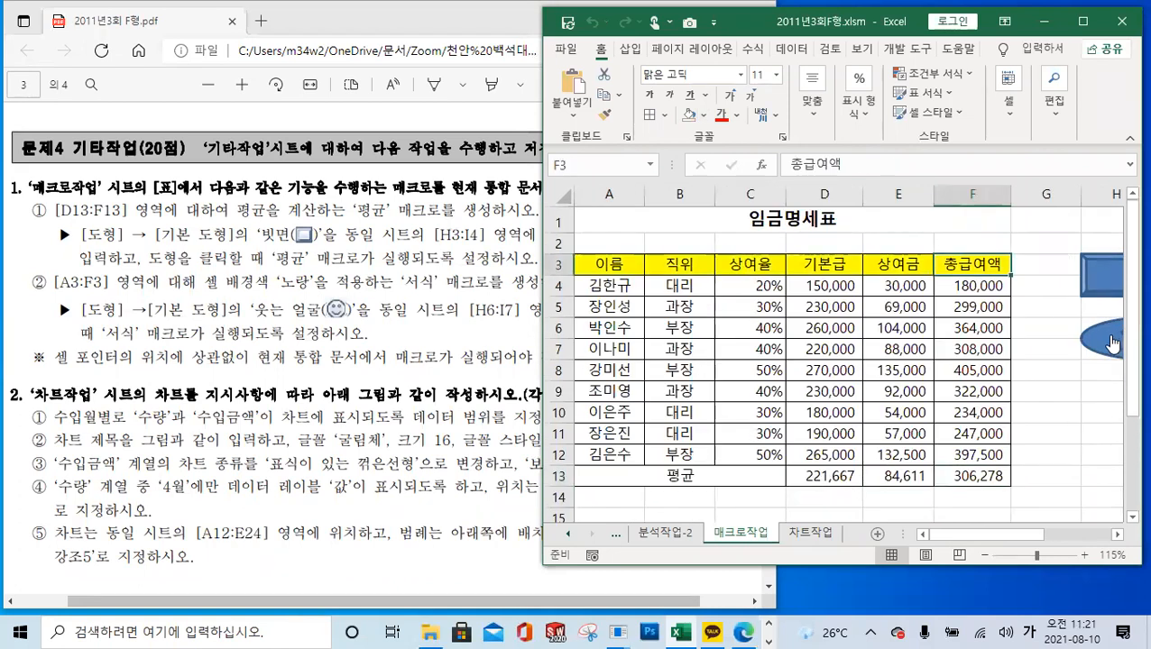
Step: Test the 서식 and 평균 macros again from their shapes with different cells beside the table selected
click(1006, 386)
click(1030, 397)
click(1046, 449)
click(1094, 347)
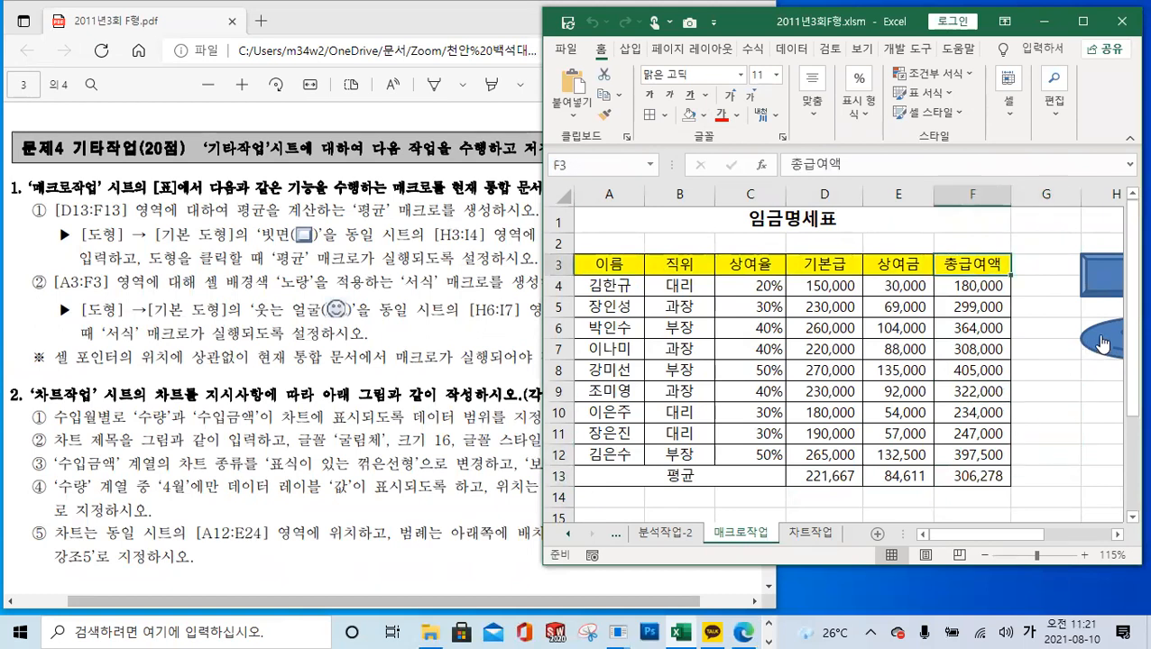
click(1082, 426)
click(1060, 389)
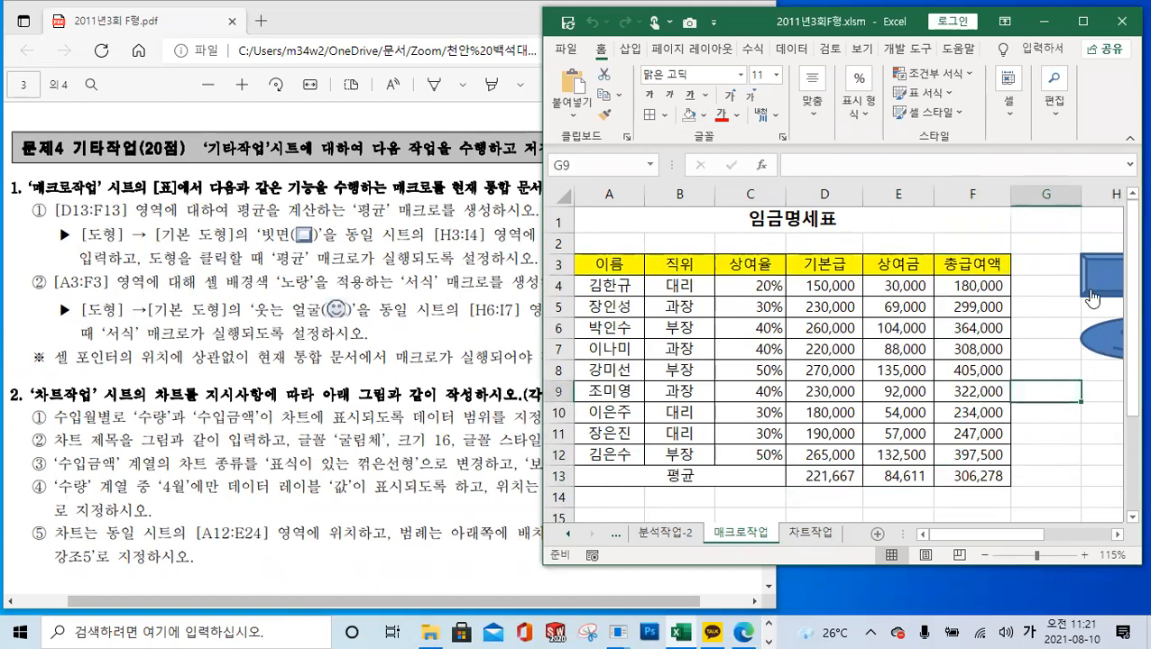
click(1101, 285)
click(1064, 429)
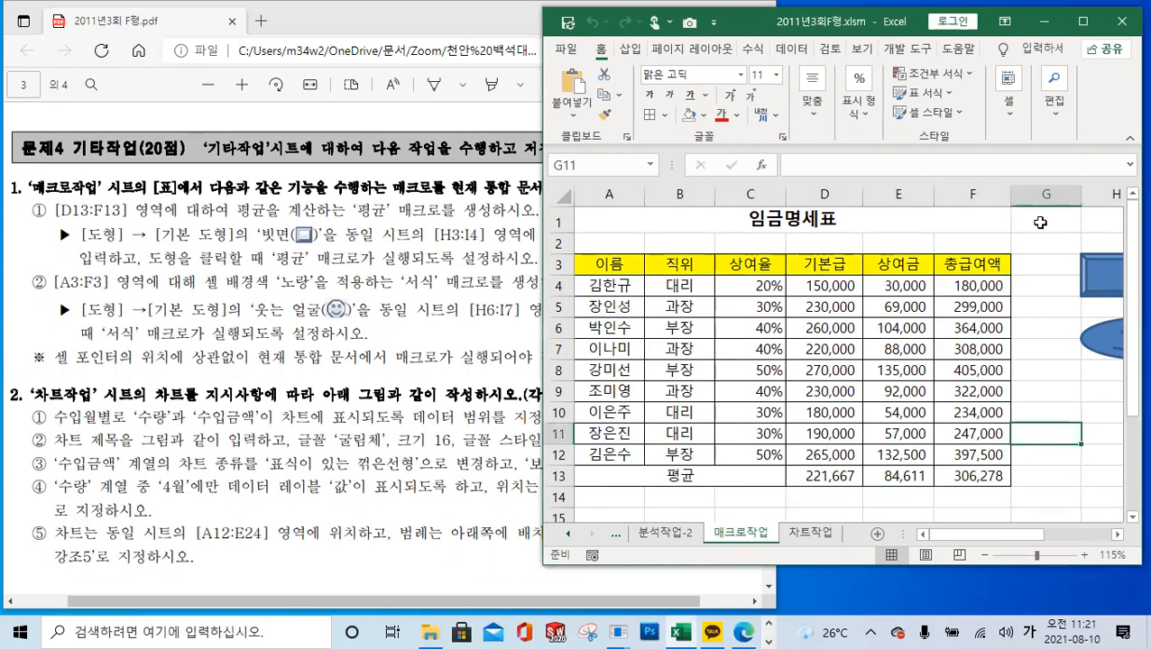
click(1036, 220)
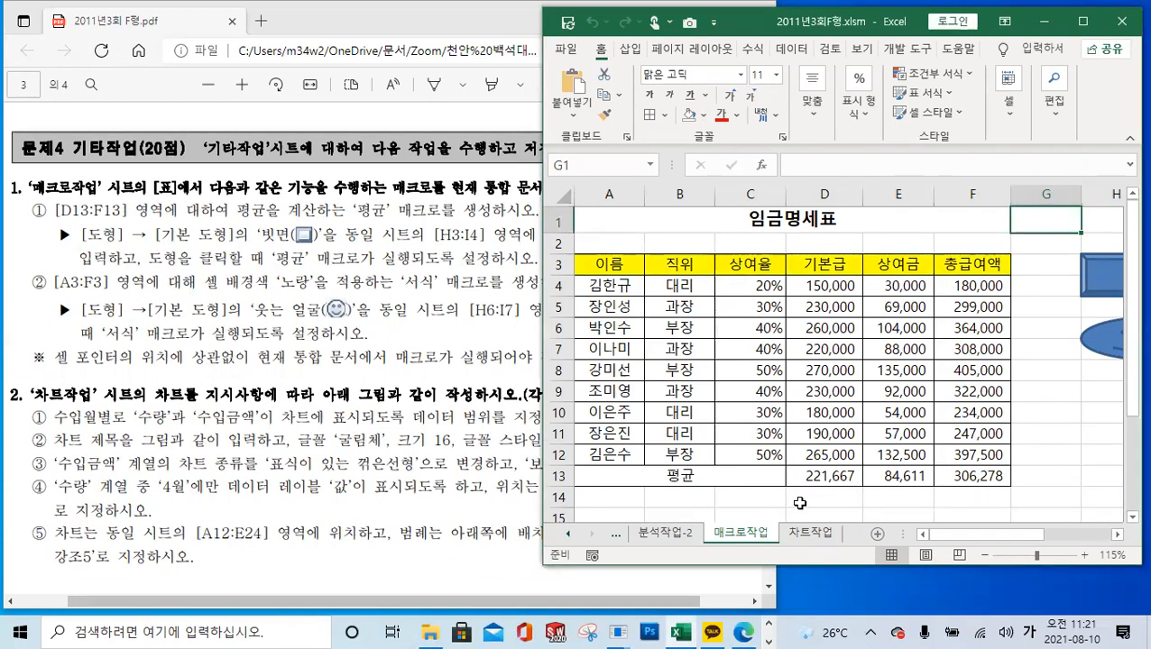
Step: Switch to the 차트작업 sheet and read the chart instructions and the sample chart in the exam PDF
click(809, 533)
click(330, 409)
scroll(330, 409, down, 3)
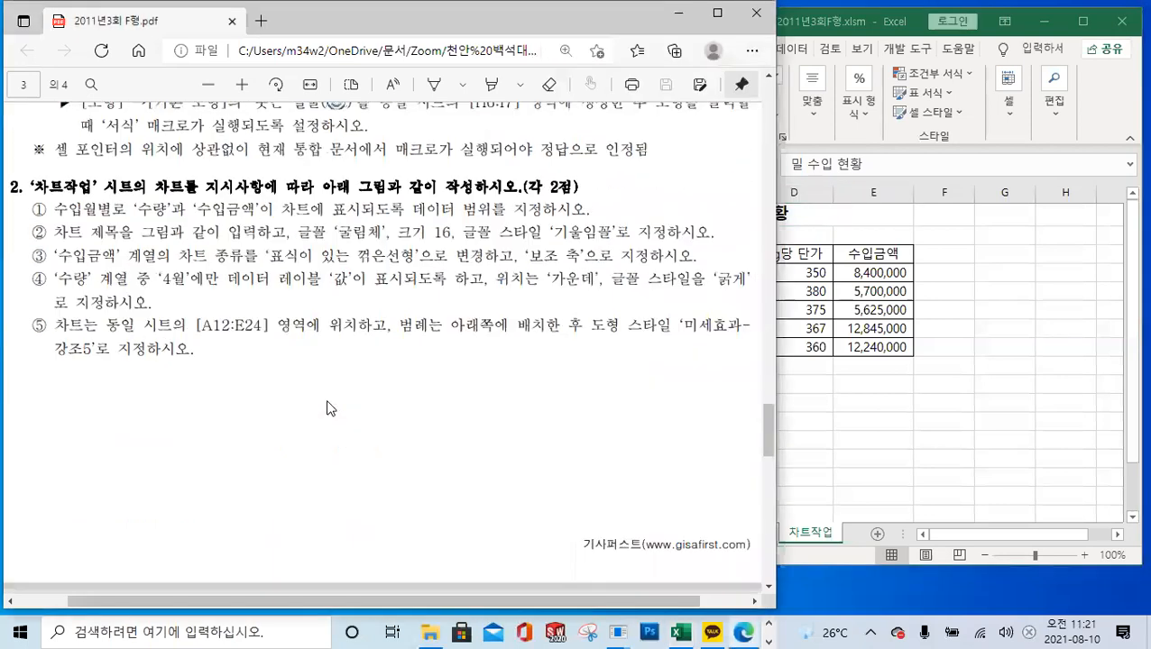
scroll(329, 407, down, 5)
scroll(329, 408, up, 6)
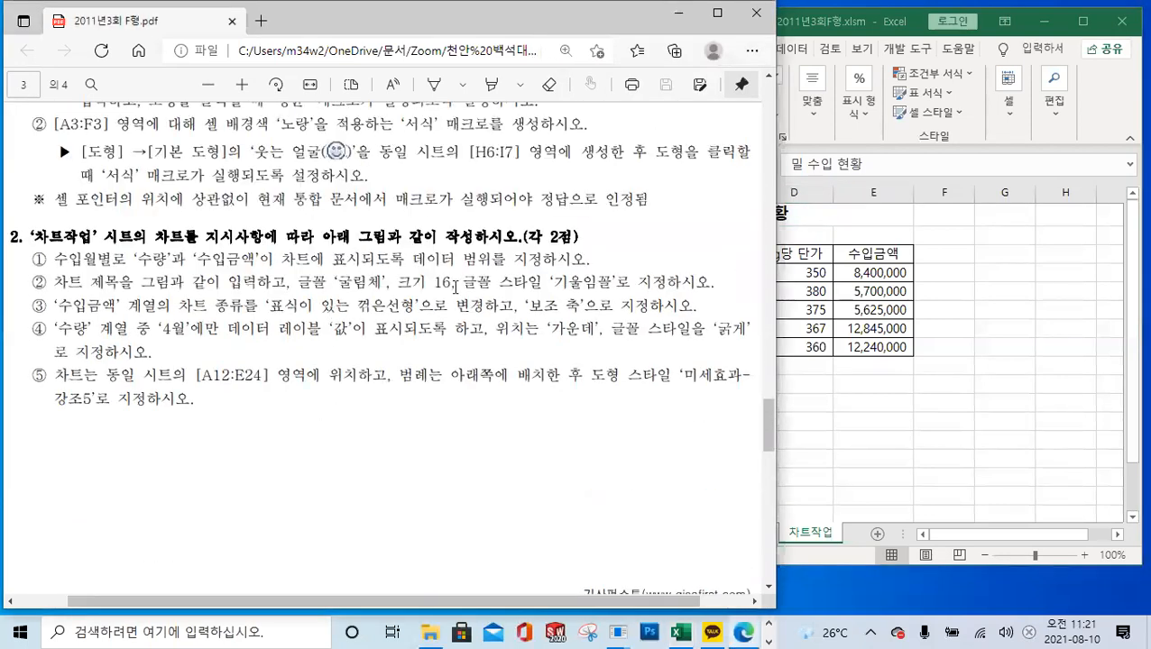
scroll(435, 318, down, 7)
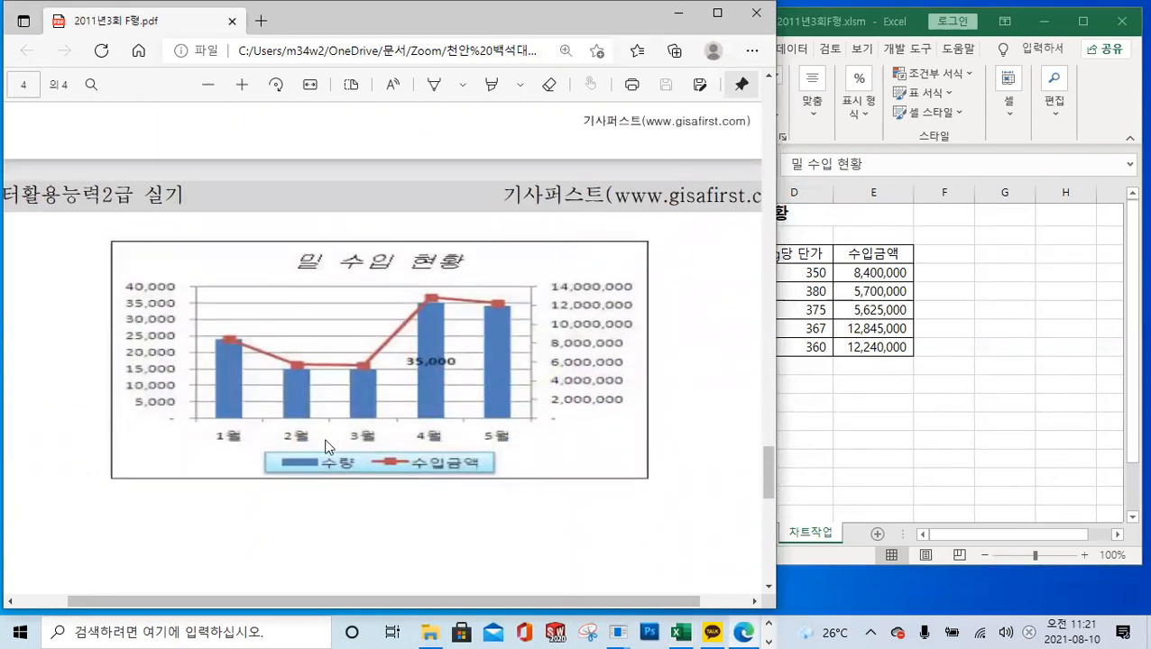
scroll(332, 446, down, 5)
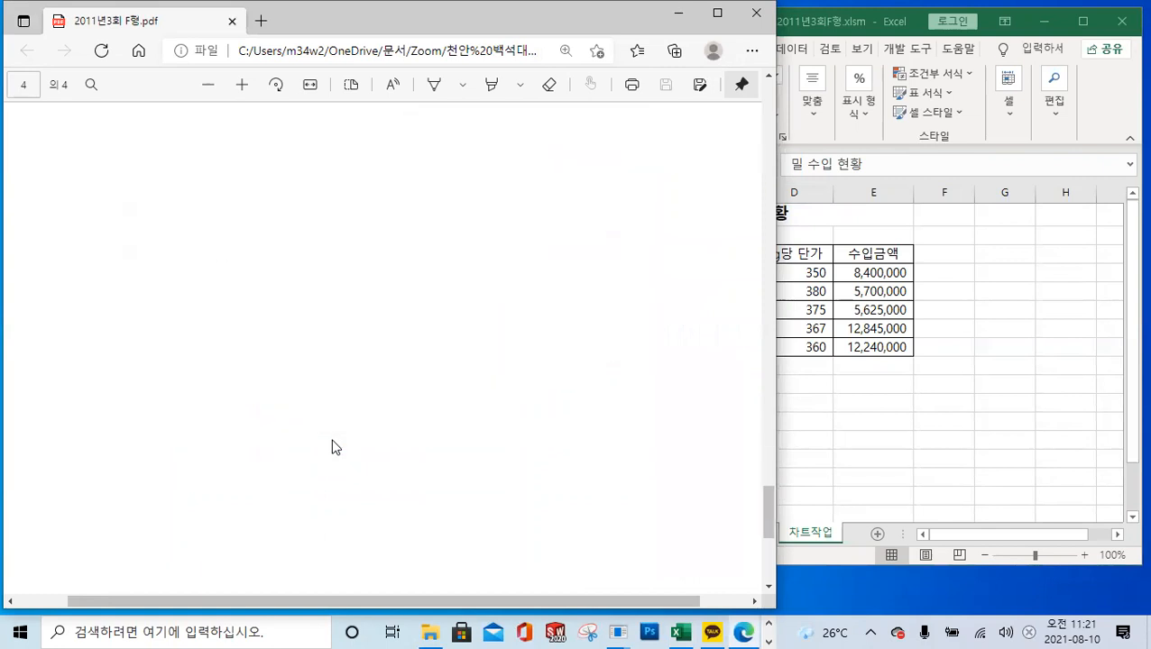
scroll(332, 445, up, 10)
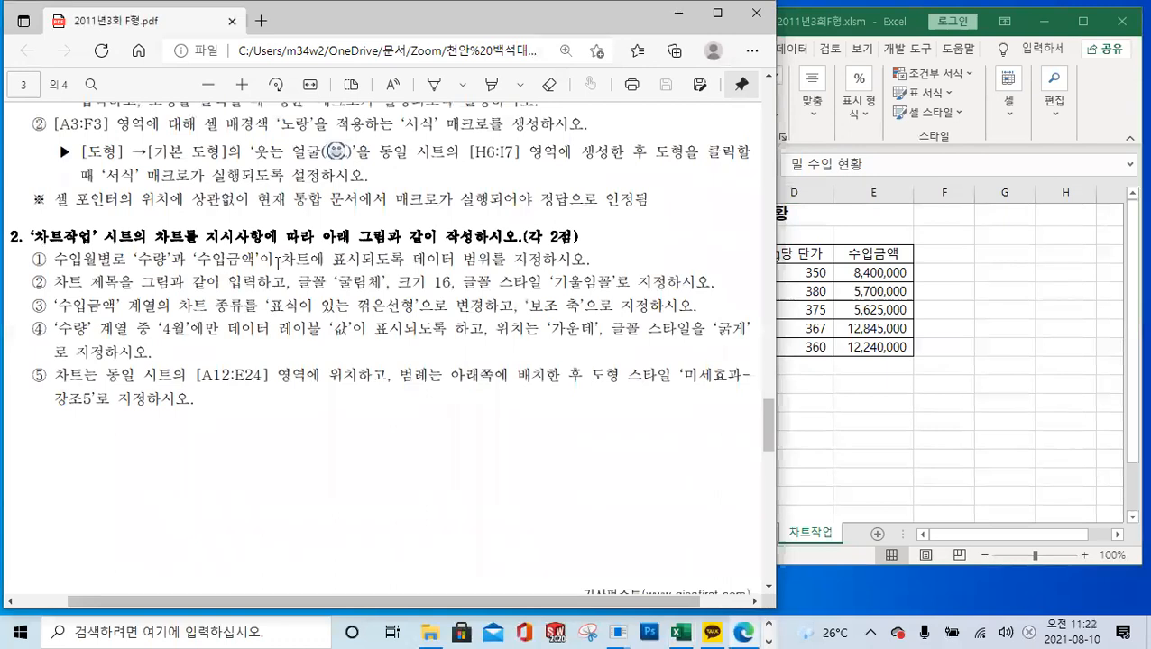
scroll(279, 265, down, 6)
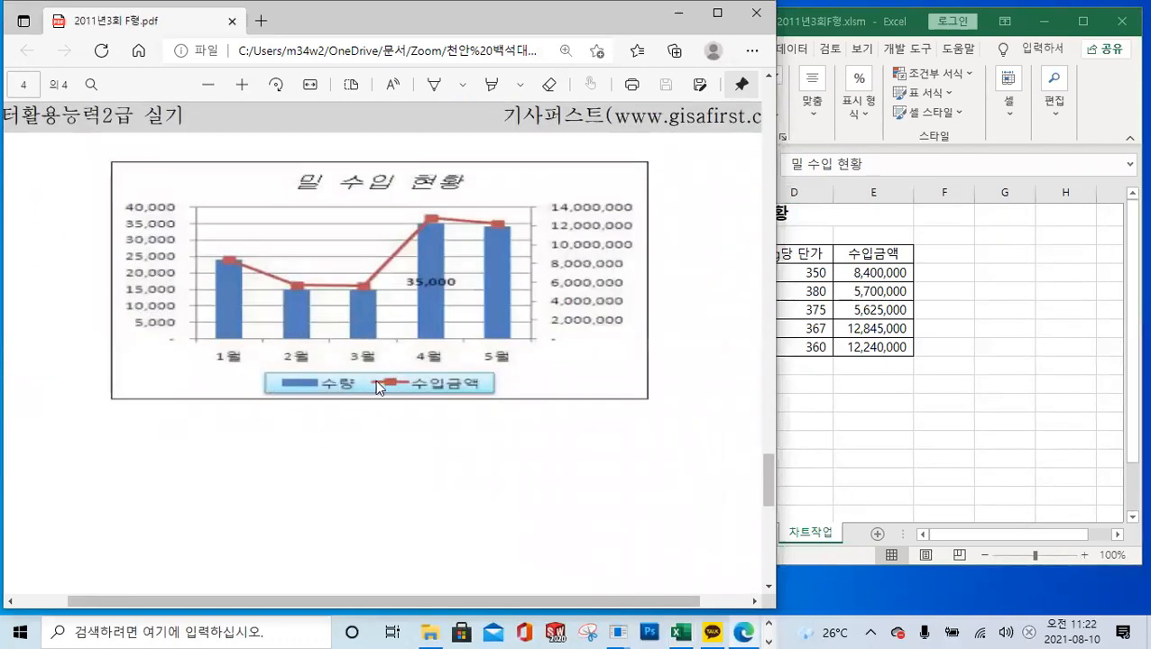
click(344, 383)
click(405, 382)
scroll(359, 353, up, 10)
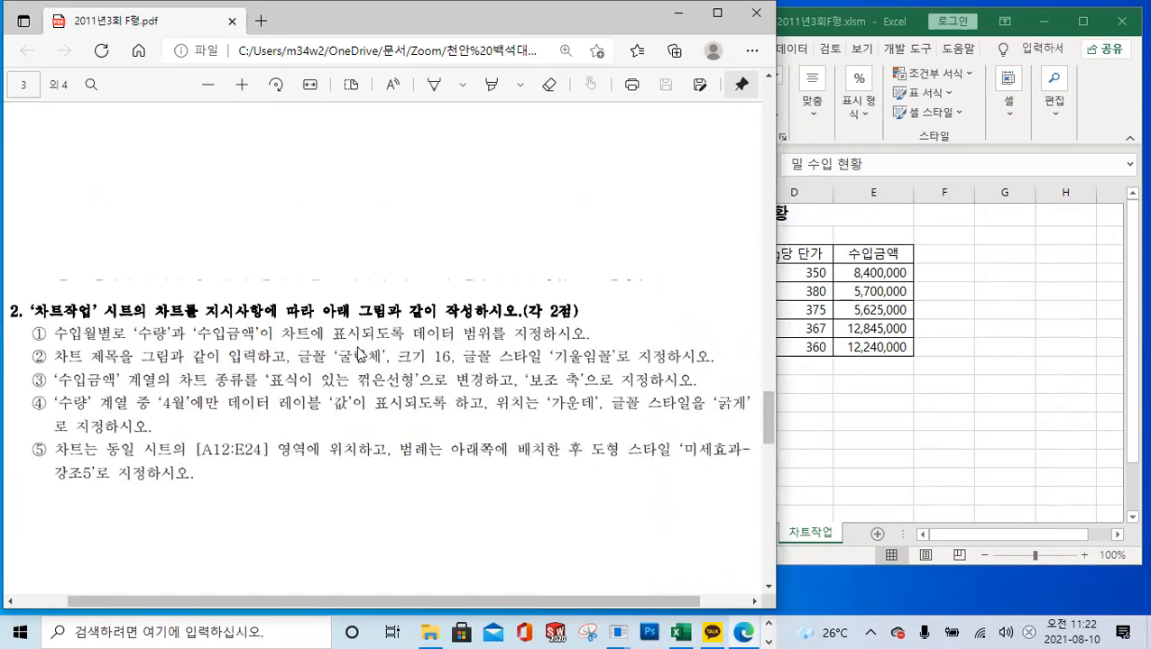
scroll(360, 354, down, 2)
click(954, 354)
click(824, 398)
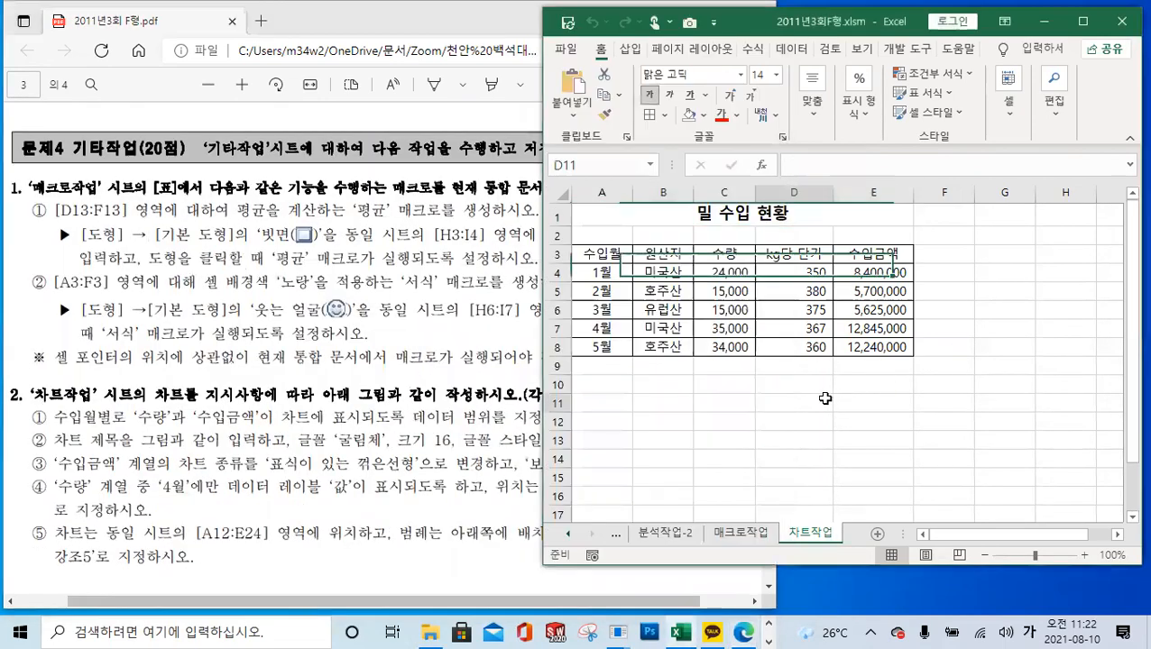
click(623, 256)
drag(624, 256, 603, 348)
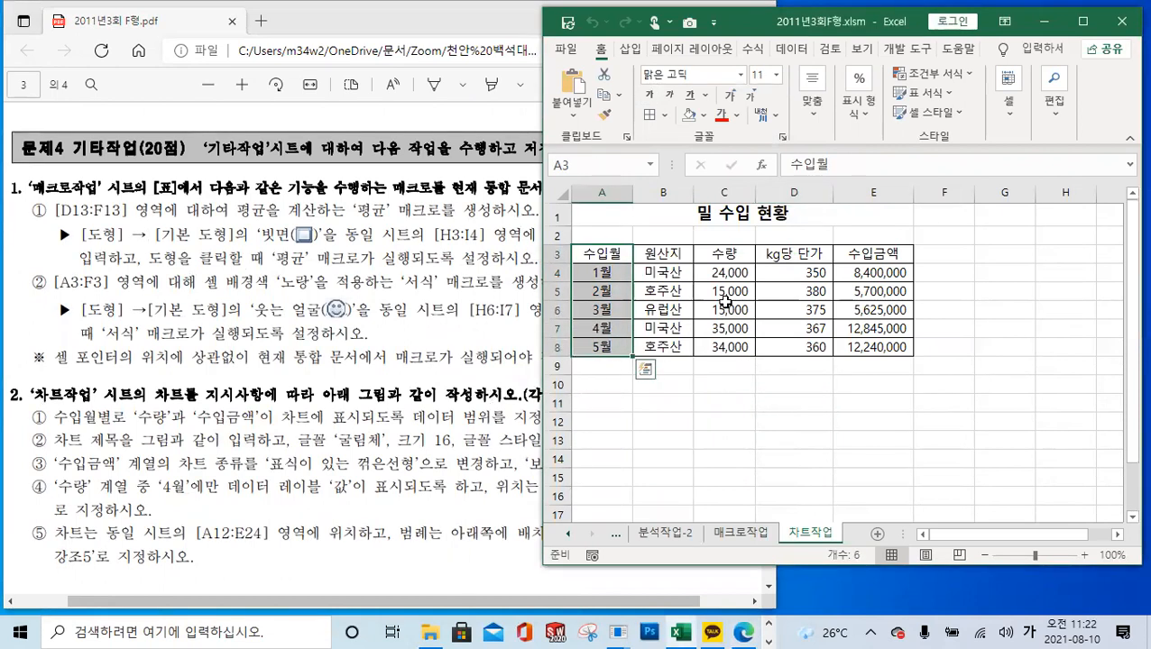
ctrl+drag(732, 255, 723, 348)
ctrl+drag(875, 256, 833, 352)
click(700, 417)
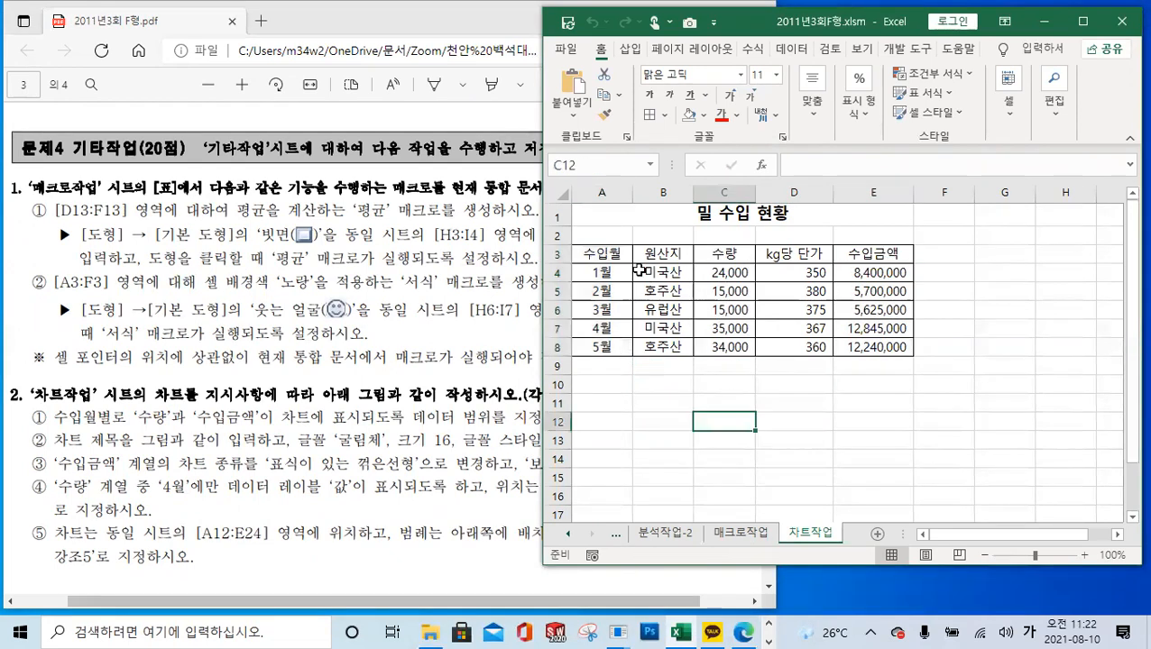
Step: Select the 수입월, 수량 and 수입금액 columns in A3:A8, C3:C8 and E3:E8 as the chart's data range
drag(603, 255, 605, 344)
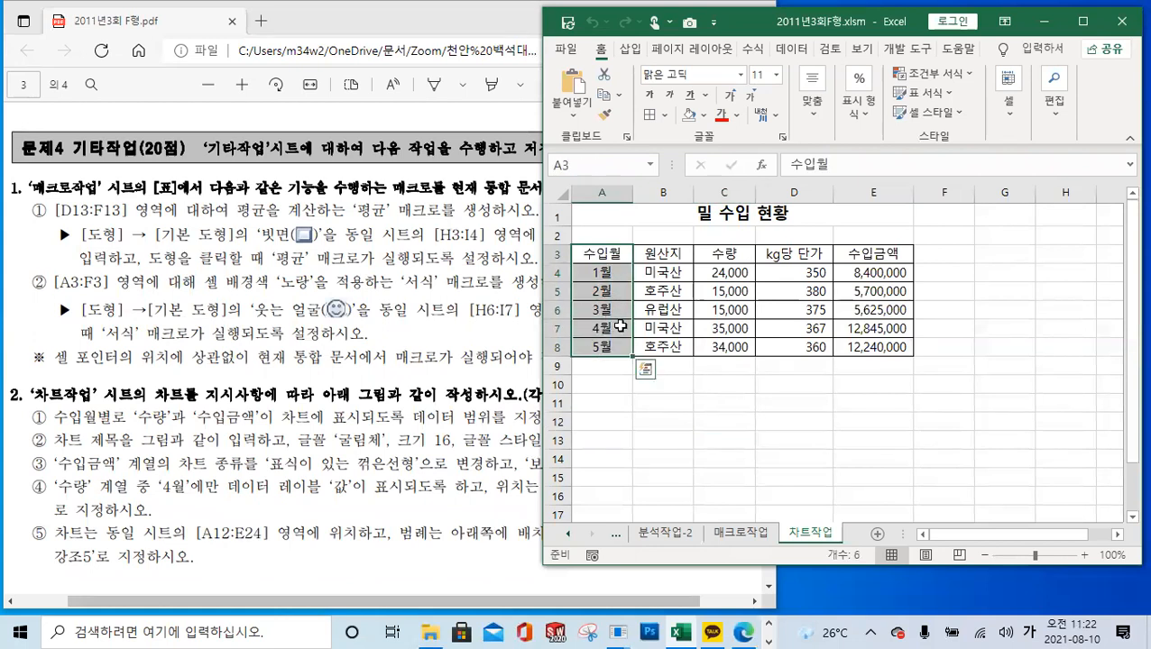
click(646, 369)
scroll(442, 394, down, 7)
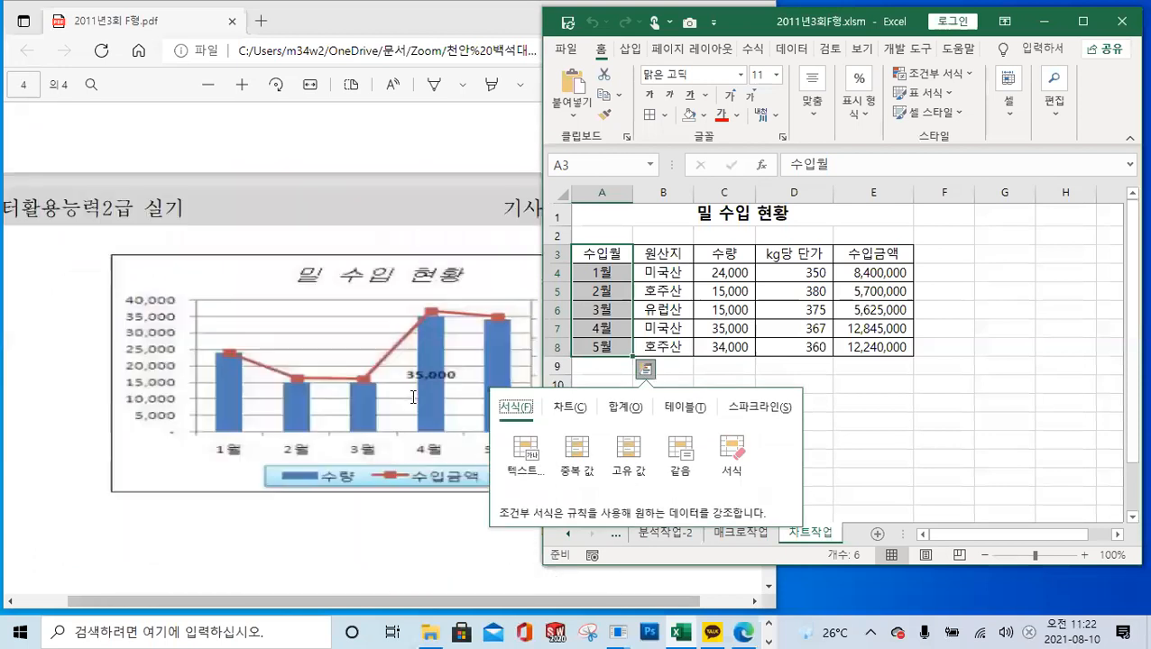
scroll(414, 397, down, 1)
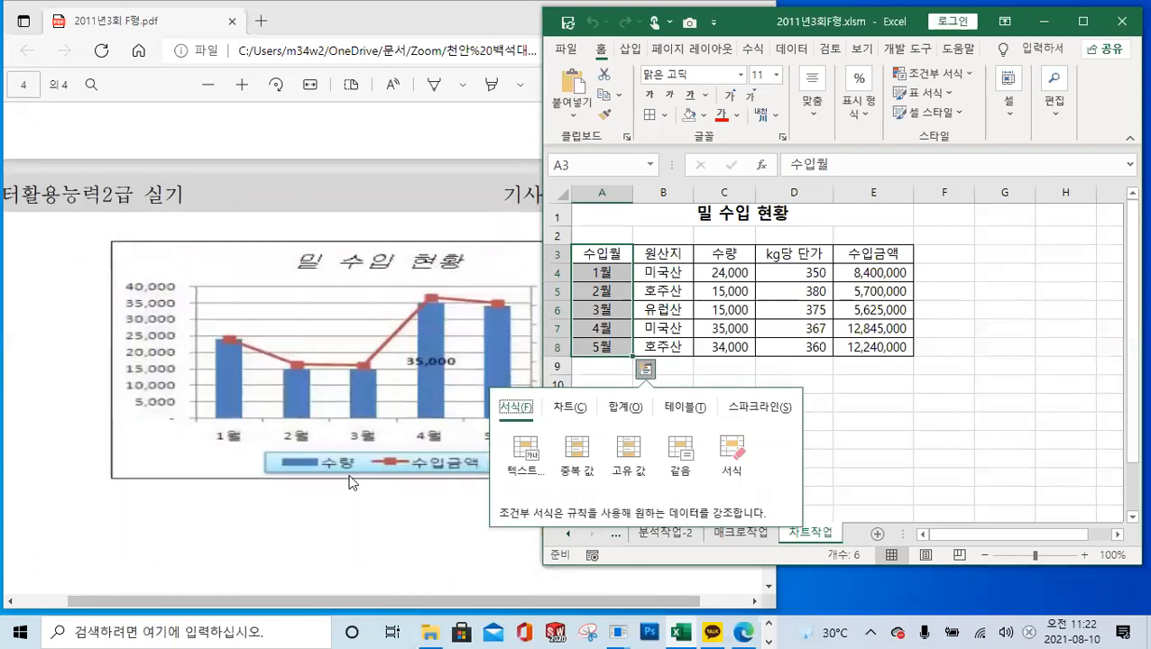
ctrl+click(737, 256)
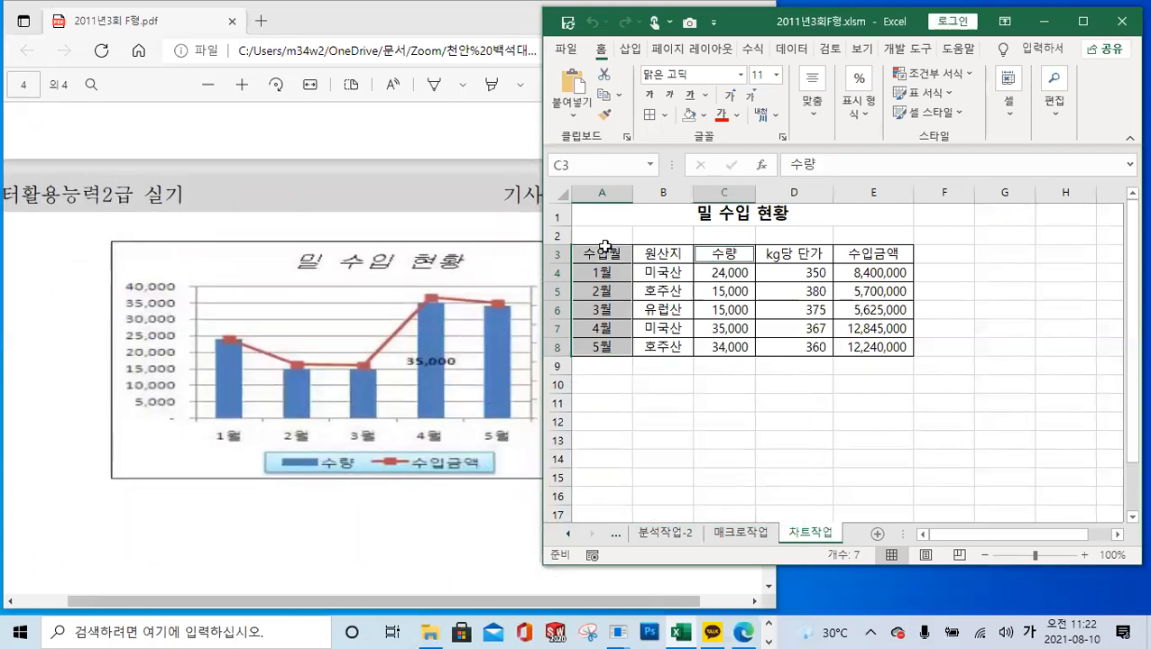
drag(602, 251, 604, 348)
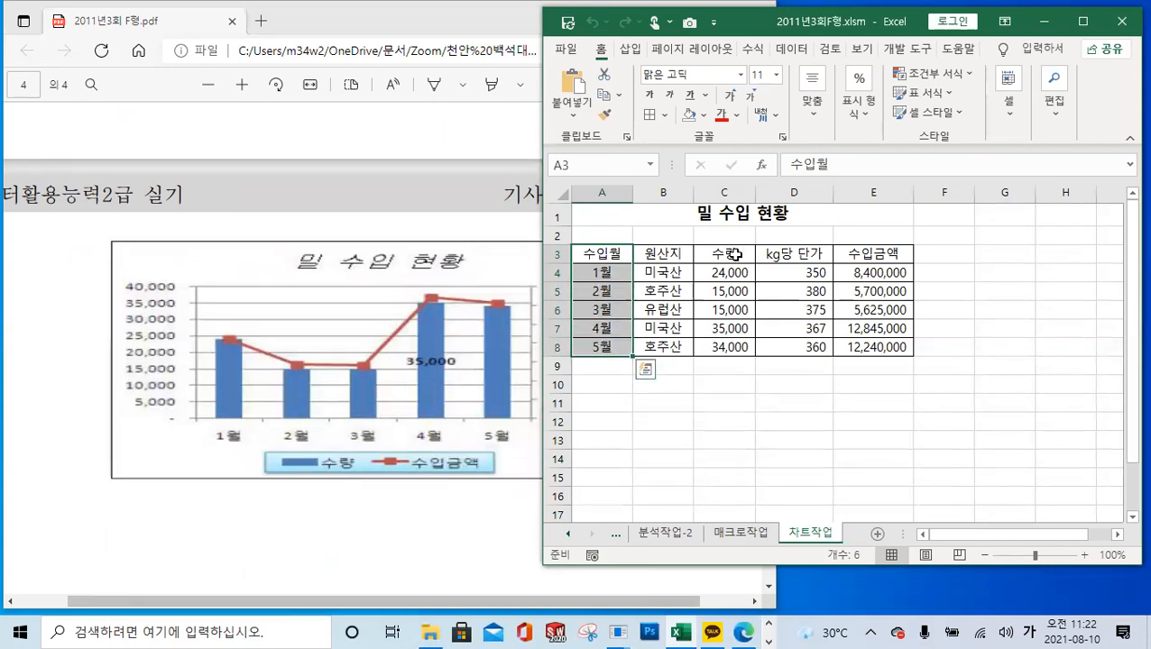
drag(732, 255, 730, 346)
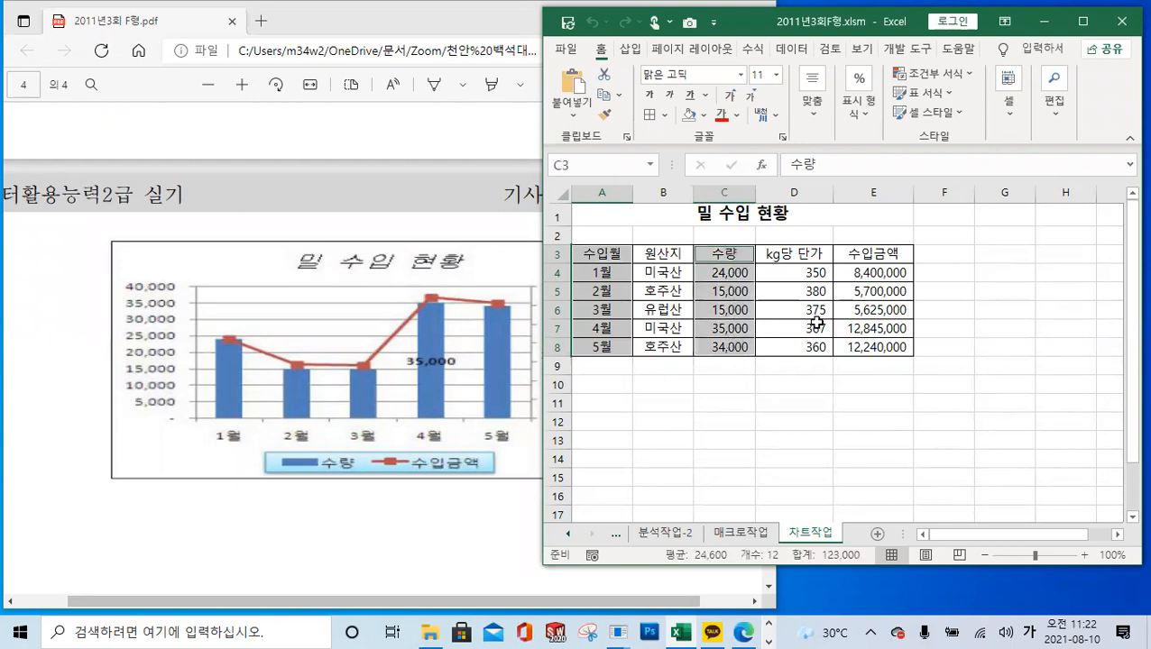
drag(878, 254, 871, 348)
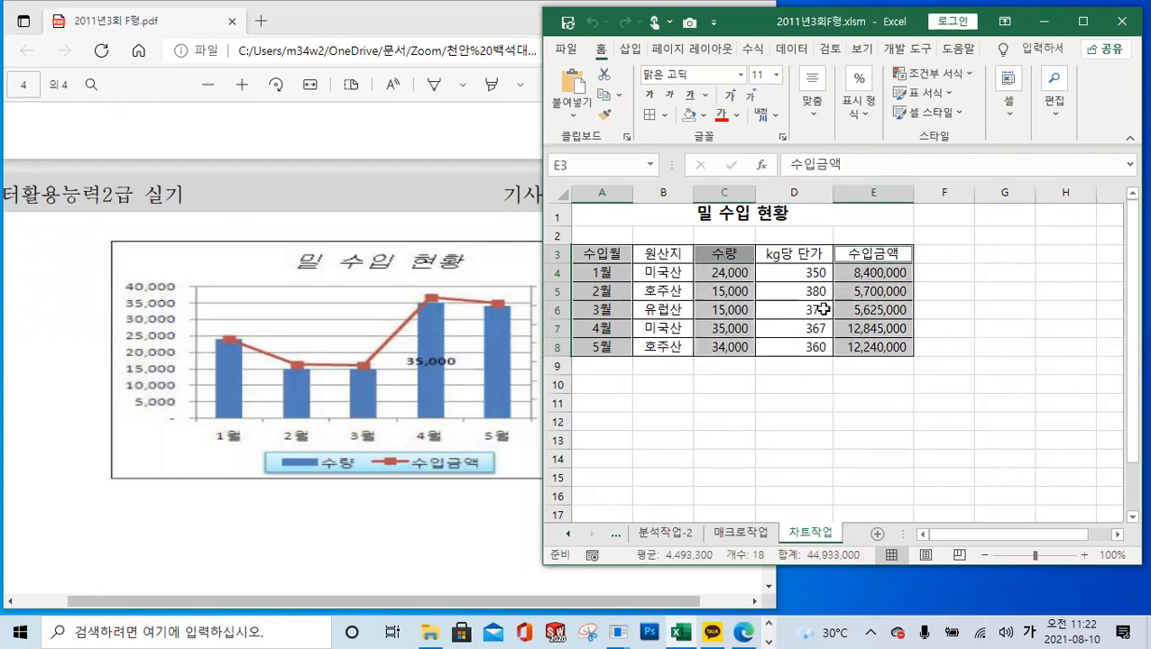
Step: Review the 차트작업 instructions and the sample chart in the exam PDF for the required chart type
click(630, 50)
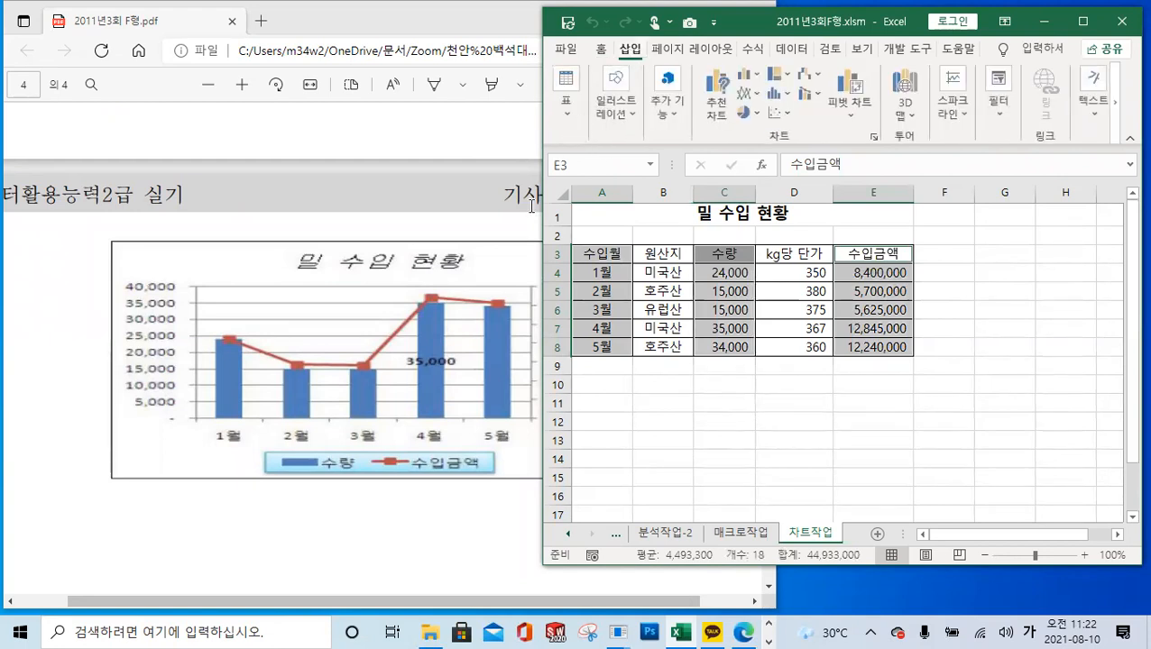
click(392, 229)
scroll(392, 229, up, 10)
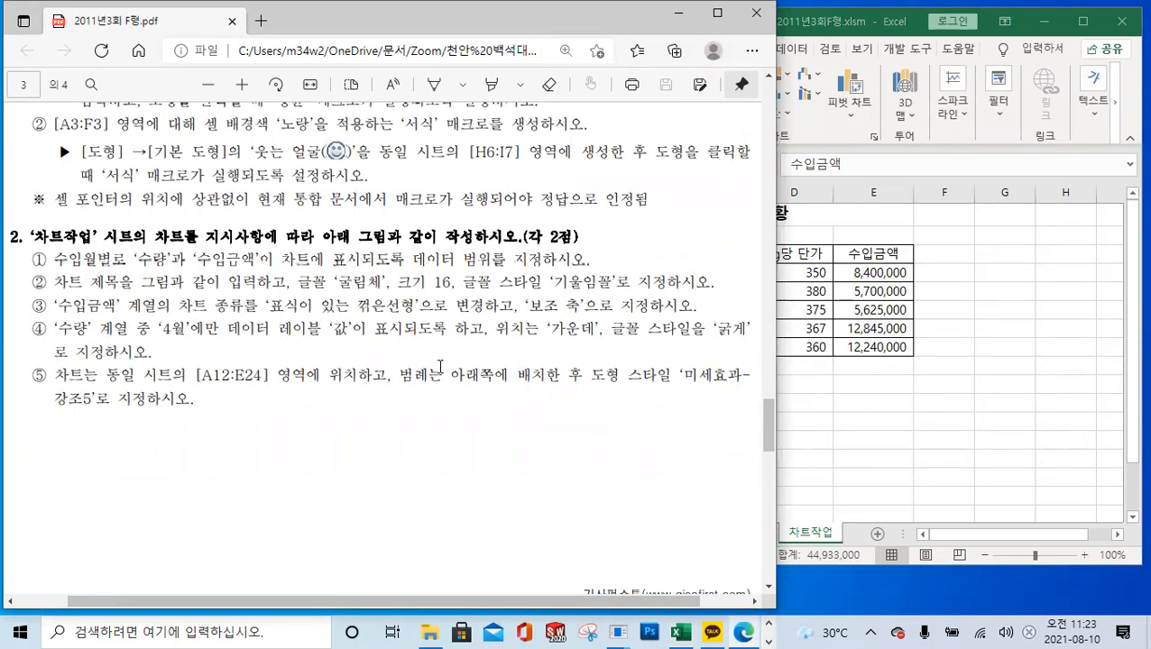
scroll(440, 368, down, 10)
scroll(535, 300, up, 10)
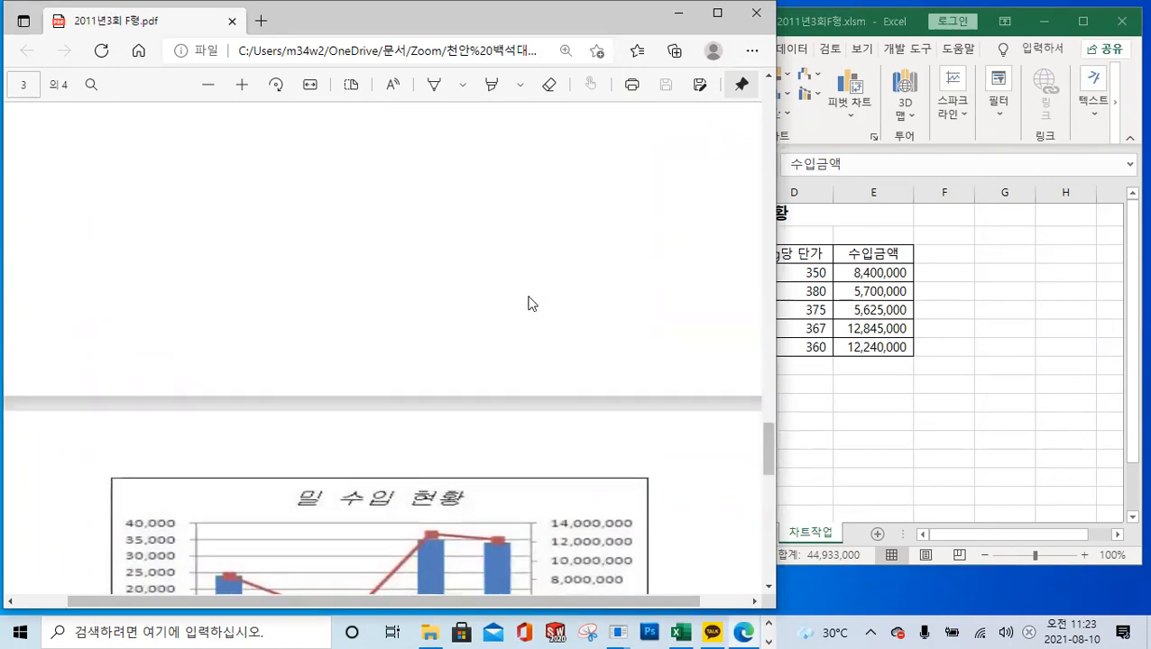
scroll(530, 301, down, 1)
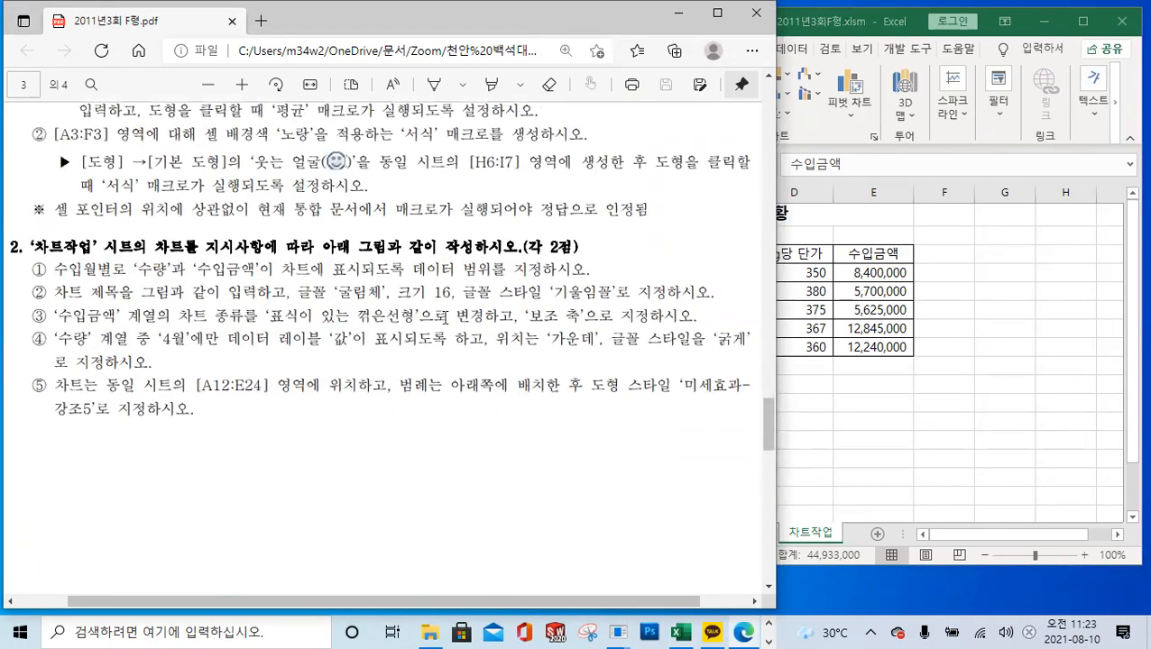
Step: Try inserting a 2-D clustered column chart from the selected ranges, and undo the insertion
click(821, 230)
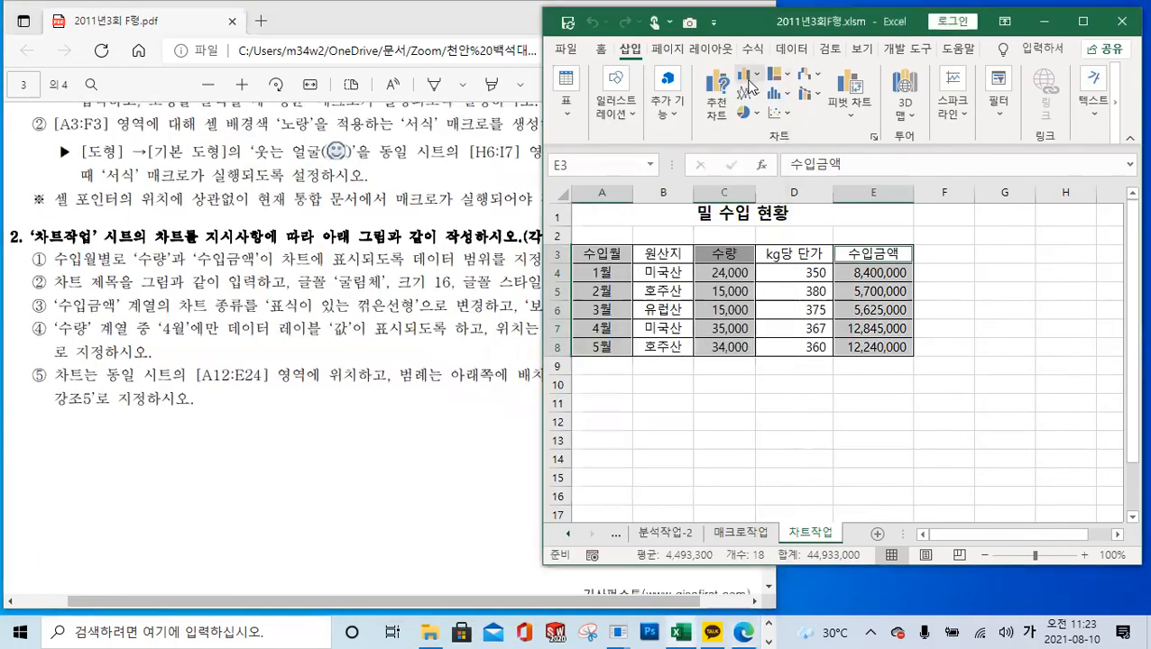
click(758, 86)
click(750, 145)
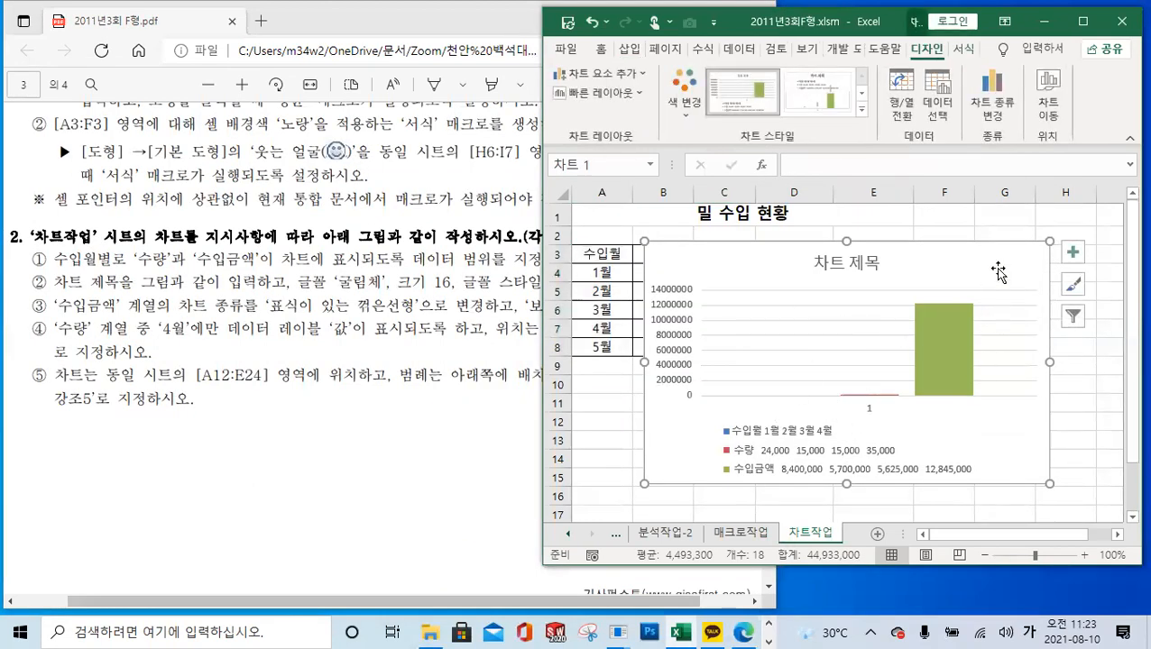
key(ctrl+z)
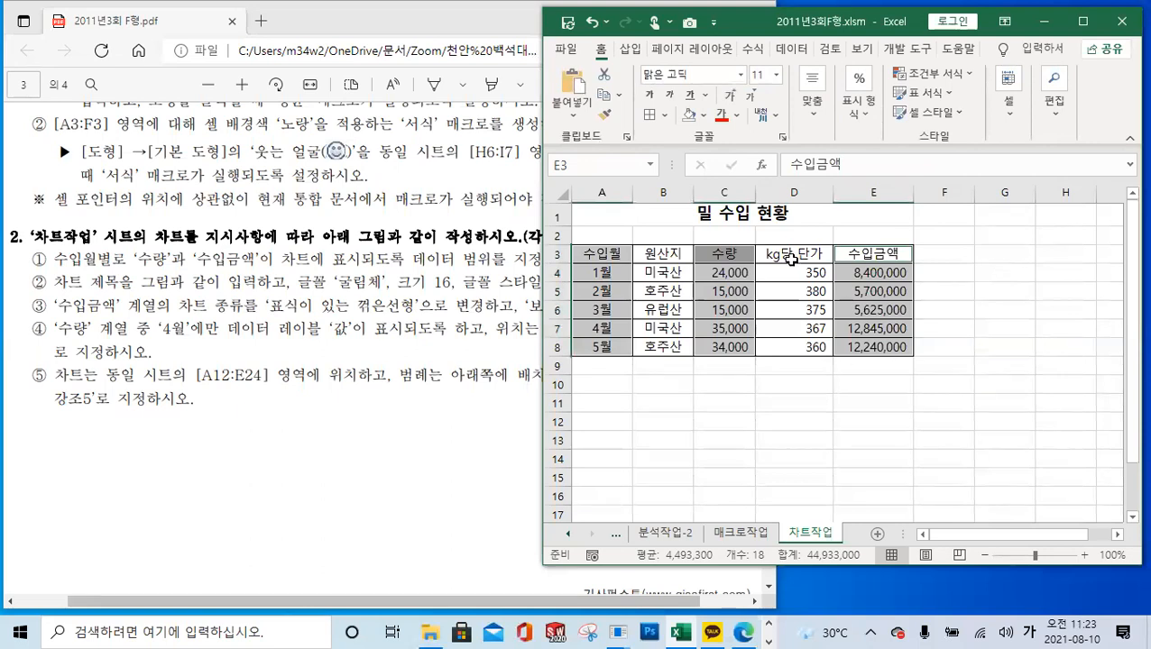
Step: Select A3:A8, C3:C8 and E3:E8 afresh and insert a 2-D clustered column chart from them
click(617, 257)
drag(617, 257, 617, 346)
drag(738, 259, 738, 348)
drag(900, 254, 888, 347)
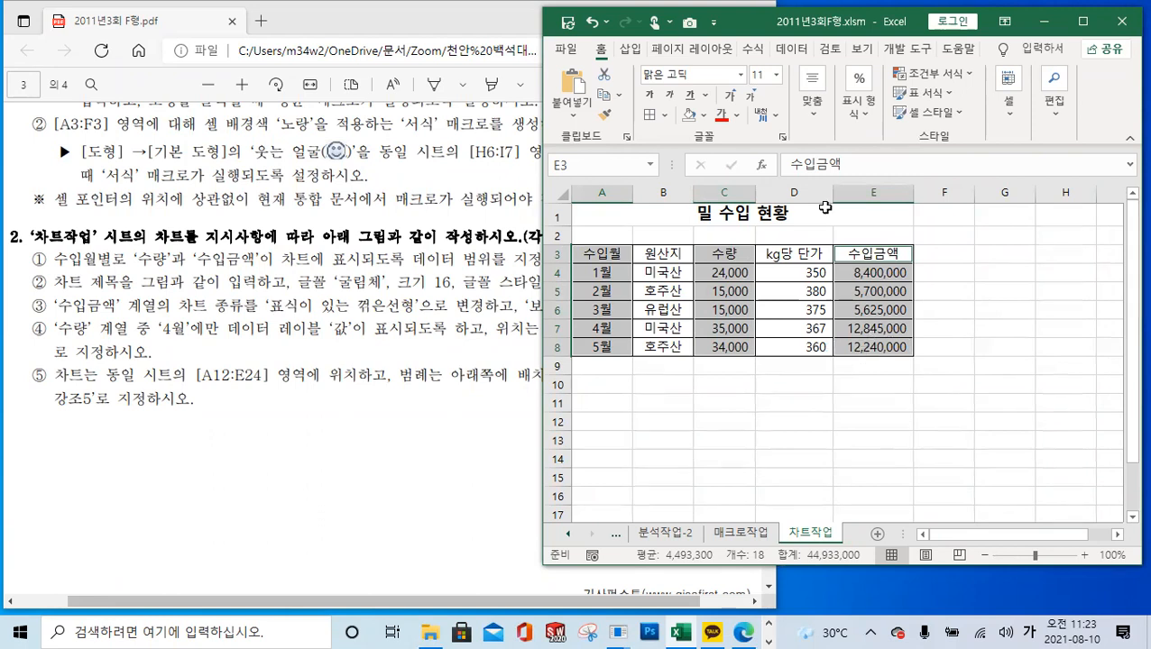
click(629, 48)
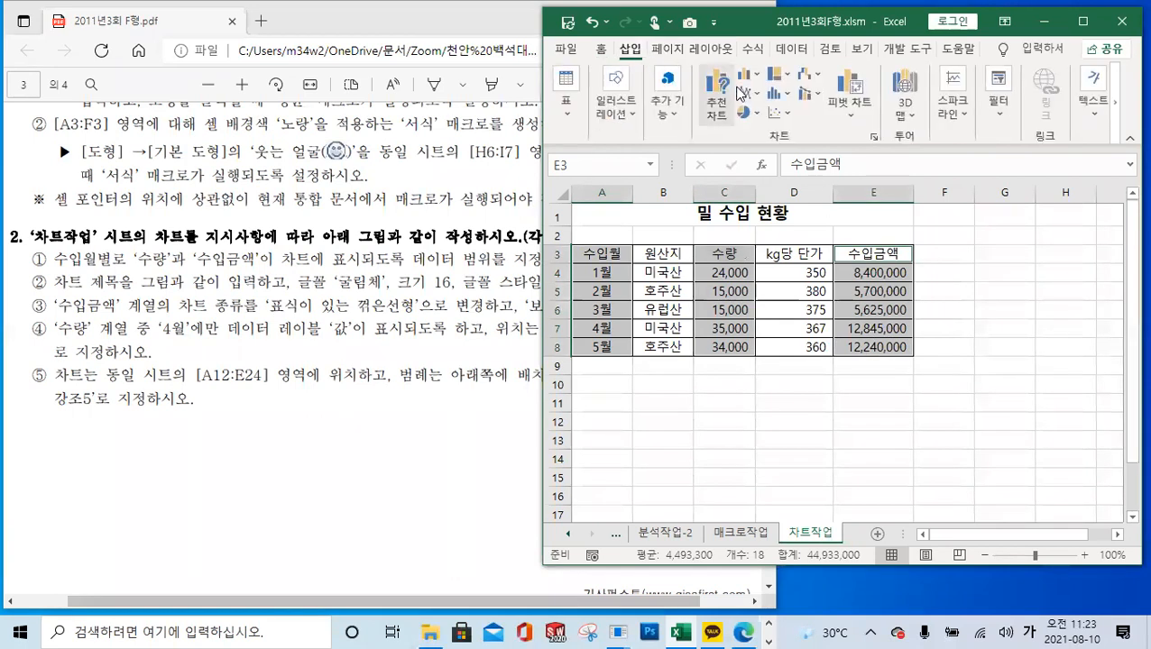
click(759, 81)
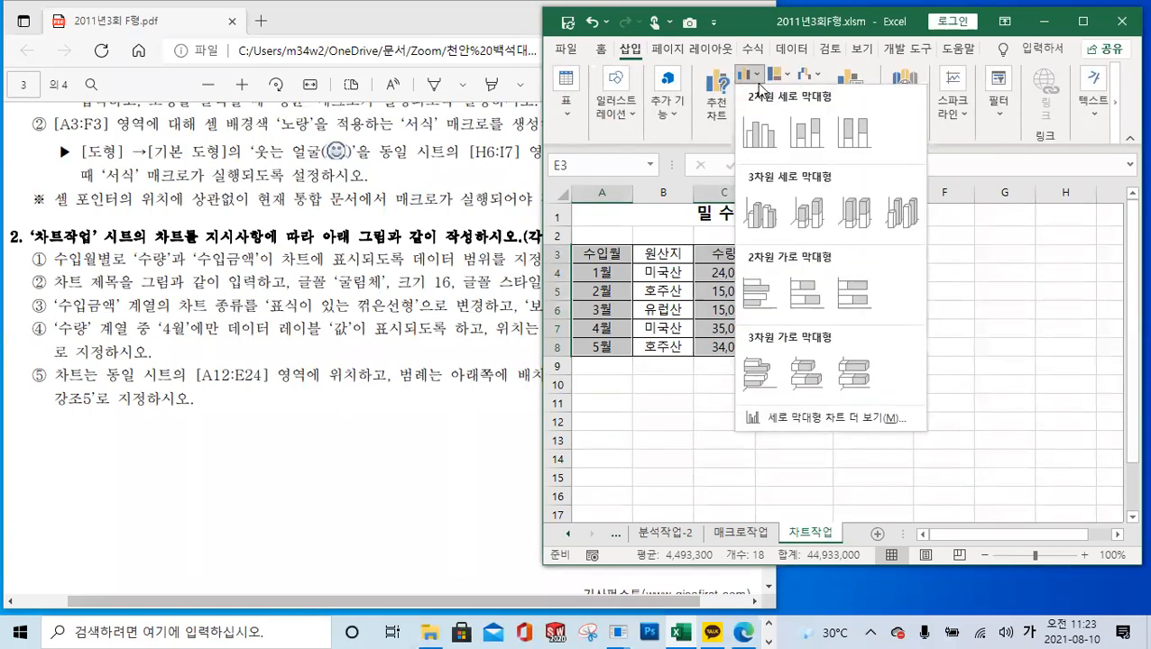
click(760, 131)
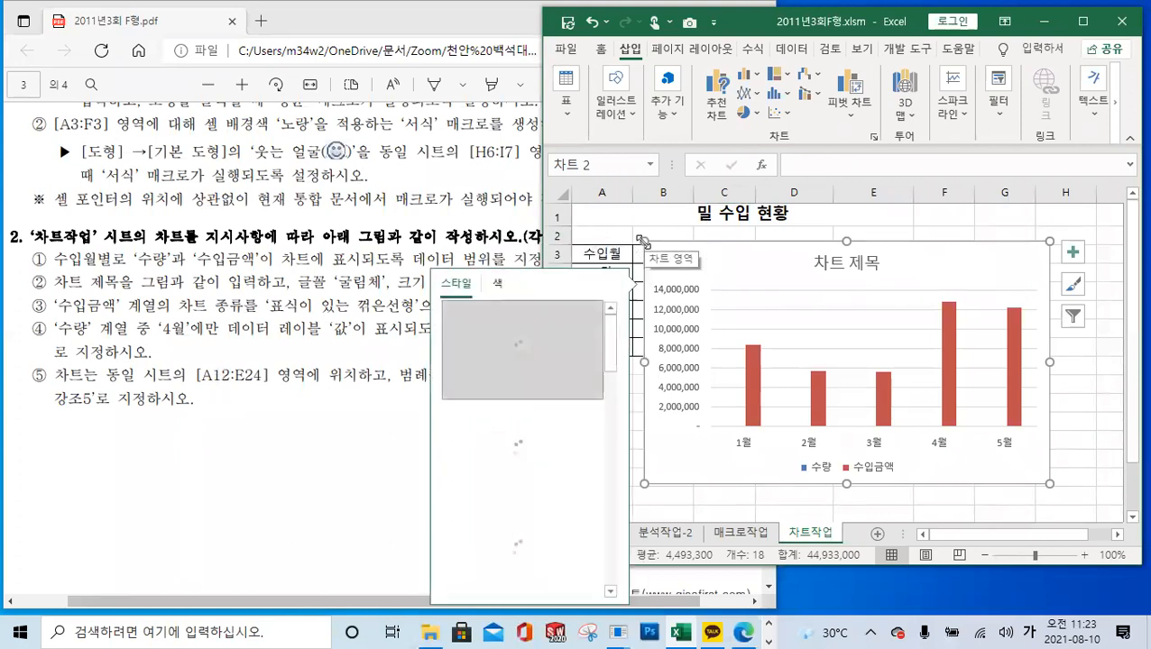
Step: Move and resize the chart so that it fits exactly over the range A12:E24
key(alt)
click(1072, 292)
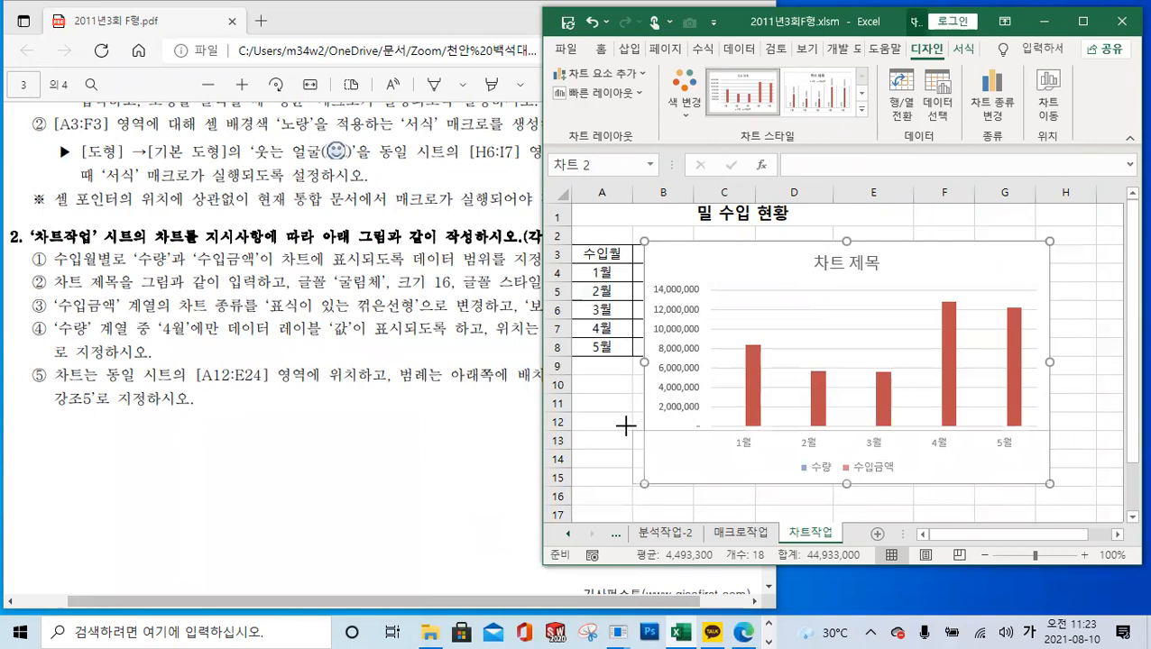
drag(644, 242, 580, 412)
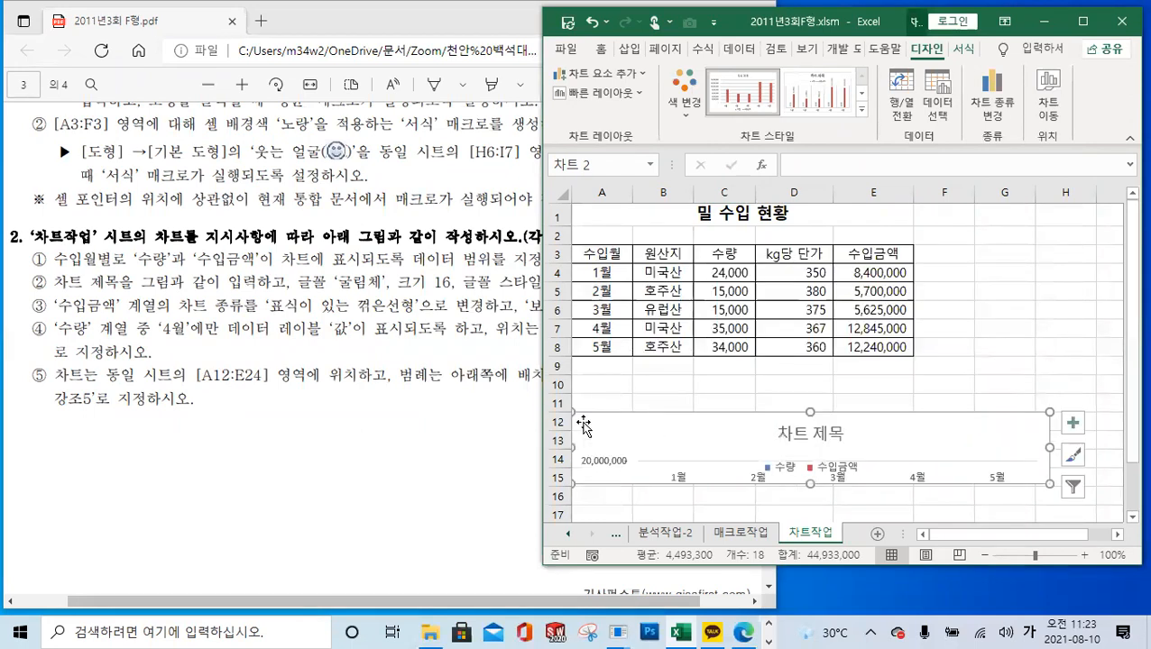
scroll(882, 405, down, 2)
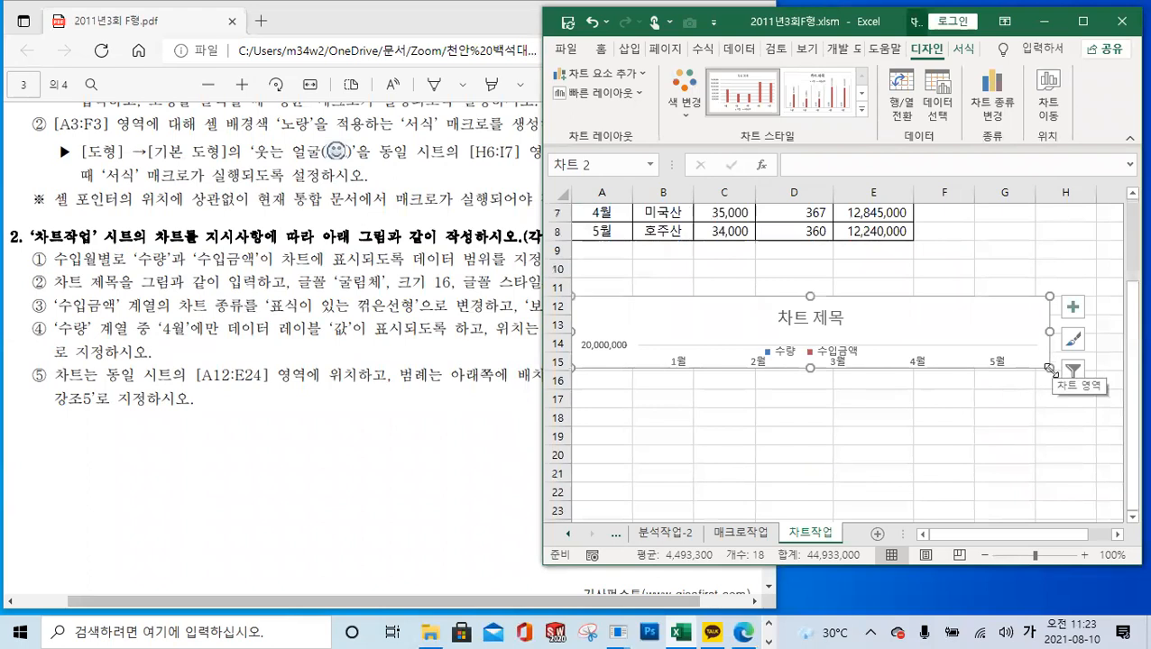
drag(1046, 366, 899, 501)
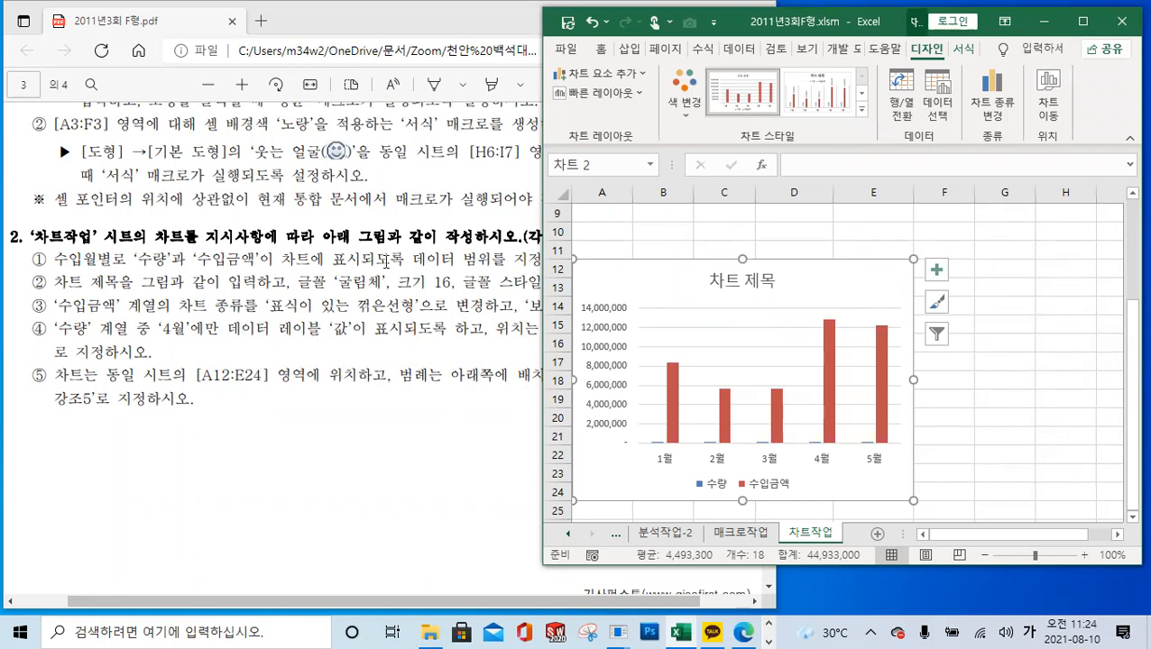
Step: Check the title instruction in the exam PDF and set the chart title's font to 굴림 at size 16
click(388, 262)
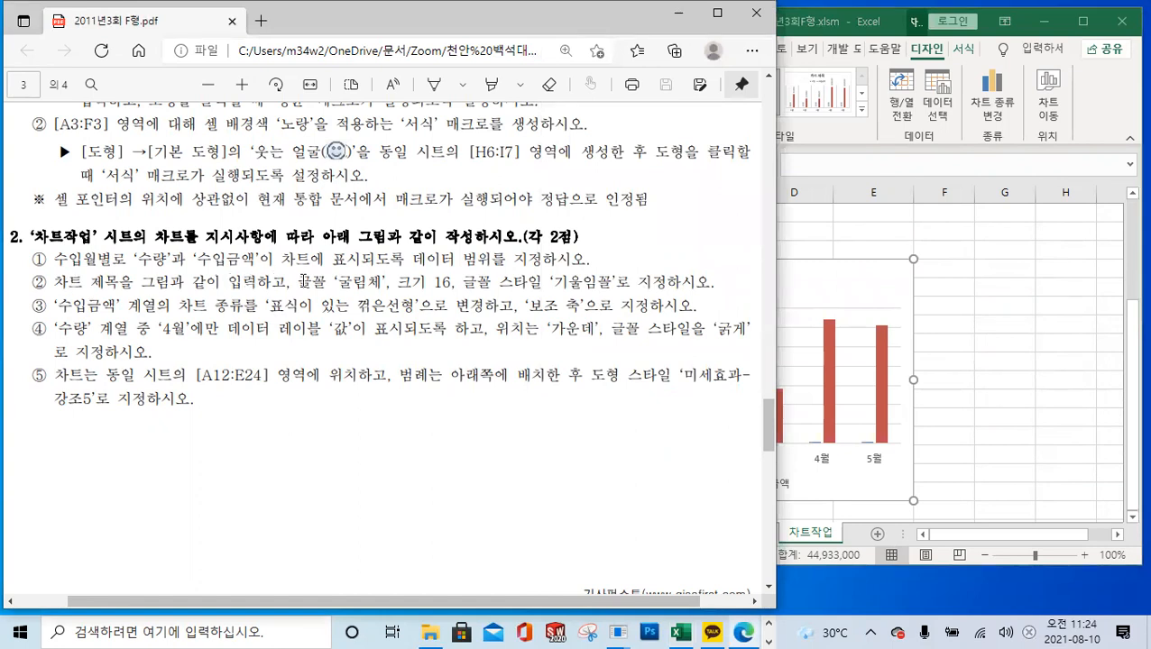
click(840, 285)
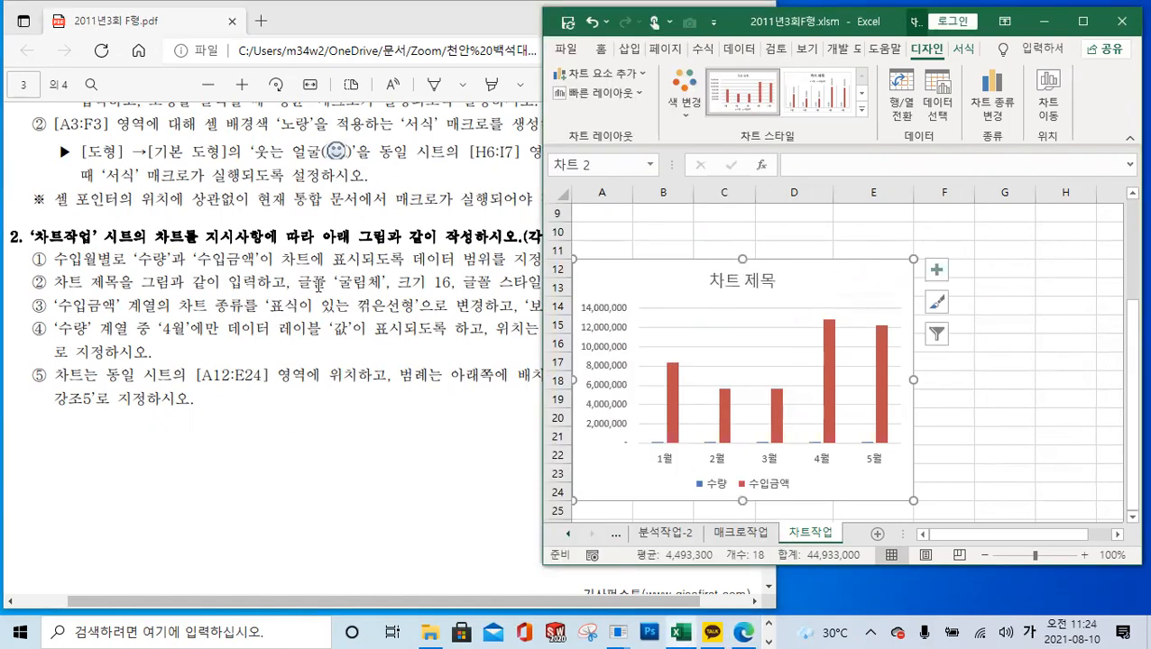
click(735, 285)
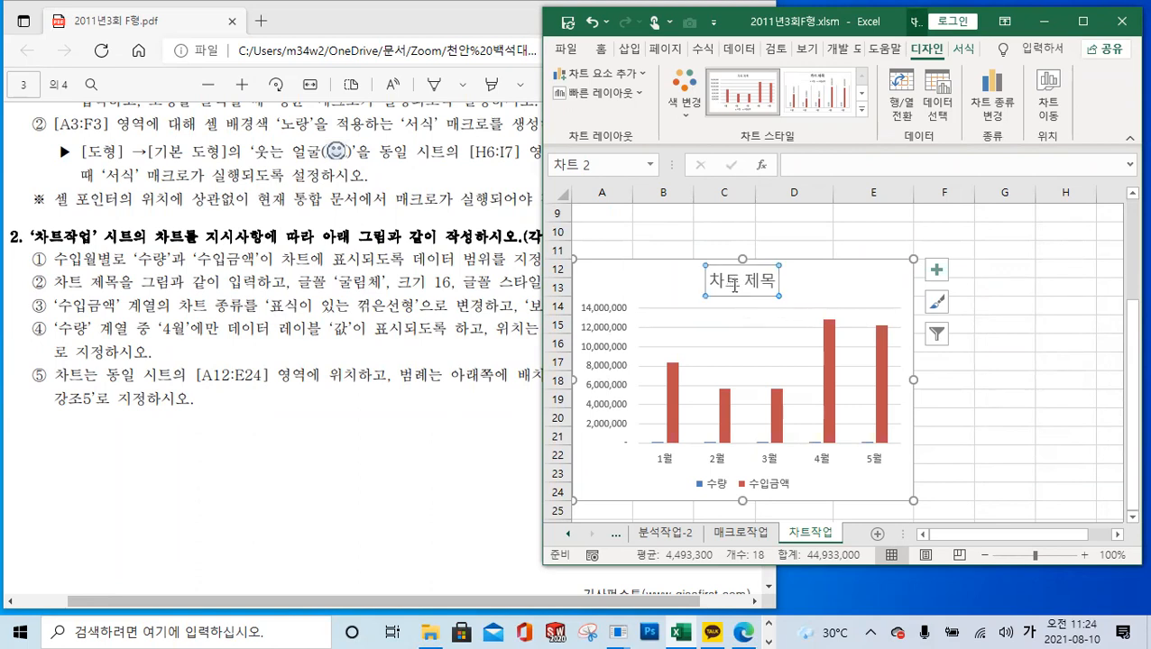
click(606, 48)
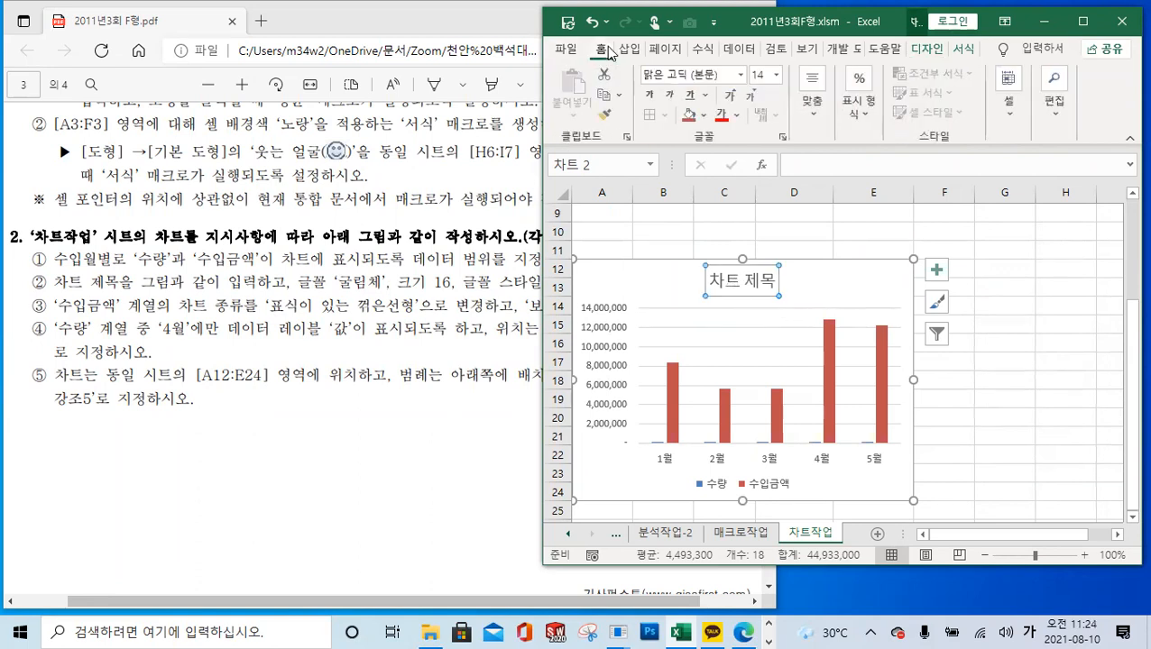
click(743, 76)
scroll(735, 251, down, 6)
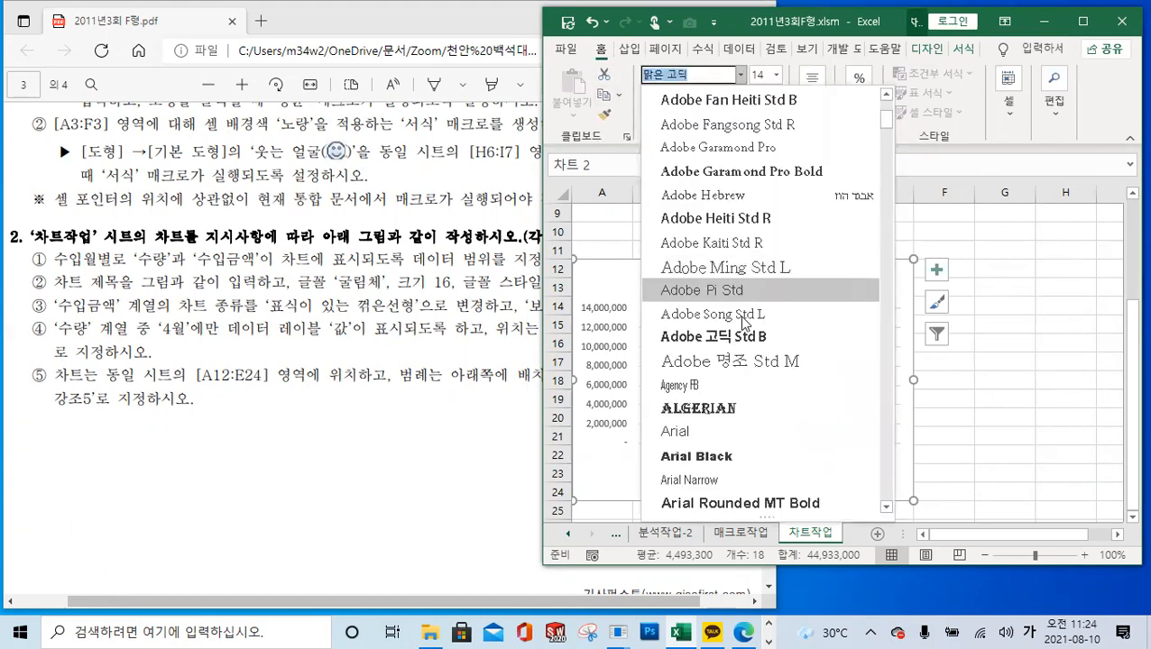
drag(887, 137, 887, 474)
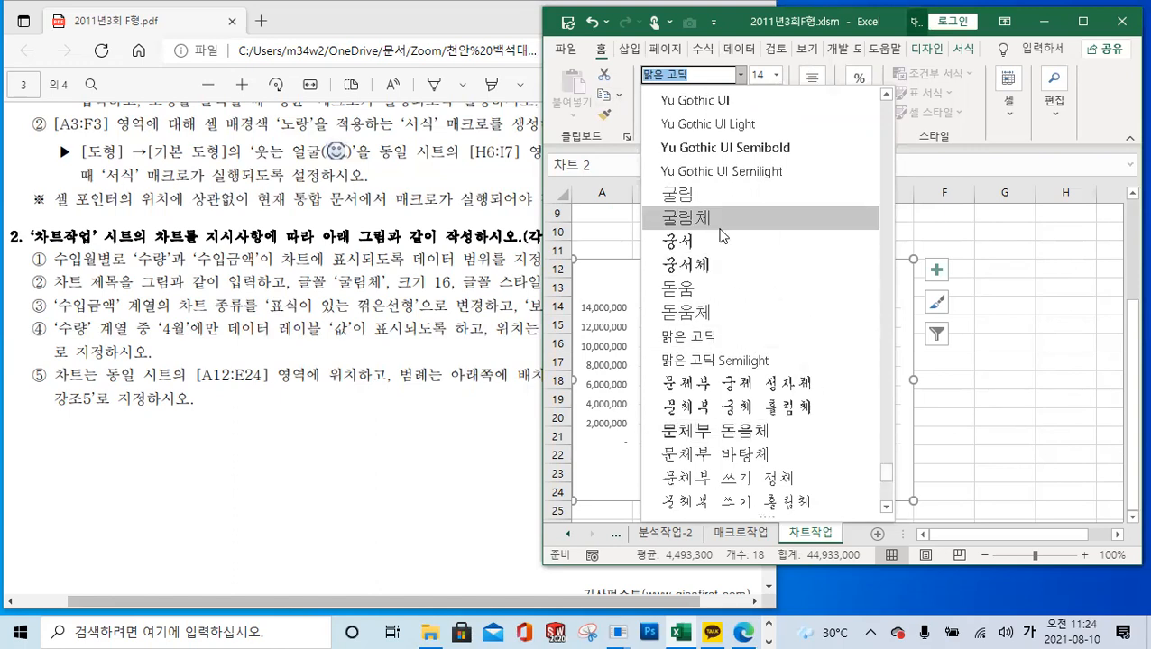
click(699, 196)
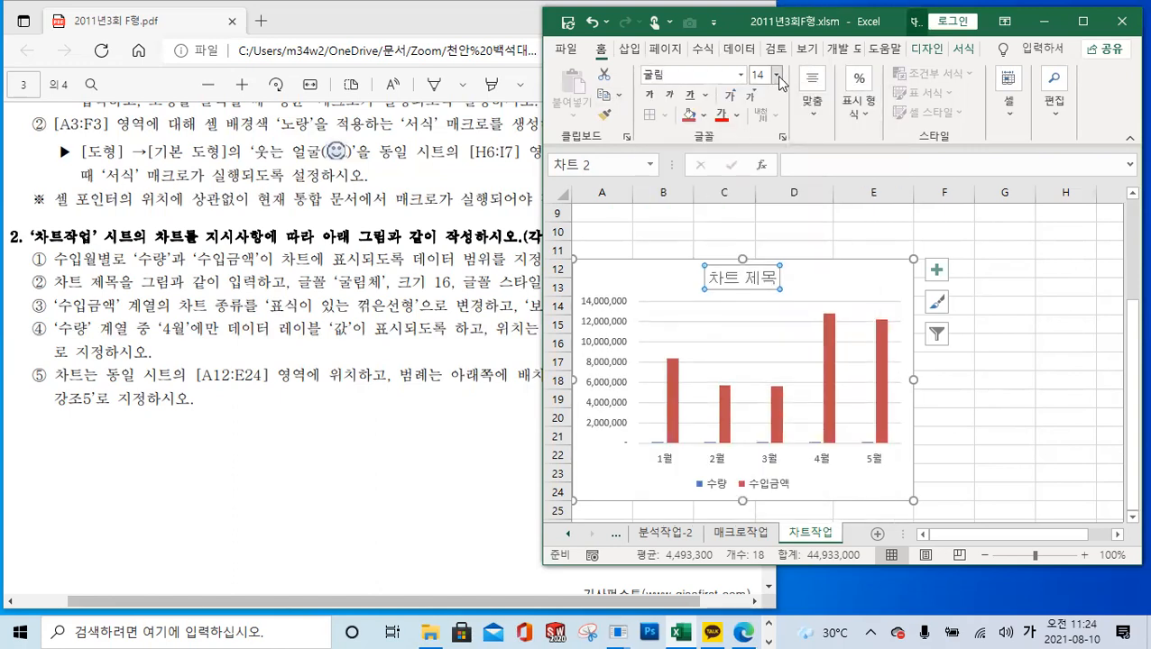
click(777, 76)
click(767, 232)
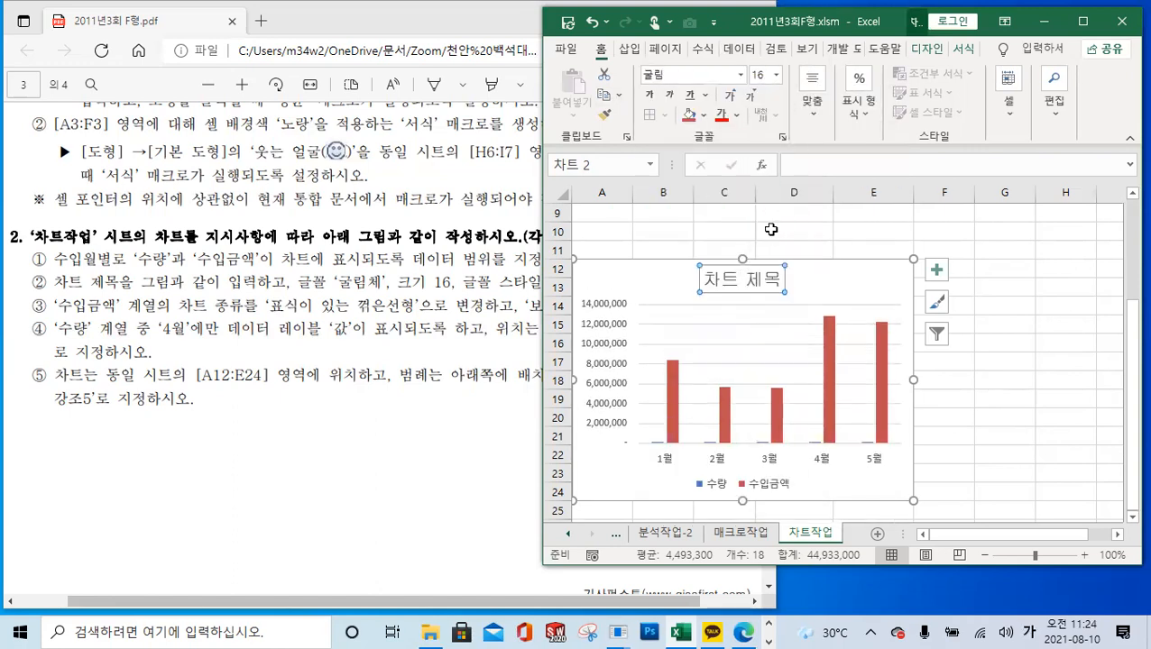
Step: Check the font style required in the exam PDF and make the chart title italic
click(521, 310)
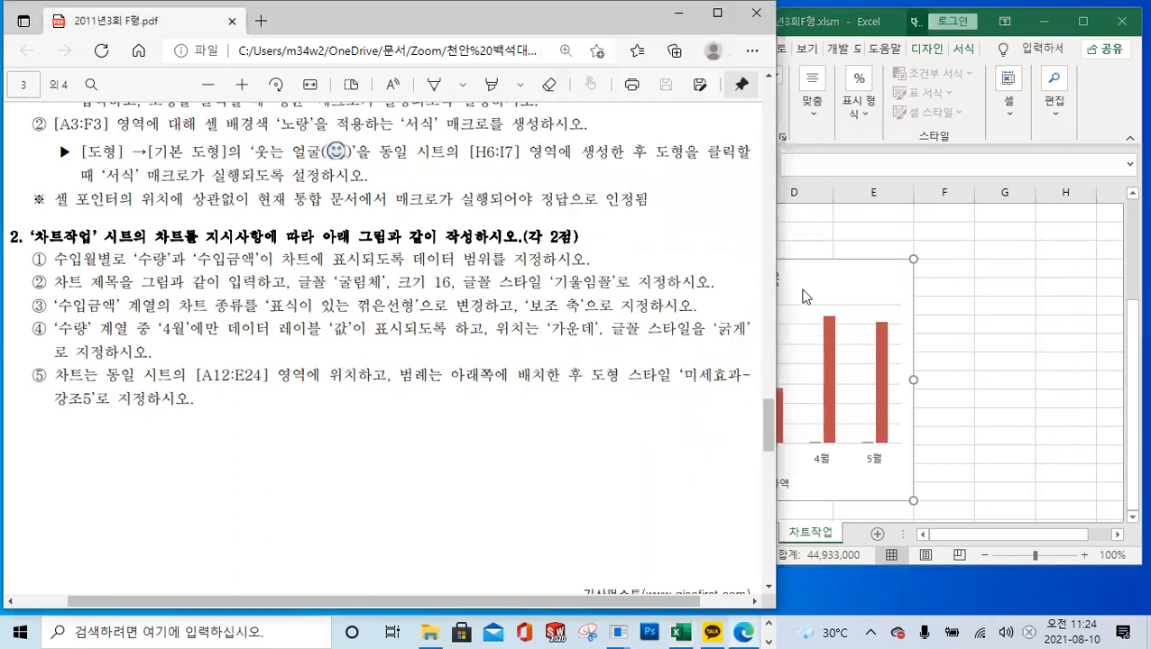
click(953, 294)
click(668, 95)
Step: Replace the chart title text with 밀 수입 현황, as shown in the PDF's sample chart
drag(783, 280, 713, 284)
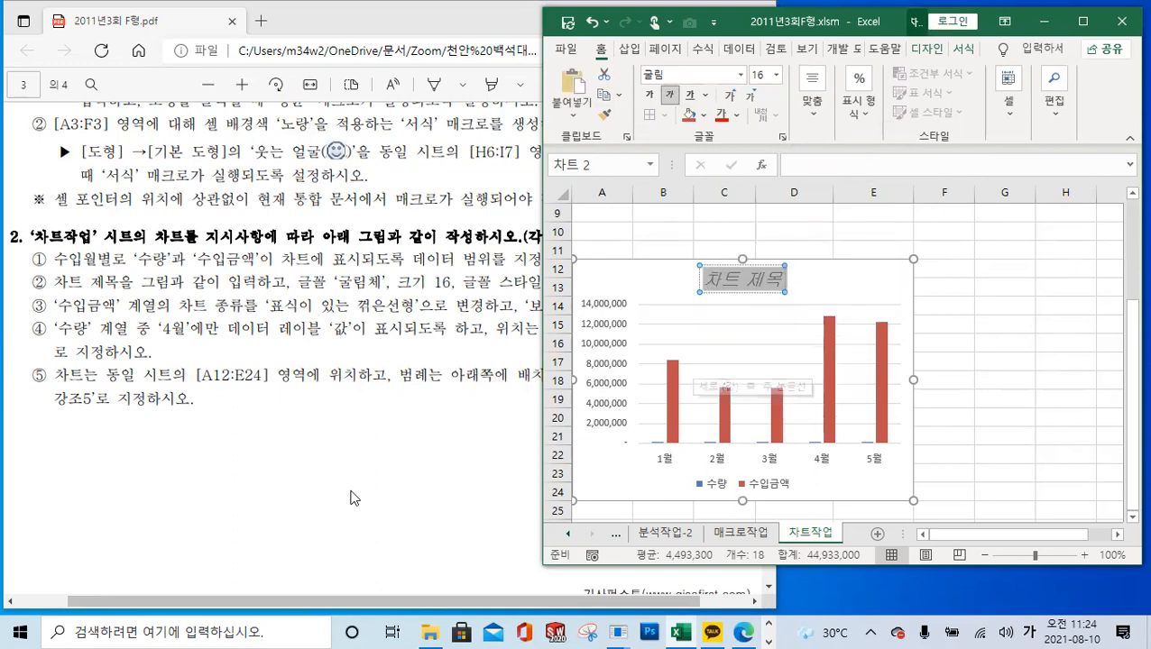
click(306, 461)
scroll(306, 461, down, 5)
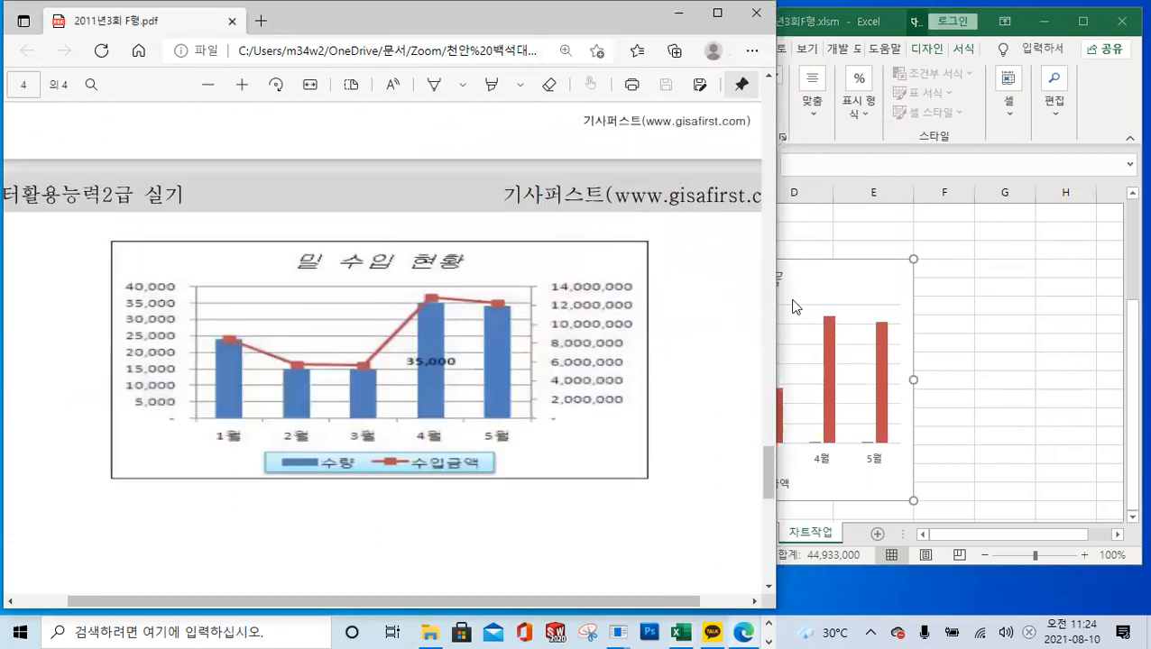
click(768, 287)
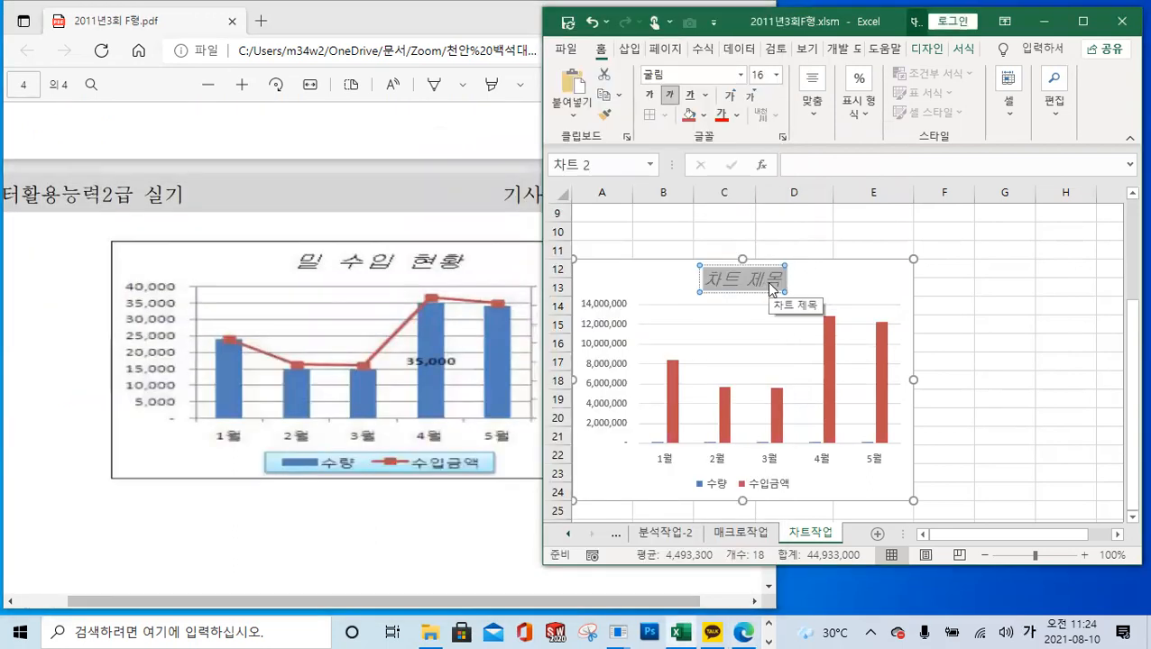
text(월 수입 ㅎ현황)
click(840, 282)
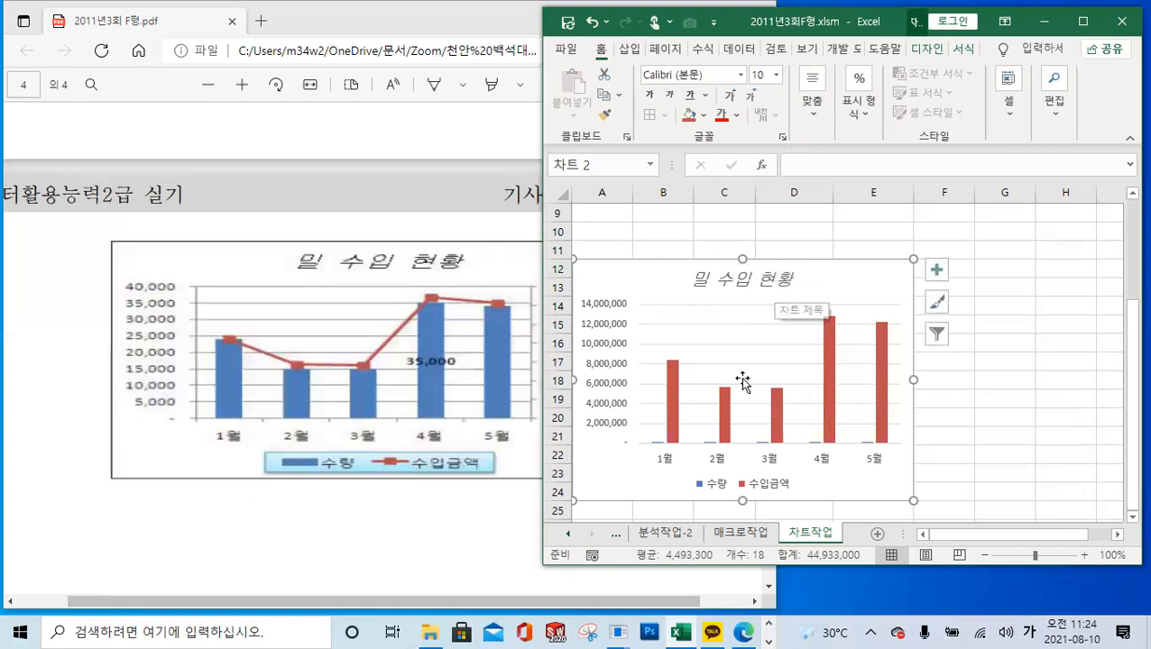
Step: Following the exam PDF, change the 수입금액 series to 표식이 있는 꺾은선형 and plot it on the secondary axis
scroll(364, 281, up, 3)
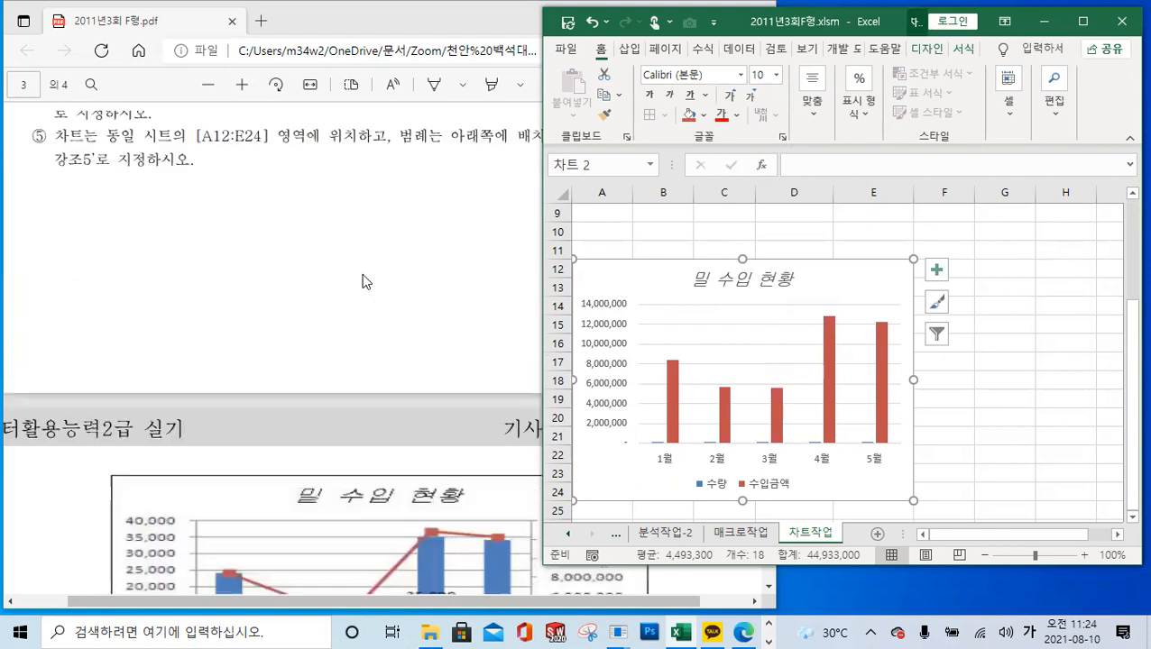
scroll(363, 282, up, 3)
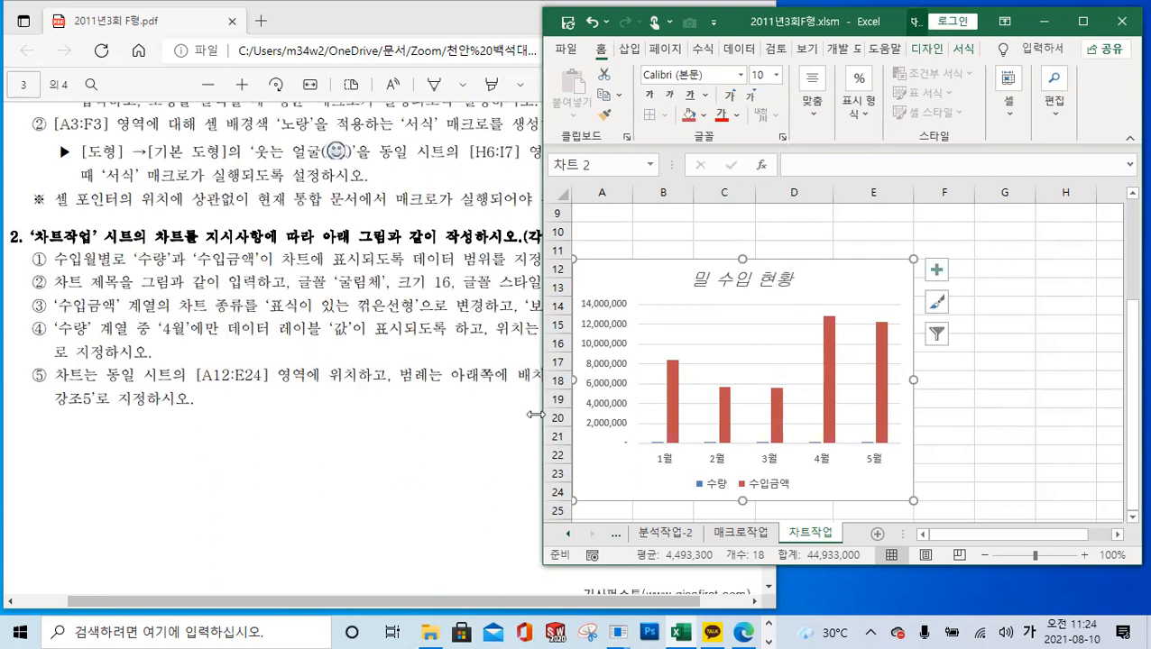
click(779, 406)
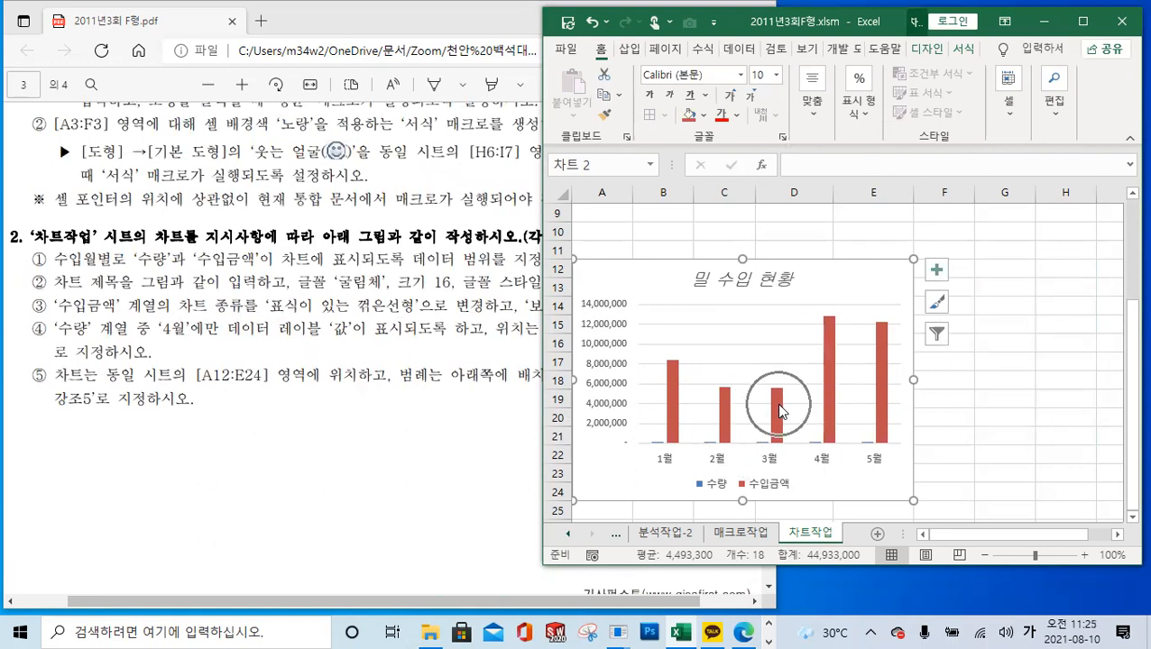
click(780, 411)
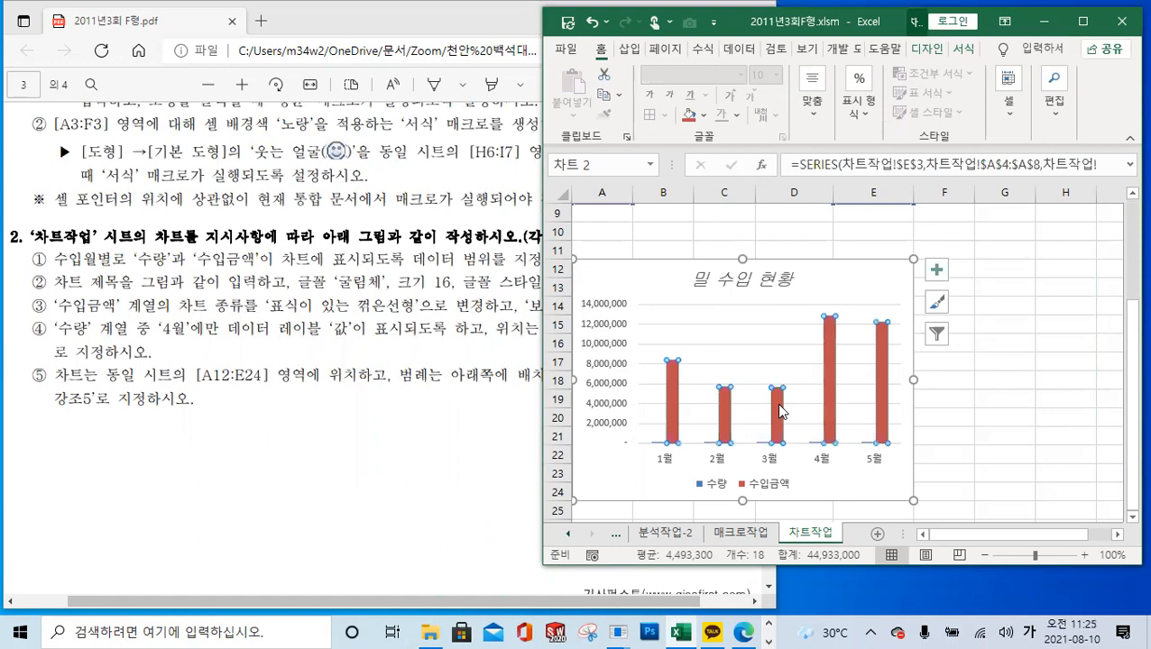
right_click(781, 412)
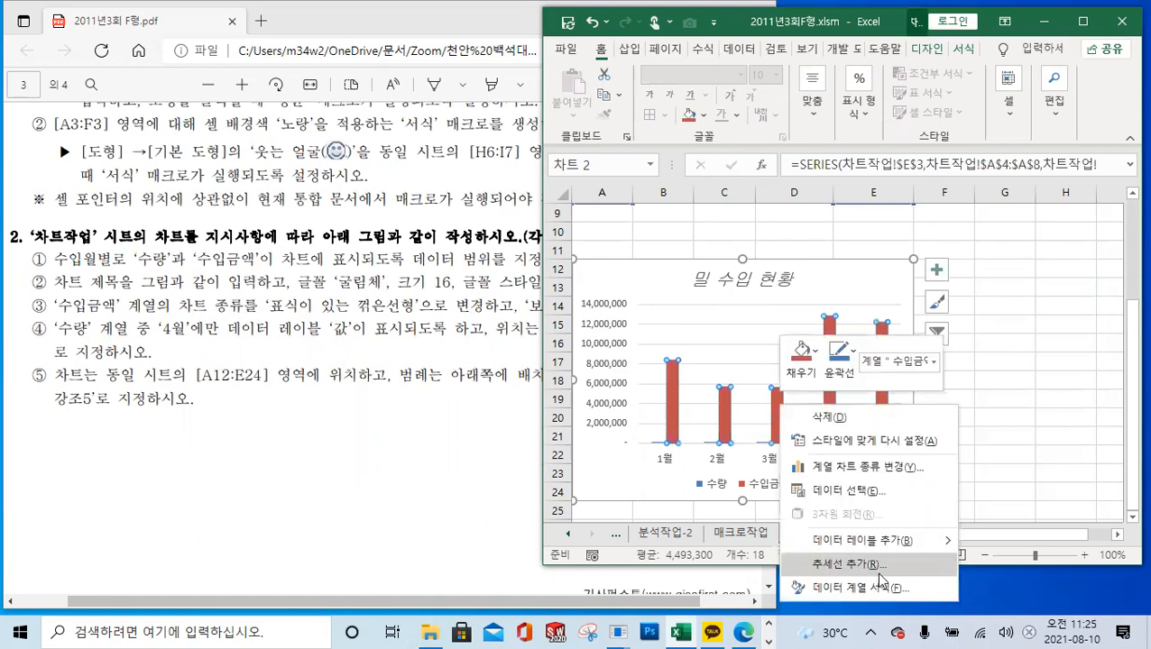
click(864, 474)
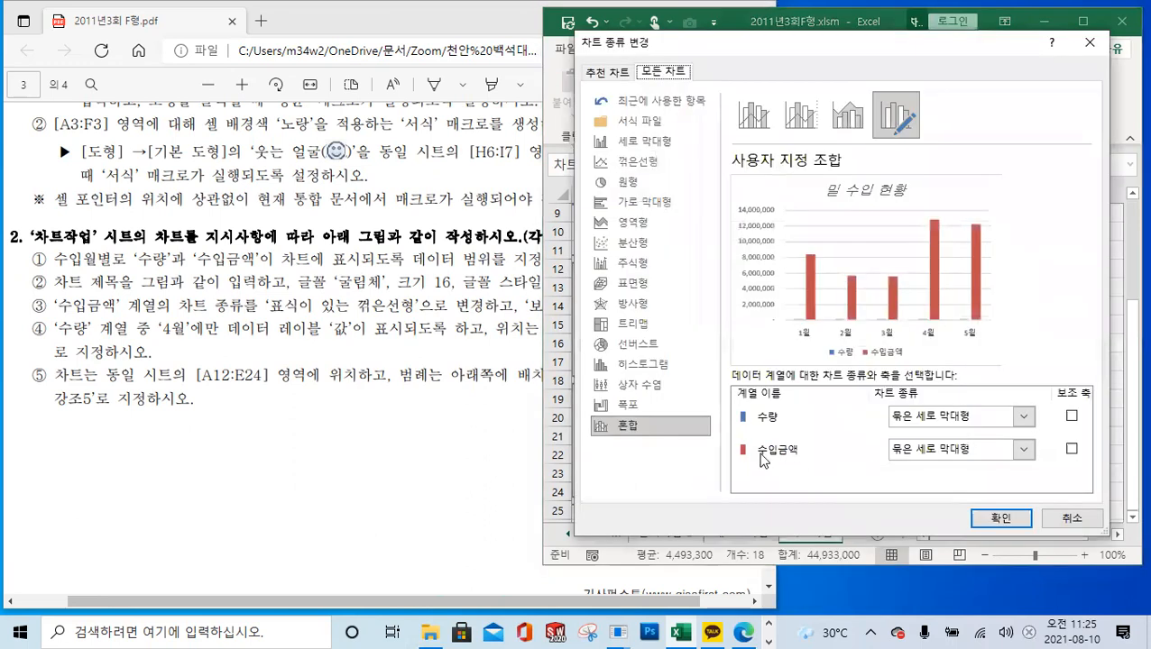
click(1023, 448)
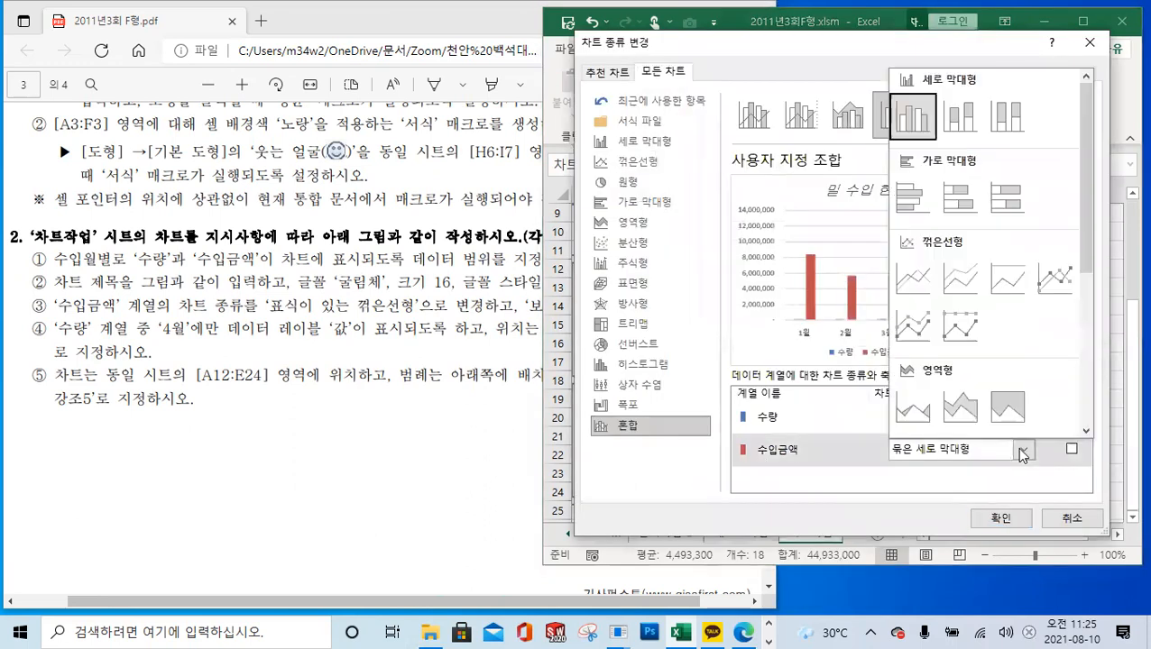
click(1055, 281)
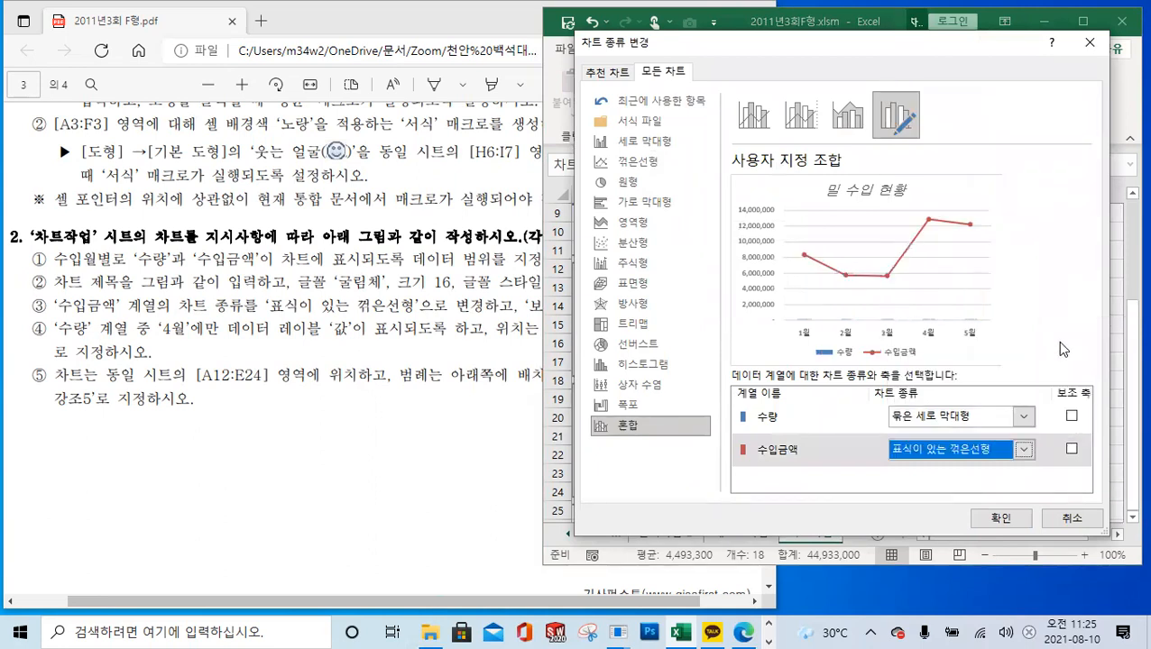
click(1071, 450)
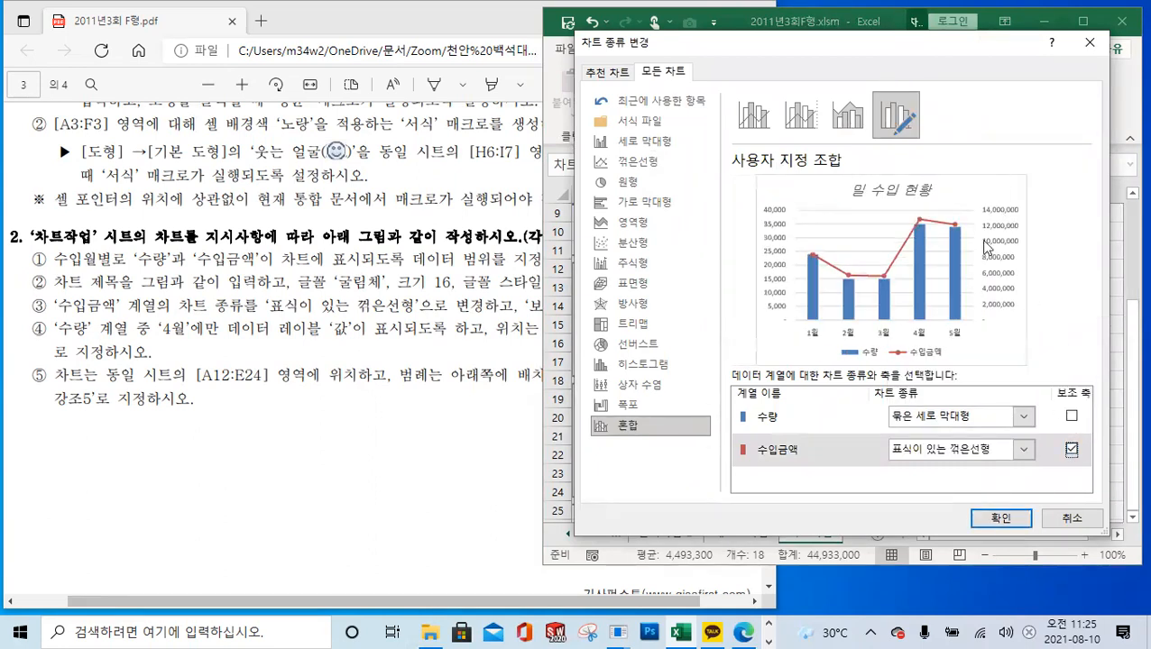
click(1000, 518)
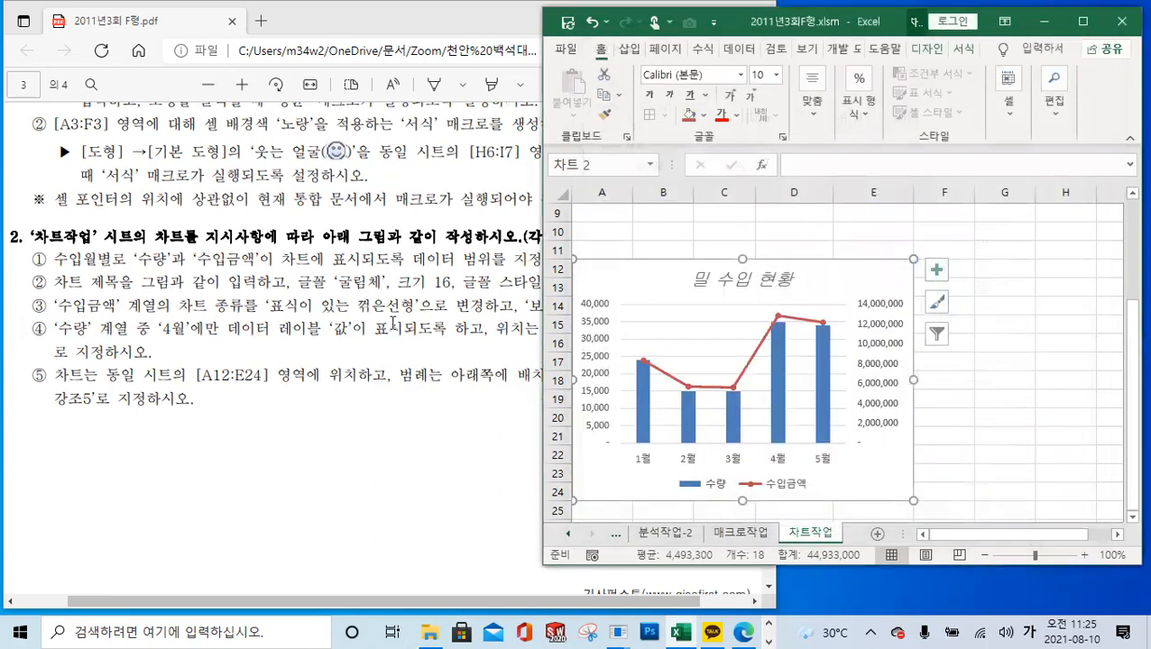
Step: Check the data label instruction in the exam PDF and select only the 4월 column of the 수량 series
click(284, 314)
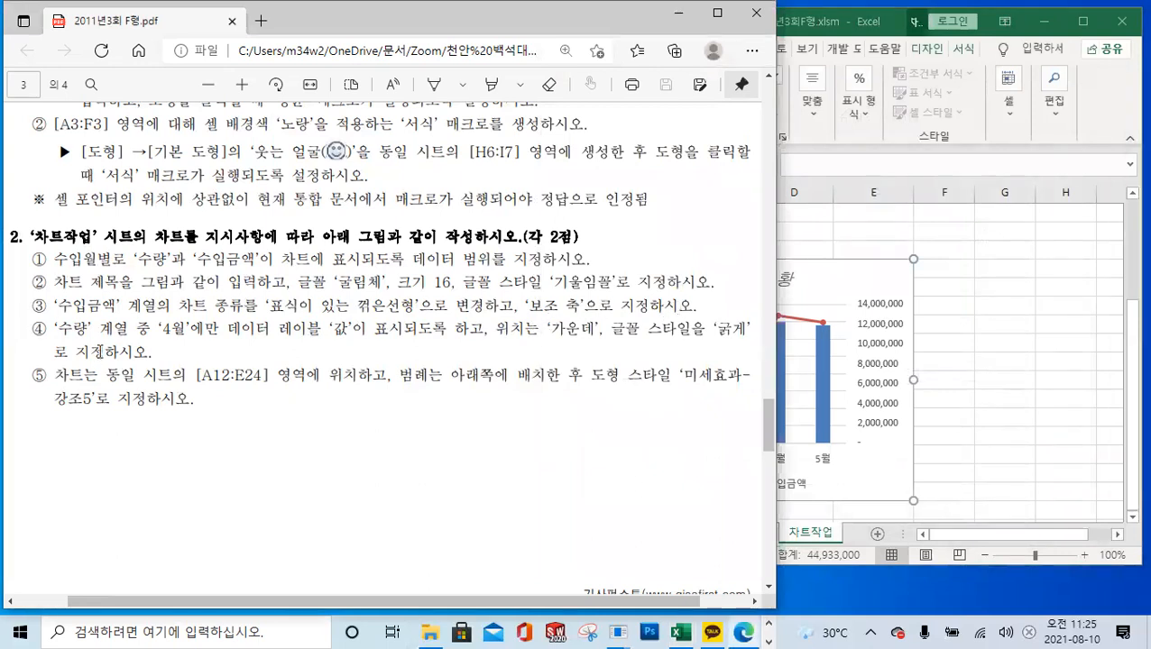
click(828, 286)
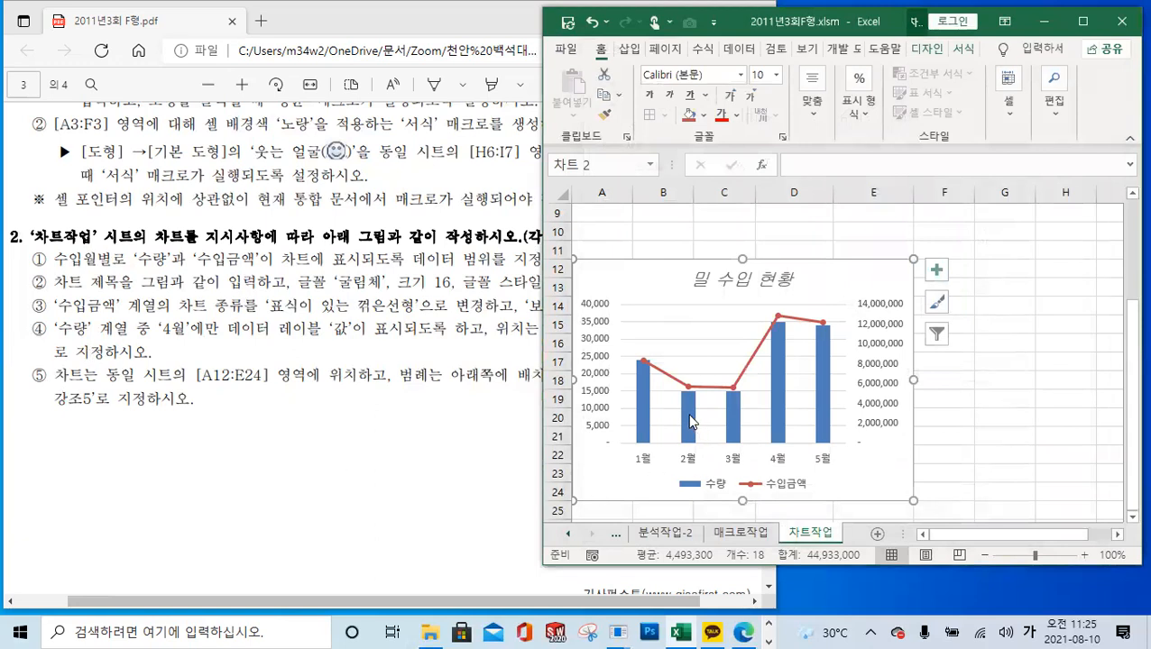
click(775, 405)
click(776, 405)
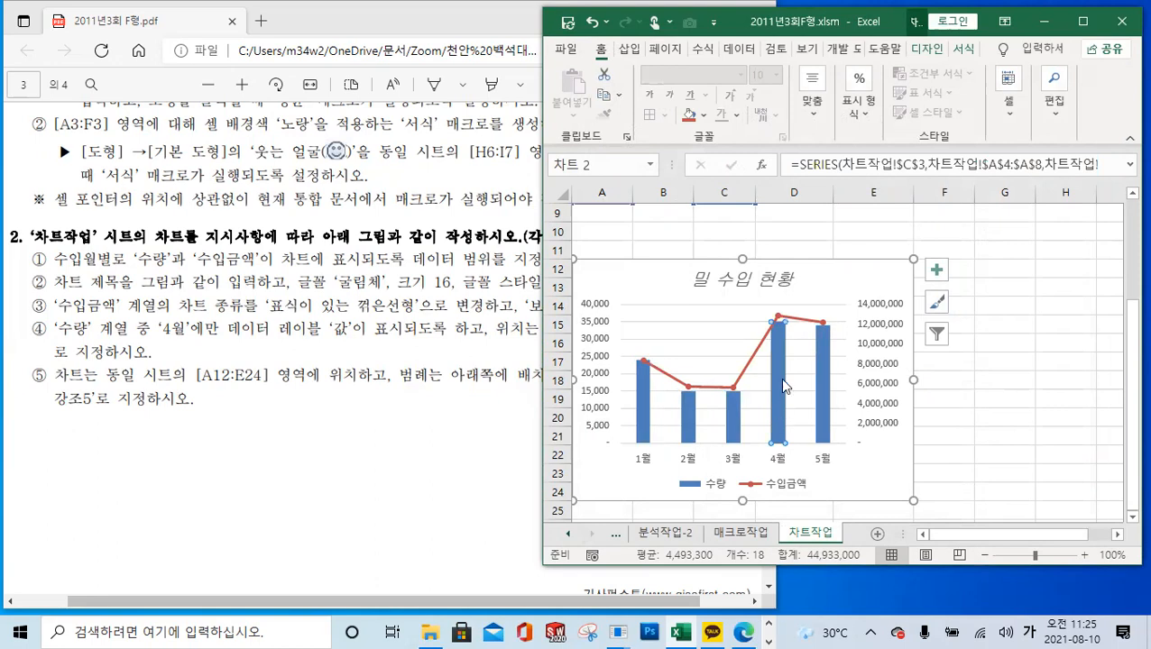
click(936, 270)
click(936, 302)
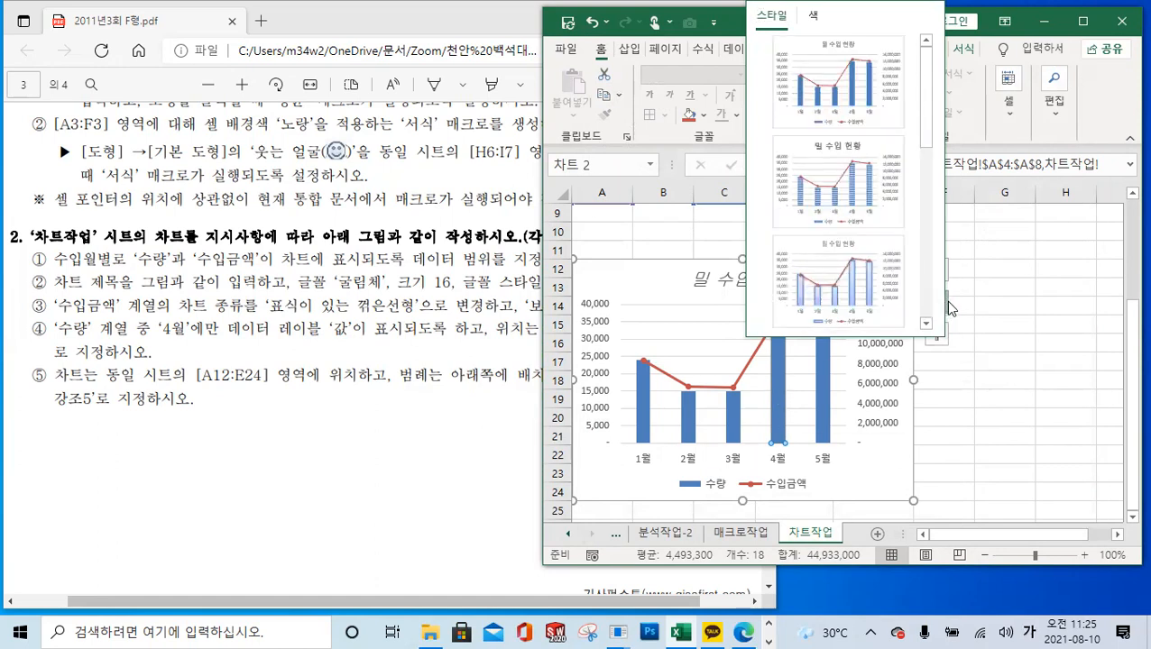
click(666, 287)
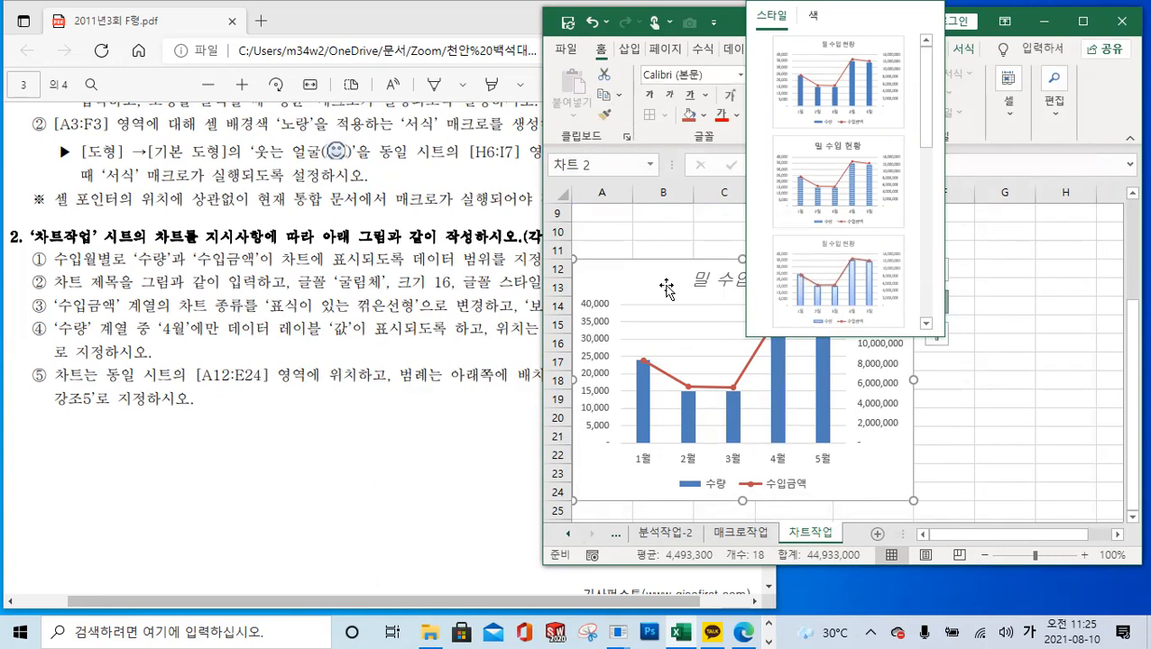
click(992, 360)
Step: Select the single 4월 column of the 수량 series again and widen the Excel window over the PDF
click(788, 351)
click(778, 359)
click(778, 359)
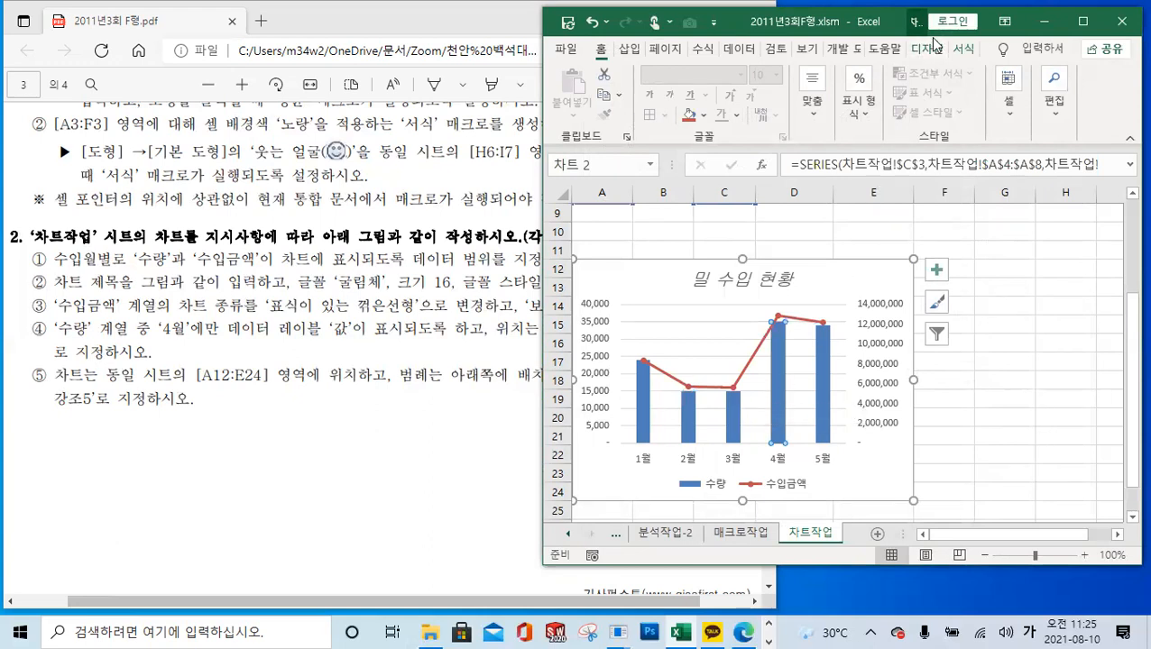
click(1082, 20)
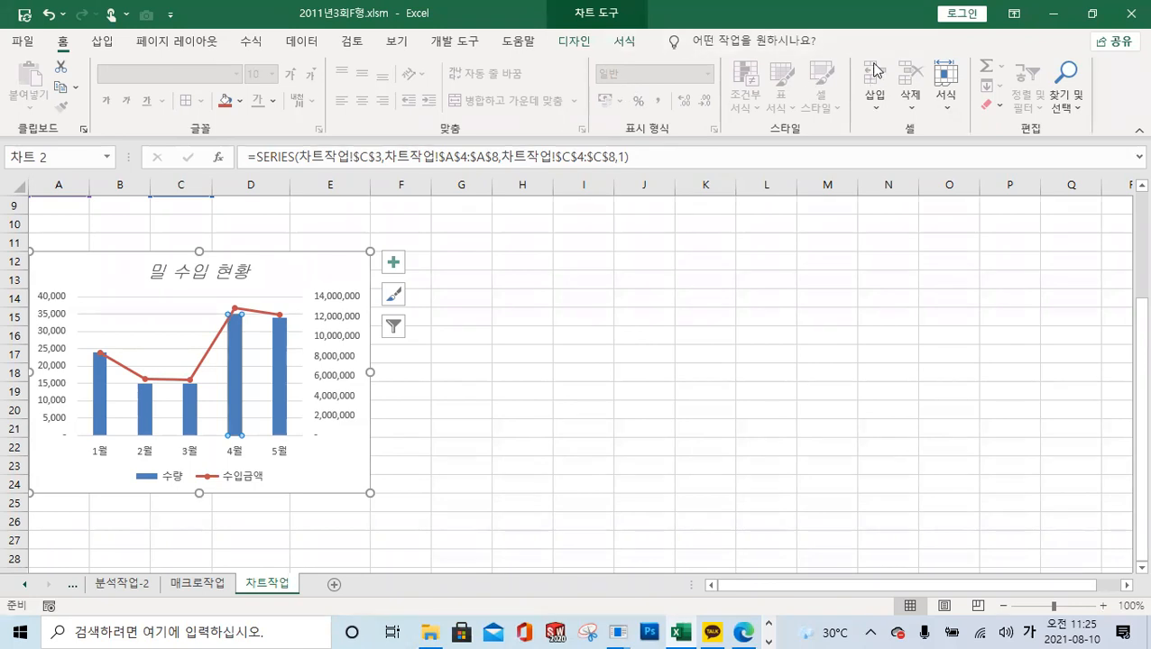
click(1091, 14)
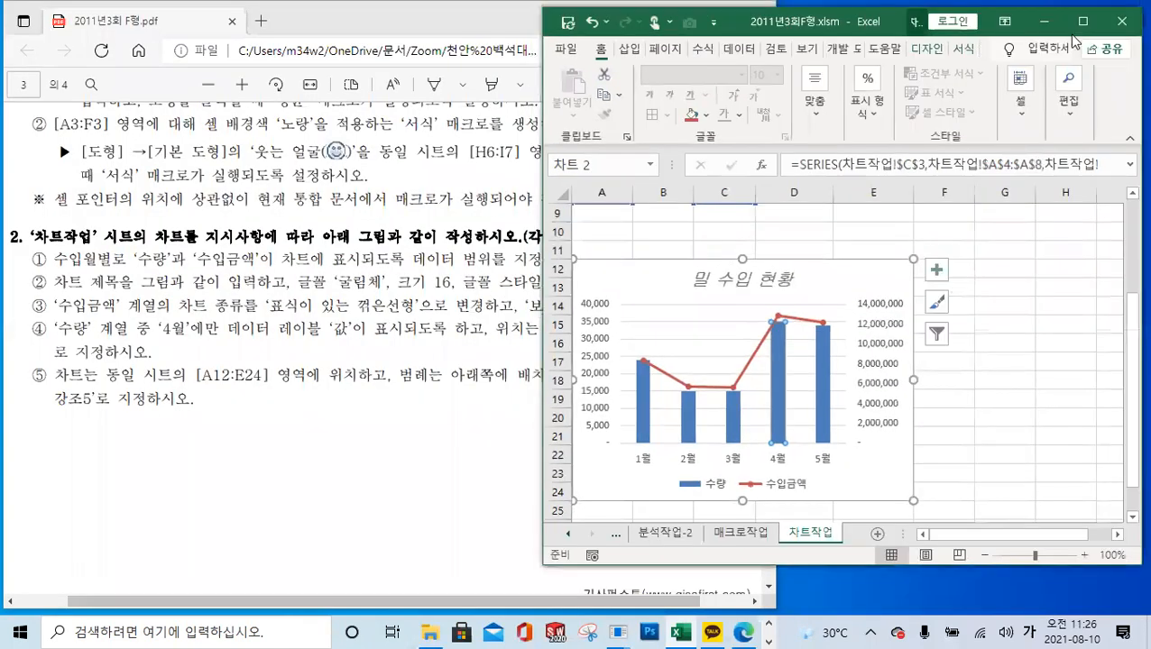
drag(891, 34, 887, 55)
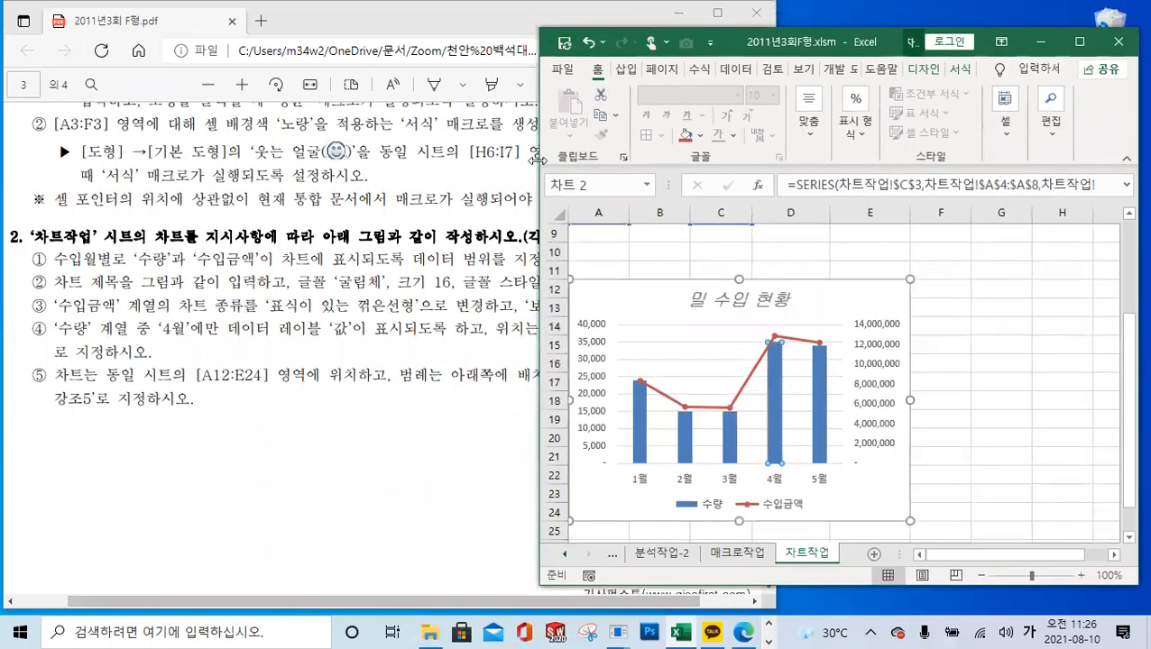
drag(538, 159, 225, 159)
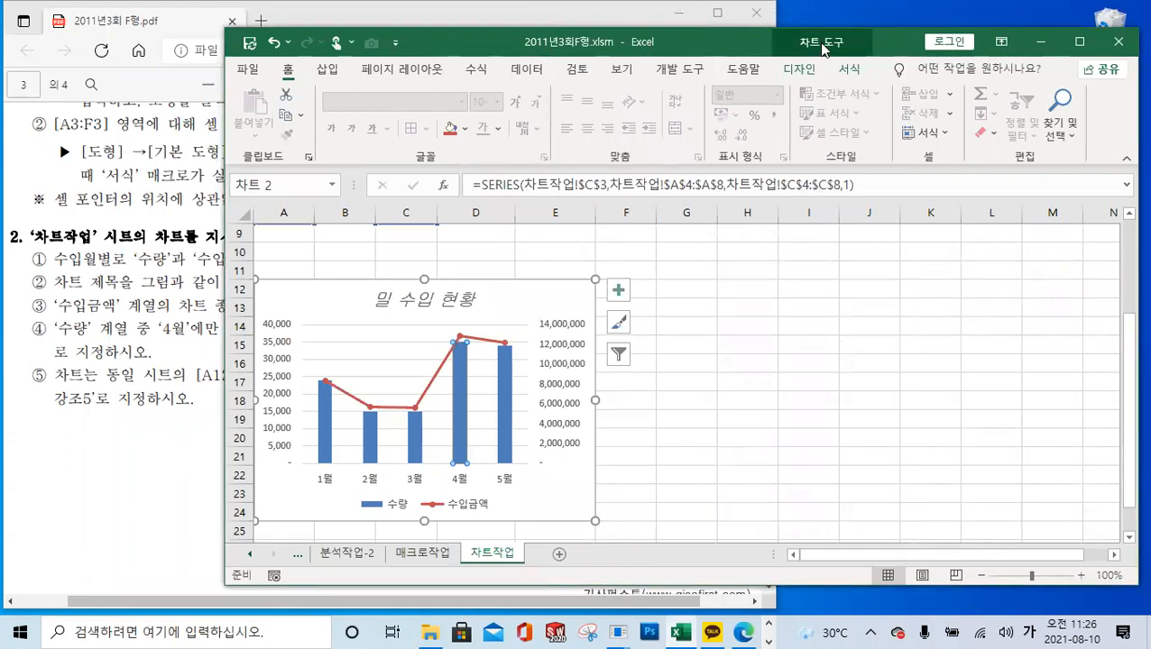
Step: Check the PDF's sample chart and add a data label in the 가운데 position to the 4월 column of the 수량 series
click(802, 70)
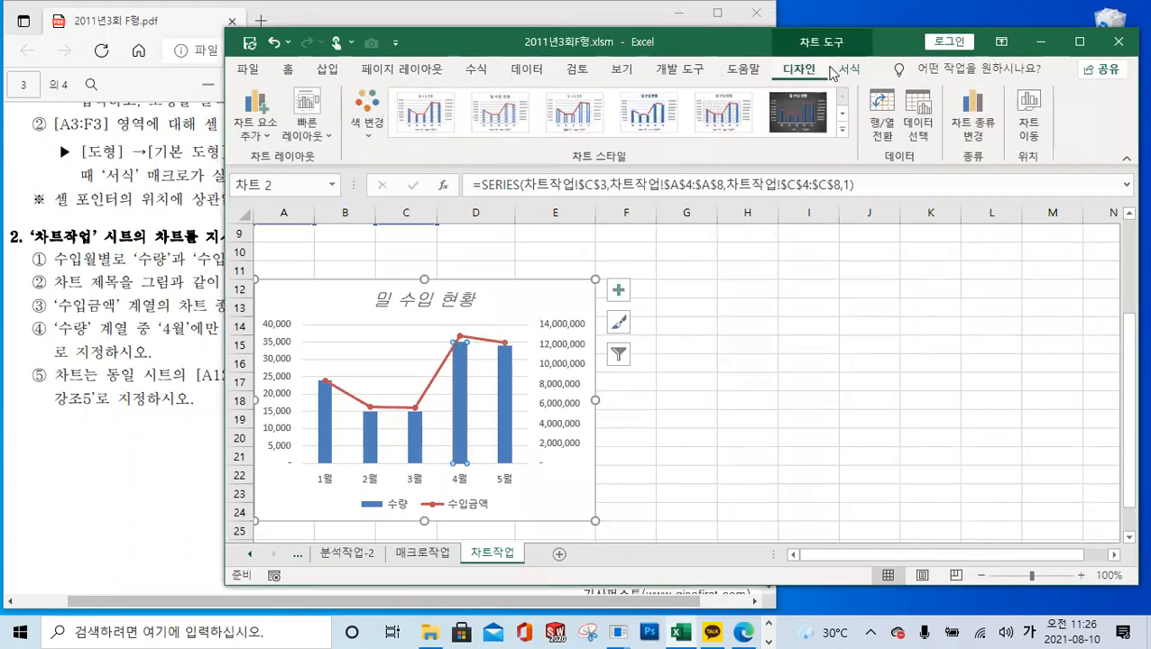
click(848, 70)
click(809, 75)
click(259, 141)
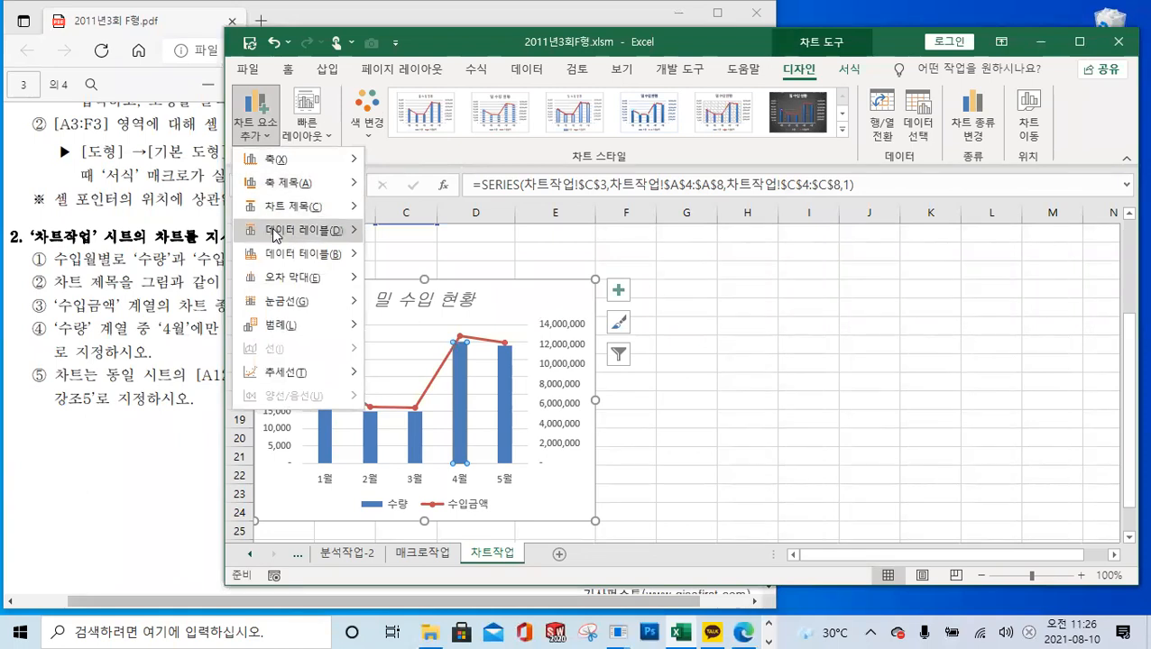
mouse_move(275, 233)
drag(502, 43, 694, 21)
click(202, 303)
scroll(202, 303, down, 5)
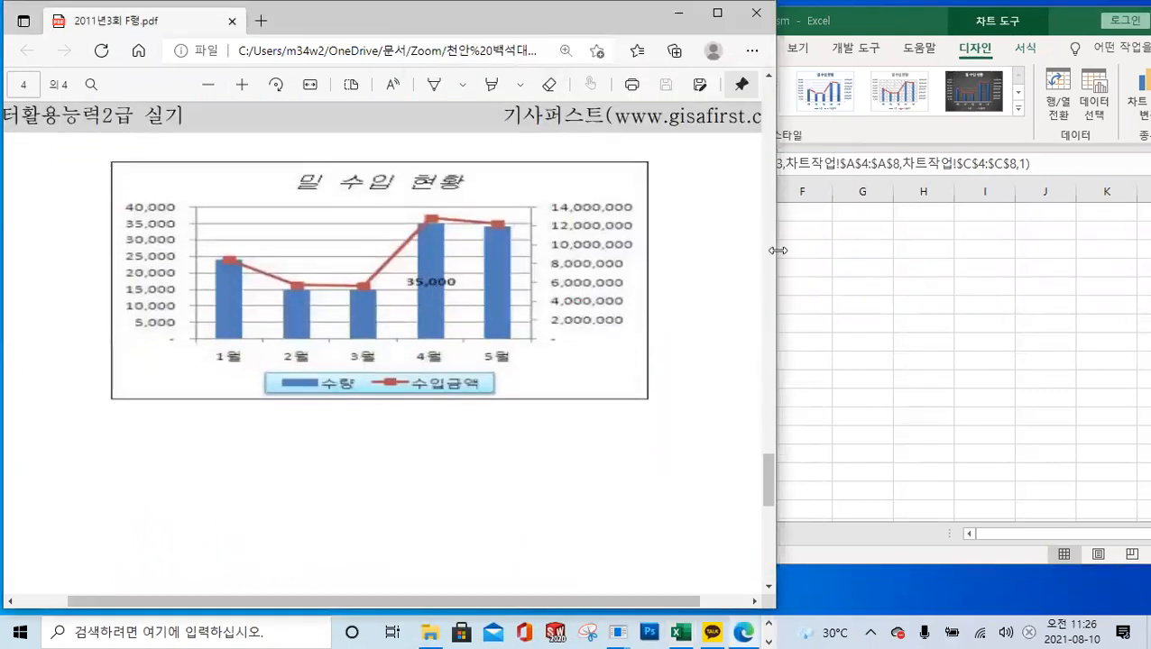
click(910, 249)
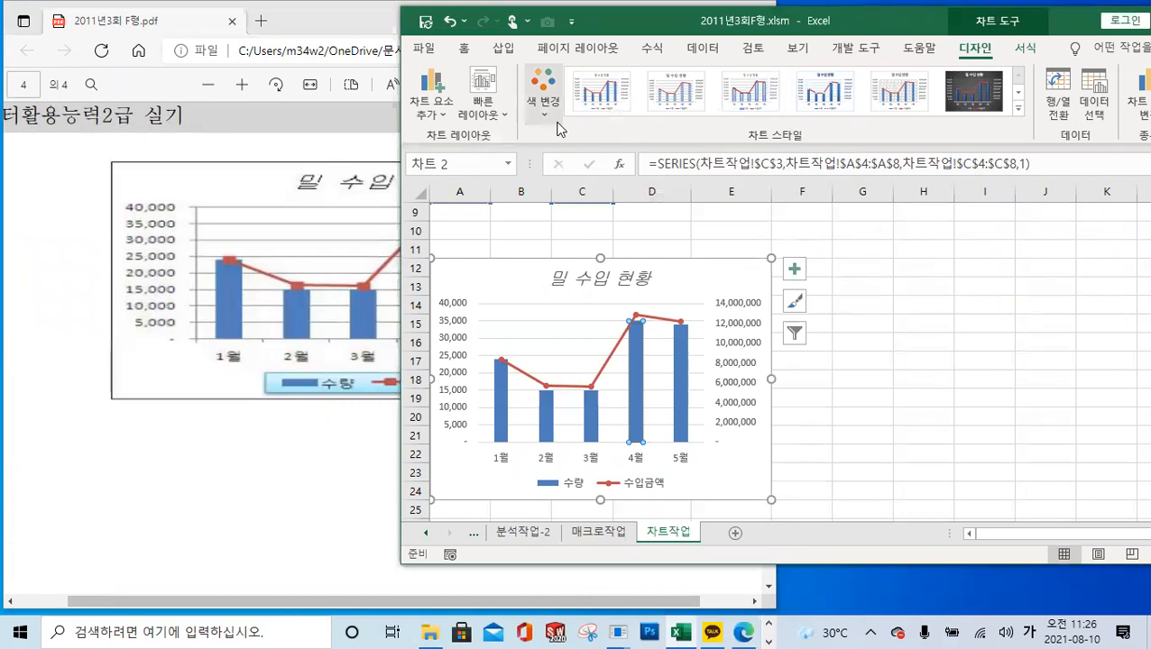
click(433, 117)
mouse_move(480, 217)
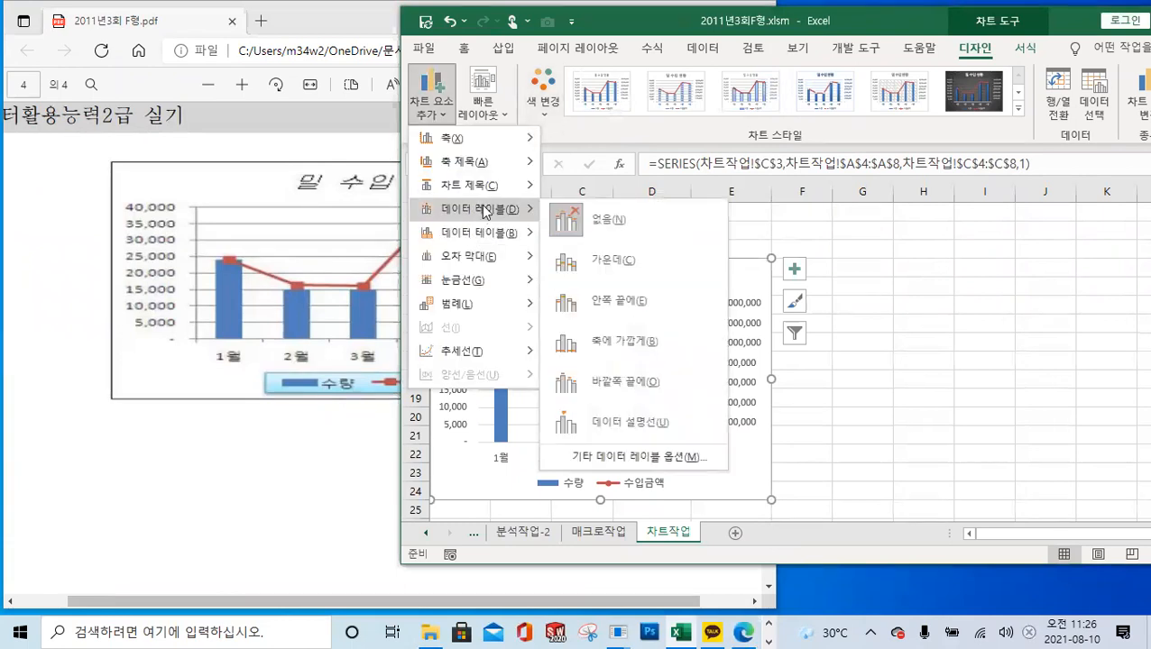
click(612, 259)
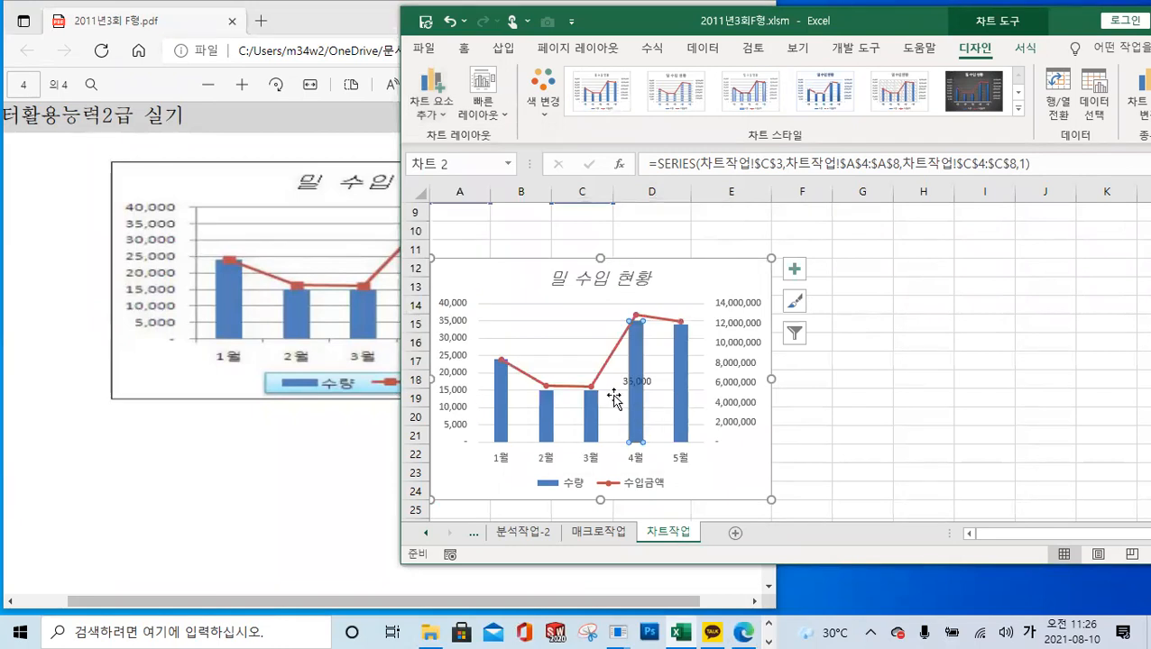
Step: Compare the 4월 data label with the PDF's sample chart and check the font style required for it
click(361, 460)
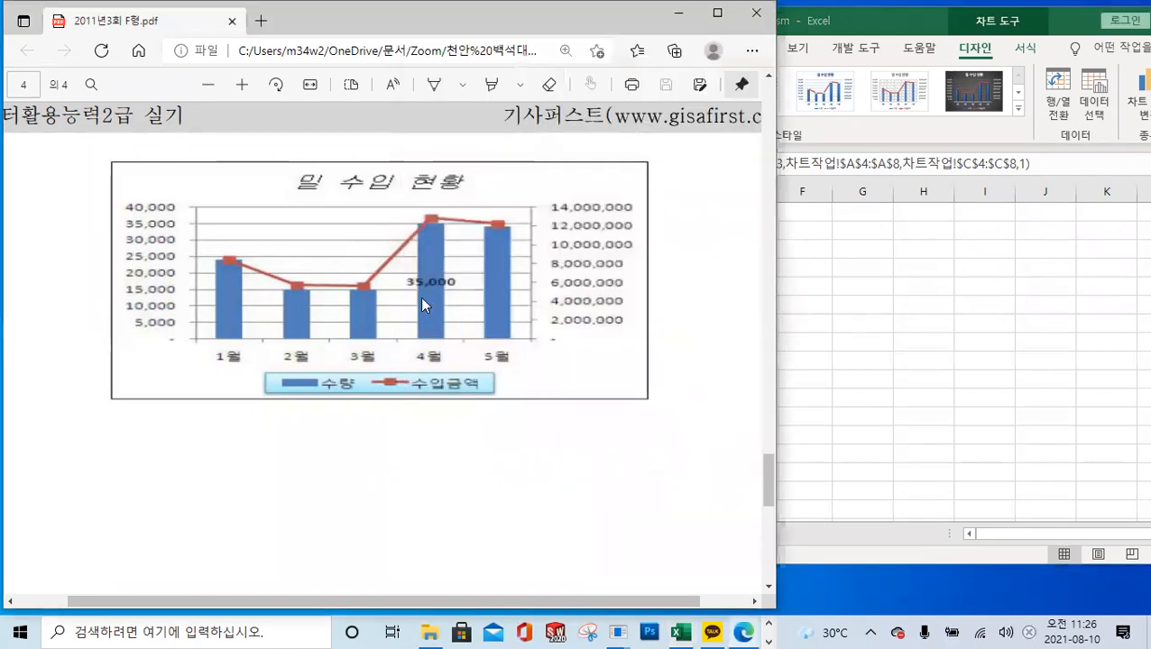
click(817, 334)
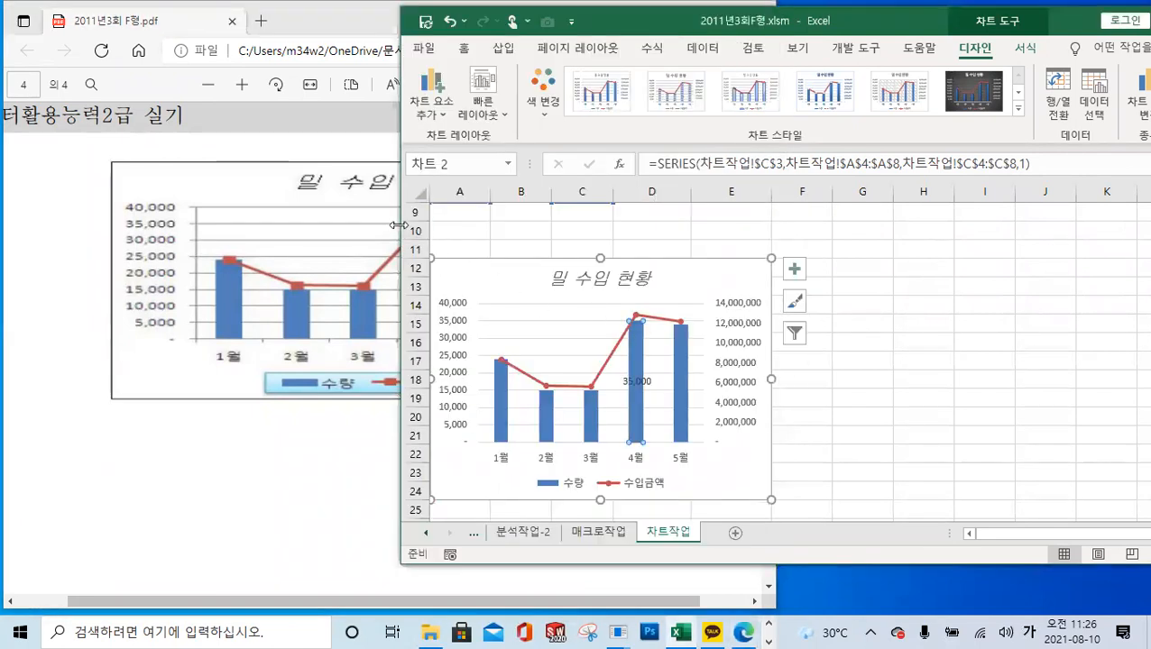
drag(398, 224, 665, 225)
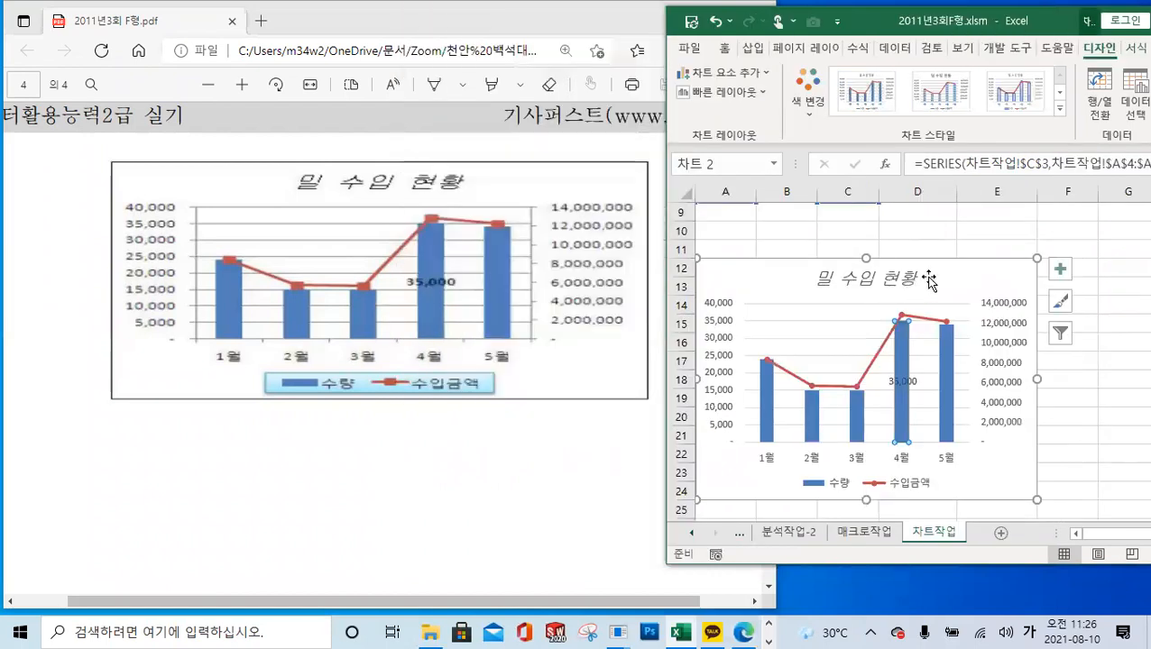
click(475, 460)
scroll(475, 459, up, 10)
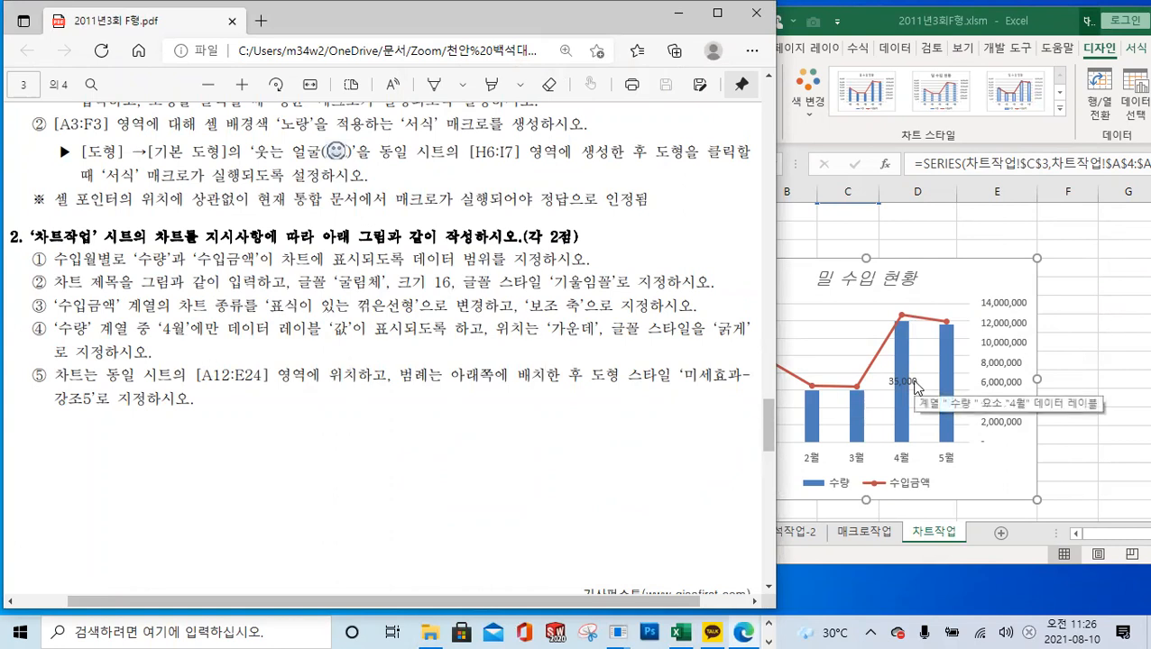
Step: Make the 4월 data label of the 수량 series bold
click(907, 386)
click(906, 384)
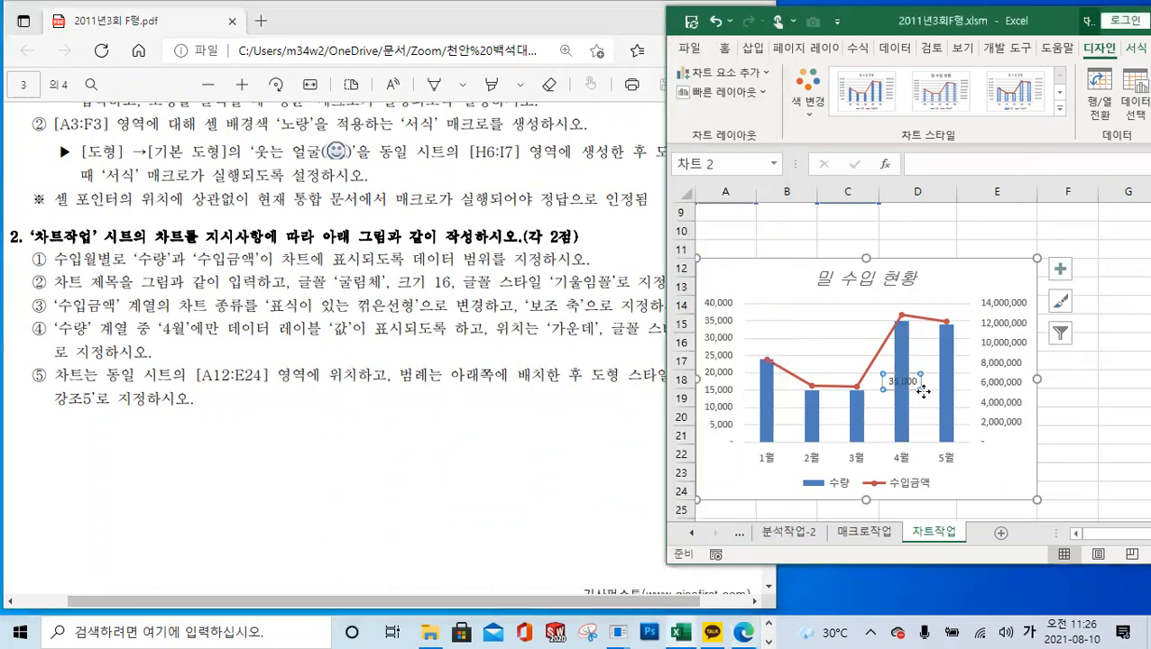
click(724, 48)
click(772, 94)
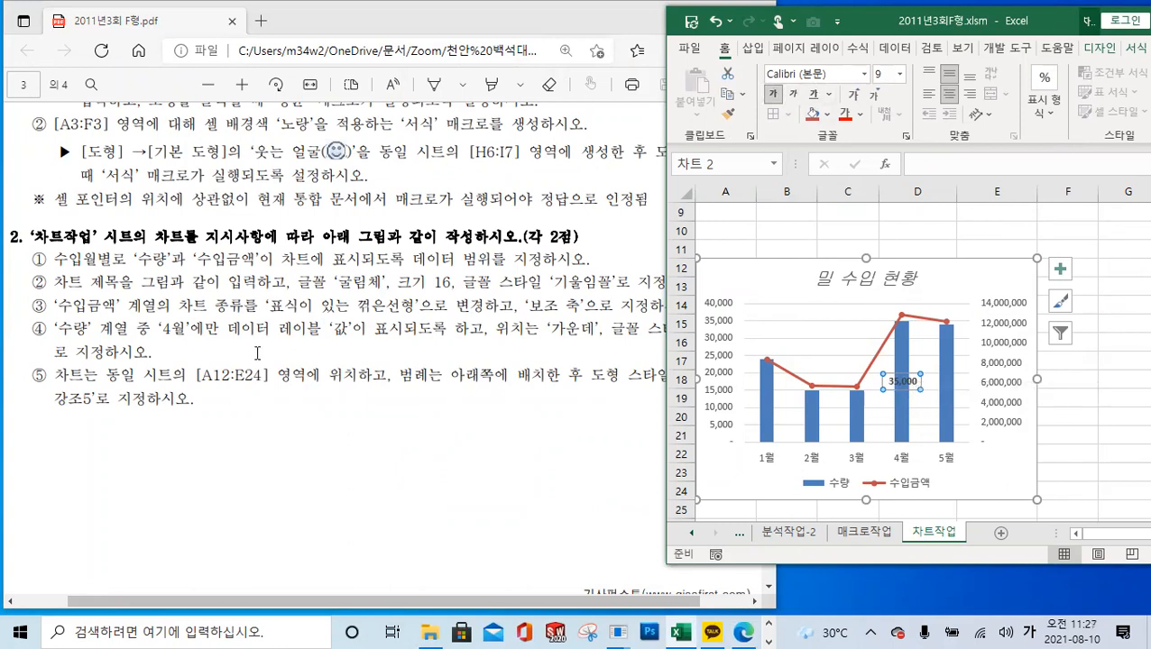
Step: Check the legend instruction in the PDF, then select the chart's legend in Excel and widen the Excel window over the PDF
click(506, 436)
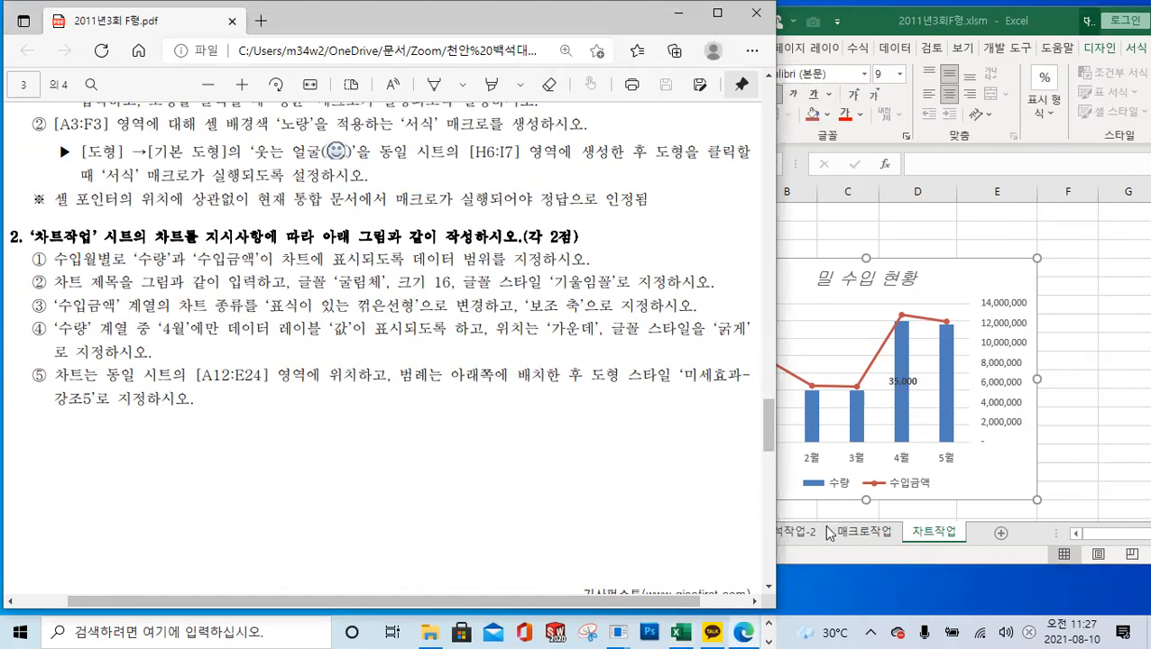
click(903, 482)
click(896, 488)
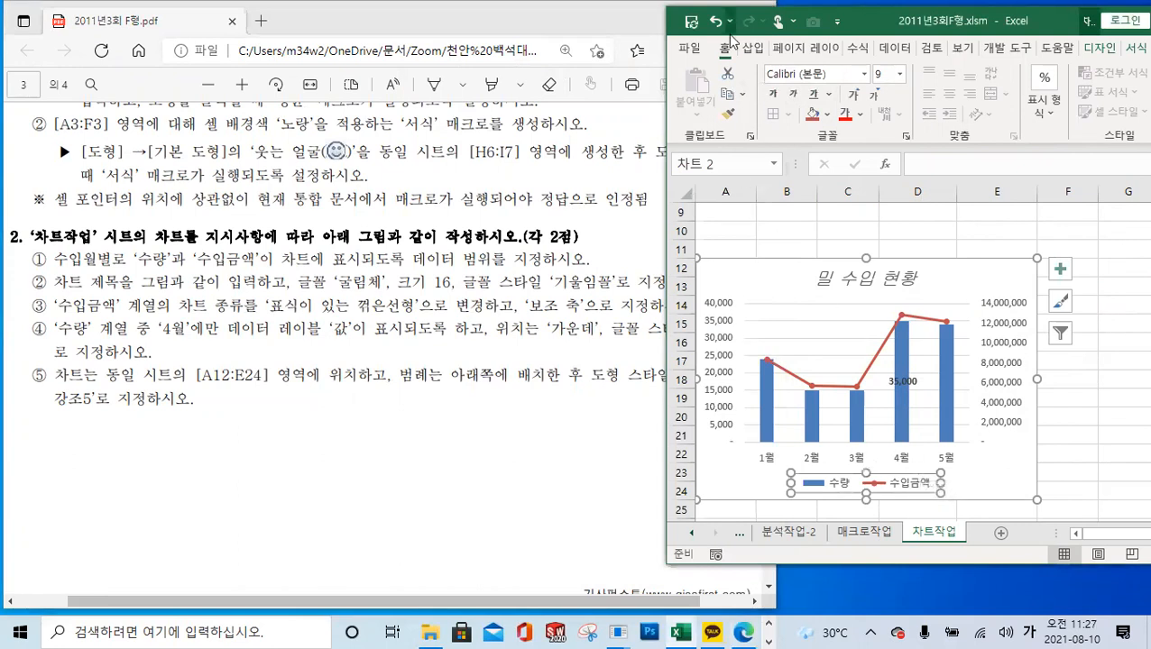
drag(730, 35, 638, 39)
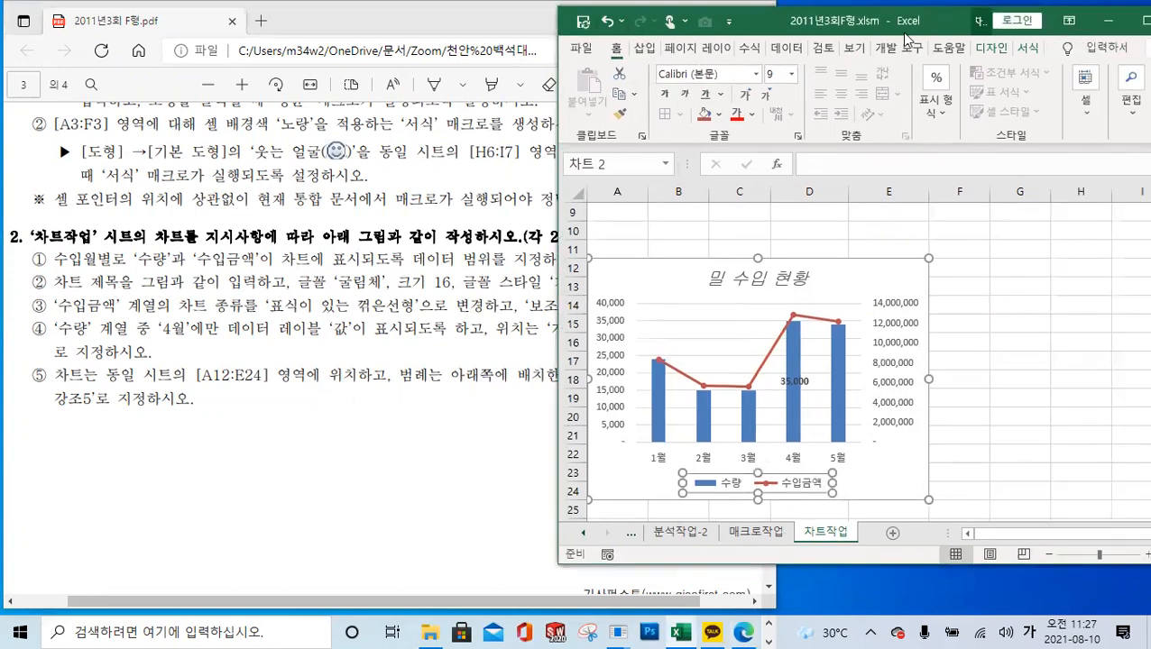
click(1090, 112)
click(1088, 115)
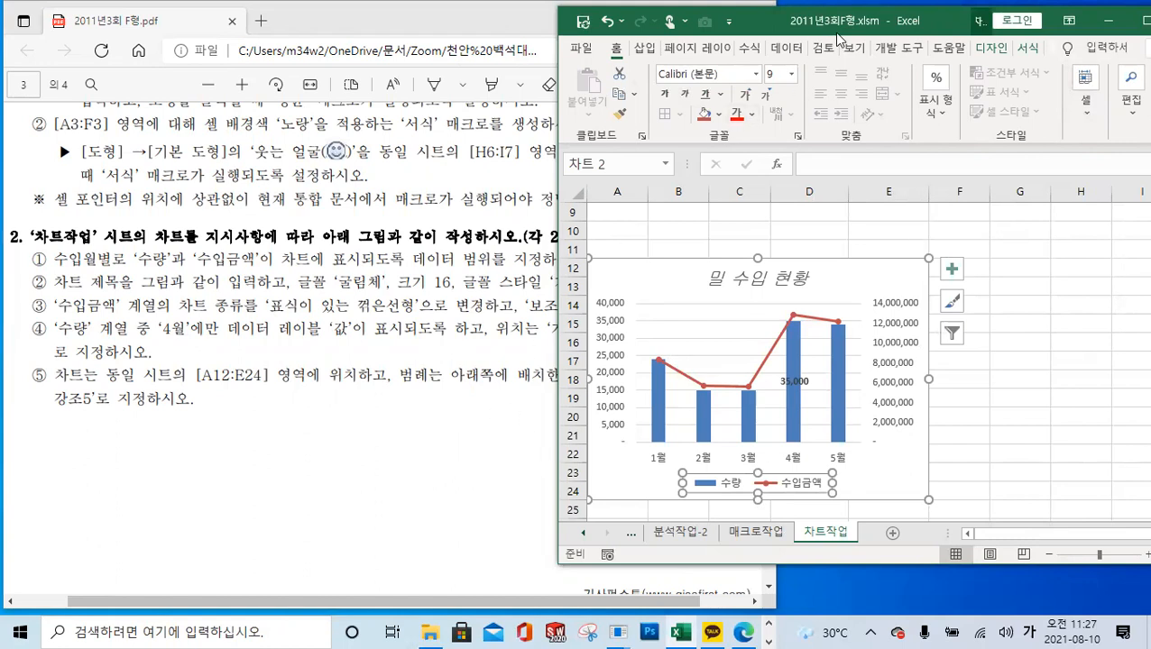
drag(839, 38, 754, 56)
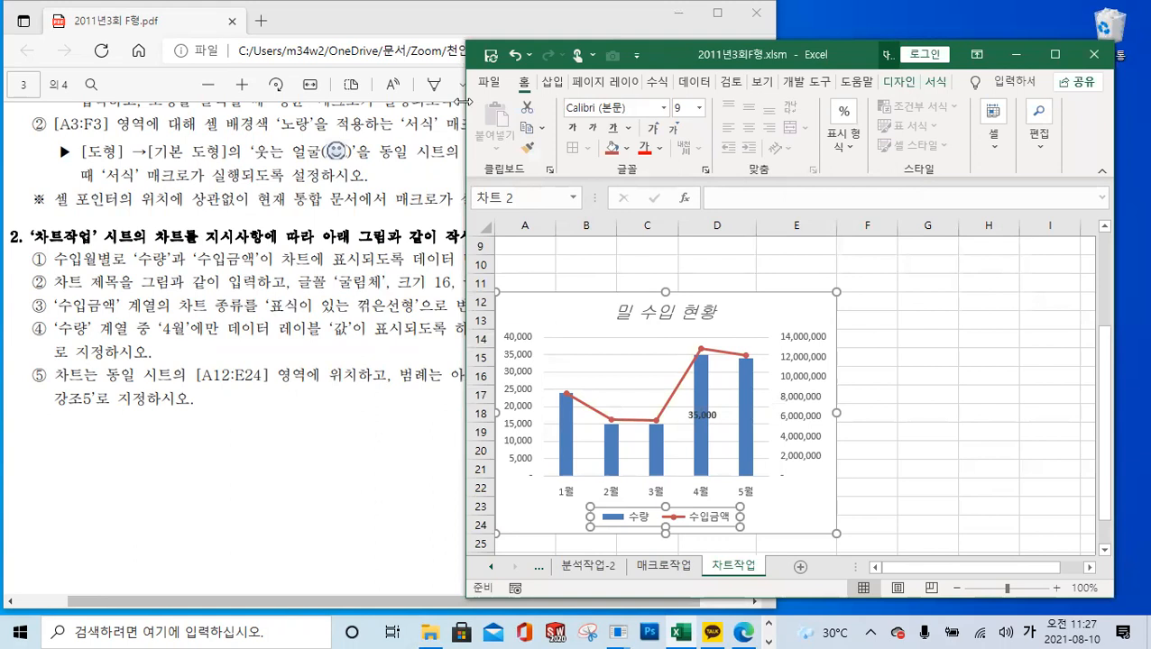
drag(468, 101, 73, 101)
click(701, 88)
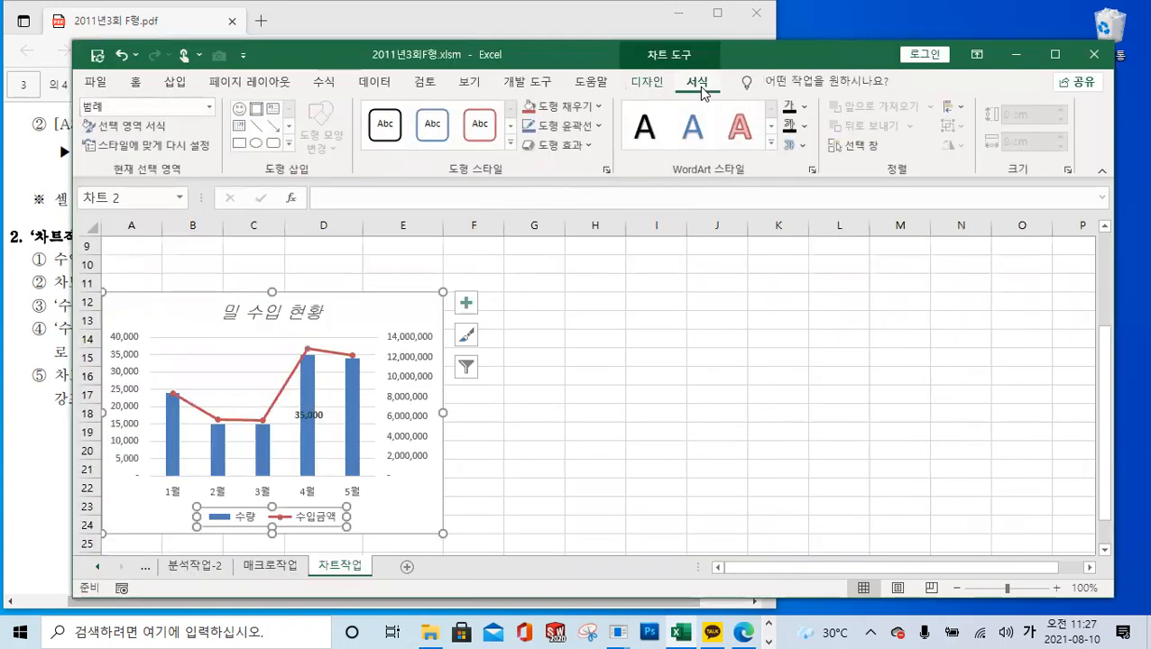
click(597, 108)
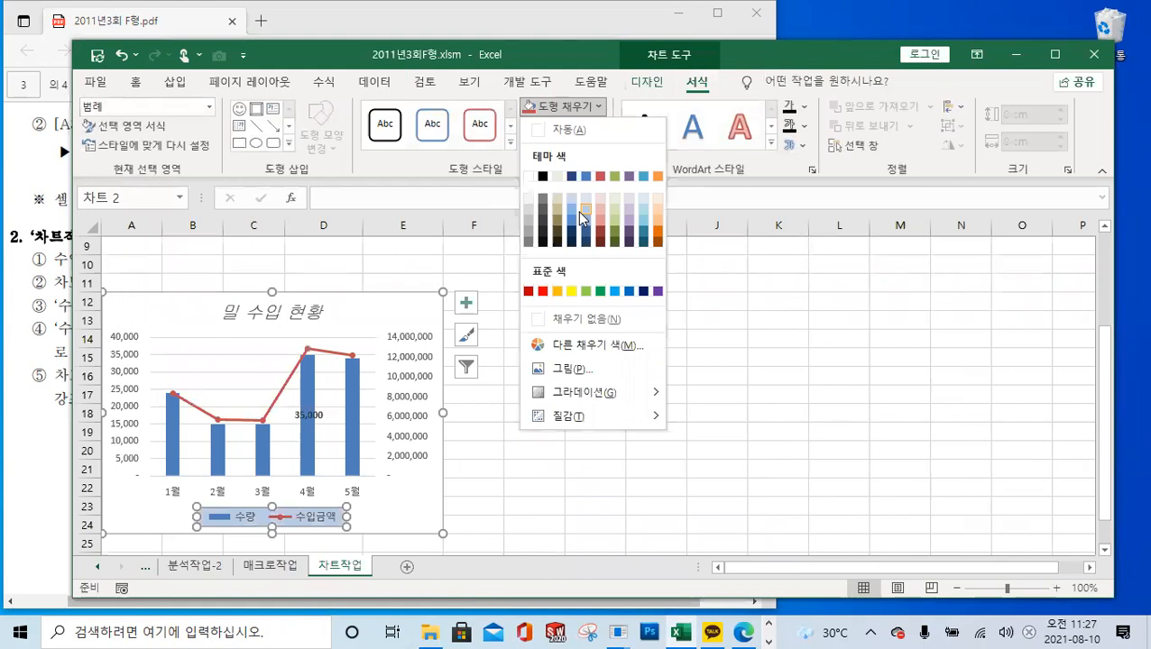
click(598, 107)
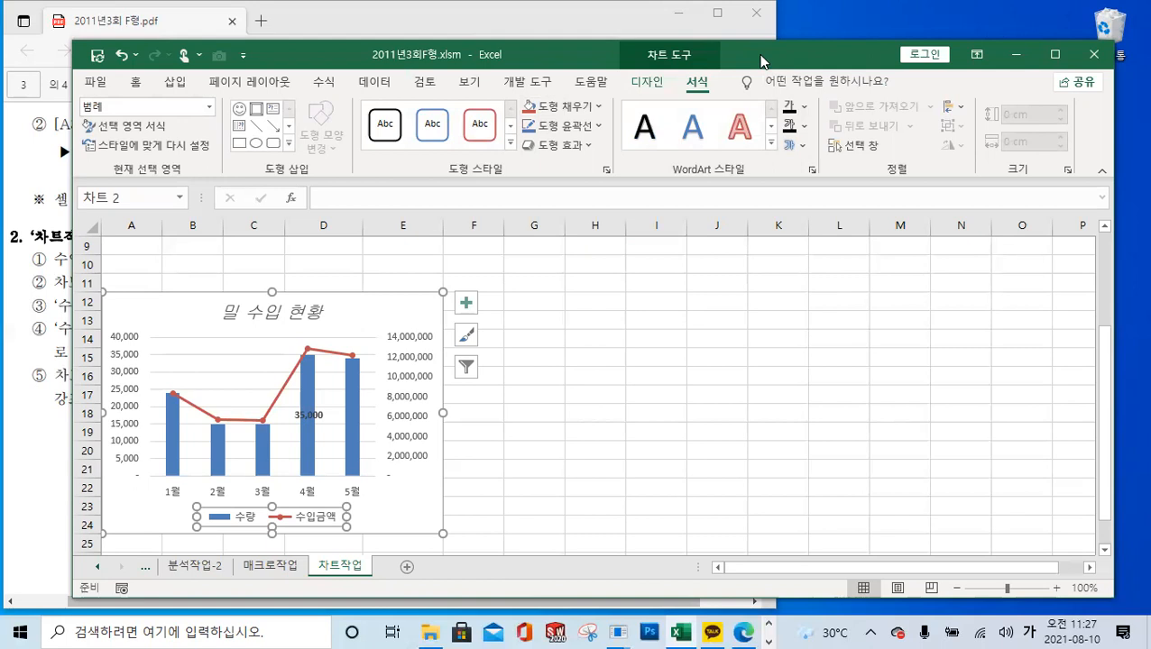
drag(760, 60, 798, 42)
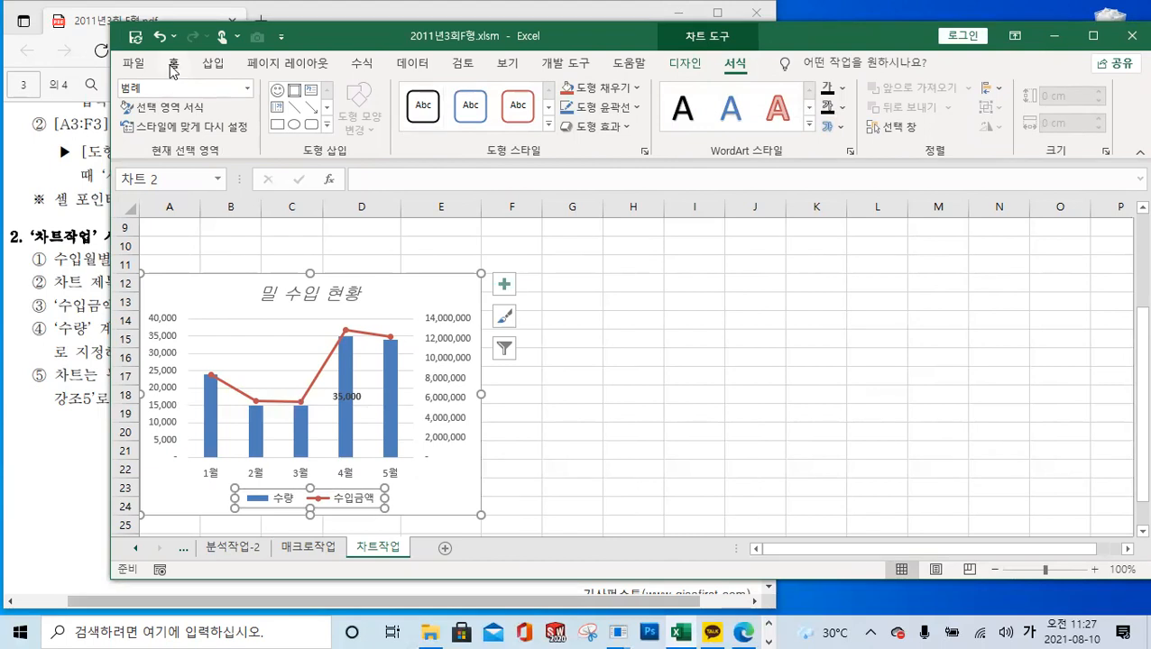
click(172, 67)
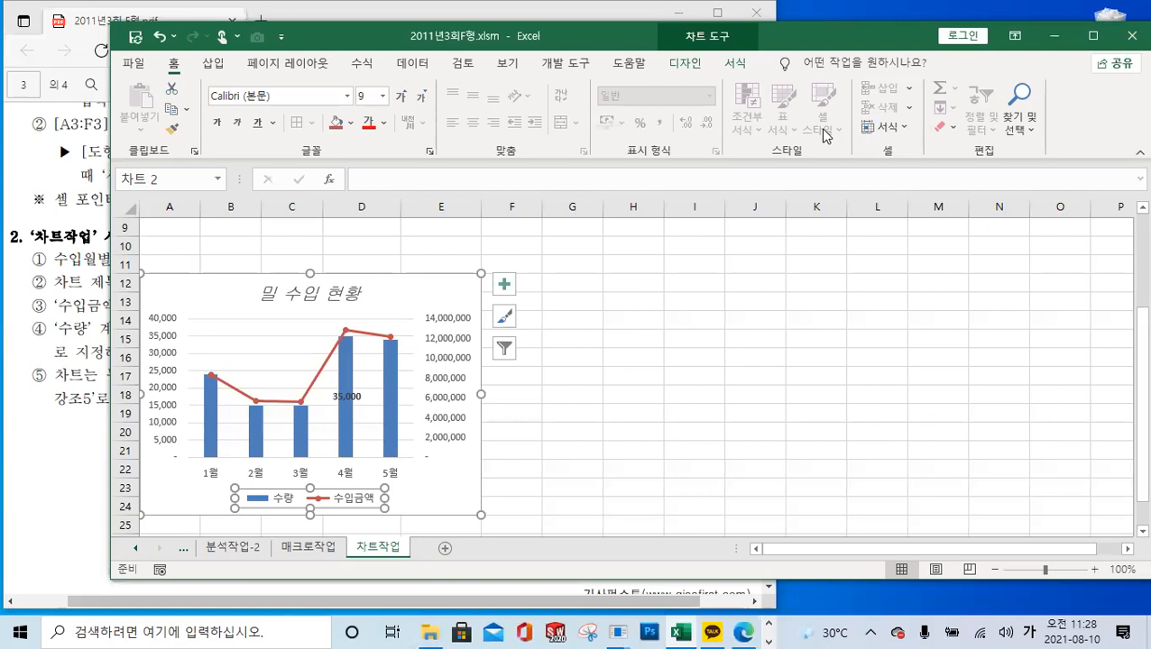
Step: Apply the shape style 미세 효과 - 바다색, 강조 5 to the chart's legend and return to the PDF instructions
click(734, 65)
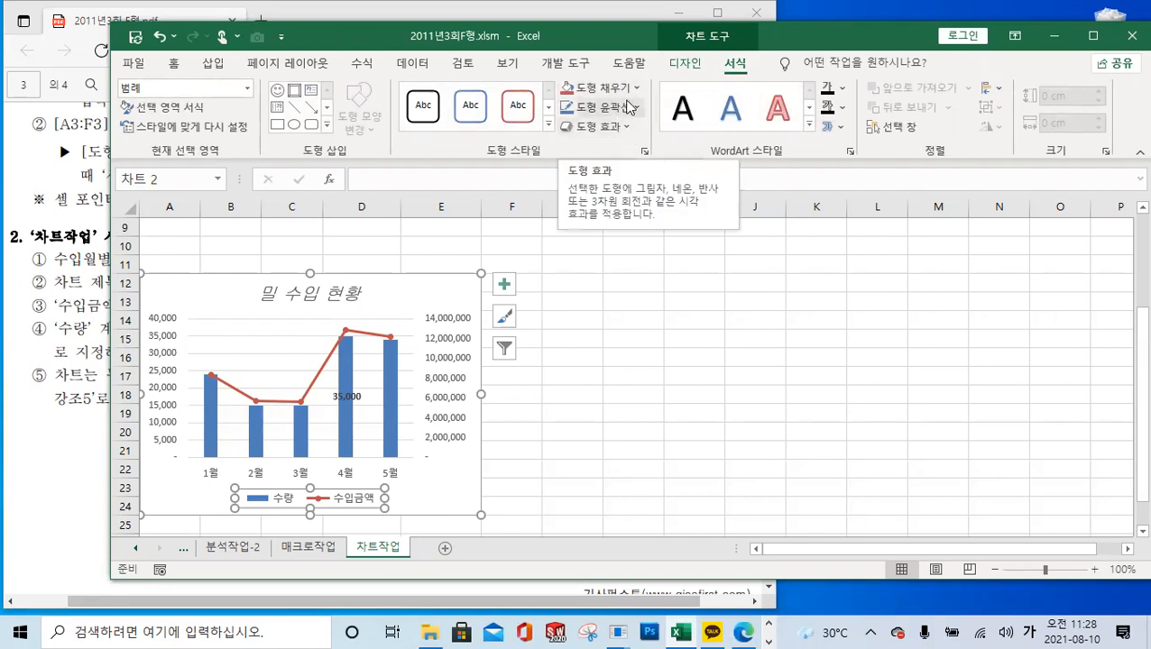
click(635, 88)
click(636, 90)
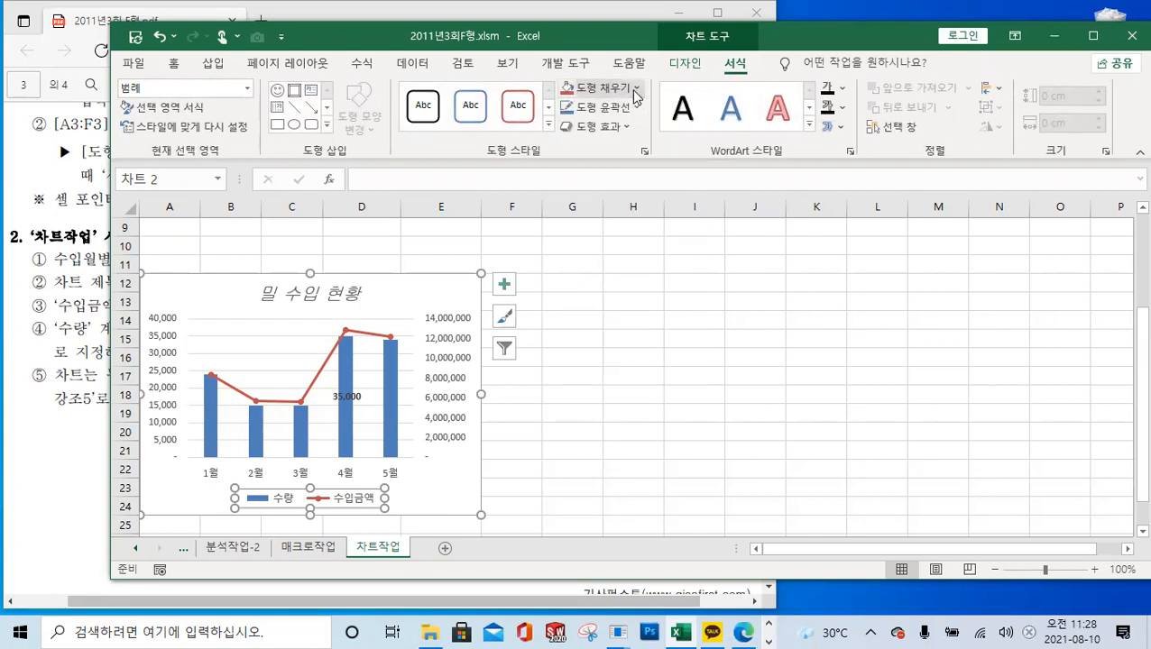
click(548, 124)
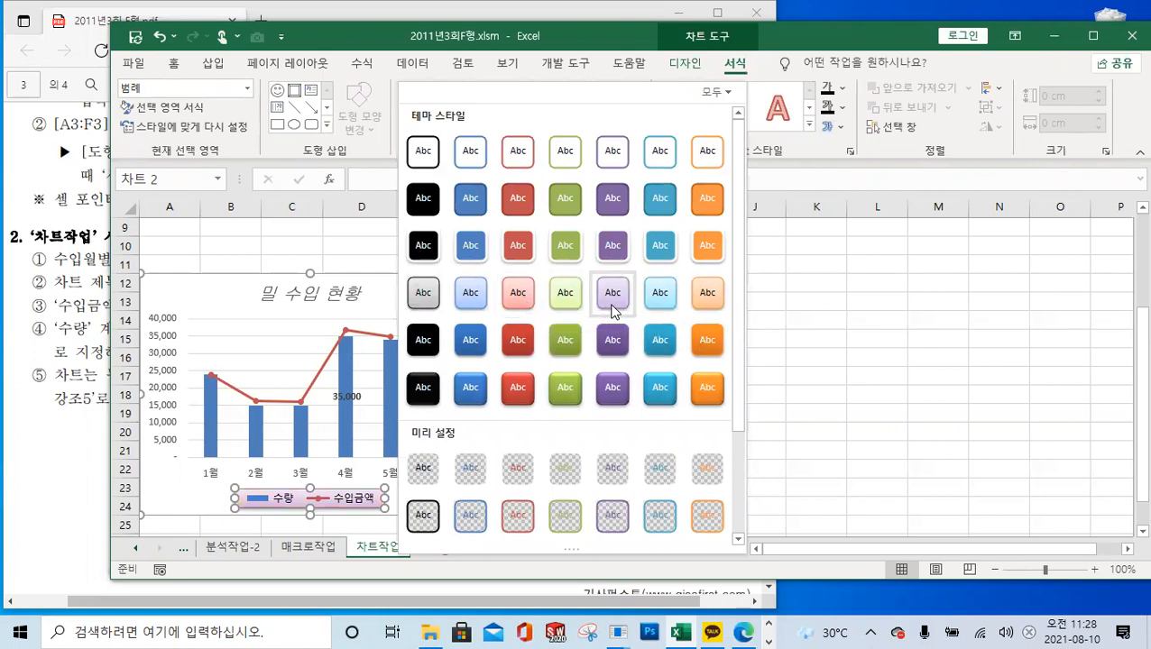
drag(623, 70, 623, 58)
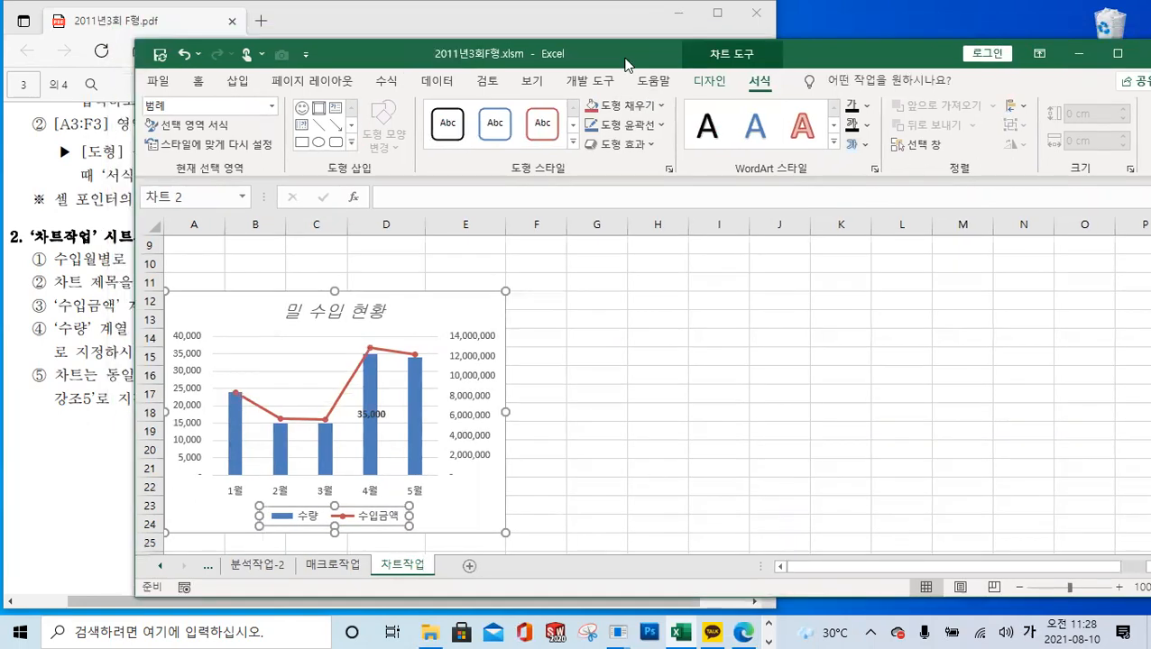
click(571, 140)
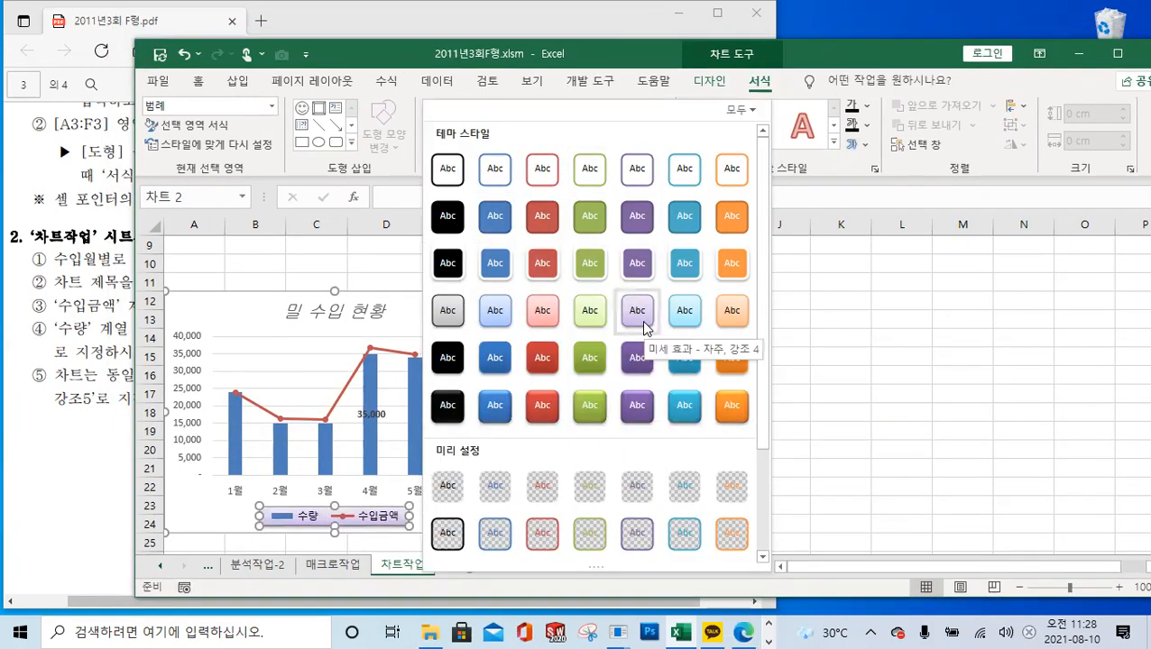
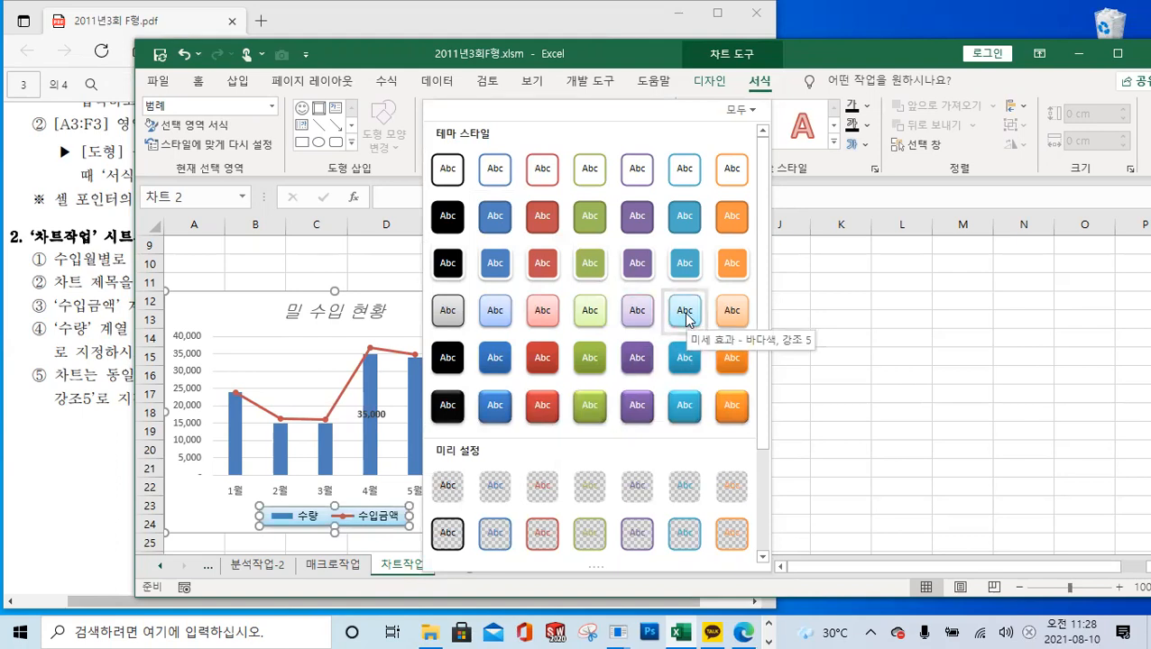
click(685, 310)
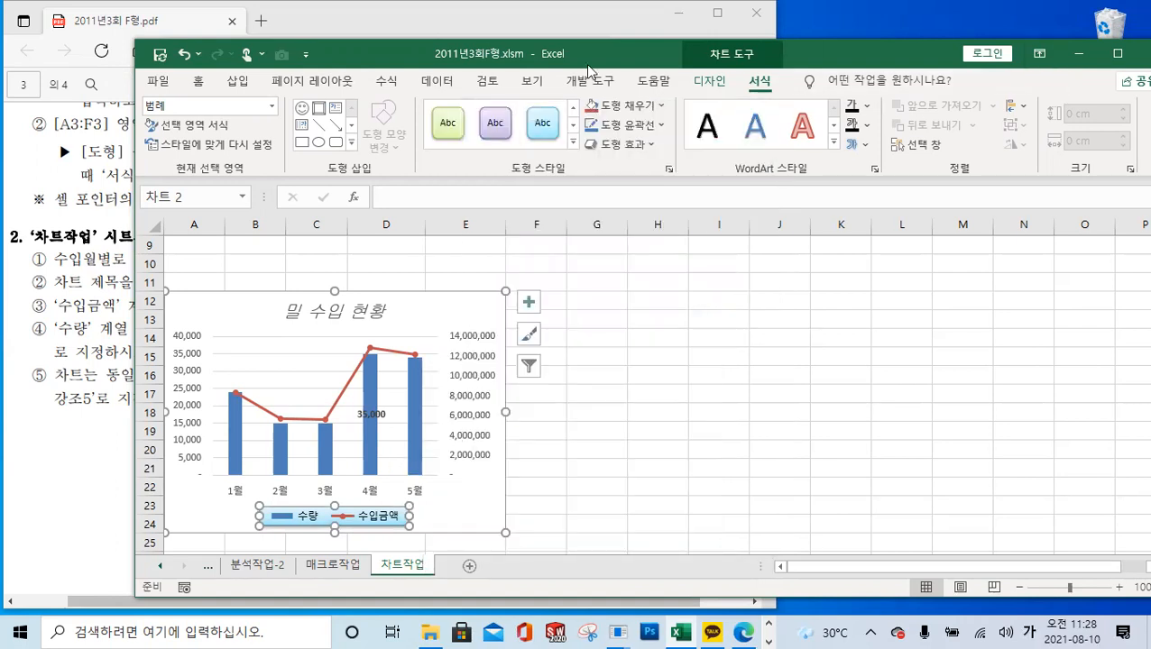
click(488, 32)
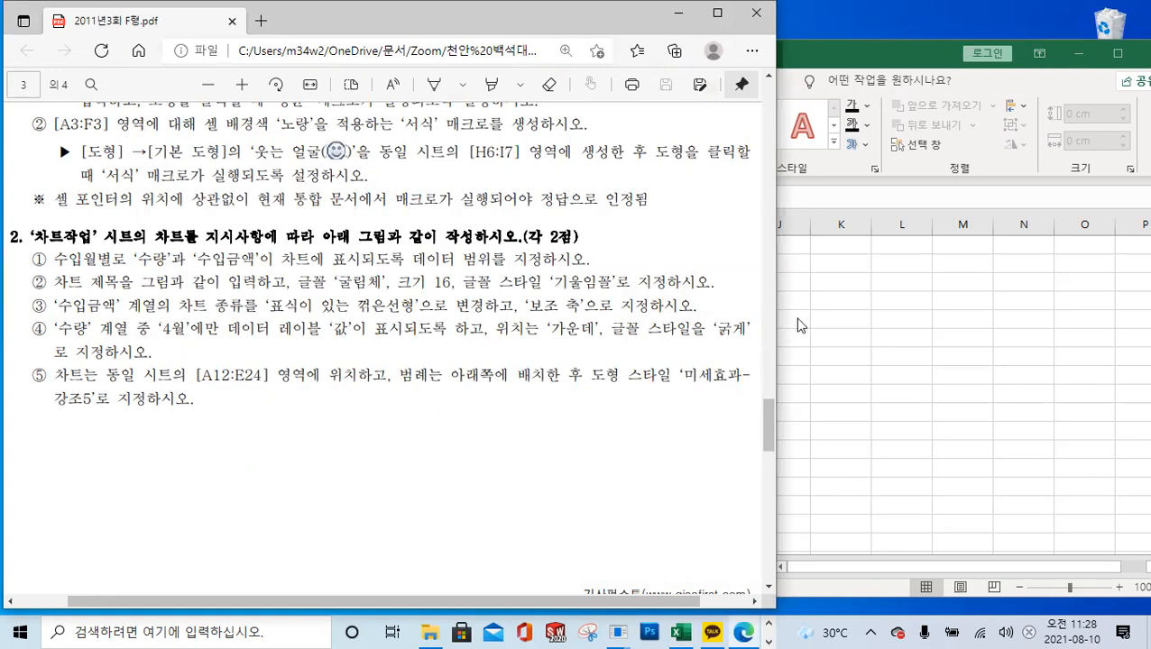
Step: Examine the wheat import table and the finished chart on the 차트작업 sheet
click(870, 310)
click(772, 315)
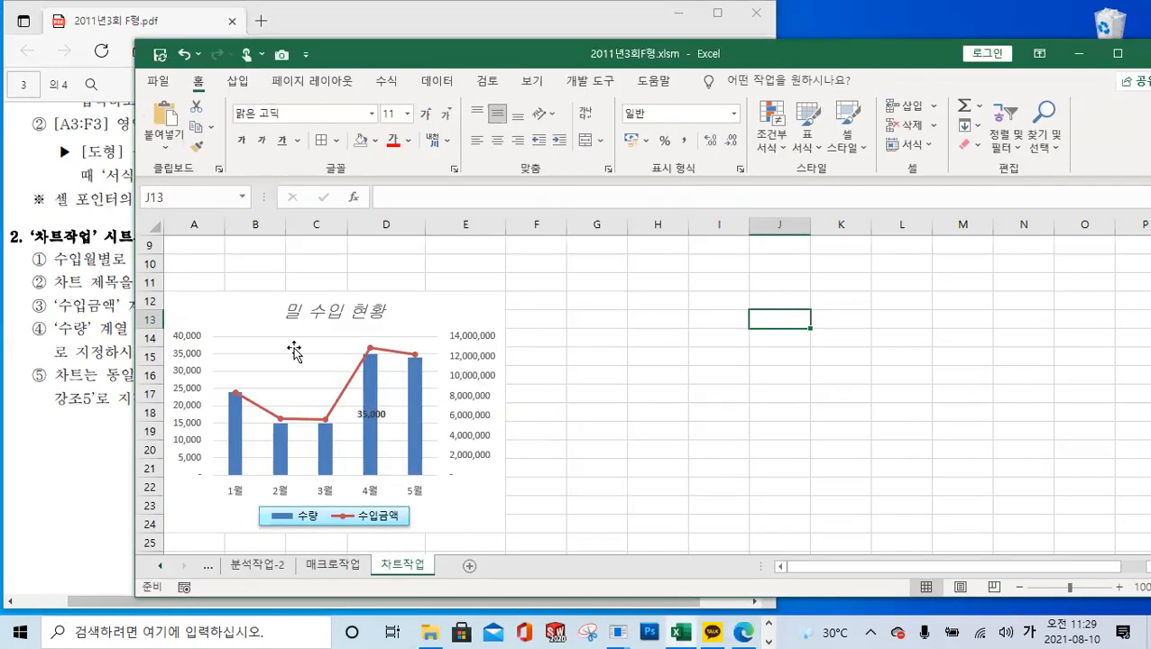
scroll(295, 349, up, 3)
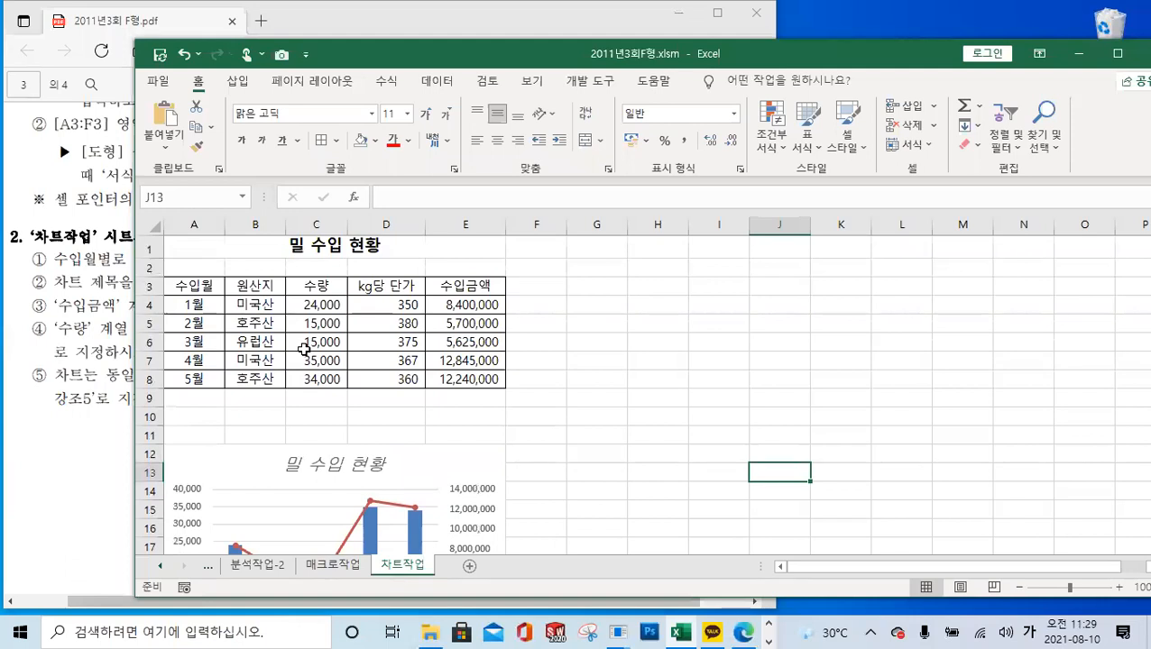
scroll(303, 343, down, 3)
scroll(306, 345, up, 8)
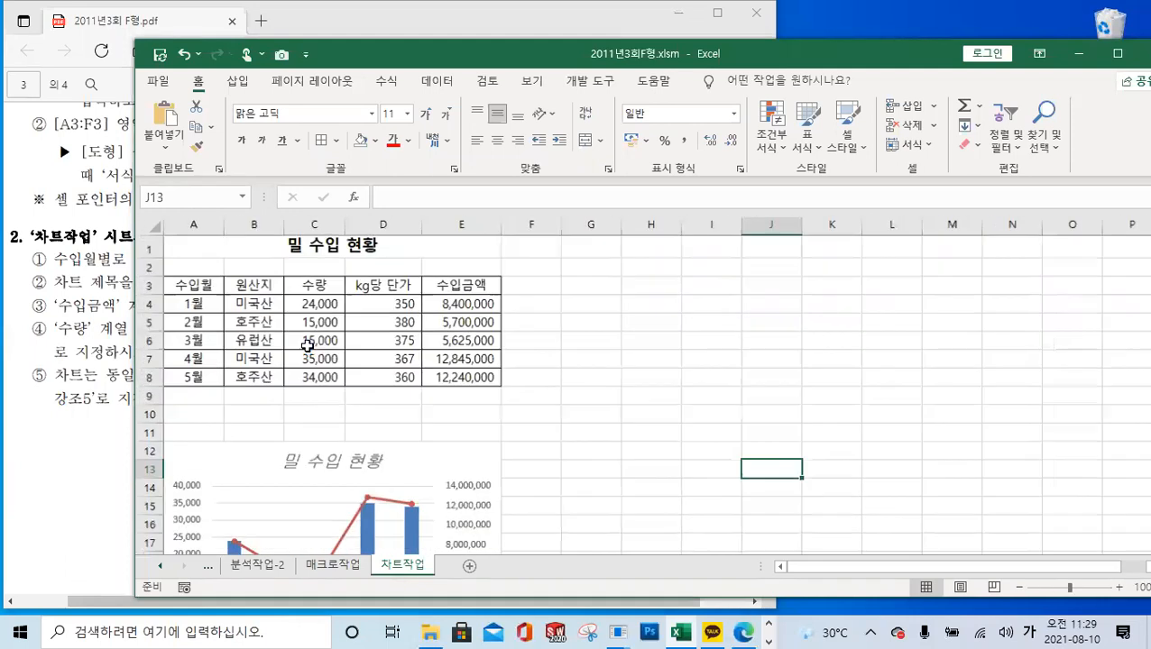
drag(640, 479, 11, 469)
click(839, 371)
scroll(802, 417, down, 3)
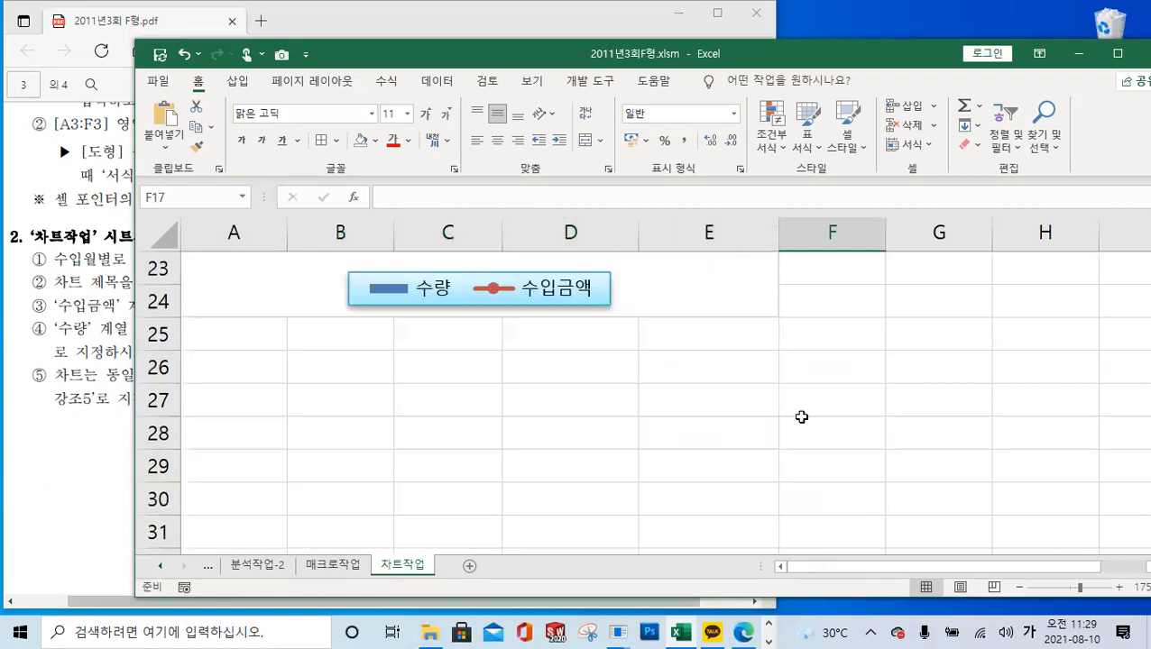
scroll(802, 417, up, 7)
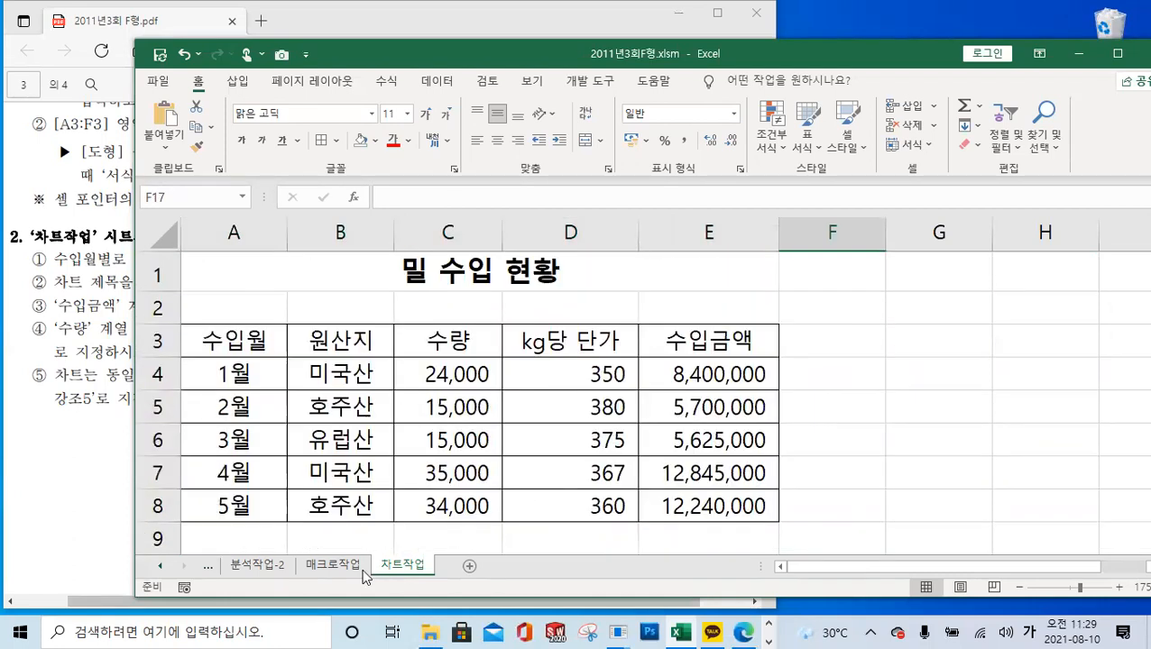
Step: Open the 계산작업 worksheet and zoom it to 160%
click(161, 566)
click(160, 567)
click(161, 567)
click(161, 567)
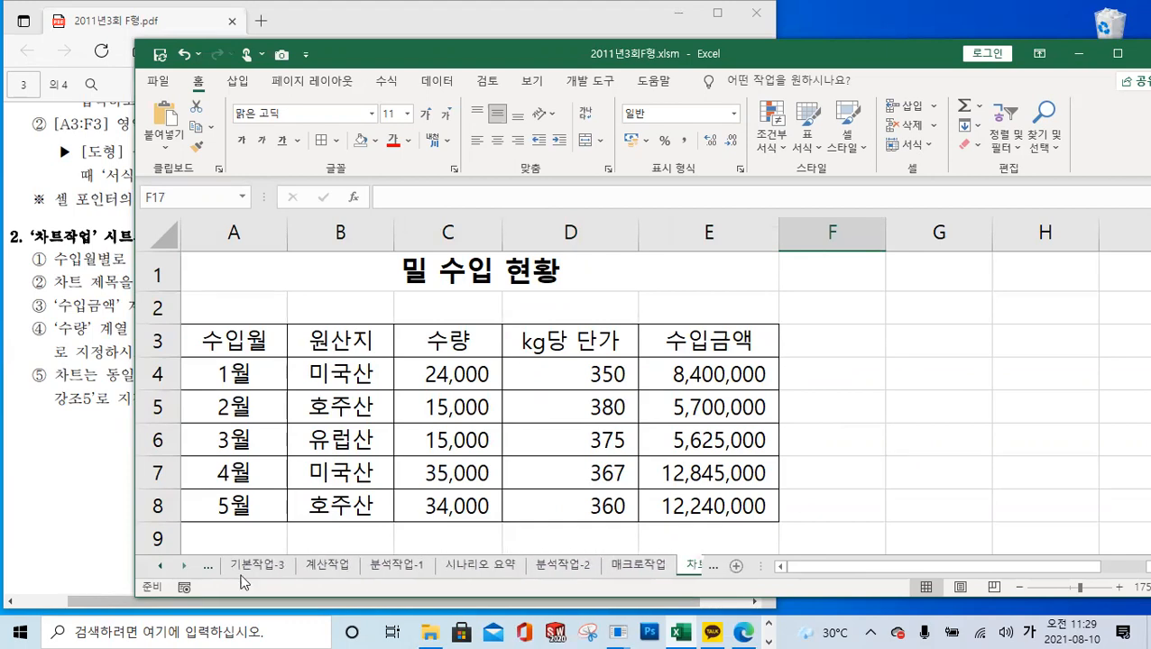
click(327, 573)
click(320, 342)
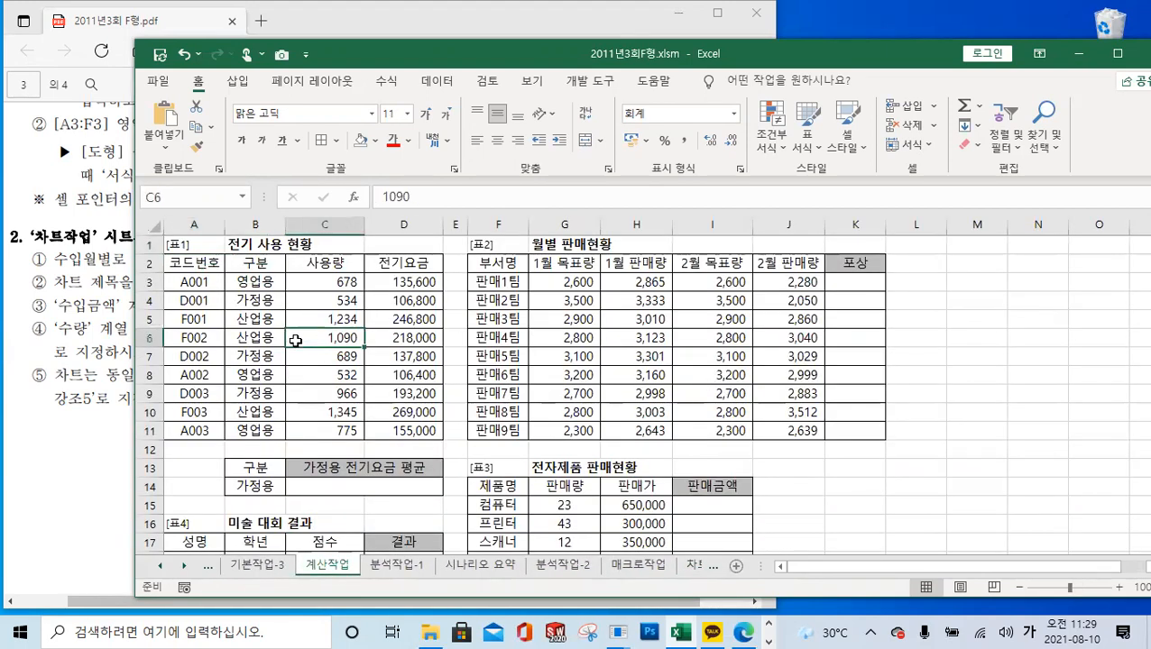
ctrl+scroll(296, 339, up, 2)
ctrl+scroll(1123, 81, up, 2)
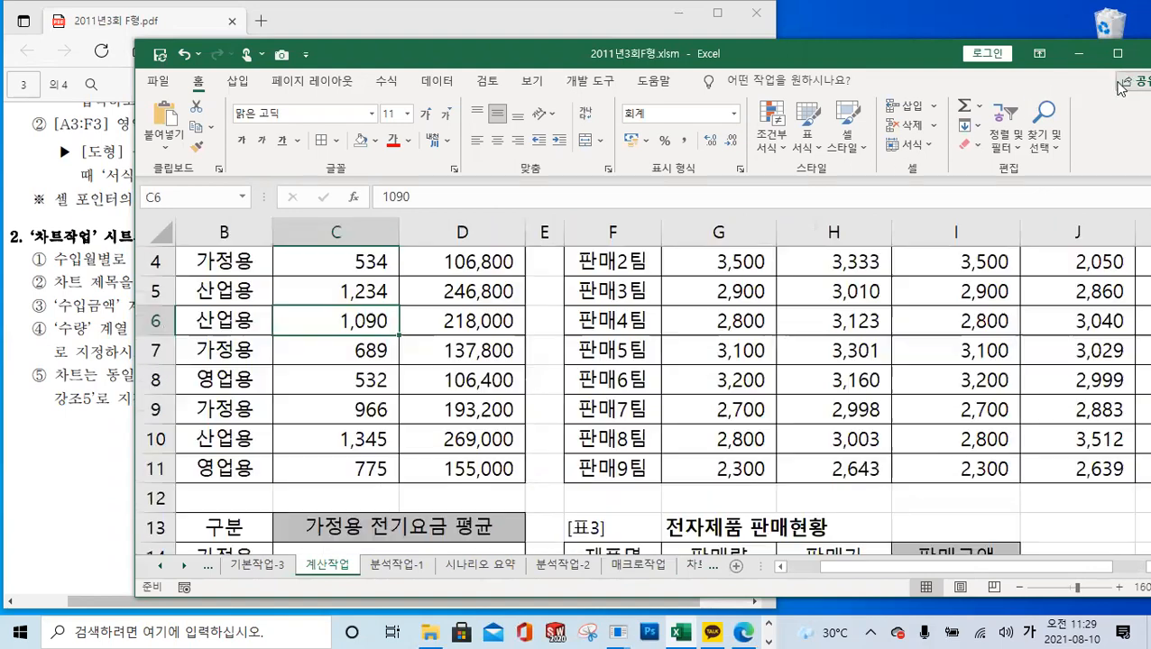
Step: Collapse the ribbon, then move and narrow the Excel window so the exam PDF shows beside it
drag(755, 56, 718, 34)
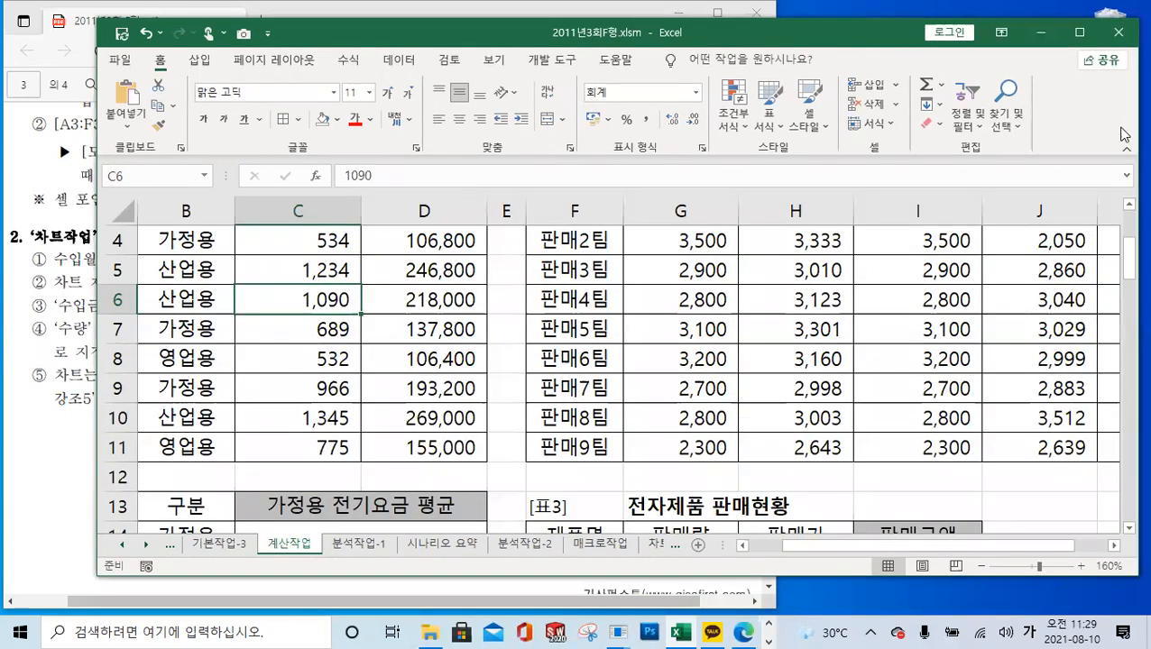
click(1126, 150)
drag(821, 42, 839, 23)
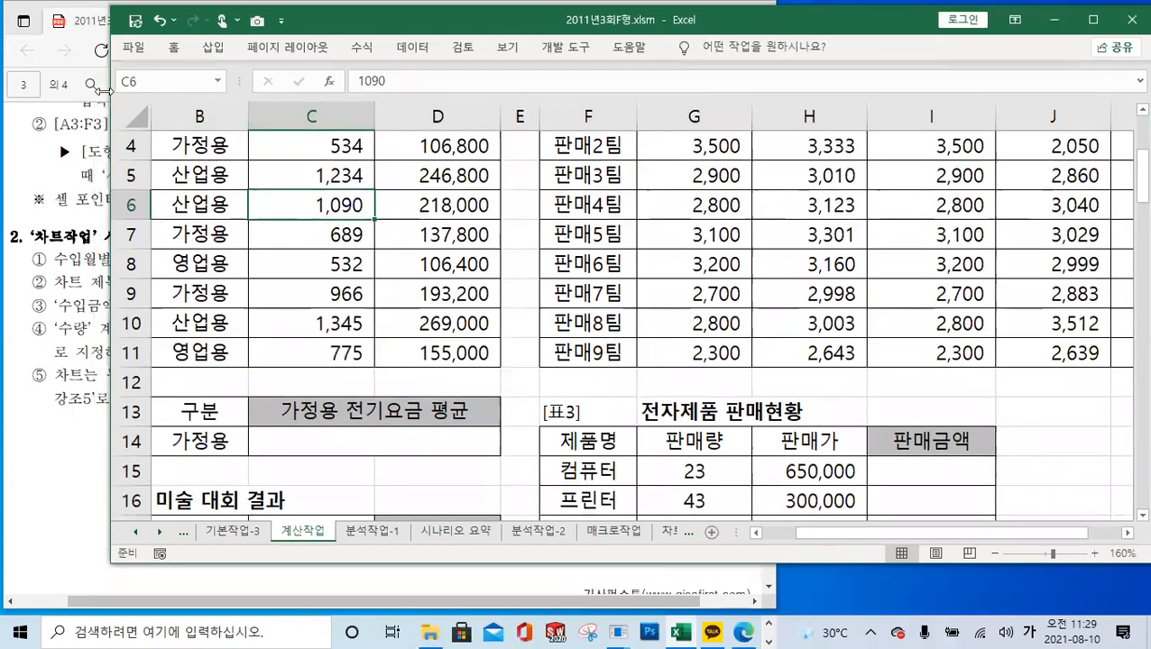
drag(104, 90, 441, 91)
Step: Find the 문제2 계산작업 section in the exam PDF and look over its questions
click(254, 302)
scroll(252, 301, down, 5)
scroll(253, 302, up, 3)
scroll(254, 302, up, 3)
scroll(253, 302, up, 5)
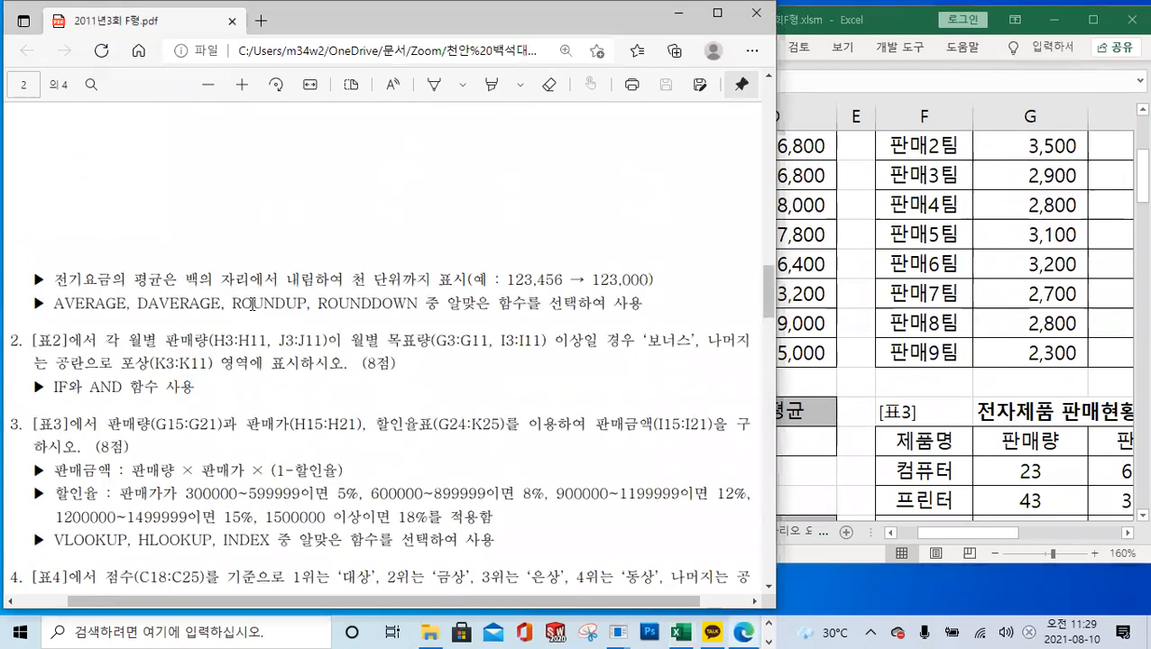
scroll(253, 304, down, 1)
scroll(253, 304, down, 2)
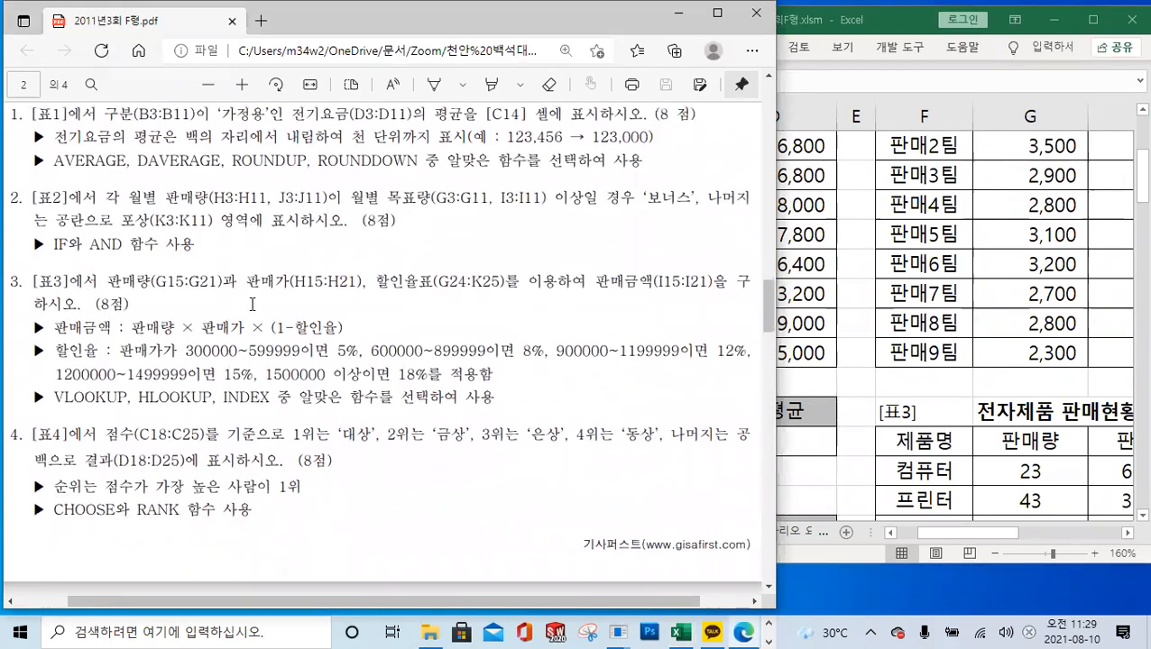
scroll(254, 304, up, 2)
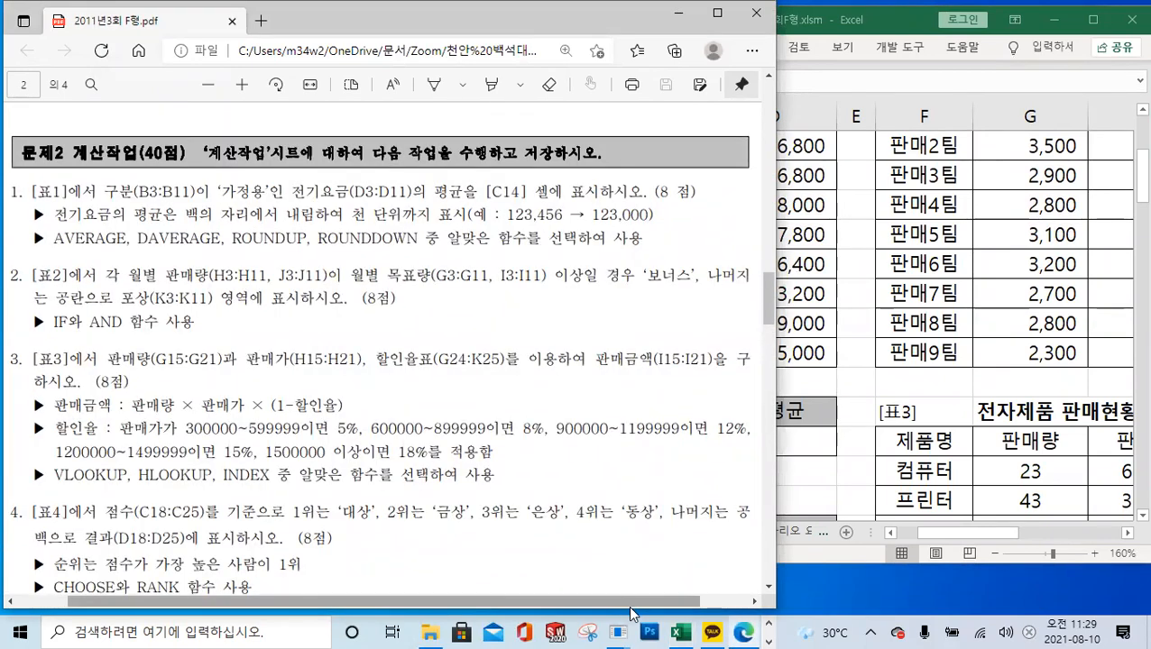
Step: Shorten the PDF window and narrow the Excel window further to reduce their overlap
drag(628, 611, 613, 442)
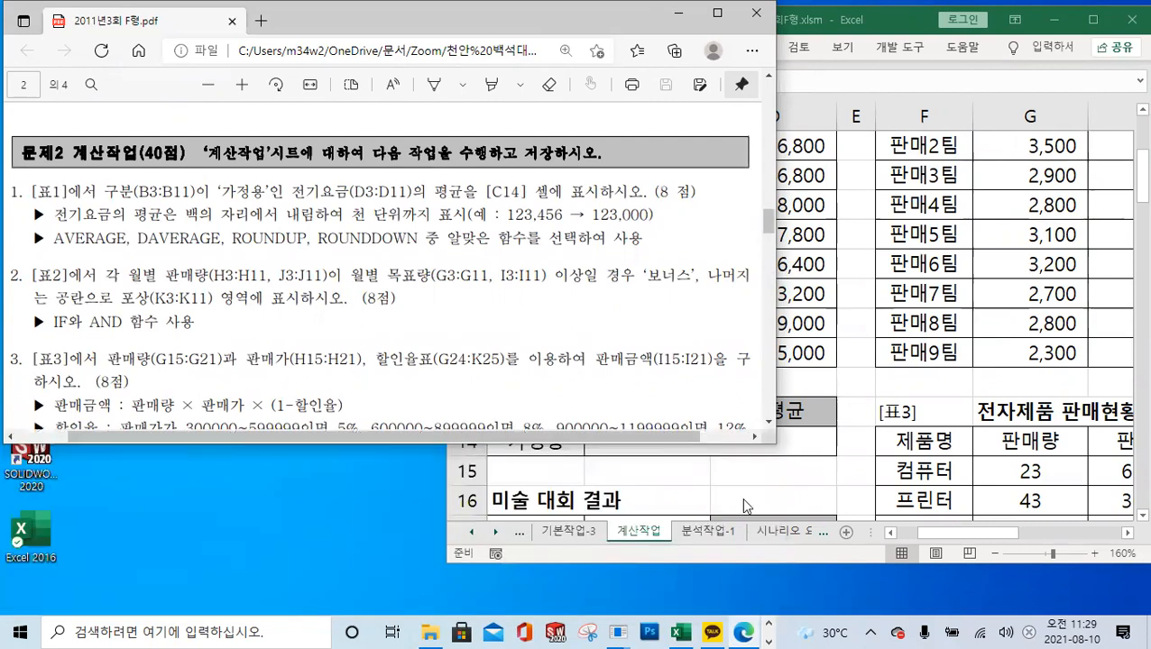
drag(443, 466, 606, 466)
click(566, 324)
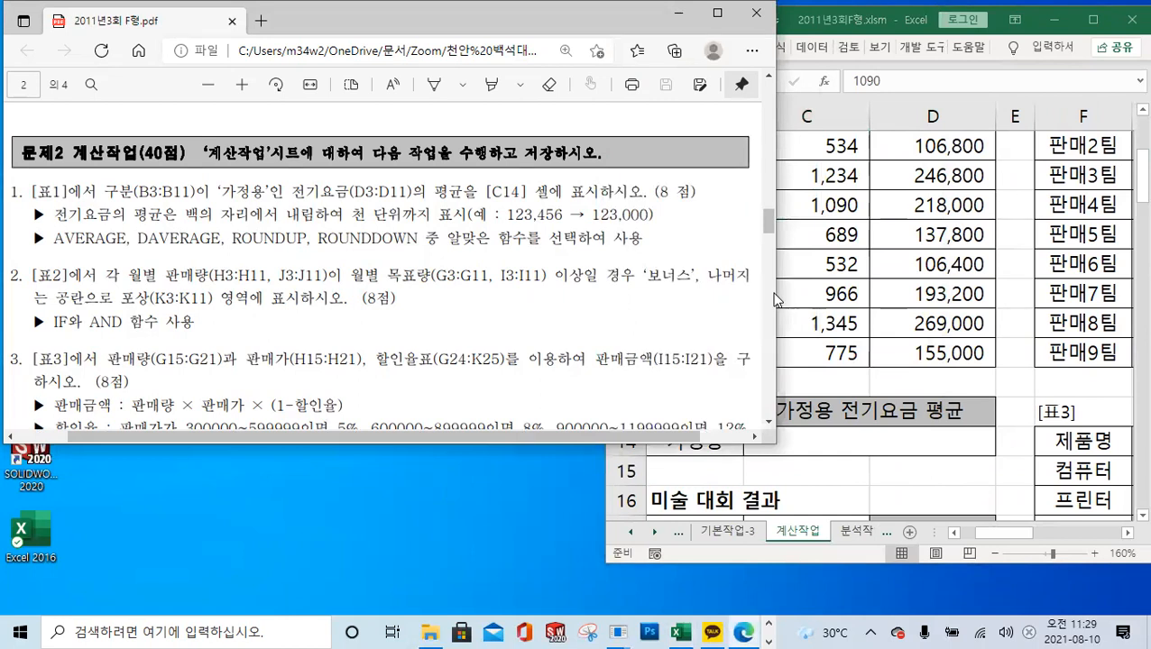
Step: Zoom the 계산작업 sheet to 115% and select the household electricity average cell C14
click(870, 361)
scroll(821, 348, up, 3)
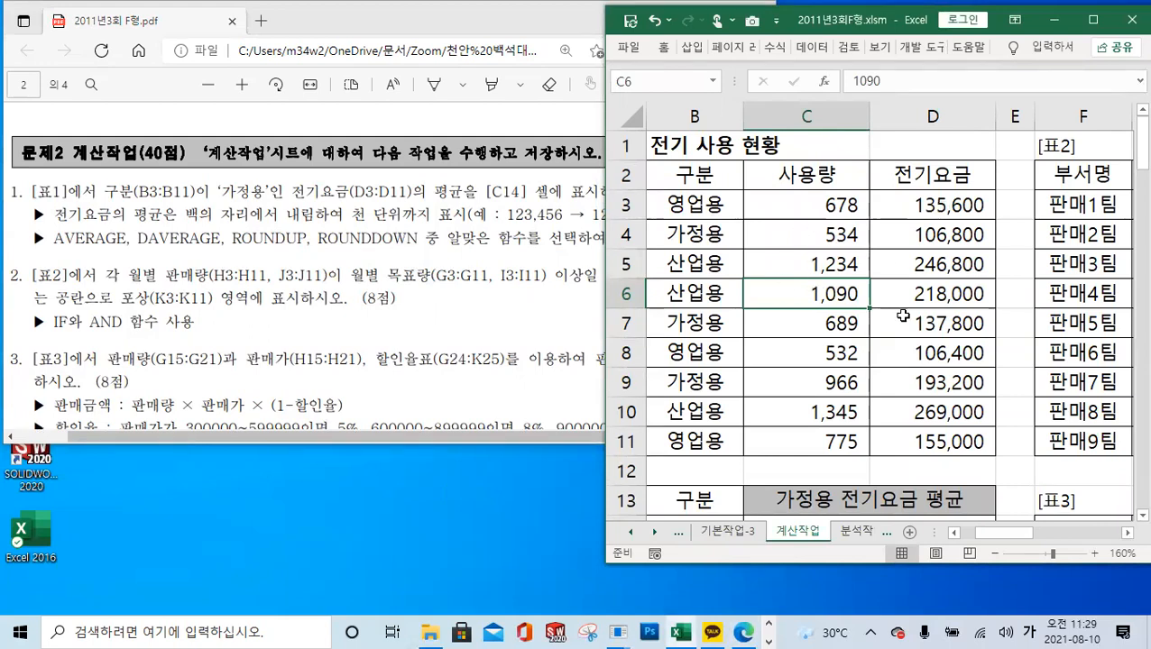
scroll(880, 316, down, 1)
scroll(880, 317, down, 2)
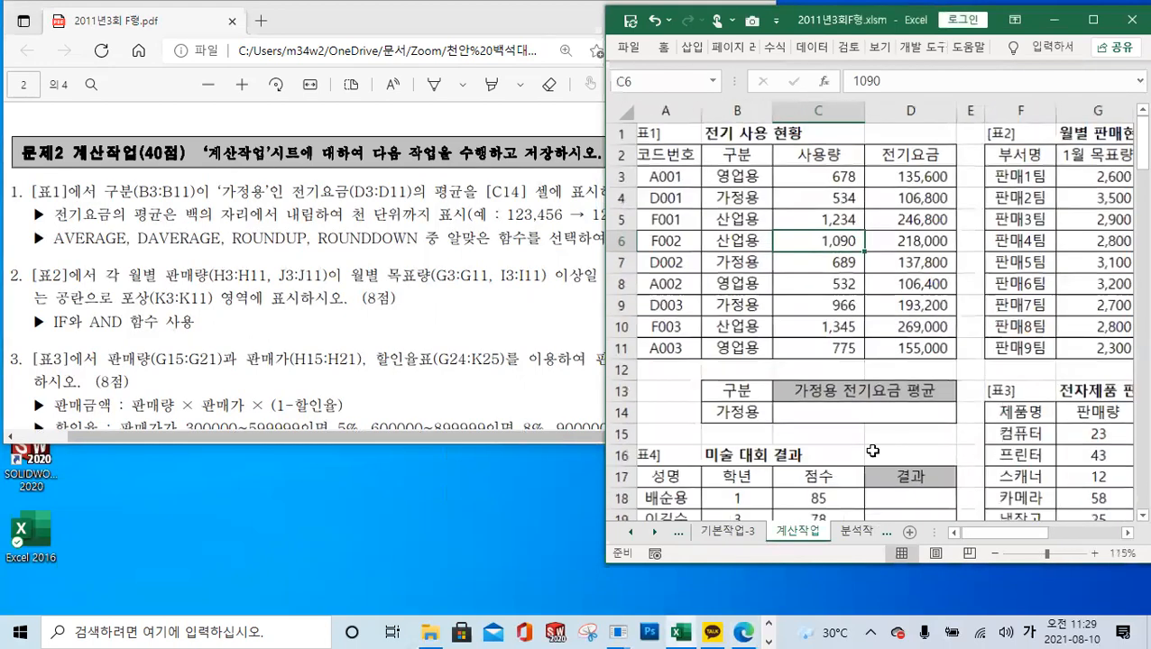
click(847, 411)
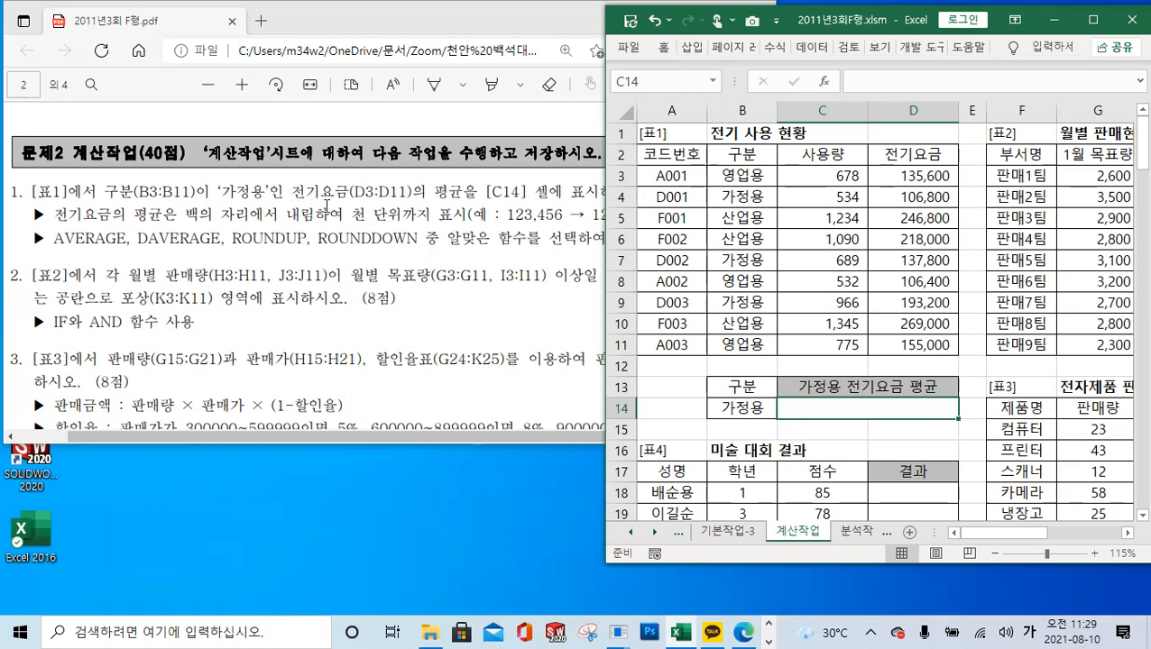
Step: Shorten and widen the PDF window, and place an enlarged Excel window beneath it
click(448, 200)
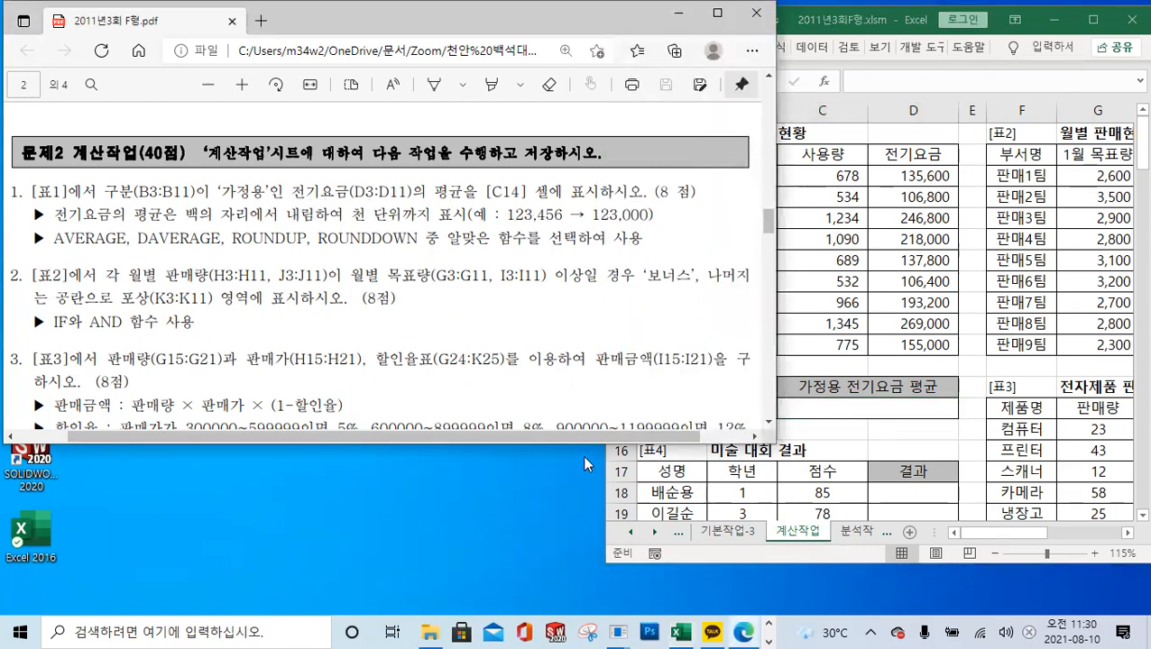
drag(588, 444, 588, 291)
drag(874, 23, 852, 106)
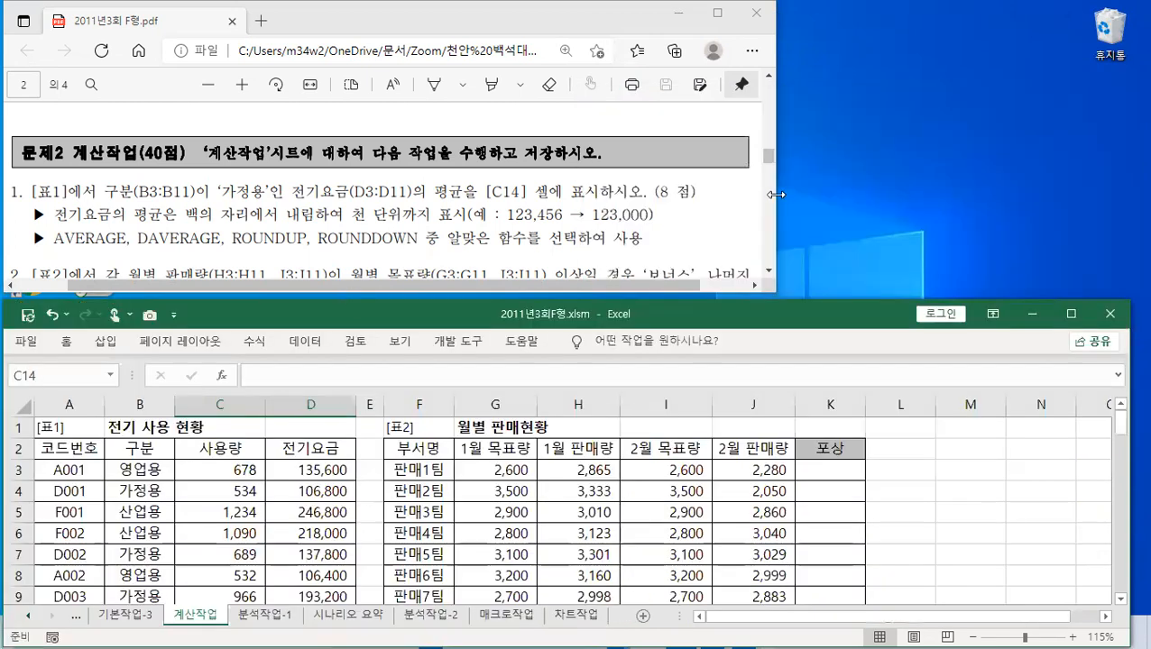
drag(888, 190, 940, 189)
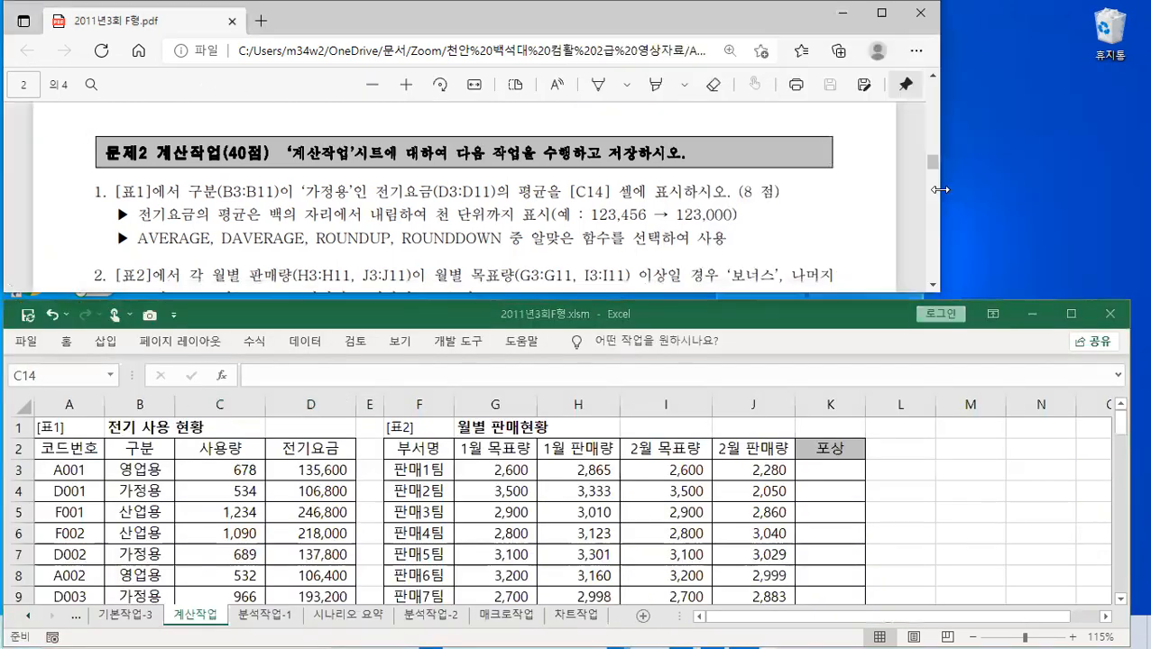
drag(1128, 303, 1131, 293)
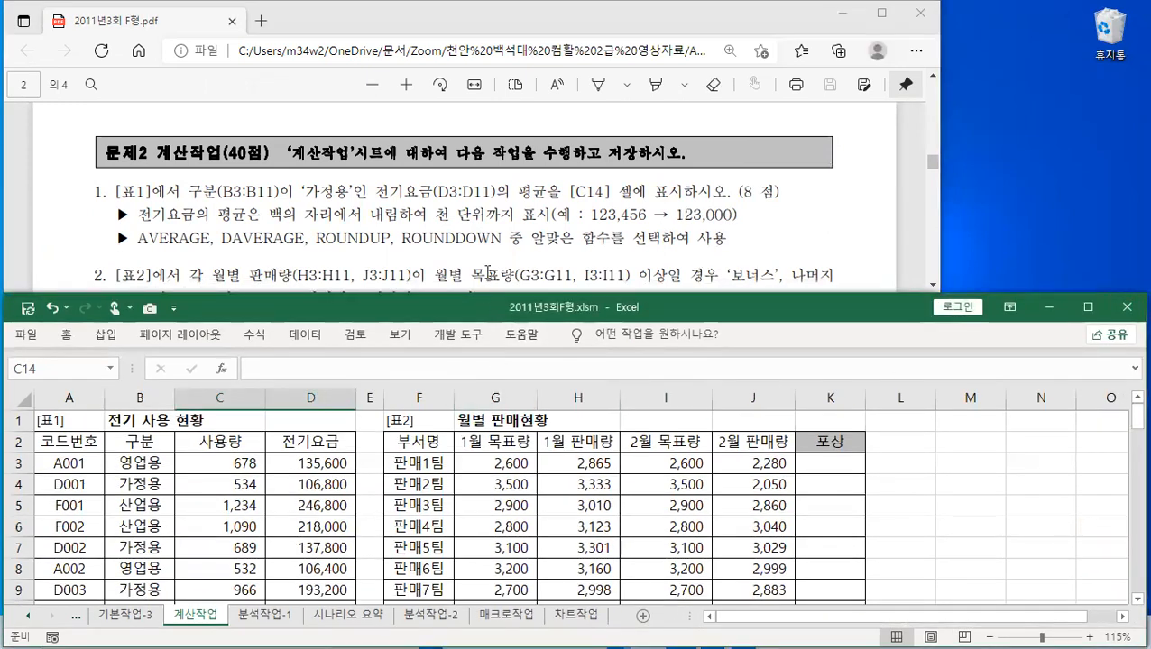
Step: Position question 1 in the PDF, extend the Excel window directly below it to row 11, and select cell D5
click(466, 227)
scroll(466, 227, down, 2)
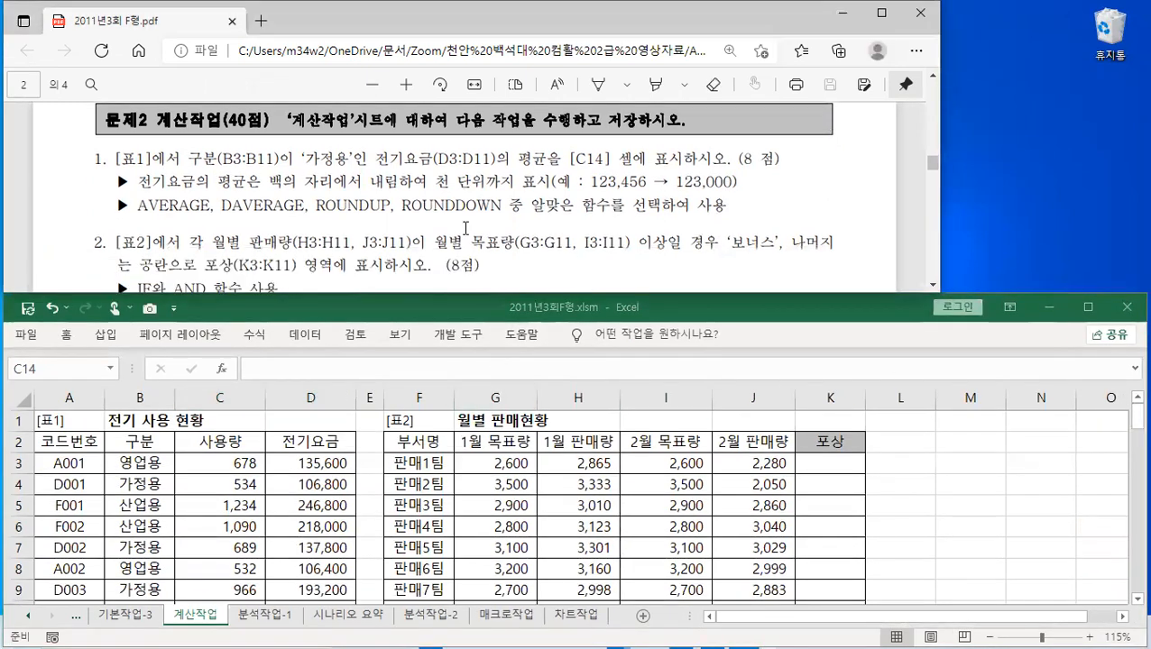
click(450, 308)
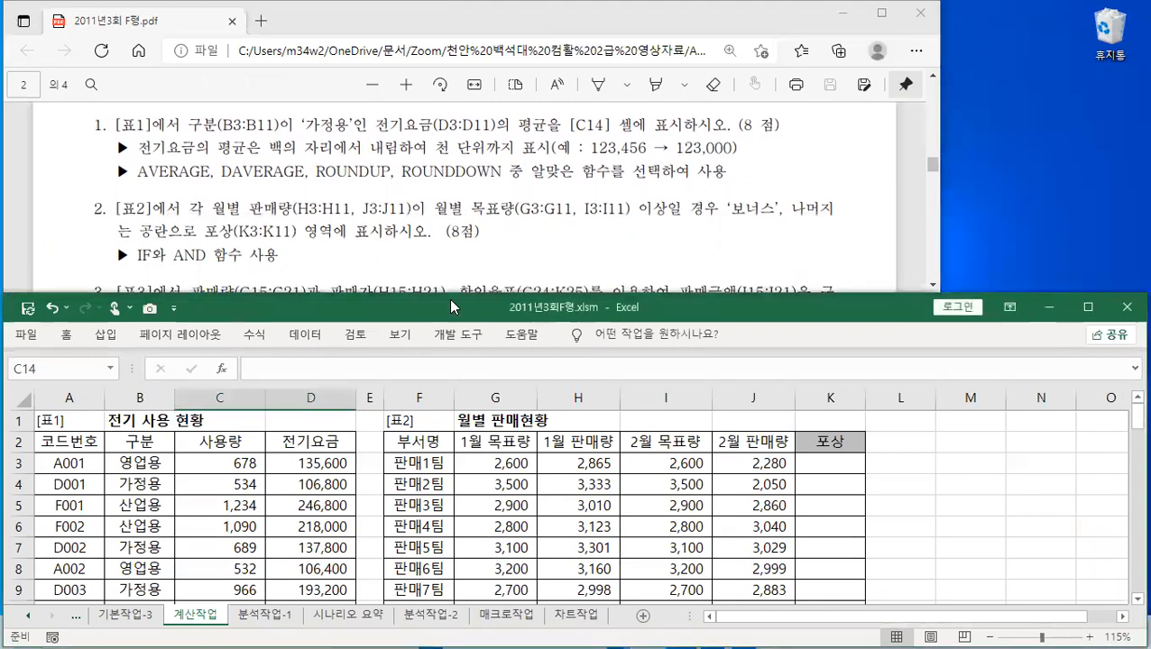
drag(448, 299, 449, 204)
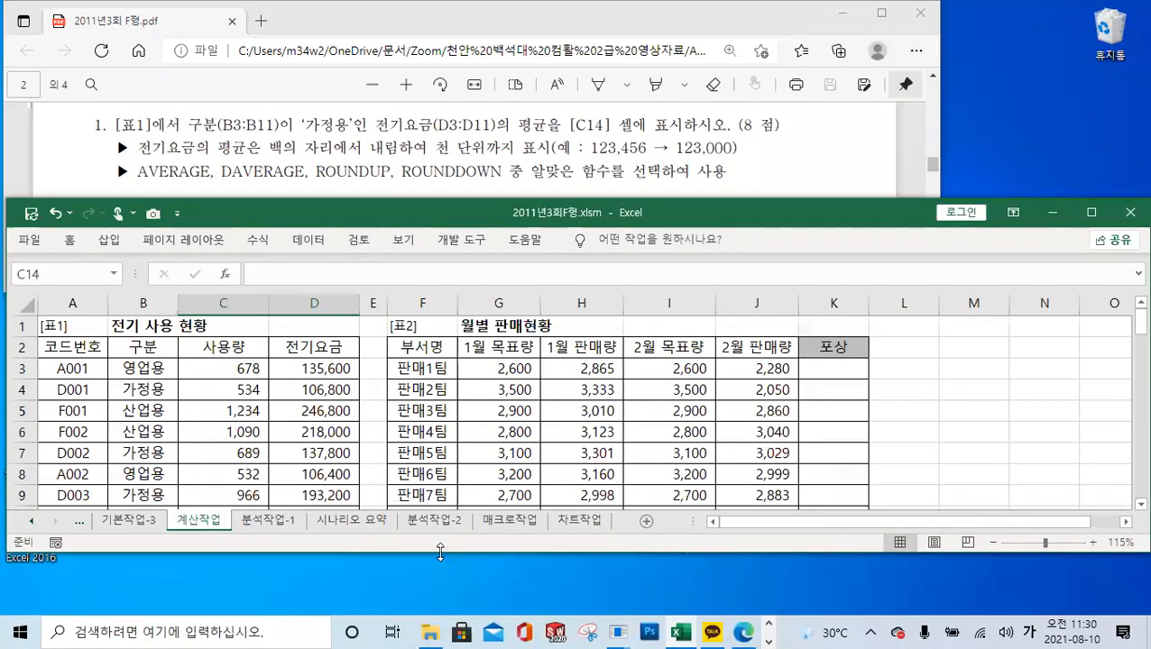
drag(441, 552, 440, 589)
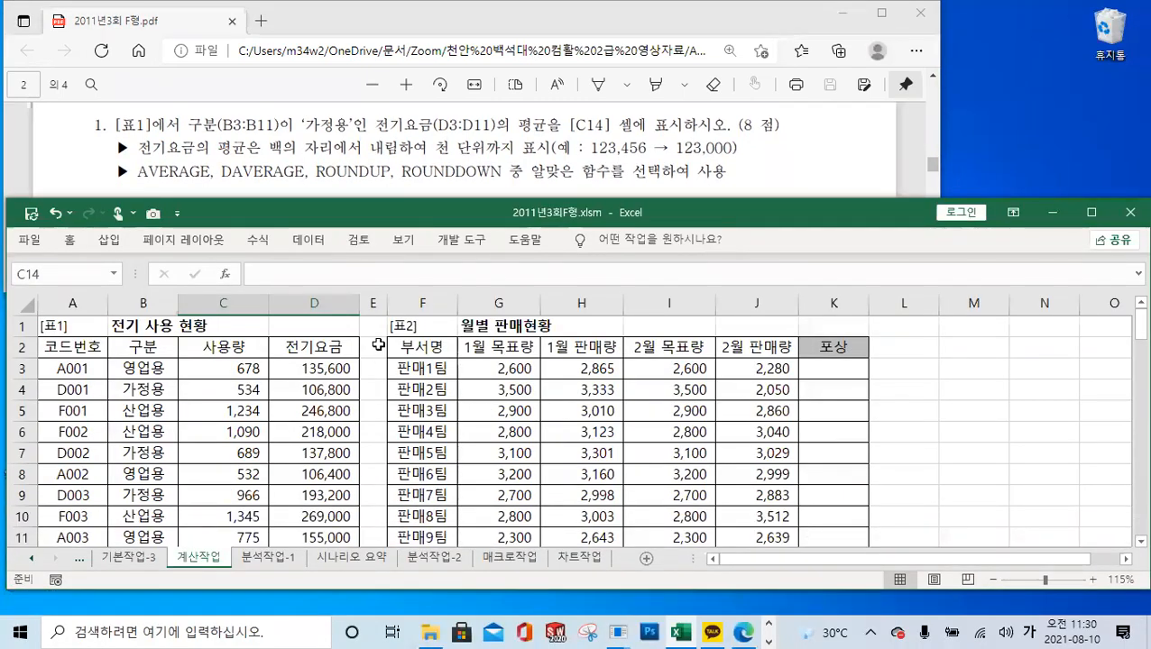
click(300, 414)
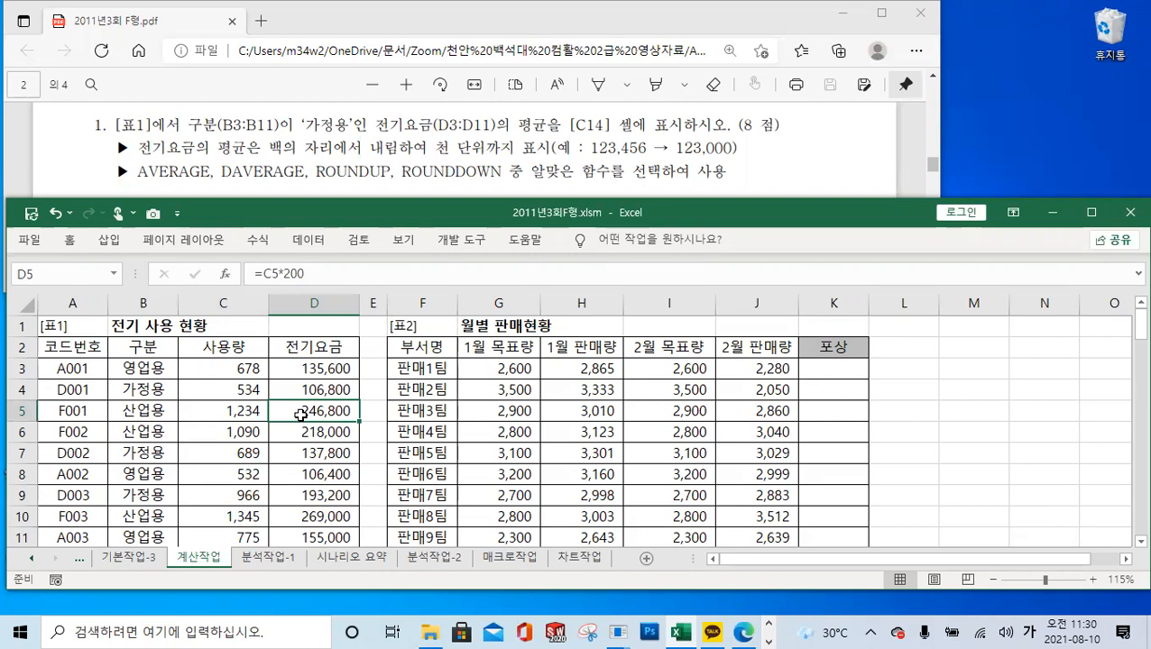
Step: Switch to the open Notepad note and add the word round on a new line below the format-code examples
click(771, 625)
click(436, 632)
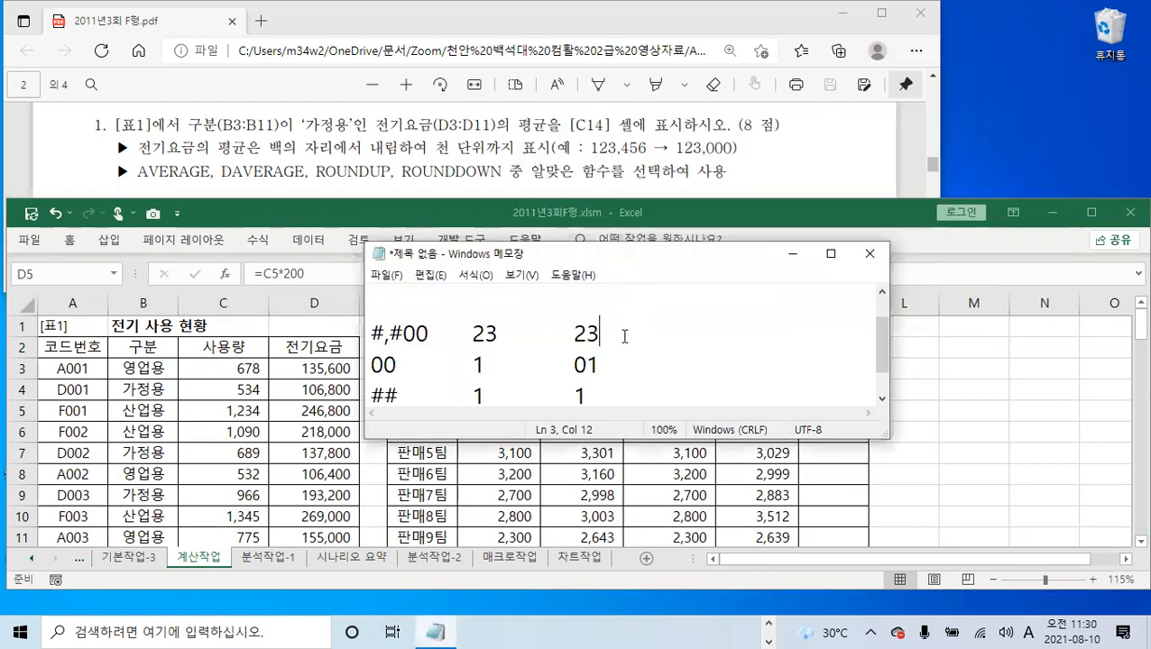
scroll(623, 337, down, 1)
click(620, 363)
key(Return)
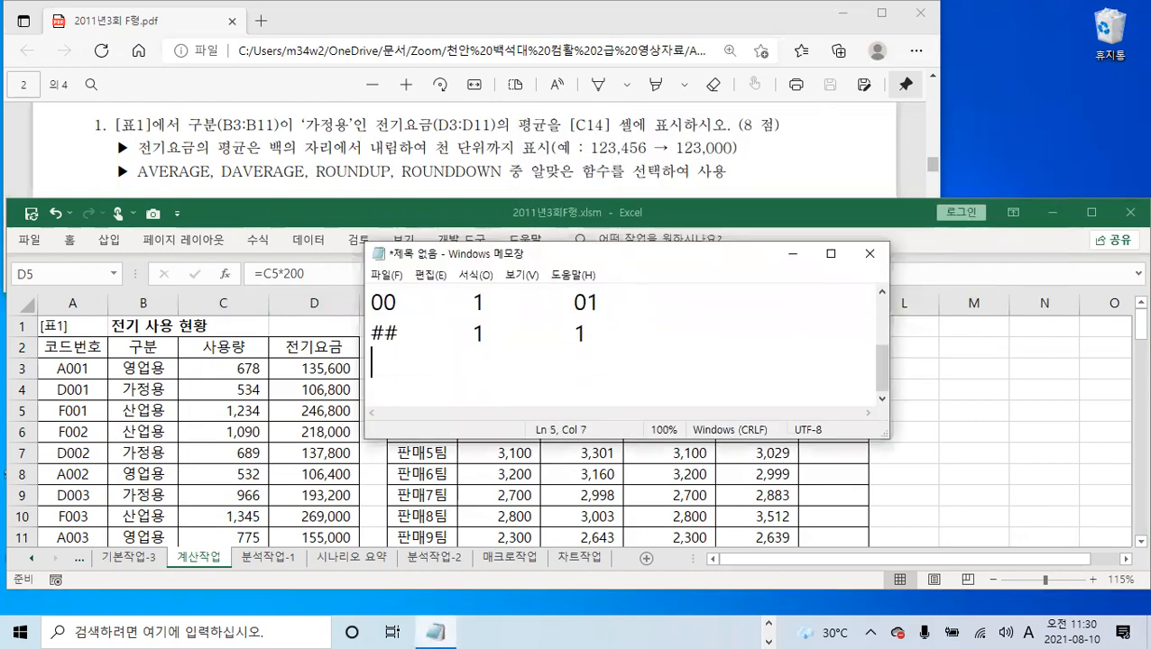
text(r)
key(BackSpace)
text(R)
key(BackSpace)
text(round)
key(Return)
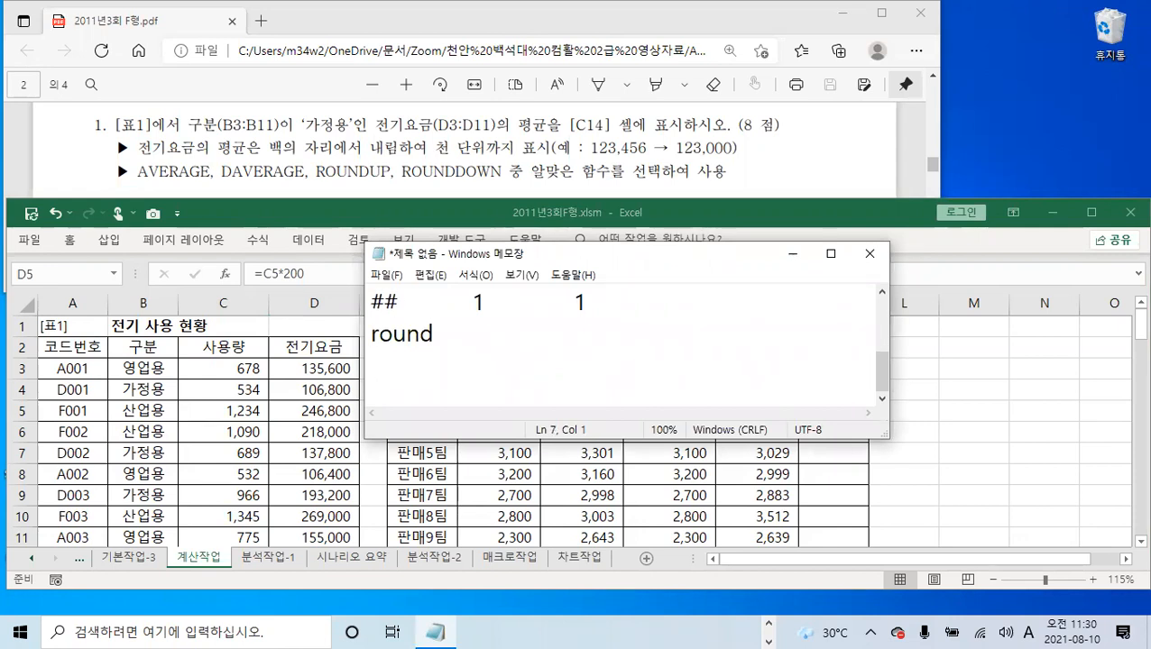
Step: Complete the round line as the function syntax =round(숫자,자리수)
key(BackSpace)
key(Home)
text(=)
text(()
text(tnt)
key(BackSpace)
key(BackSpace)
key(BackSpace)
text(숫자,)
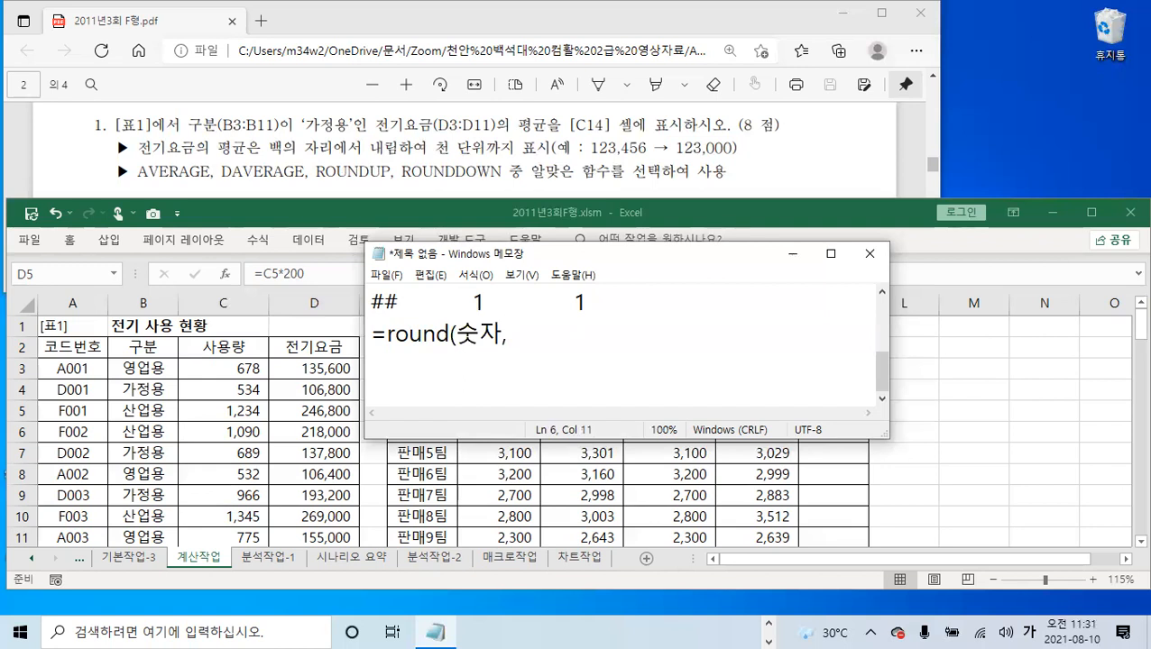
text(자리수))
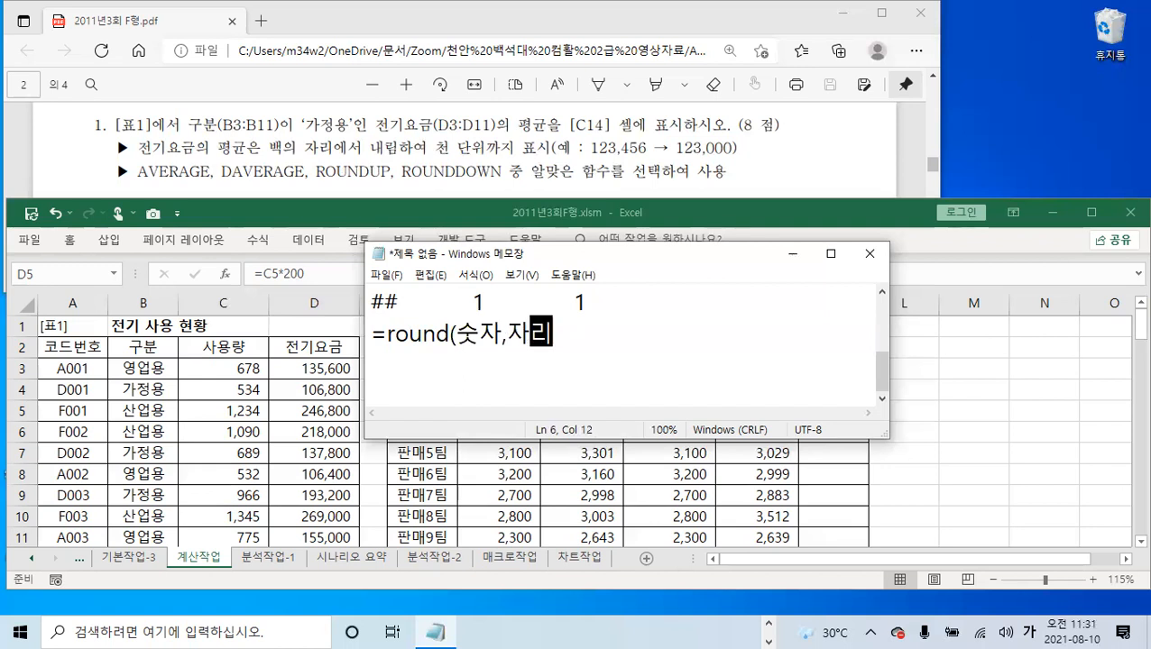
Step: Add spaces before and after 자리수 in the round syntax line
key(Left)
key(Left)
key(Left)
key(Right)
key(Right)
key(Right)
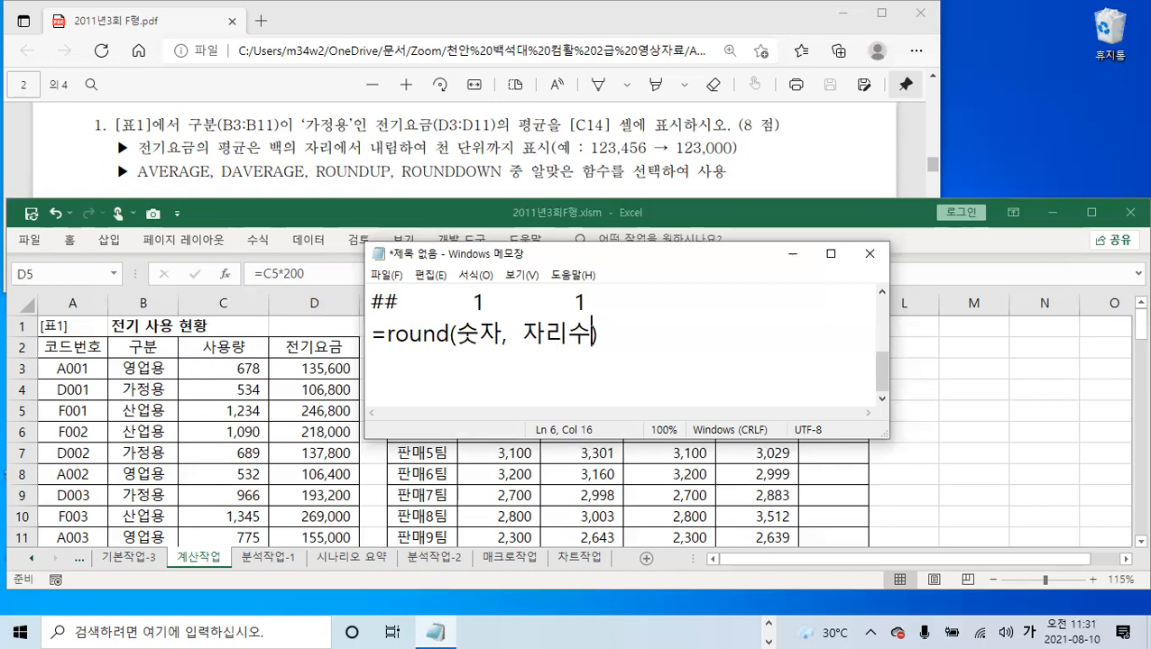
key(End)
Step: List digit argument 2 with 0.01 and 1 with 0.1 under the round syntax, and make the note window taller
key(Return)
text(2)
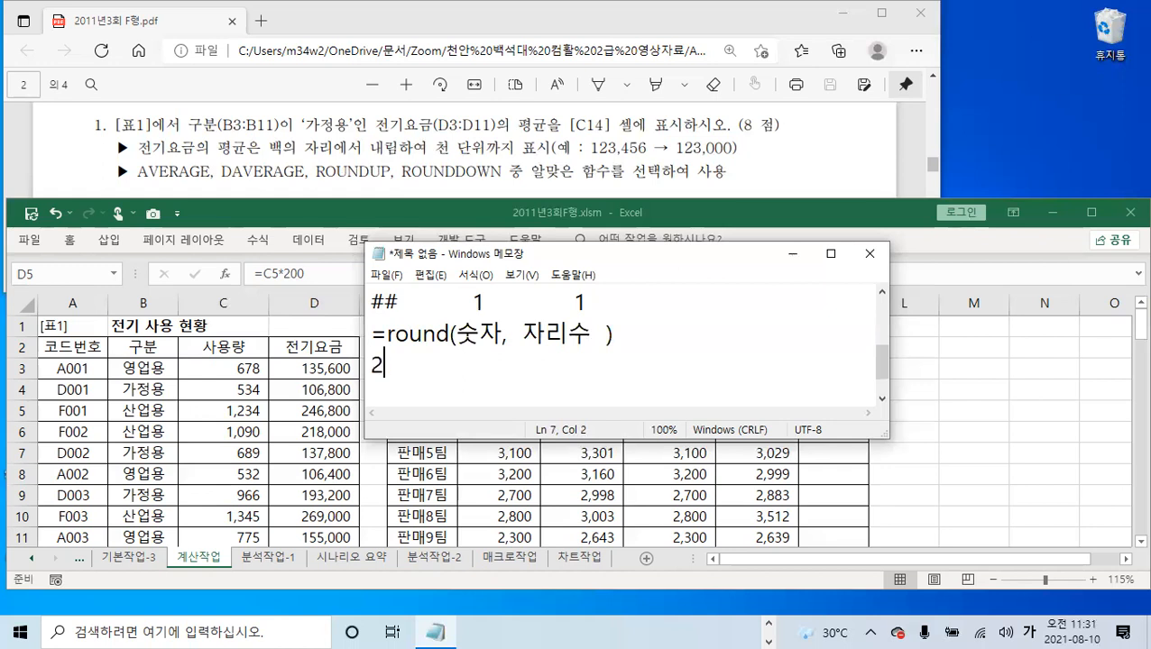
key(Tab)
text(0.01)
key(Return)
text(1)
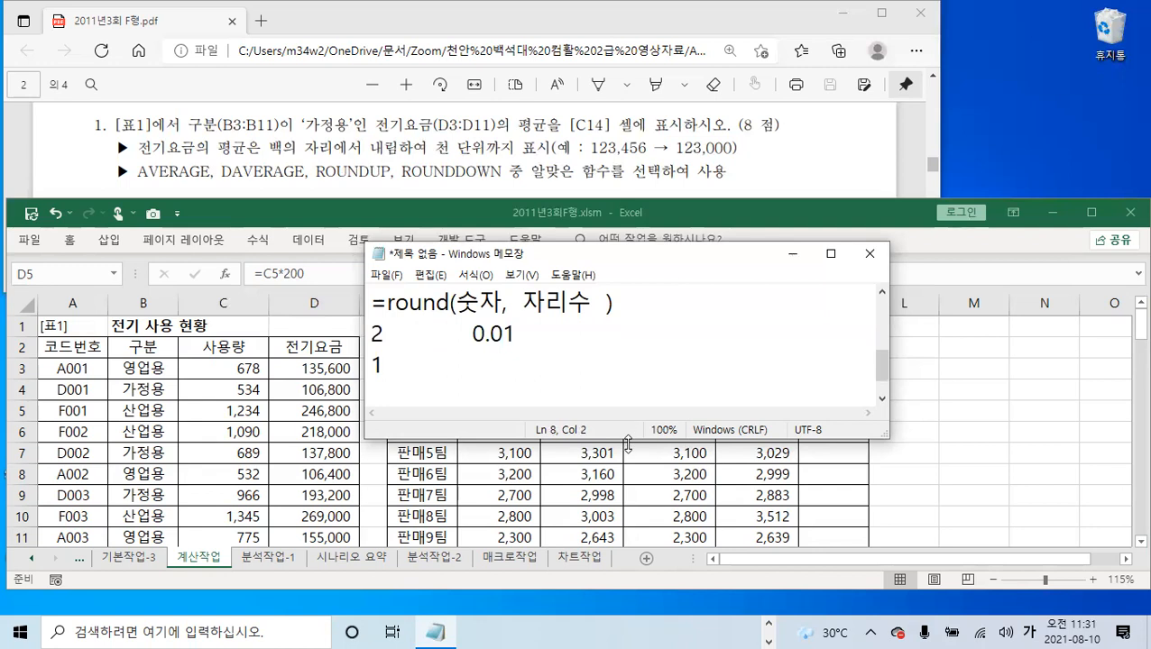
drag(627, 442, 611, 550)
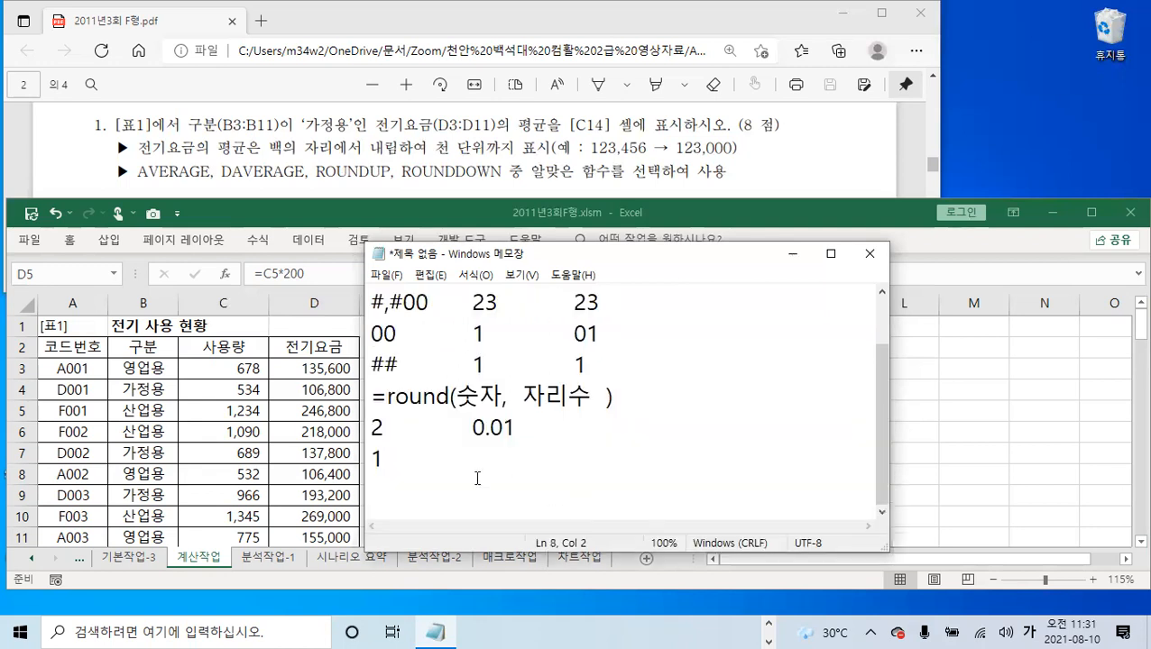
text(0.1)
key(Return)
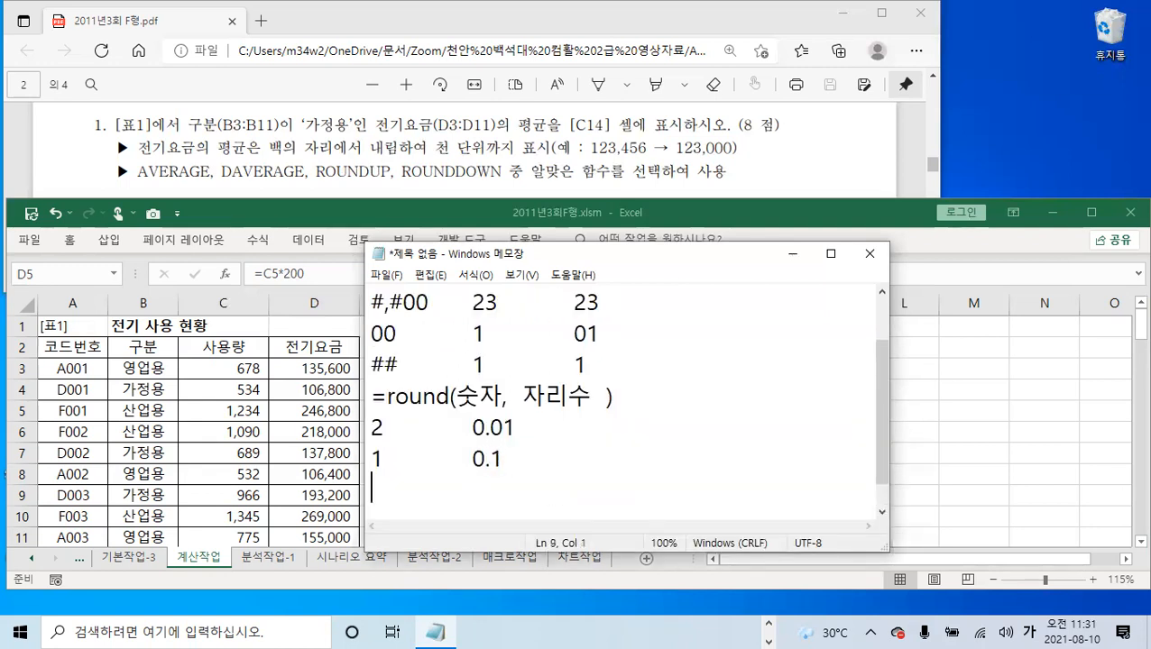
Step: Add rows pairing digit argument 0 with 0 and -1 with 10 to the list in the note
text(0	0)
scroll(481, 460, down, 1)
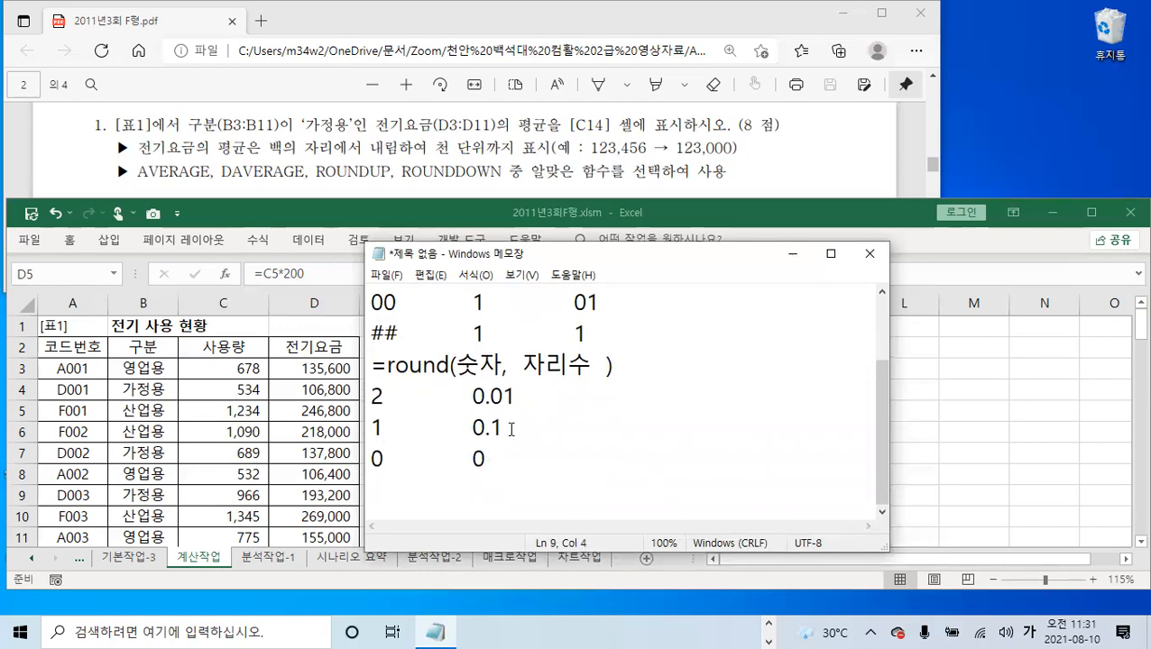
key(Return)
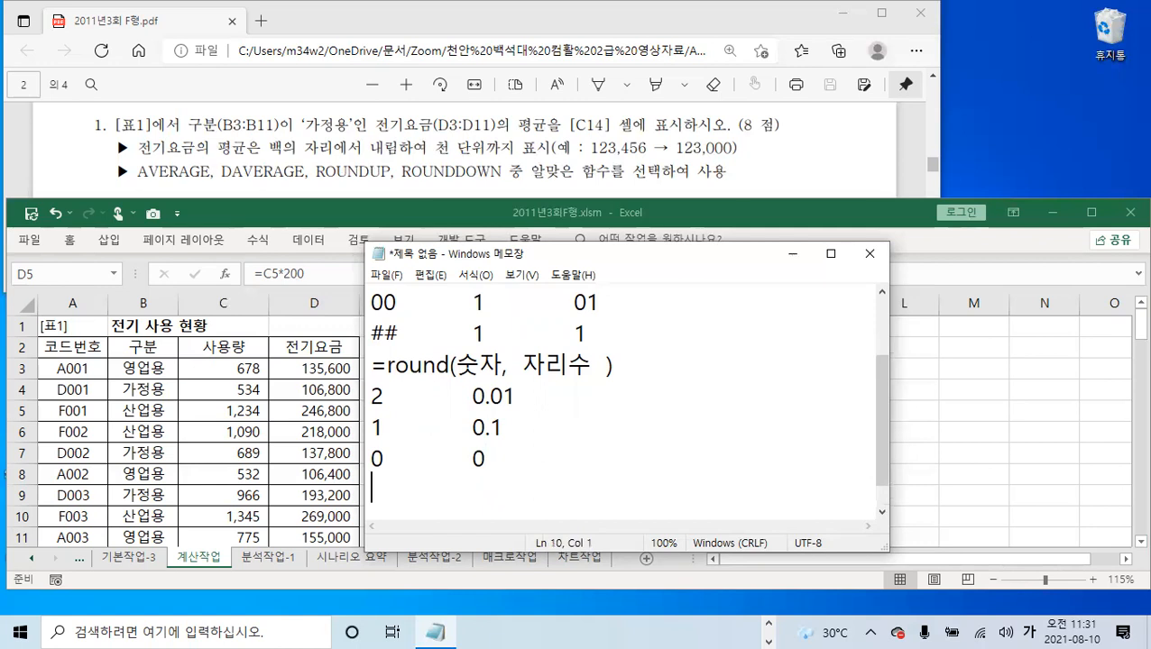
text(-1)
key(Tab)
text(10)
Step: Indent the values 0.01, 0.1 and 0 with extra spaces so the place values line up
click(473, 397)
click(473, 427)
click(470, 459)
click(479, 428)
click(479, 396)
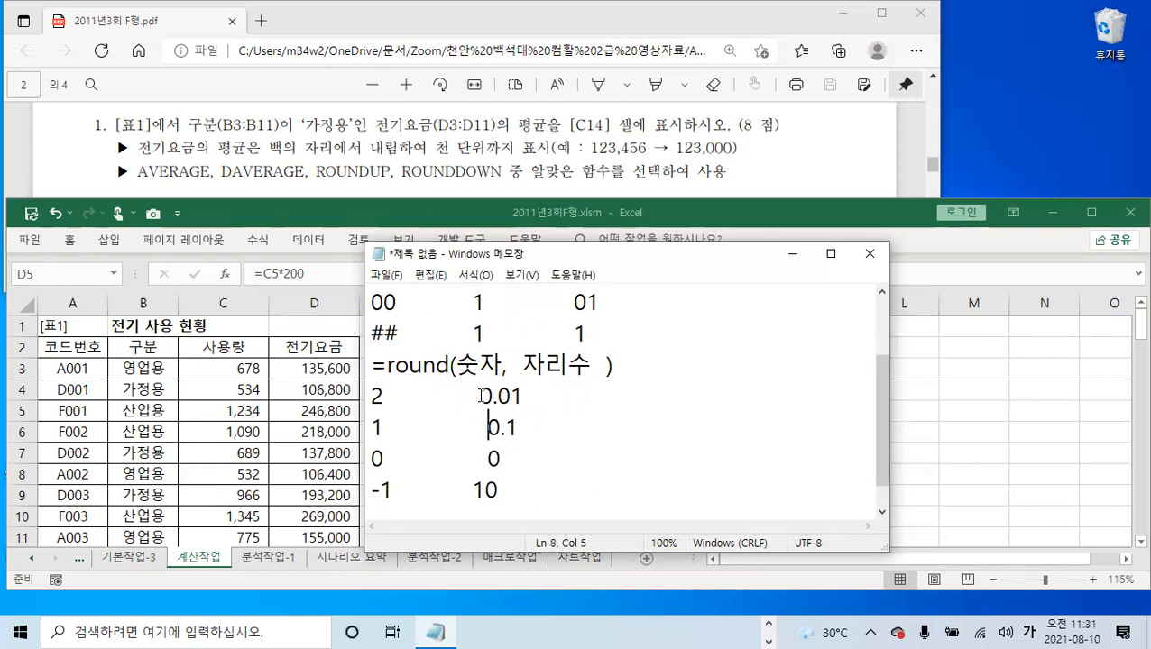
Step: Add a row pairing digit argument -2 with 100 and indent the value 10 above it by one space
click(503, 489)
key(Return)
text(-2)
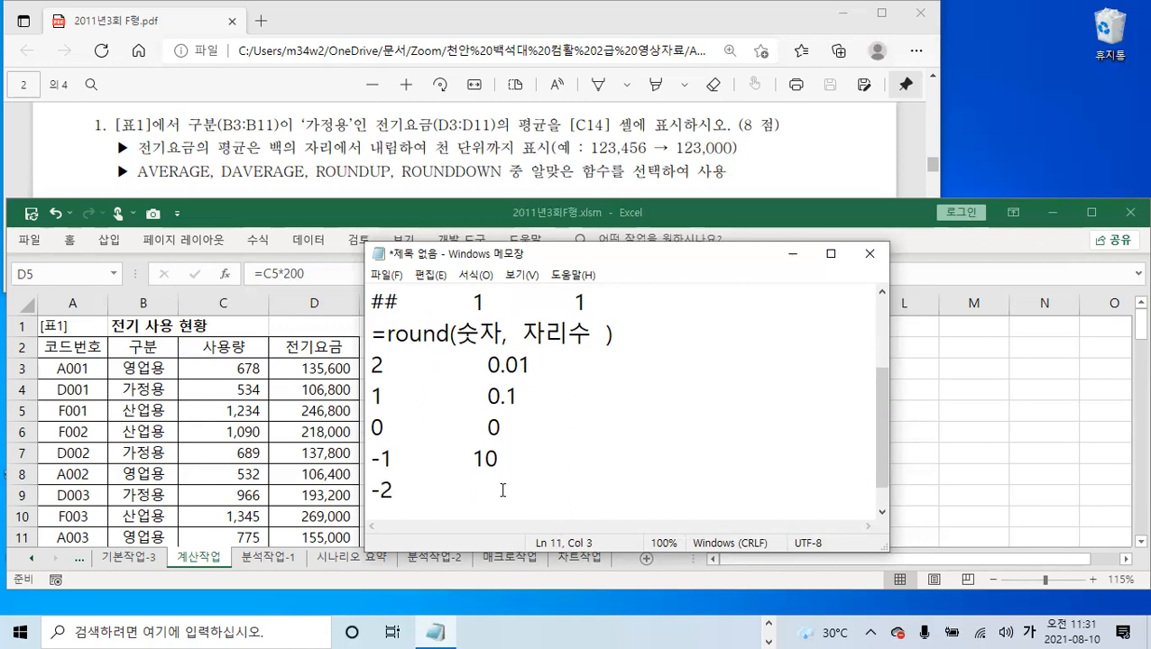
key(Tab)
text(100)
click(475, 458)
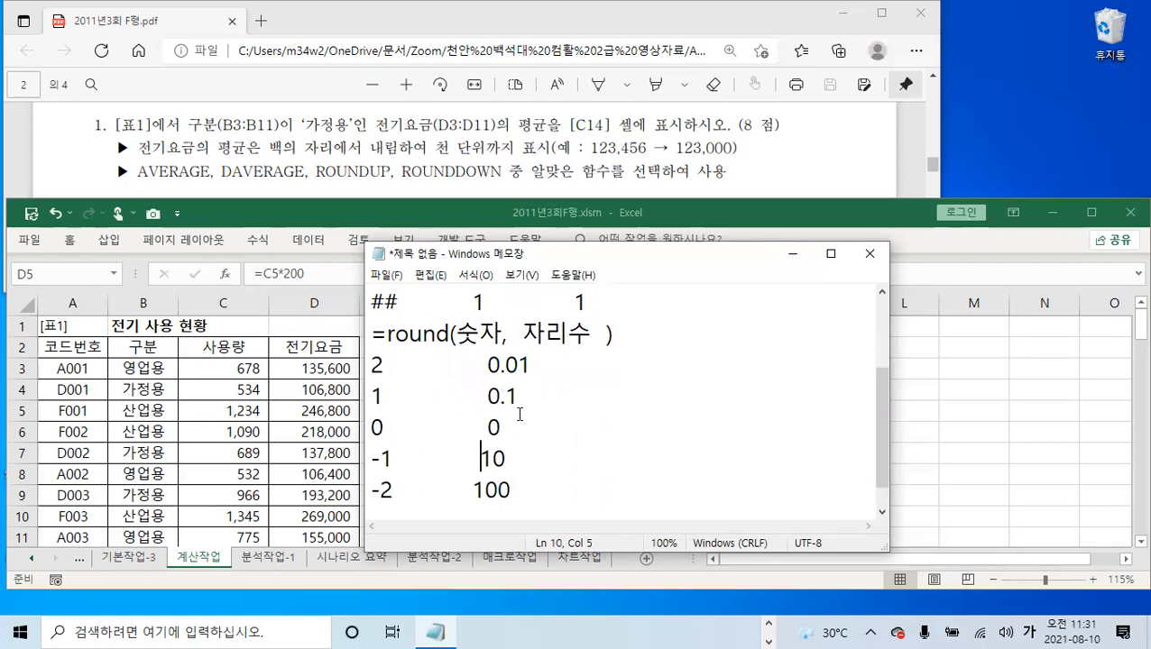
Step: Minimize the note, select the average cell C14 in Excel, and extend the Excel window slightly upward
click(793, 257)
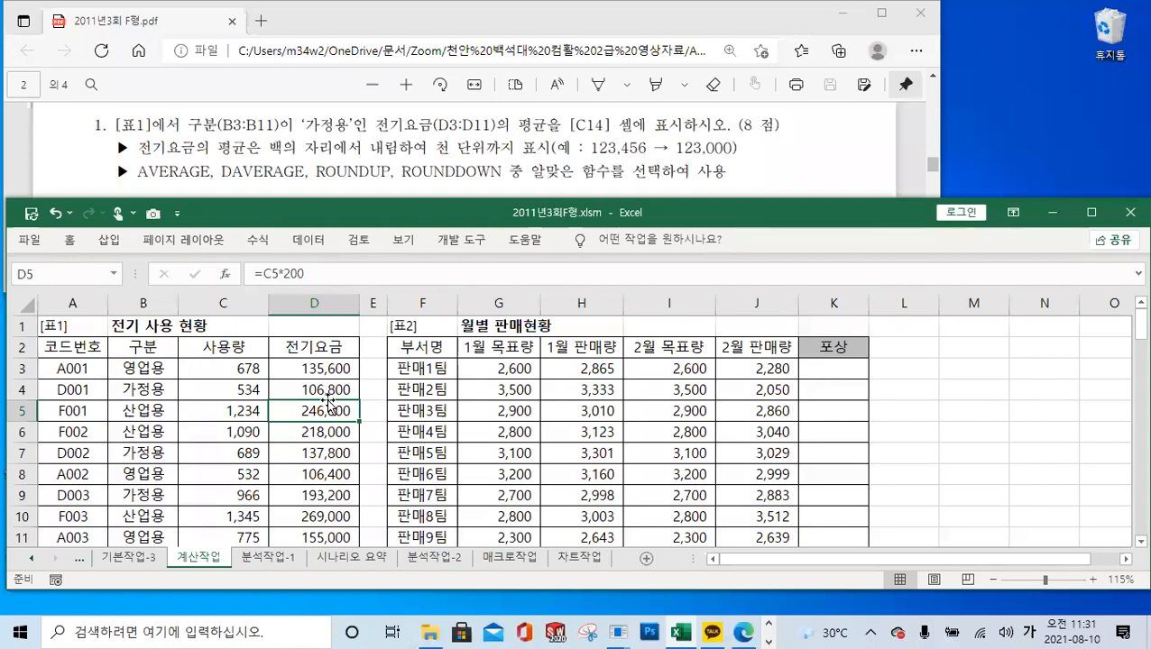
scroll(327, 403, down, 3)
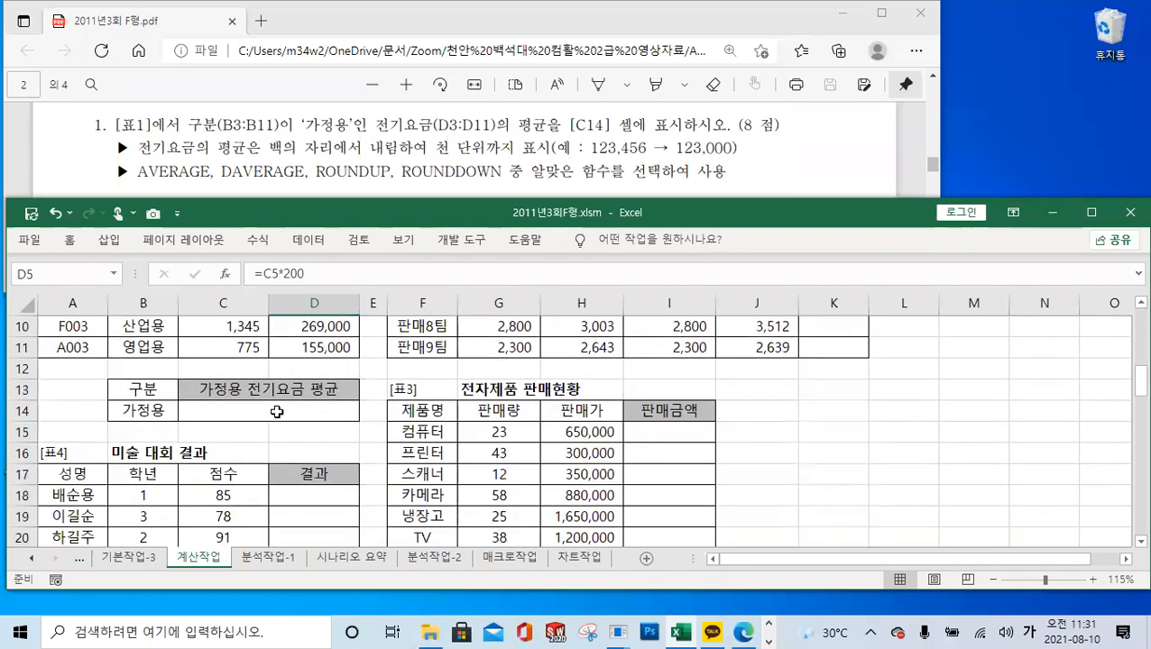
click(277, 411)
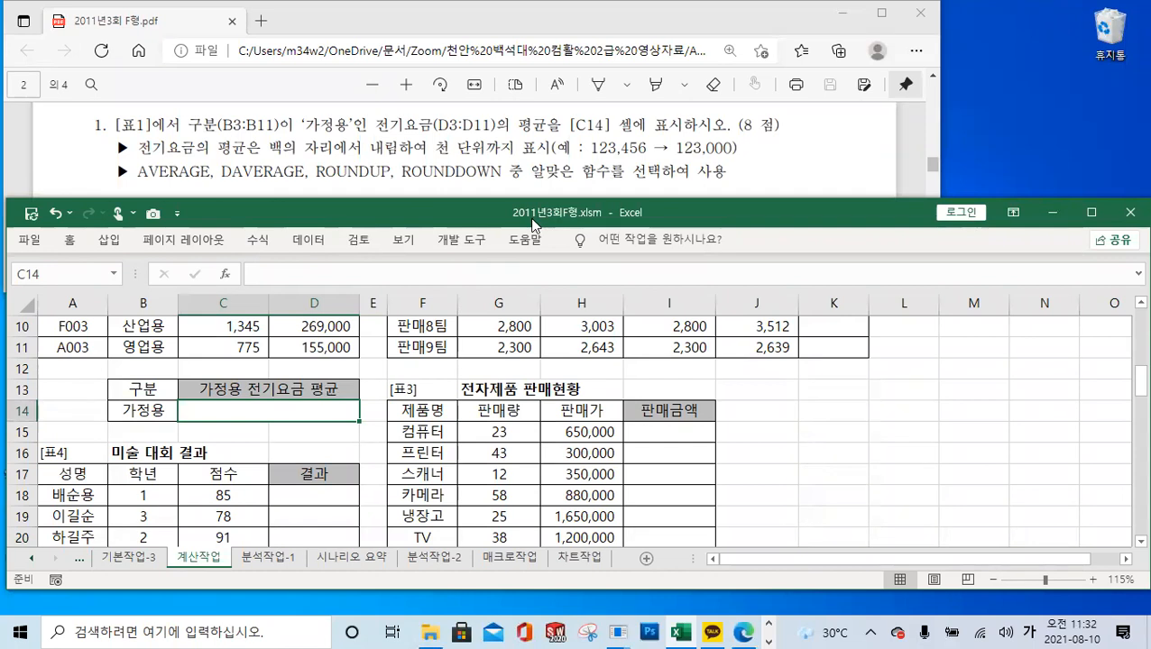
scroll(361, 415, up, 2)
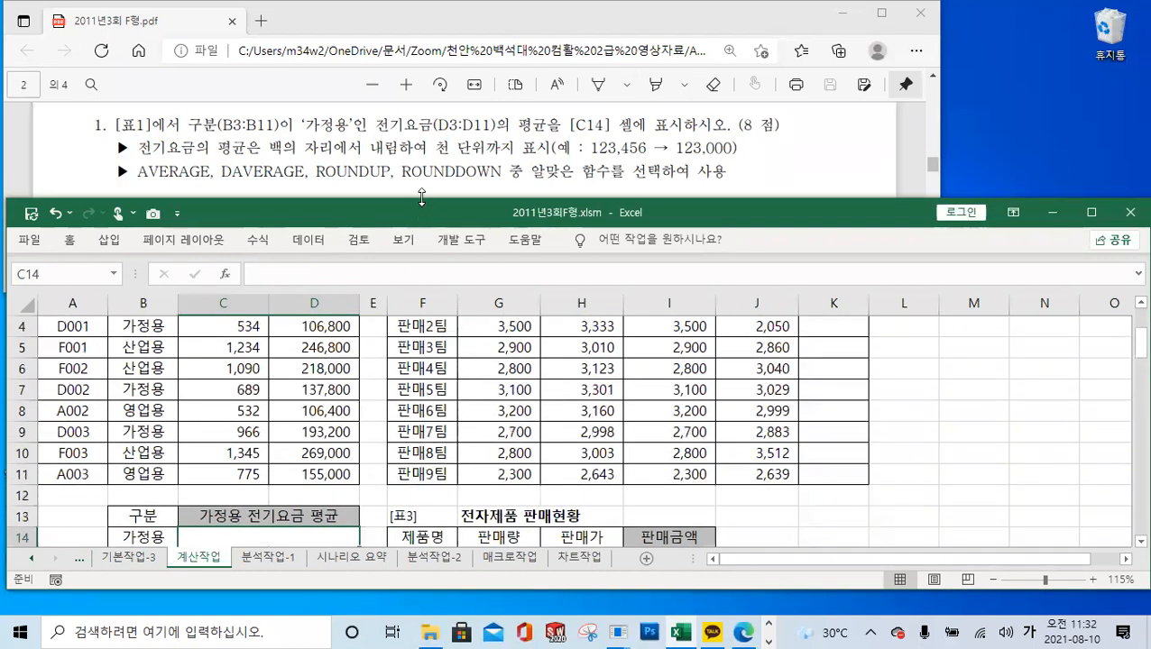
drag(421, 197, 422, 179)
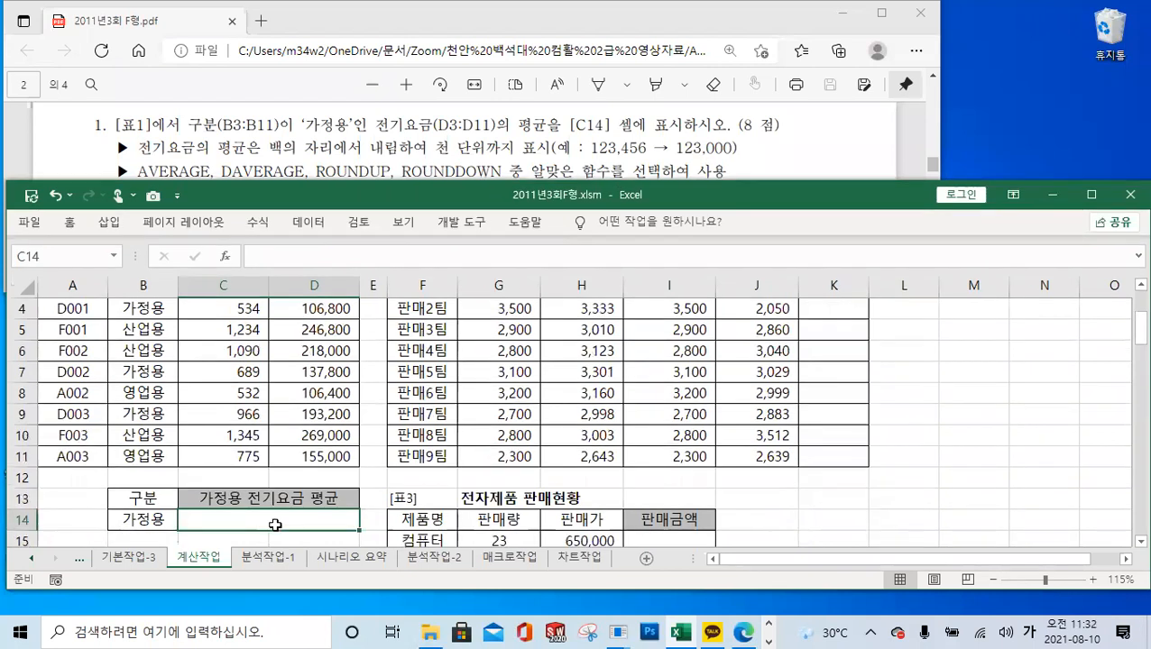
text(=)
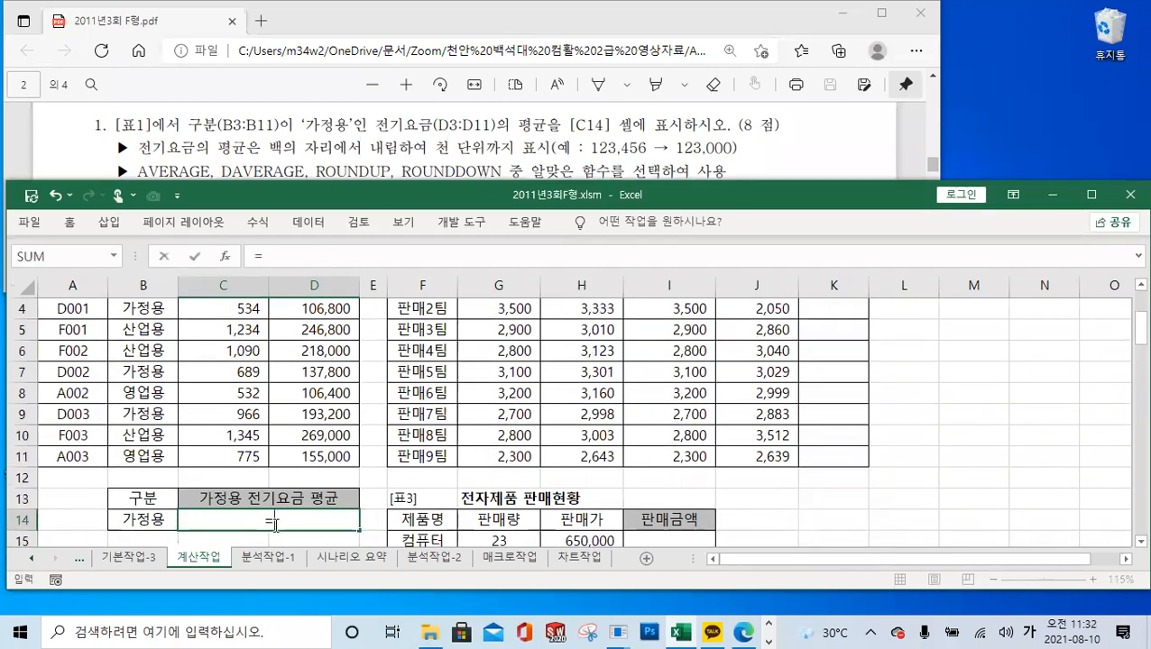
text(ㅇ)
key(BackSpace)
key(Hangul)
text(da)
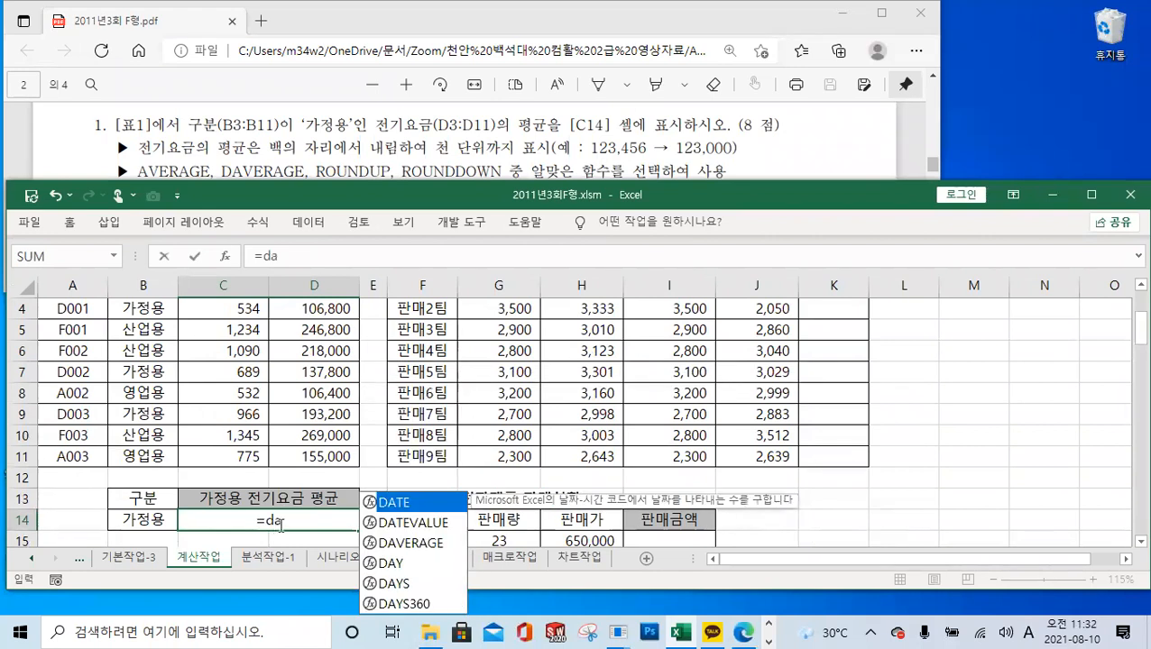
key(Escape)
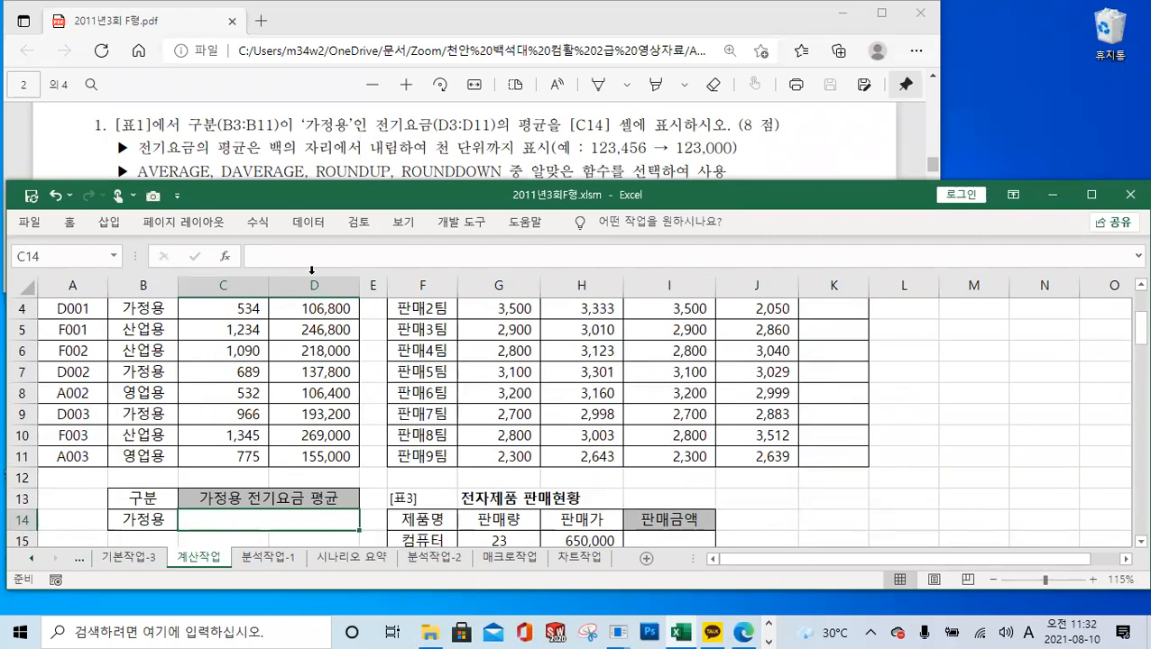
Step: Start a formula in cell C14 with the DAVERAGE function
click(496, 520)
click(304, 521)
click(308, 250)
text(=)
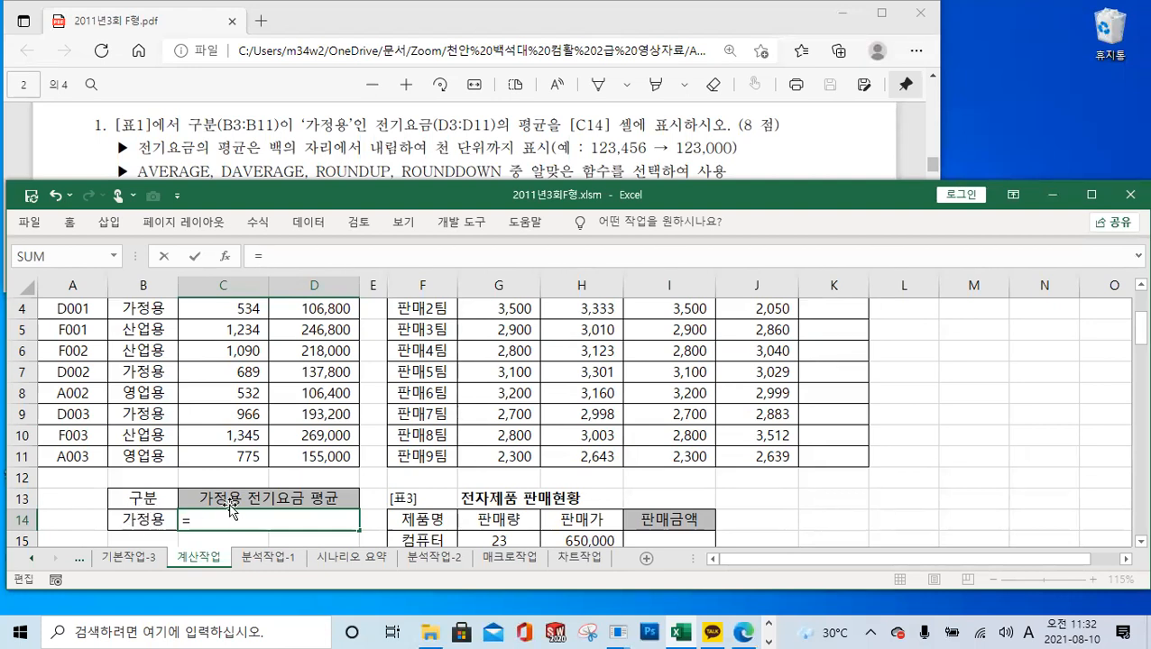
text(da)
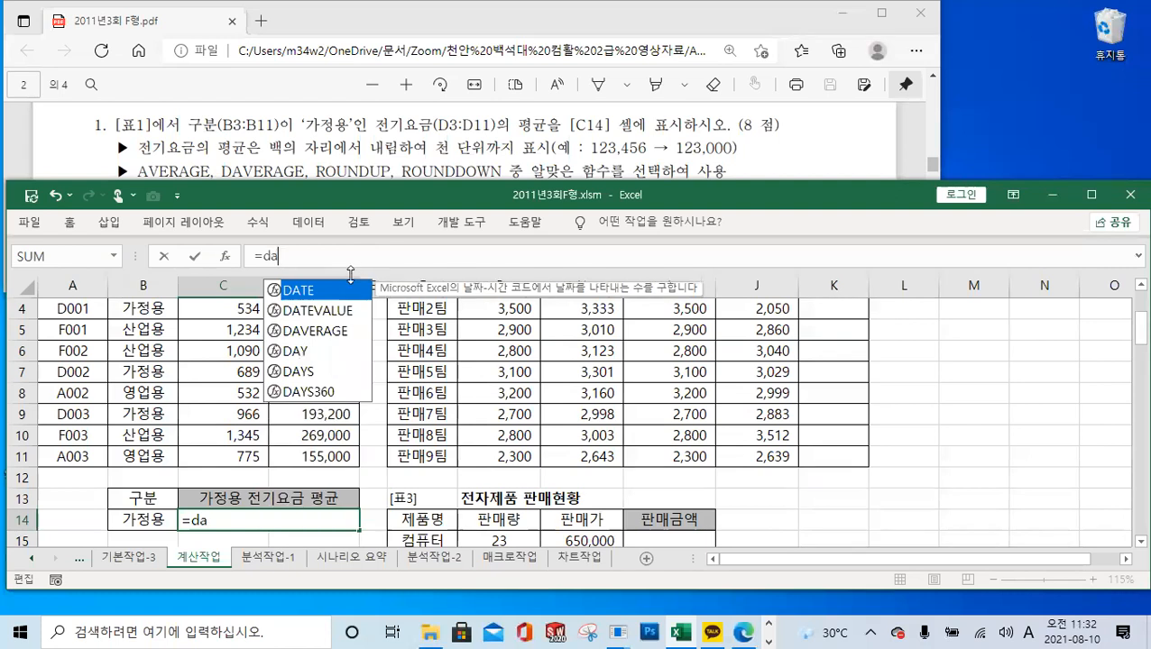
double_click(334, 331)
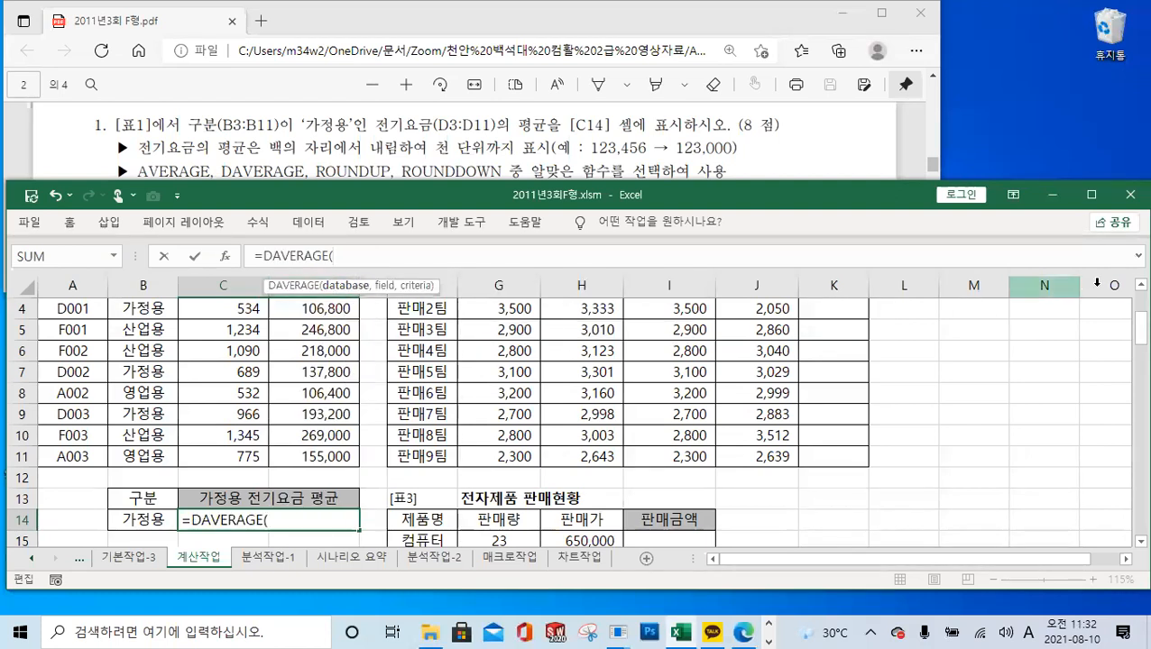
Step: Set the DAVERAGE database to A2:D11 including the headers and its field to the 전기요금 header in D2
scroll(1125, 293, up, 1)
scroll(1125, 294, up, 1)
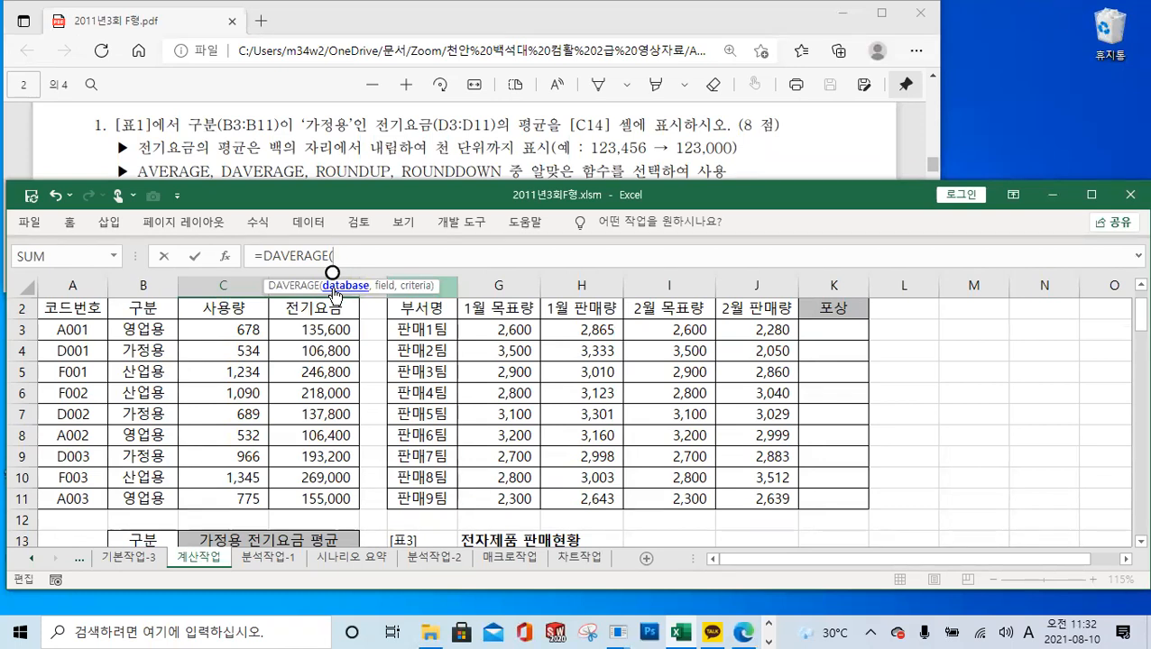
drag(83, 309, 308, 493)
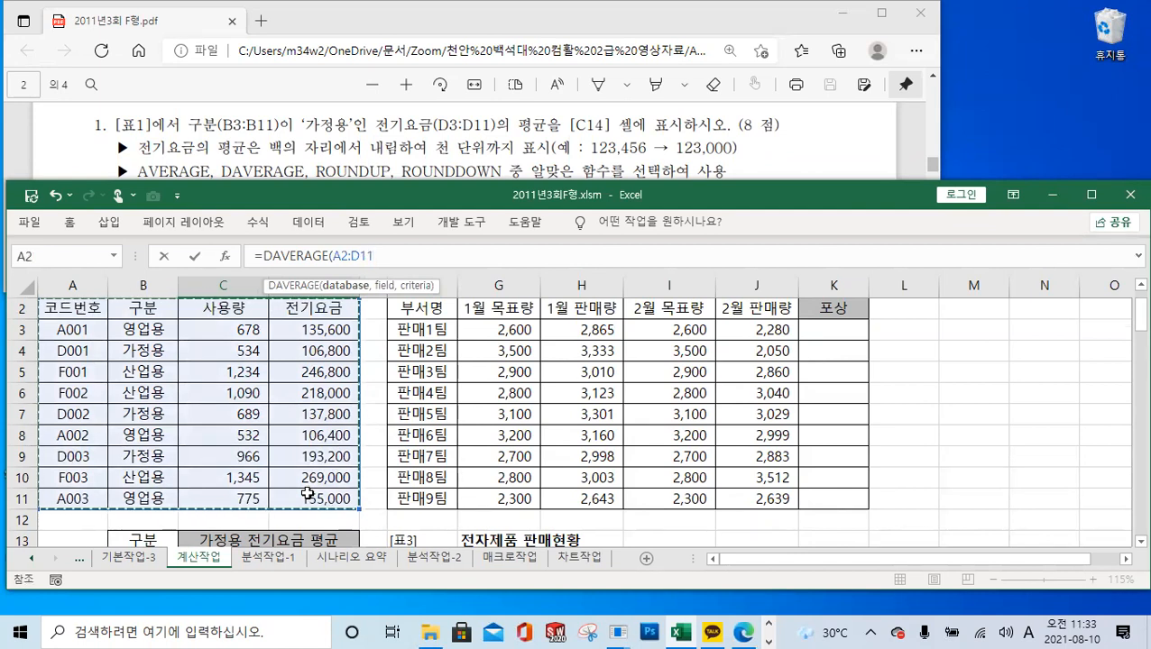
text(,)
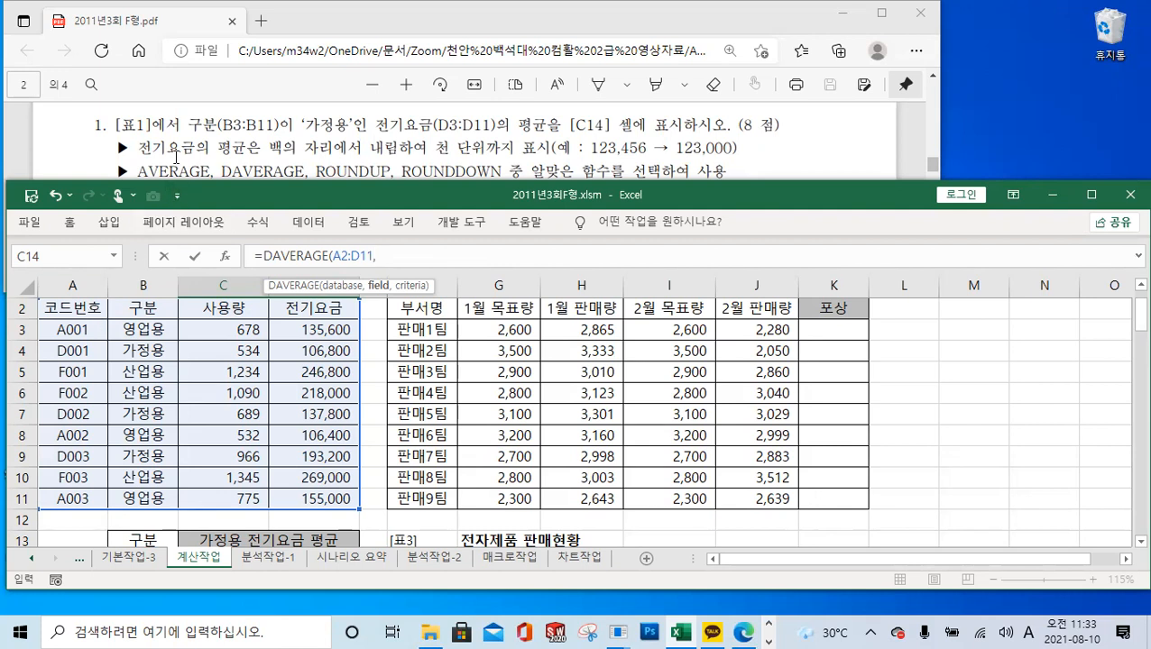
click(310, 310)
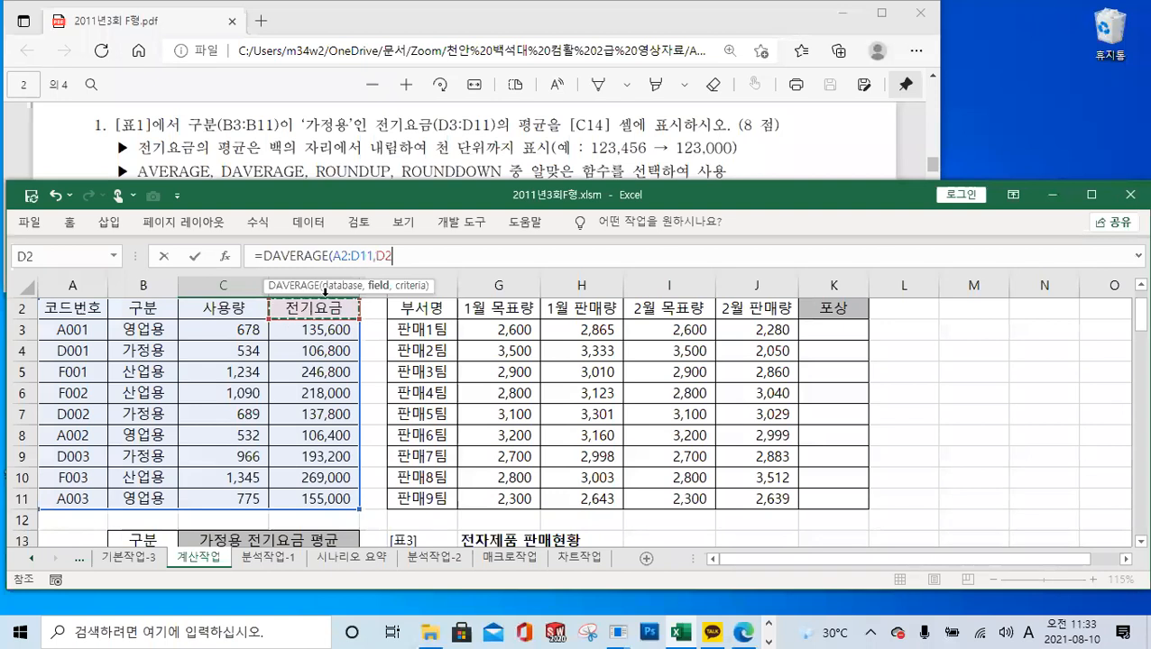
key(ctrl)
key(ctrl)
text(,)
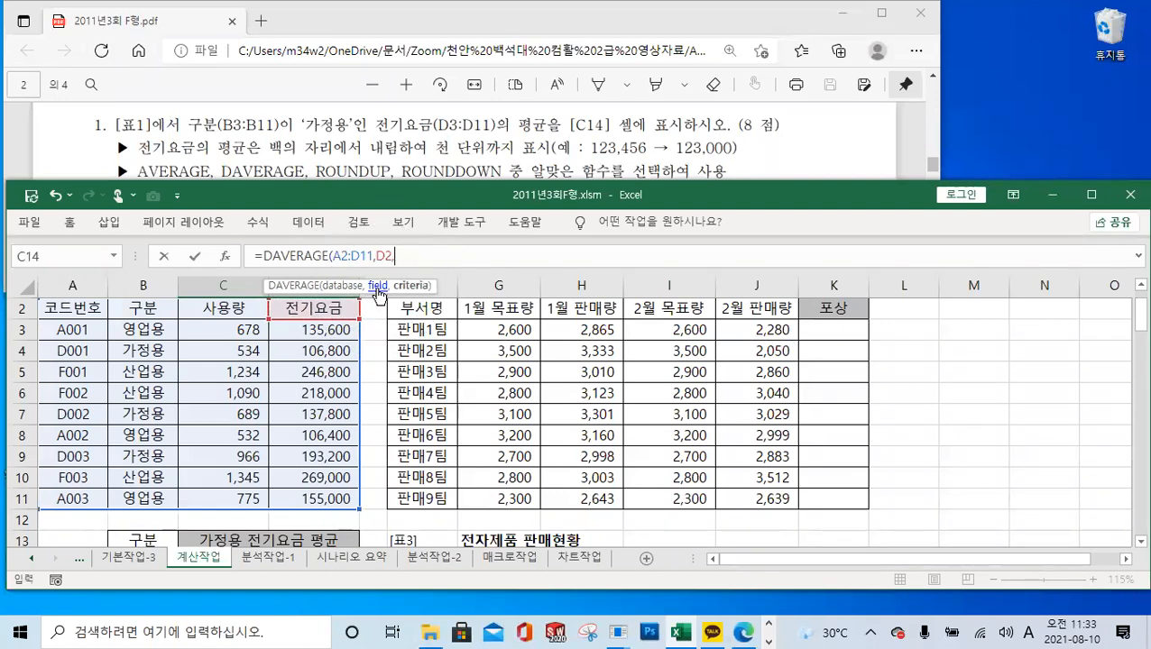
Step: Set the DAVERAGE criteria to B13:B14, close the function, and commit the formula in C14
key(ctrl)
key(ctrl)
scroll(144, 334, down, 2)
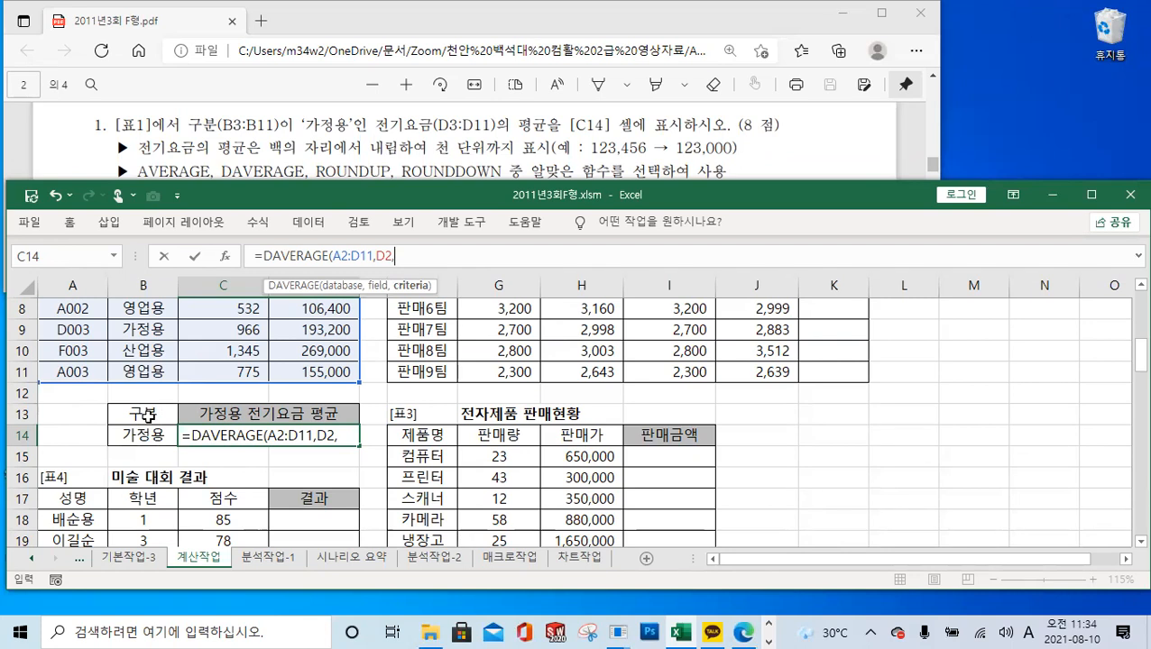
click(147, 416)
drag(147, 416, 147, 436)
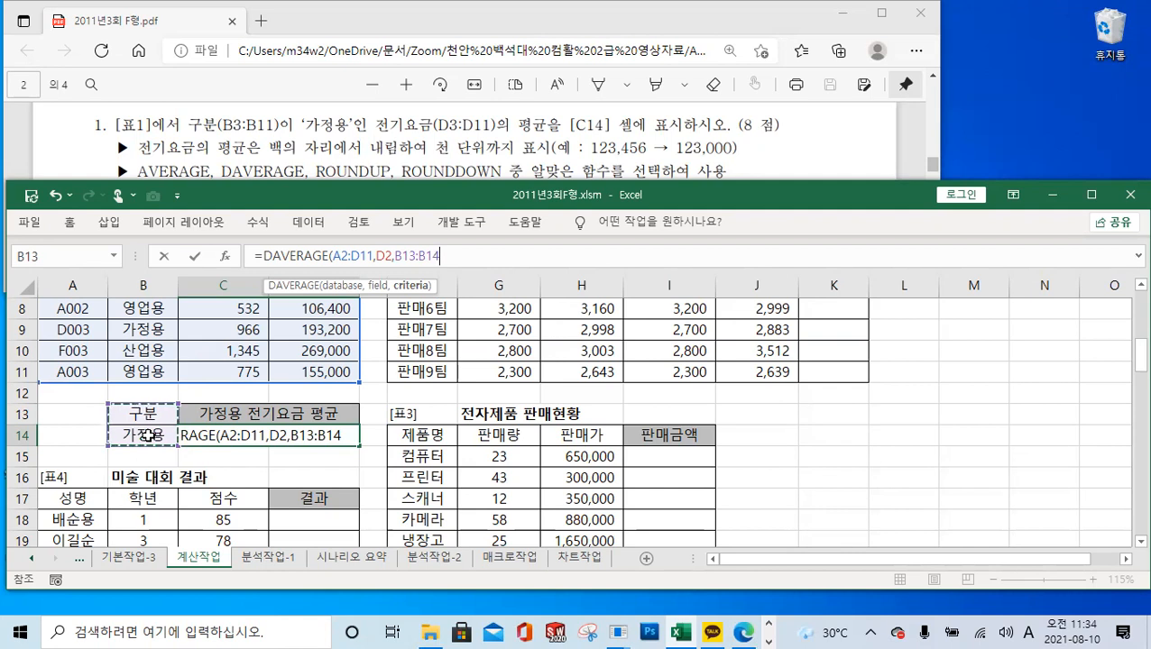
text())
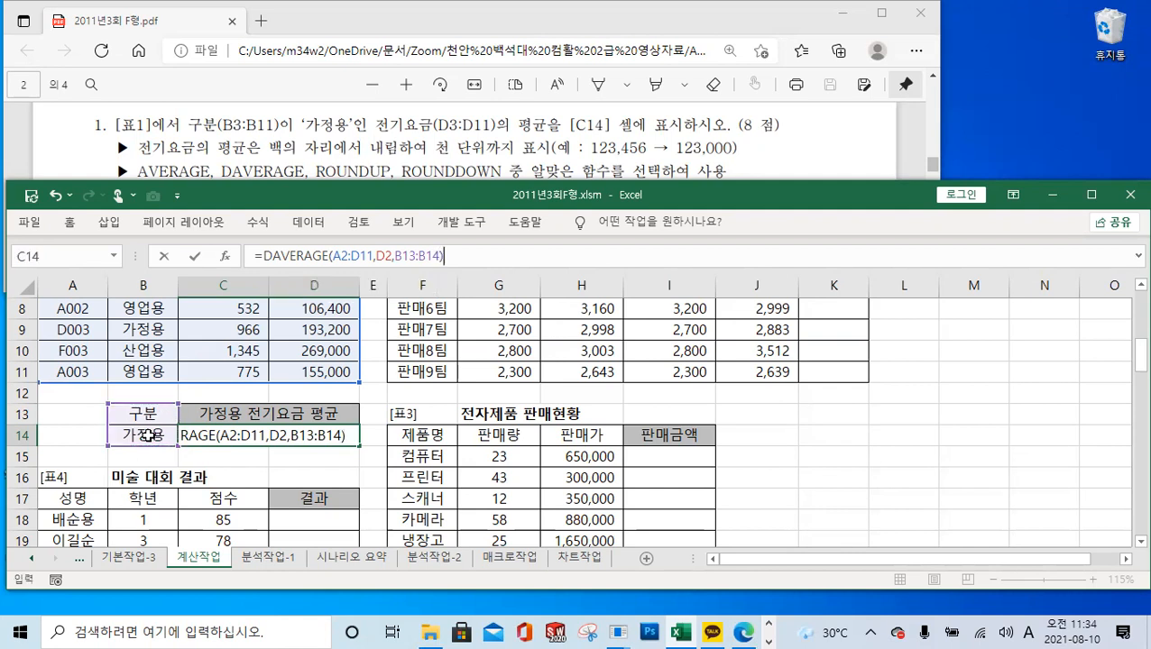
click(197, 257)
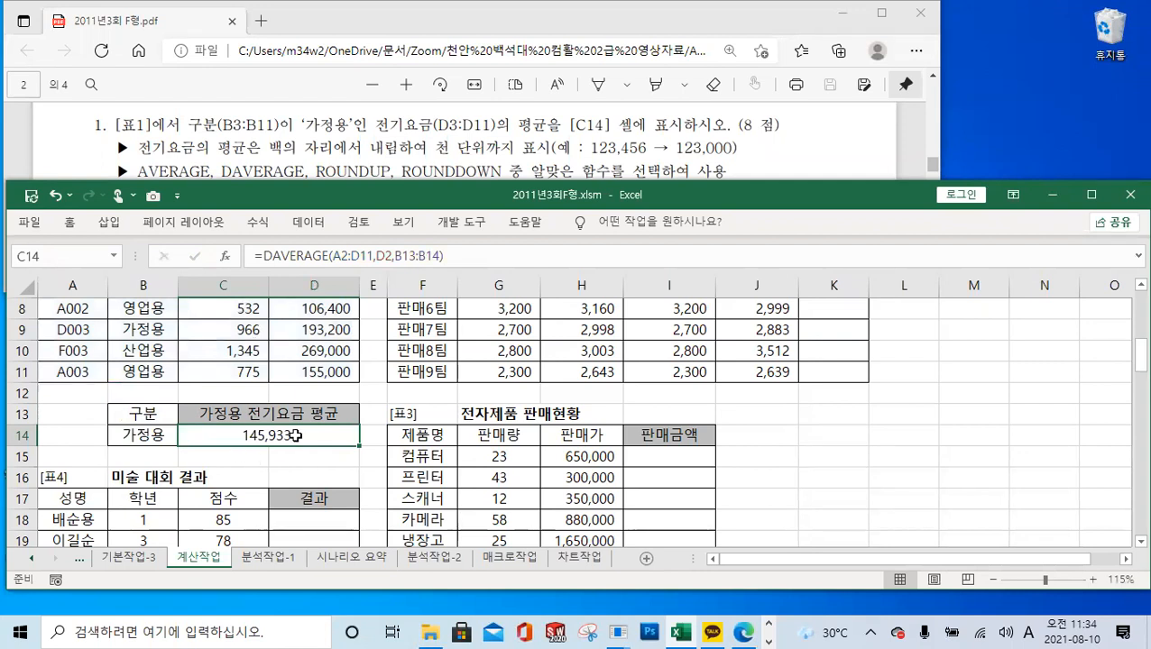
Step: Wrap the DAVERAGE formula in C14 in ROUNDDOWN with -3 digits and commit it
click(266, 257)
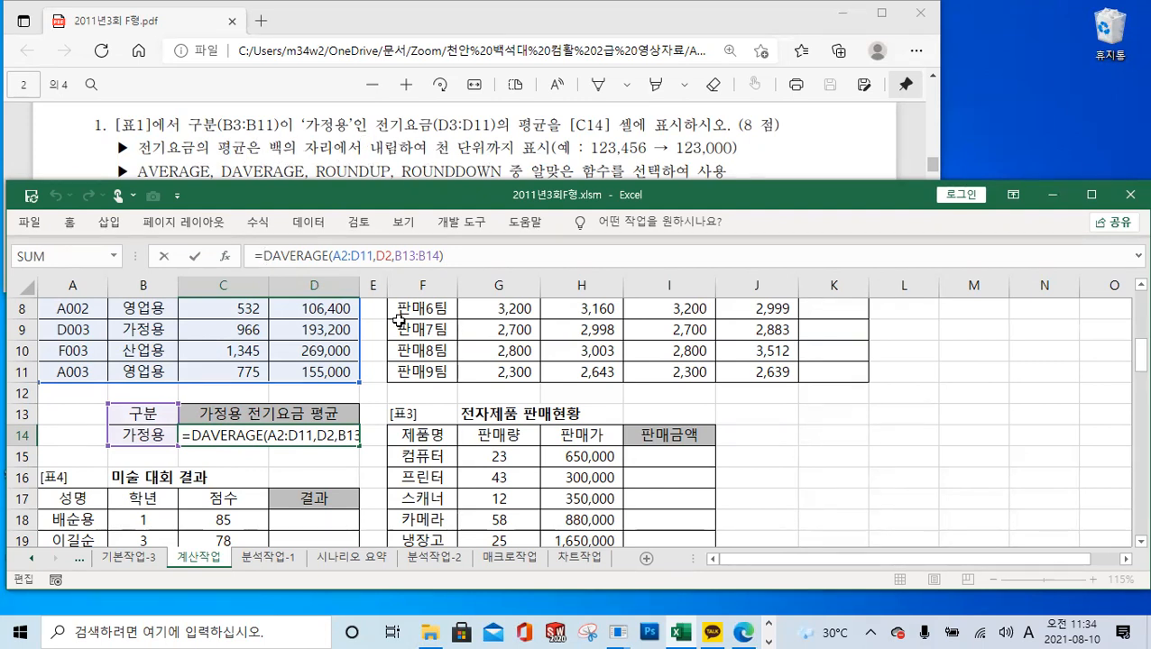
text(rou)
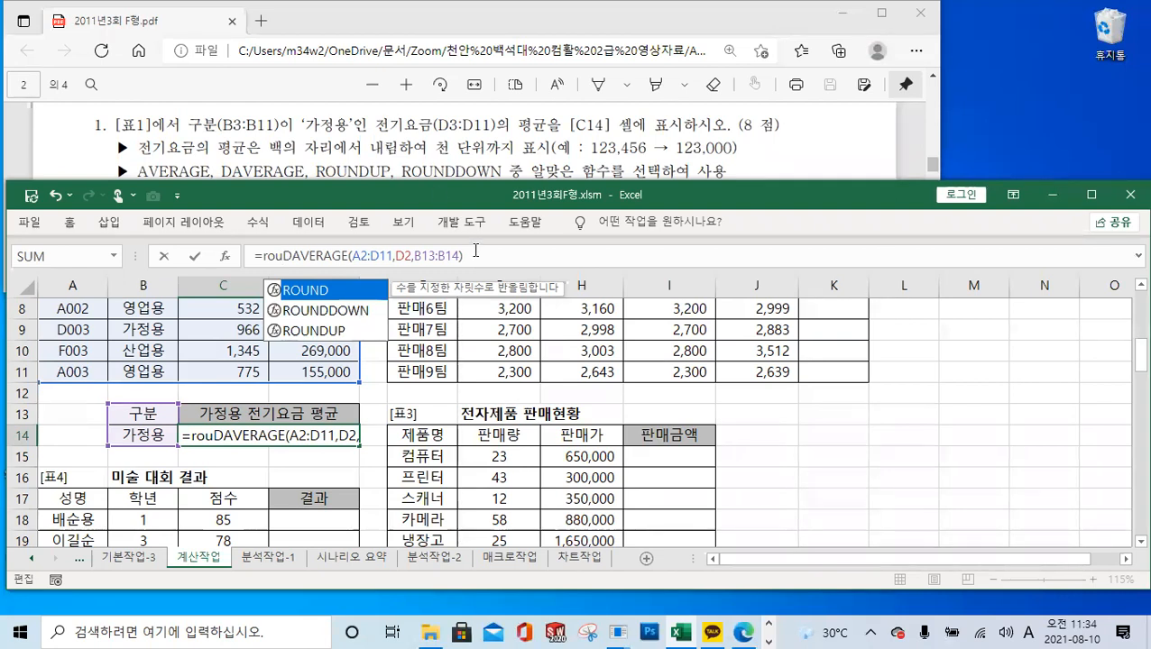
double_click(343, 310)
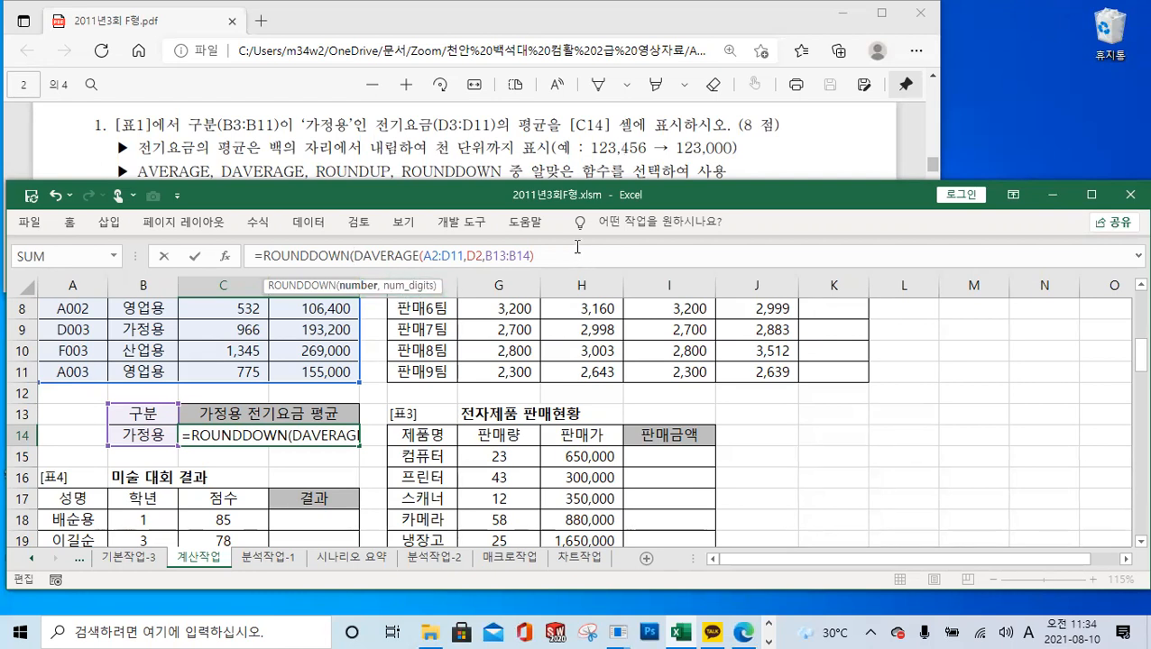
click(569, 262)
text(,)
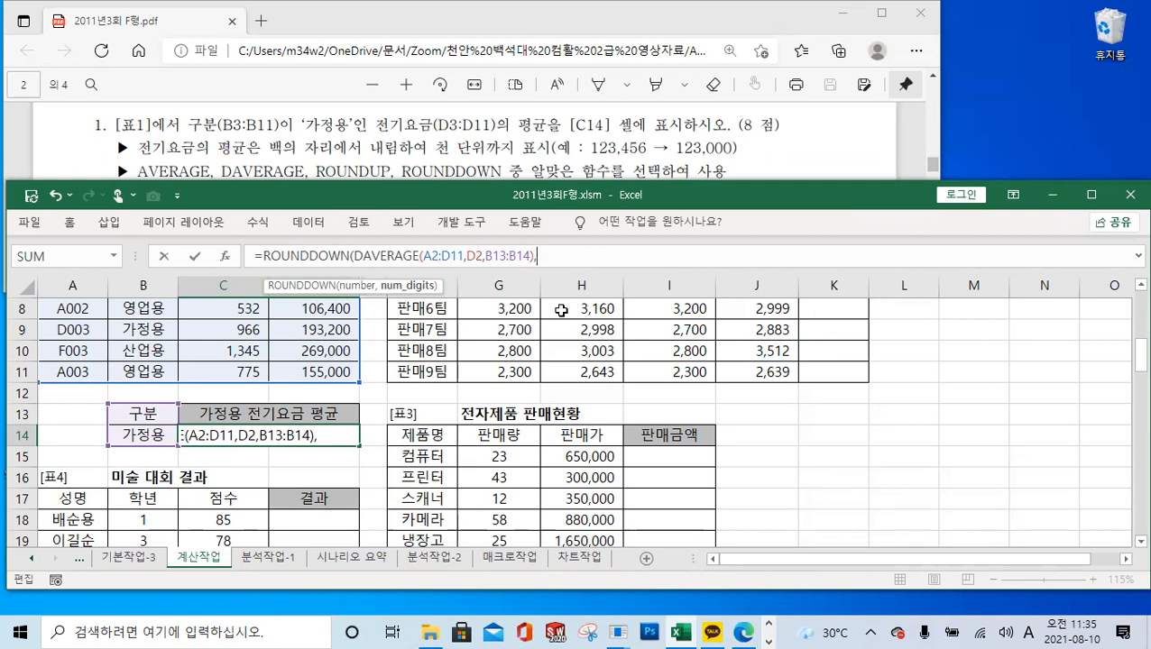
text(3)
text())
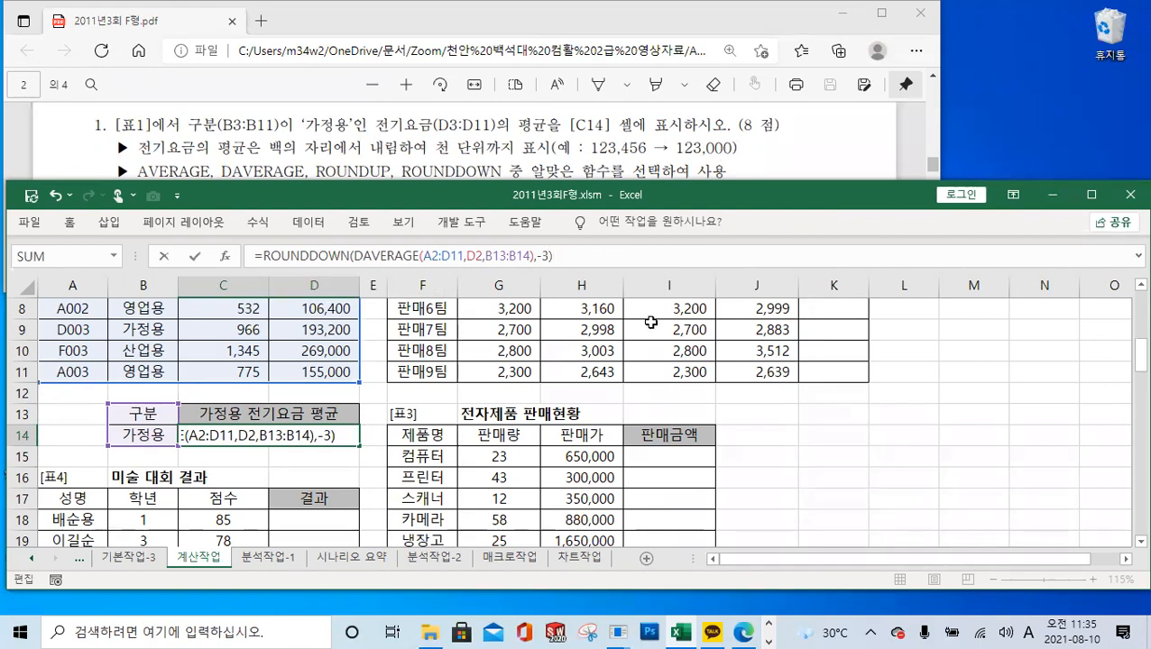
click(195, 256)
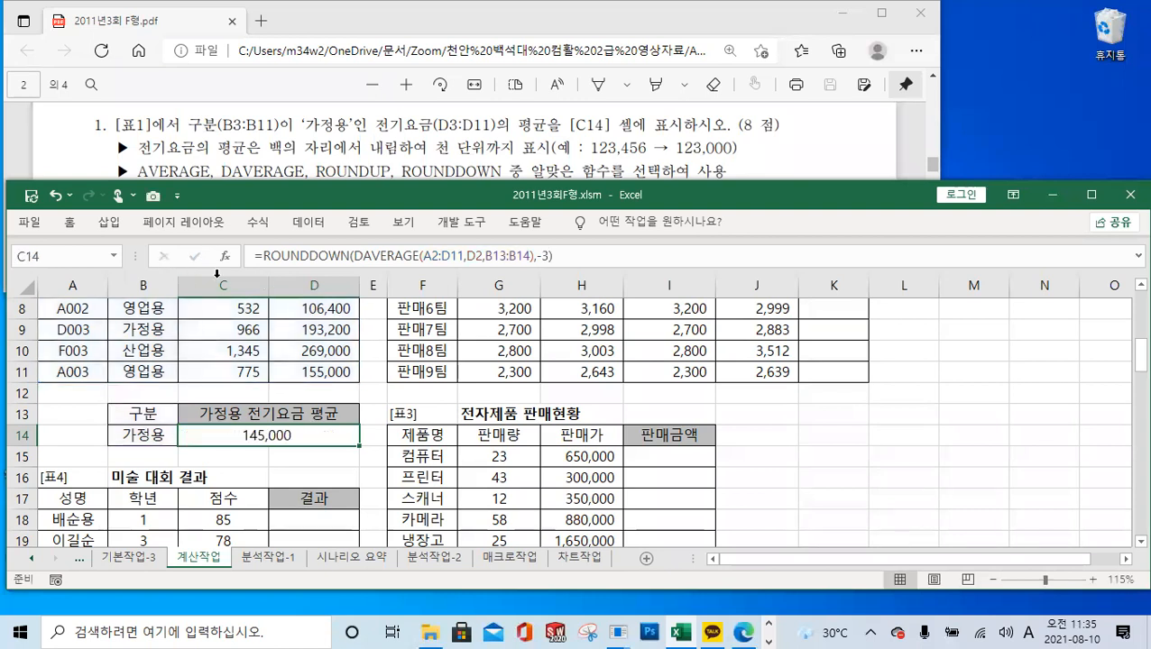
key(ctrl)
key(ctrl)
key(ctrl)
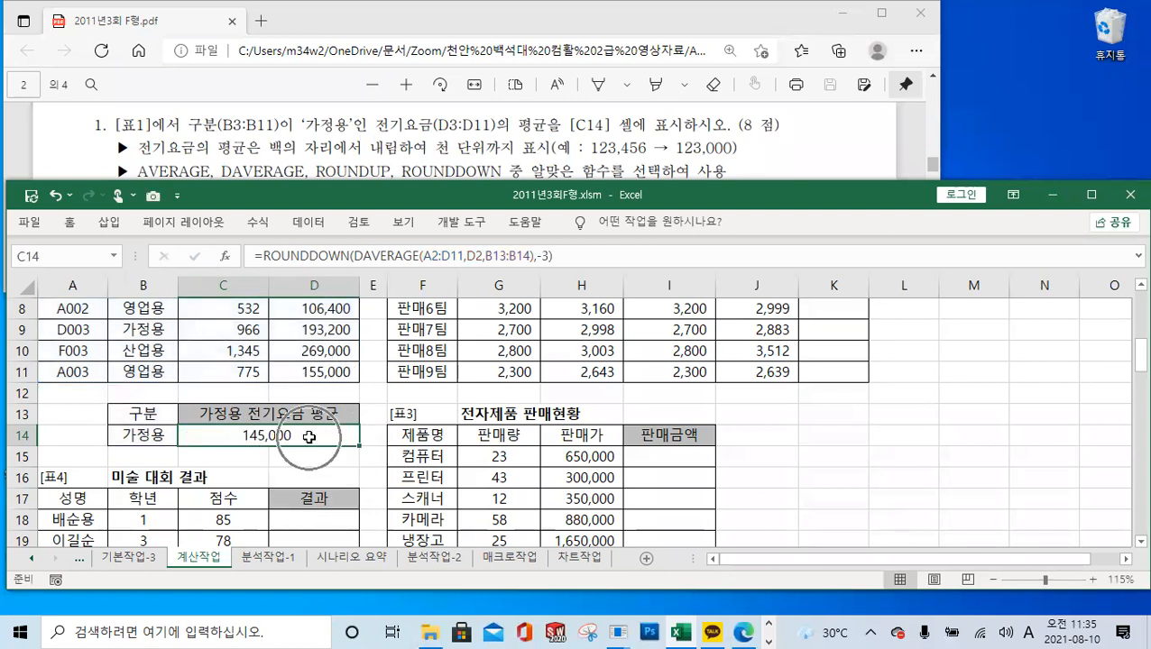
key(ctrl)
key(ctrl)
key(ctrl)
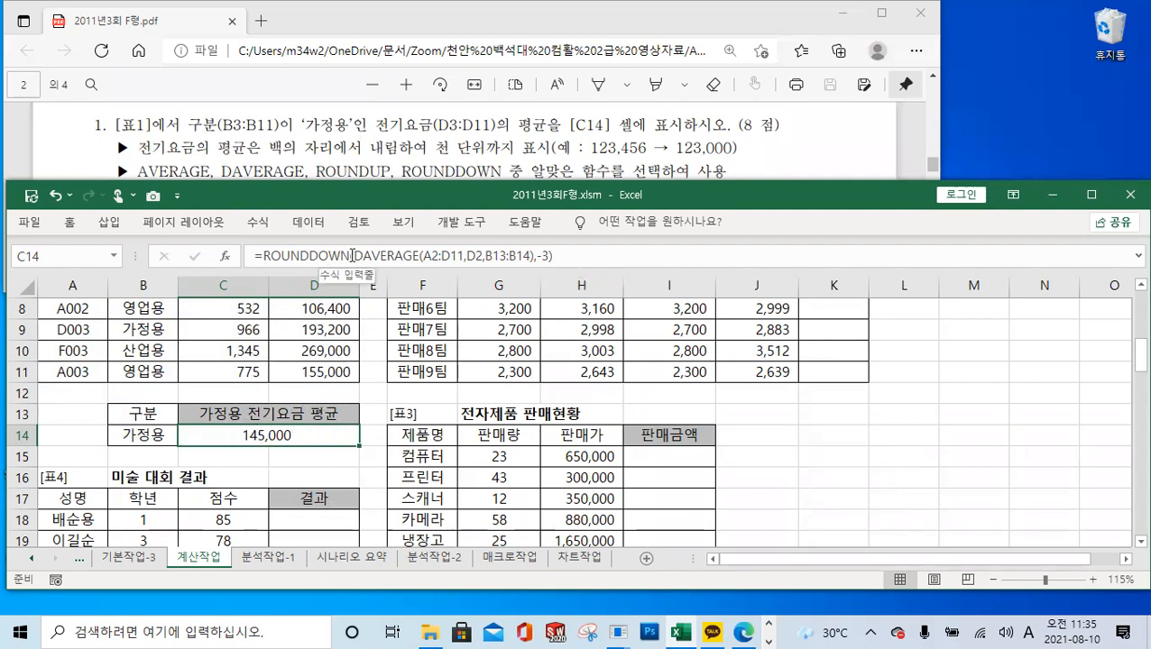
key(ctrl)
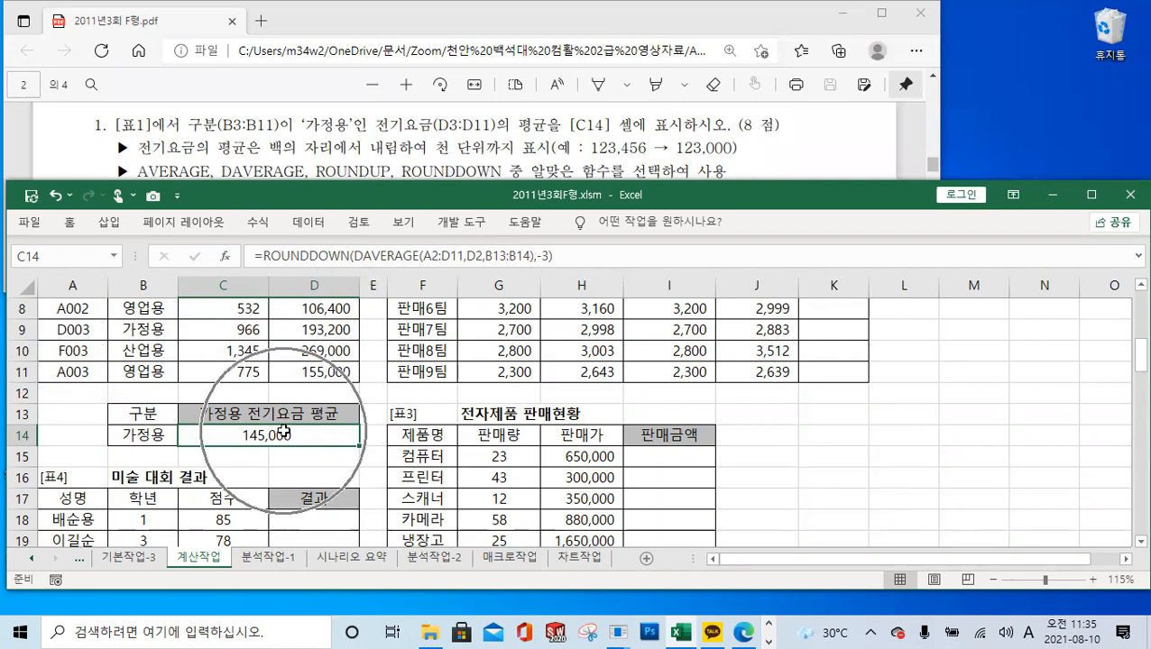
key(ctrl)
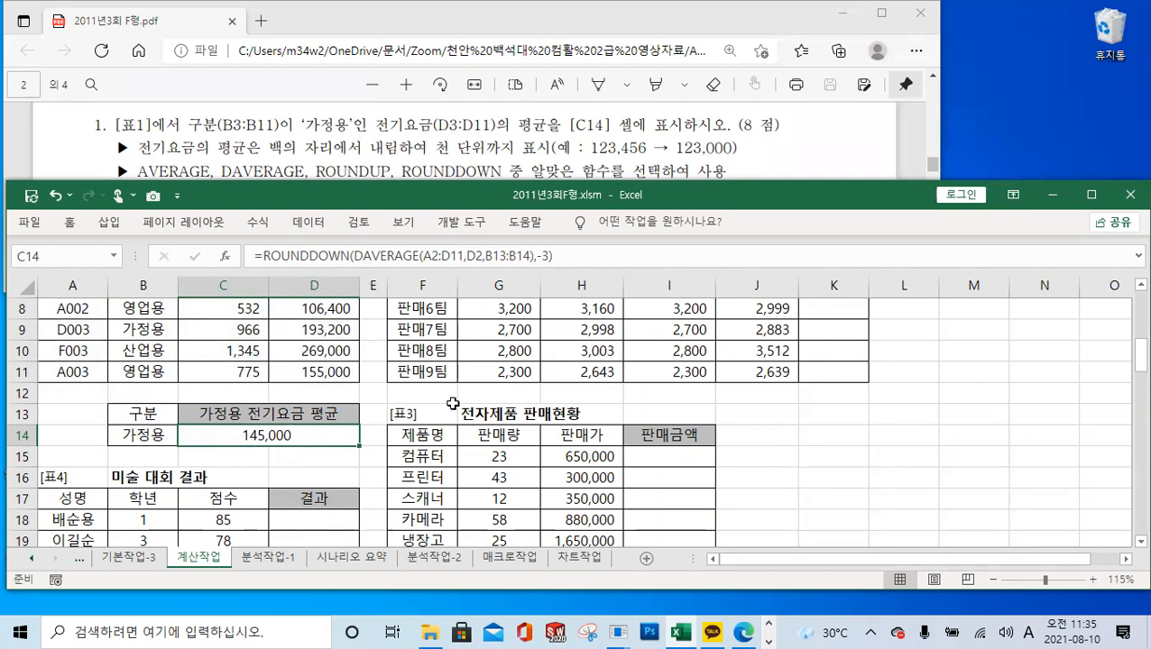
Step: Undo the ROUNDDOWN edit in C14 to compare it with the plain DAVERAGE formula, and redo it
key(ctrl+z)
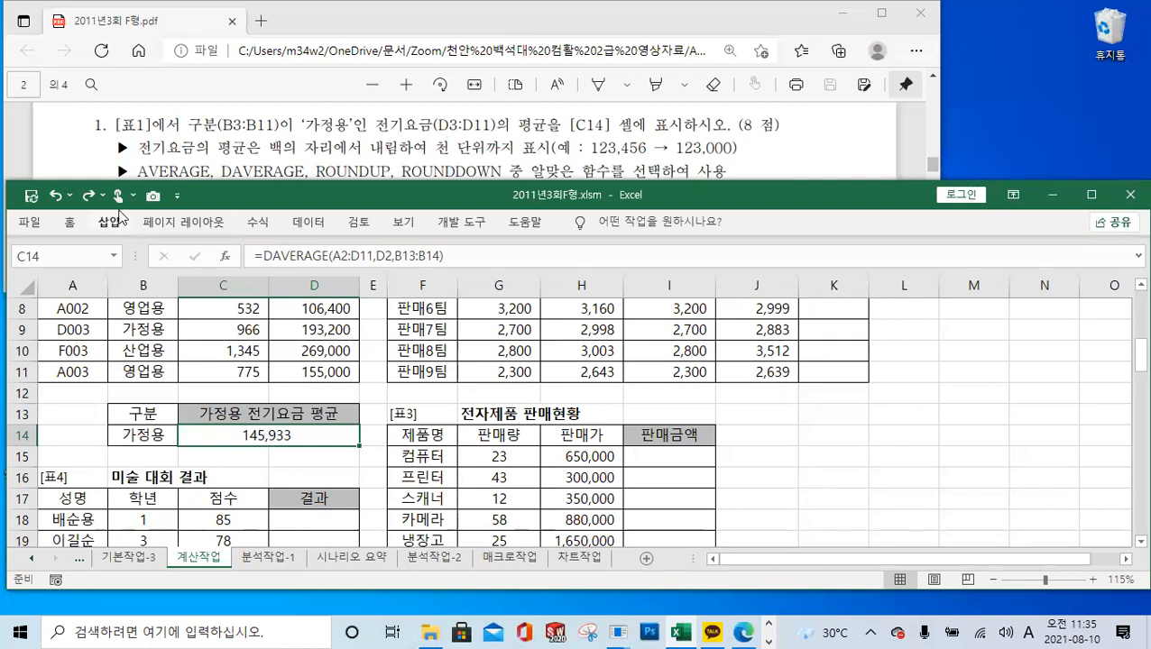
click(87, 195)
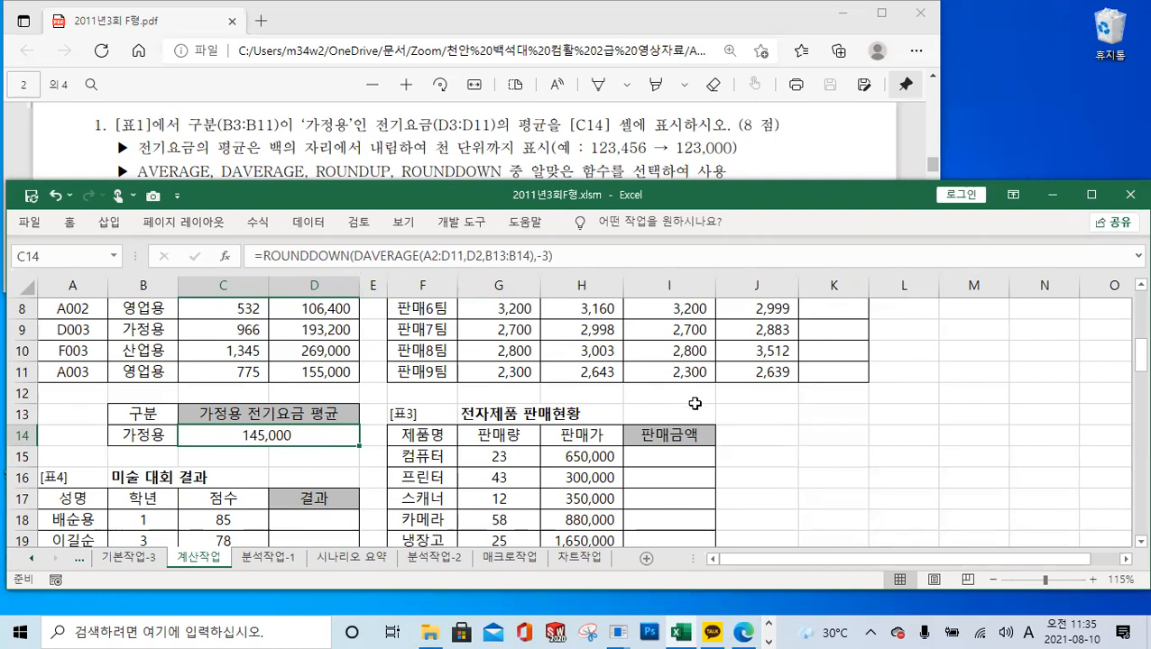
Step: Select K3 in the 포상 column and bring question 2 of the exam PDF into view above the worksheet
scroll(694, 403, up, 3)
click(825, 350)
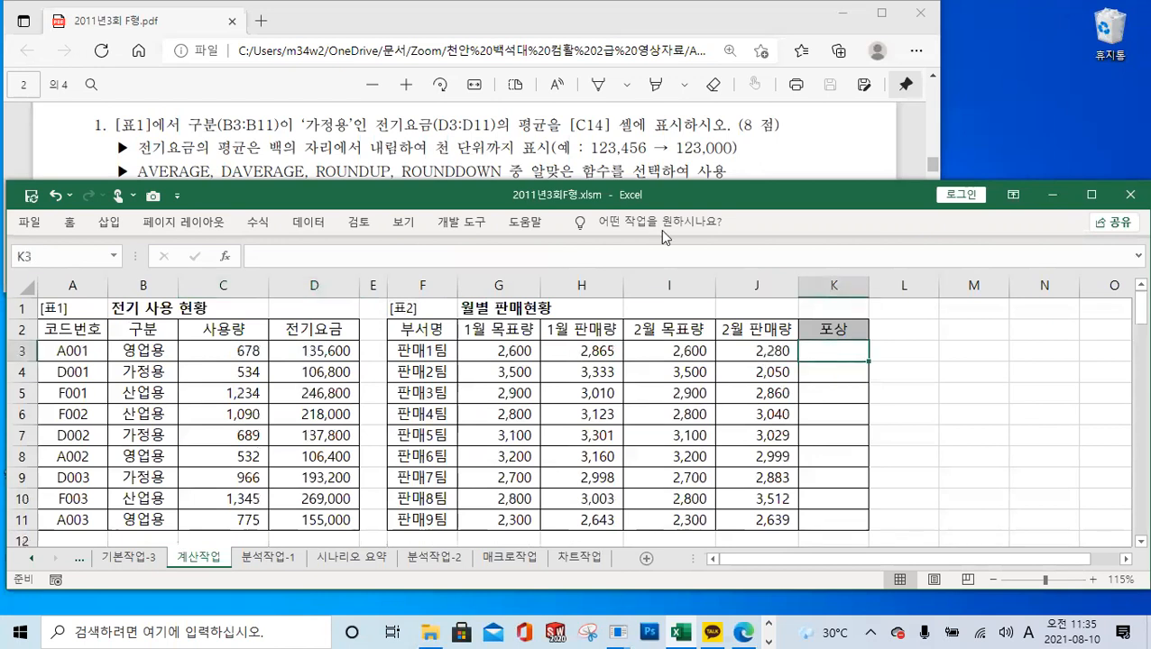
click(508, 126)
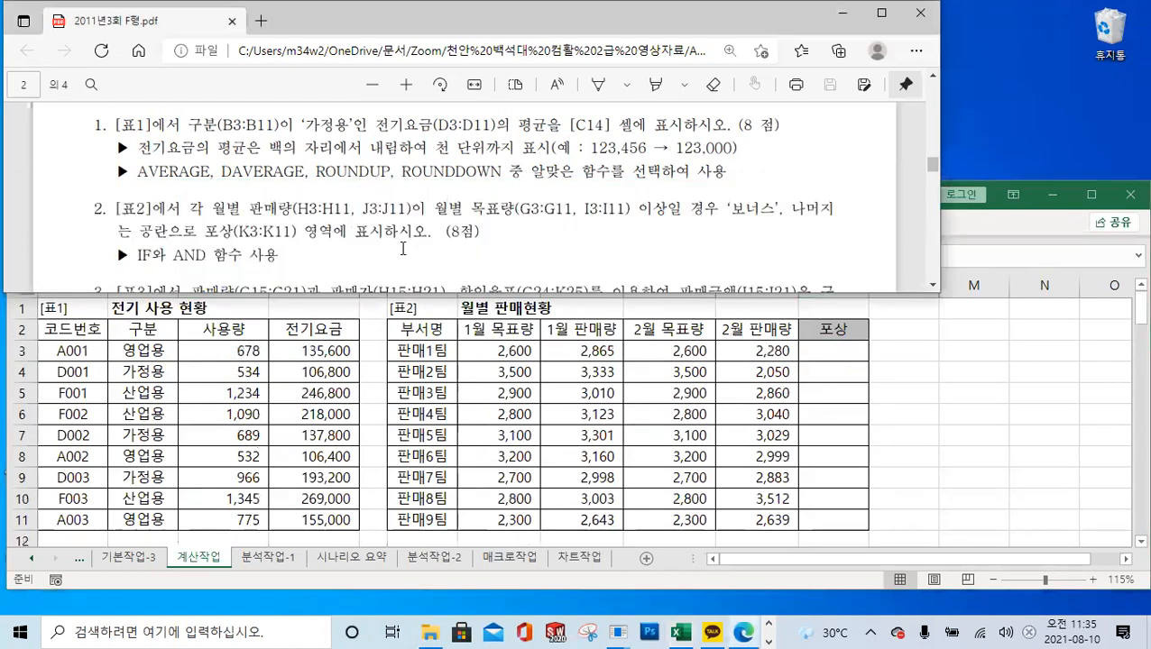
scroll(403, 249, down, 3)
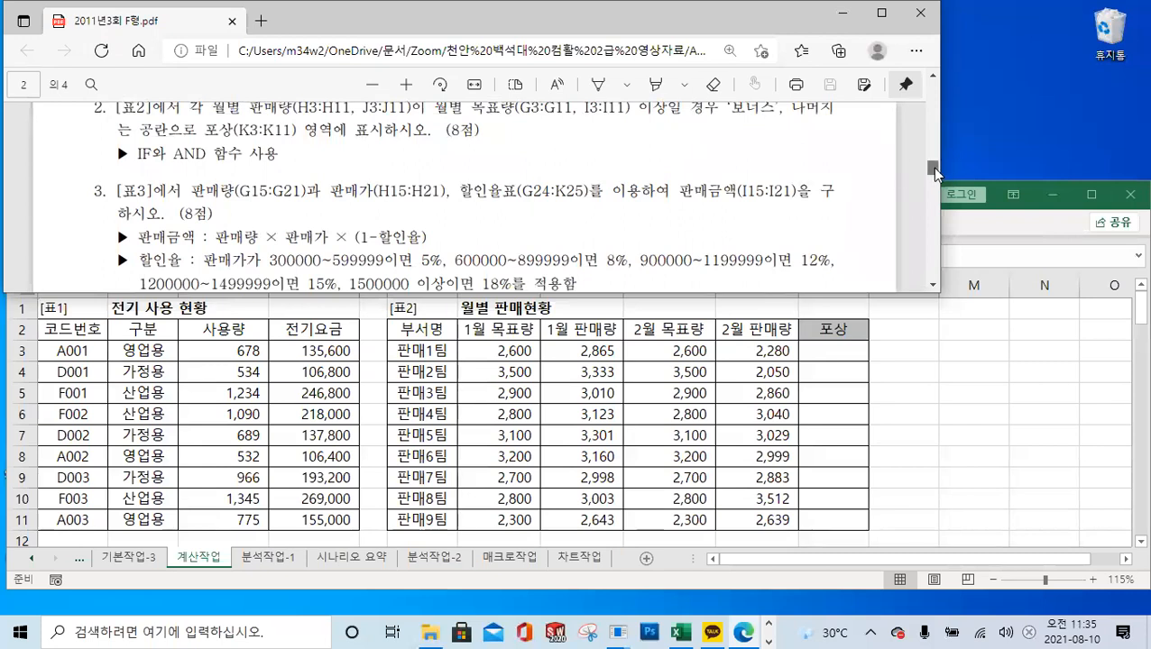
drag(934, 168, 945, 169)
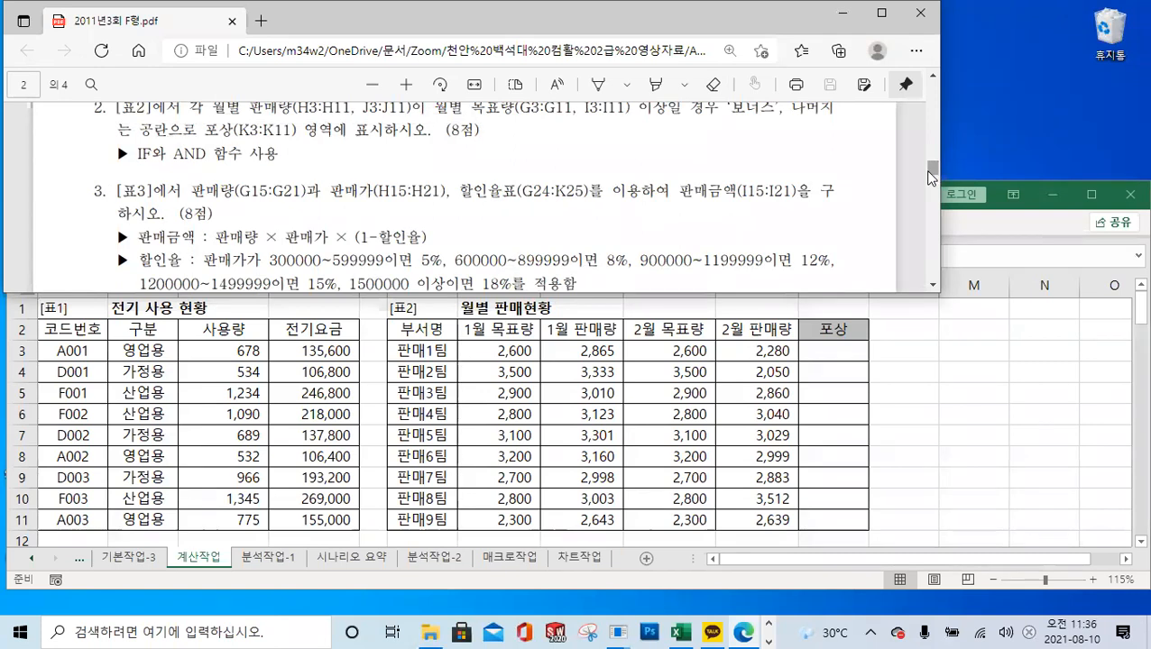
click(932, 77)
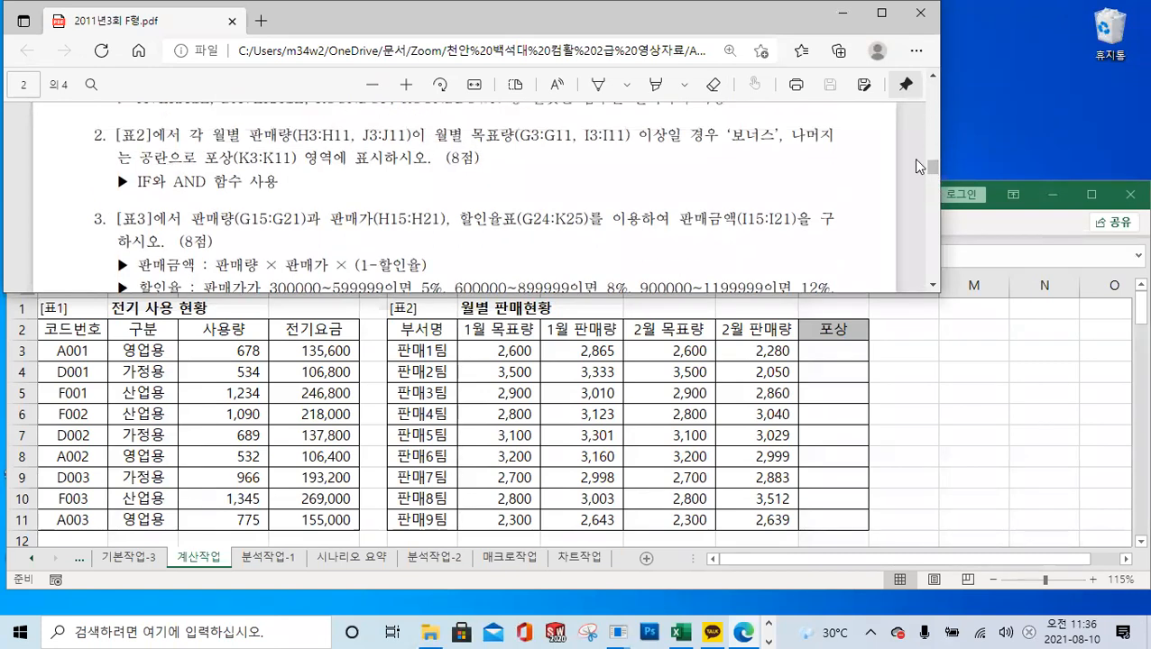
drag(1019, 180, 1019, 191)
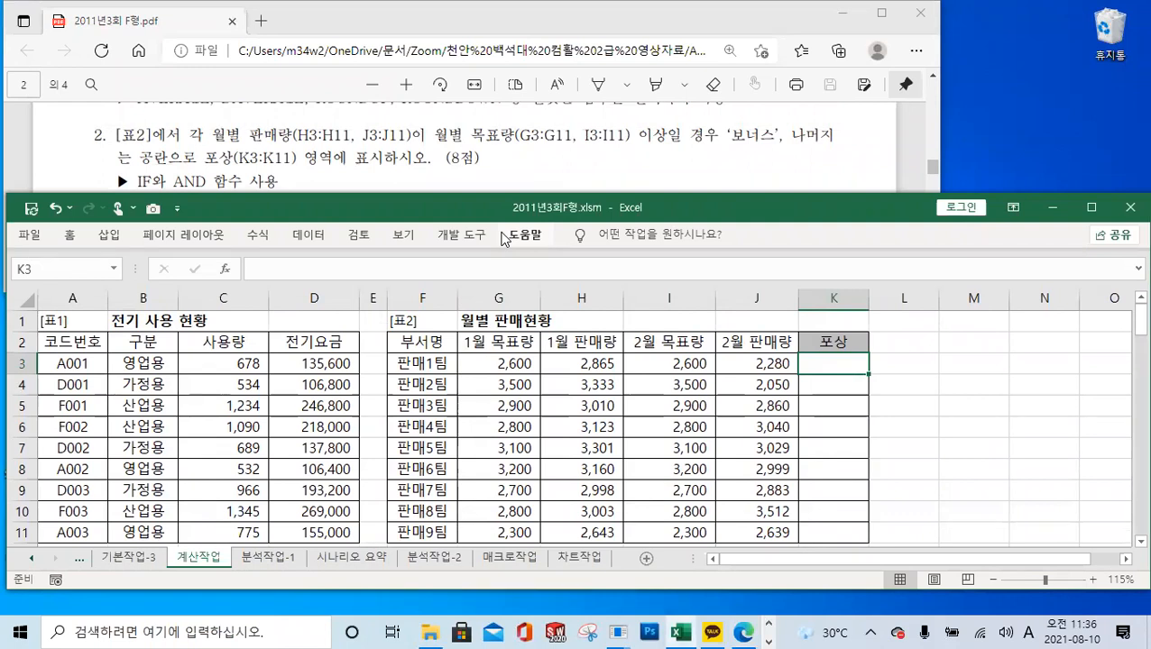
Step: Start an IF formula in K3 with a nested AND function as its logical test
click(300, 271)
text(=)
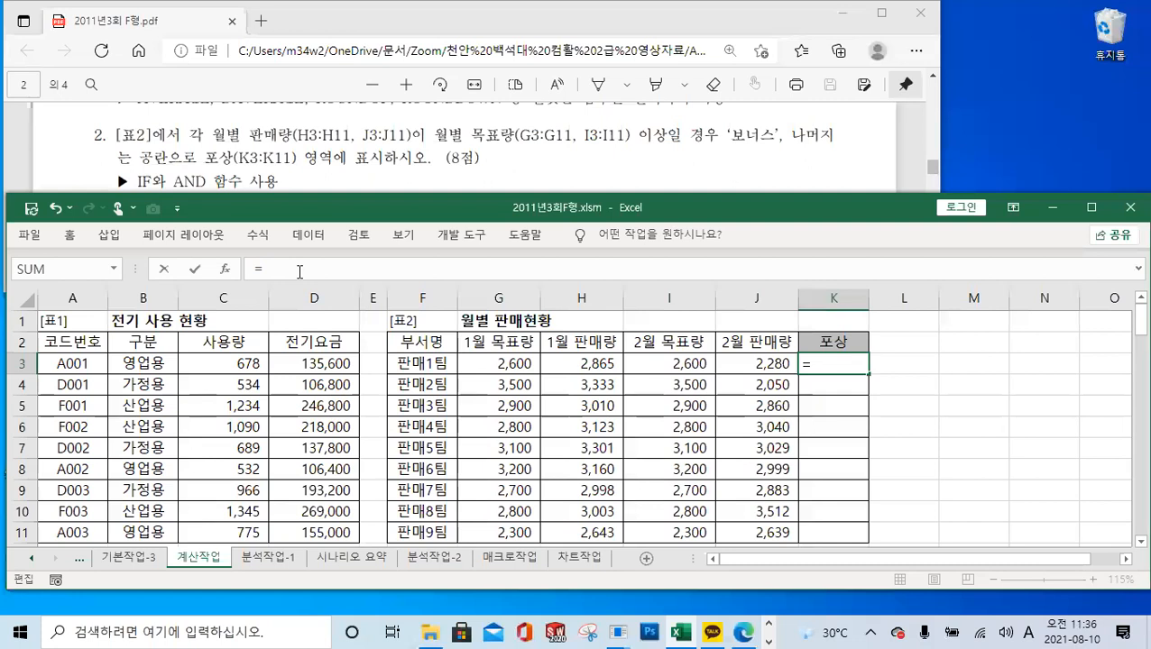
text(if)
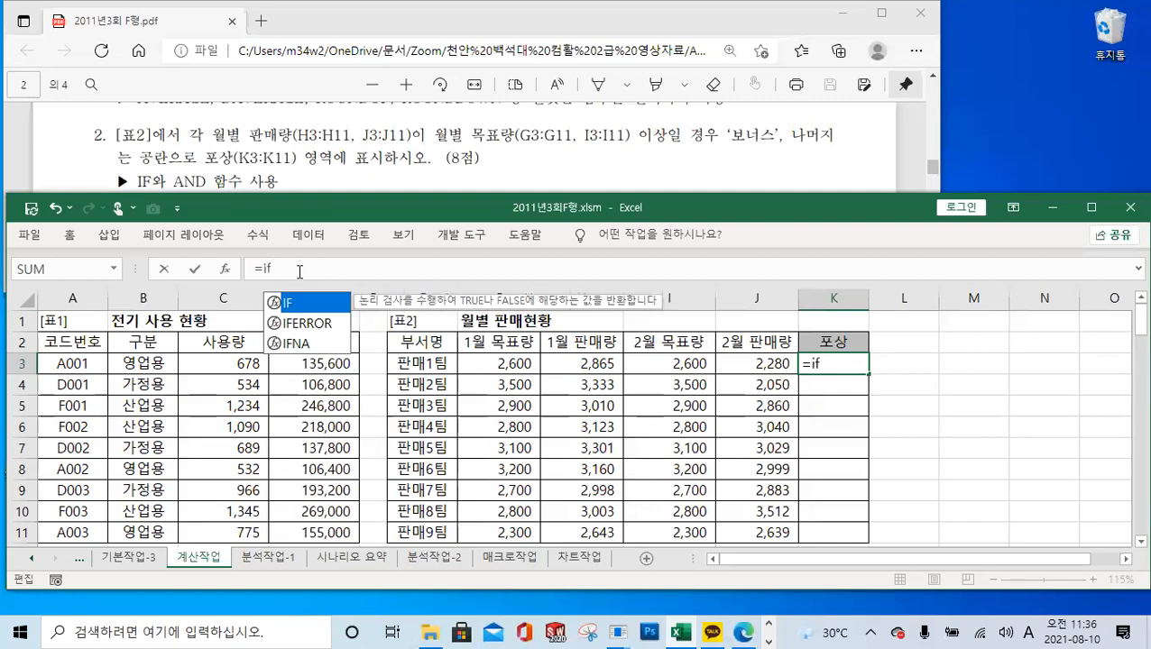
key(Tab)
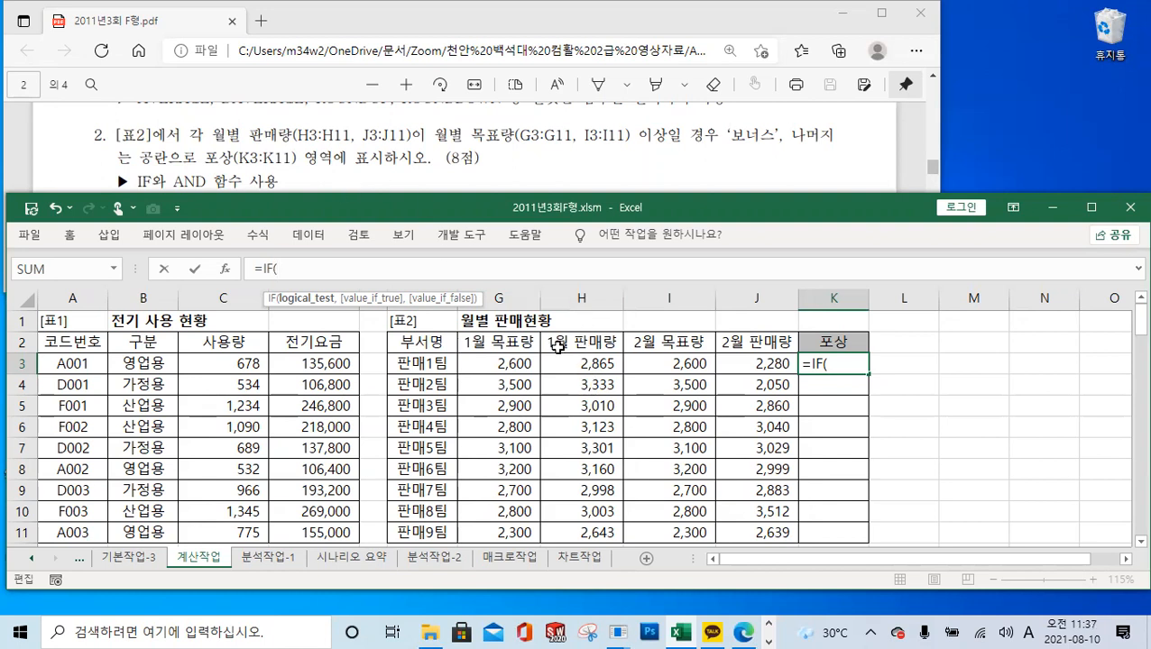
click(587, 366)
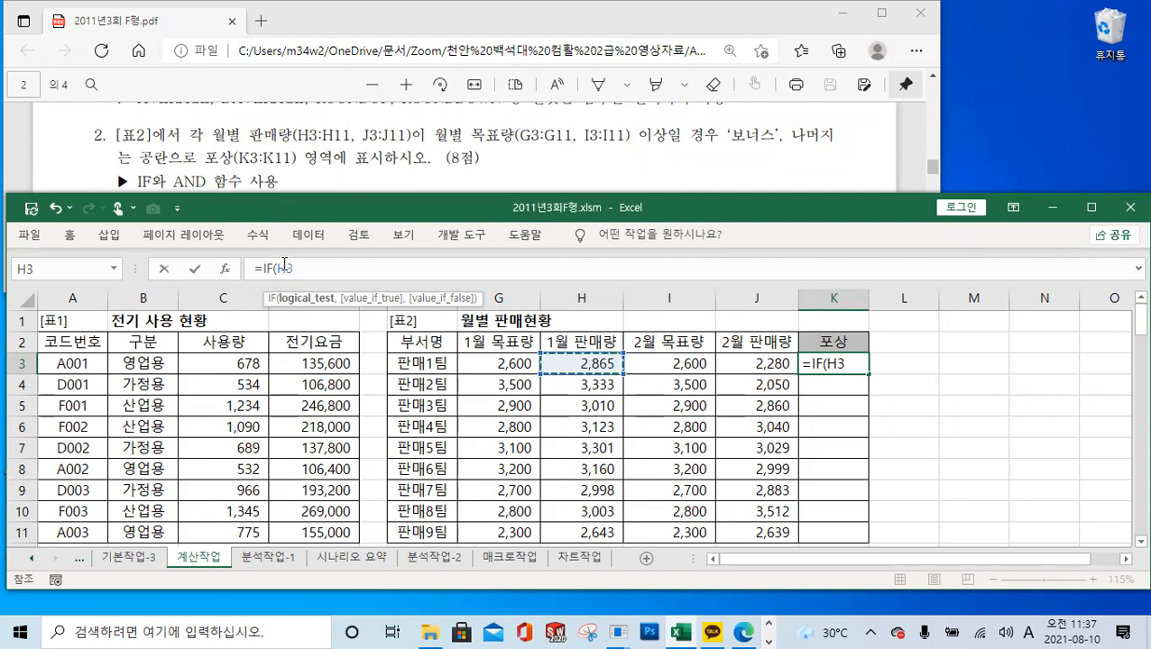
drag(277, 268, 293, 267)
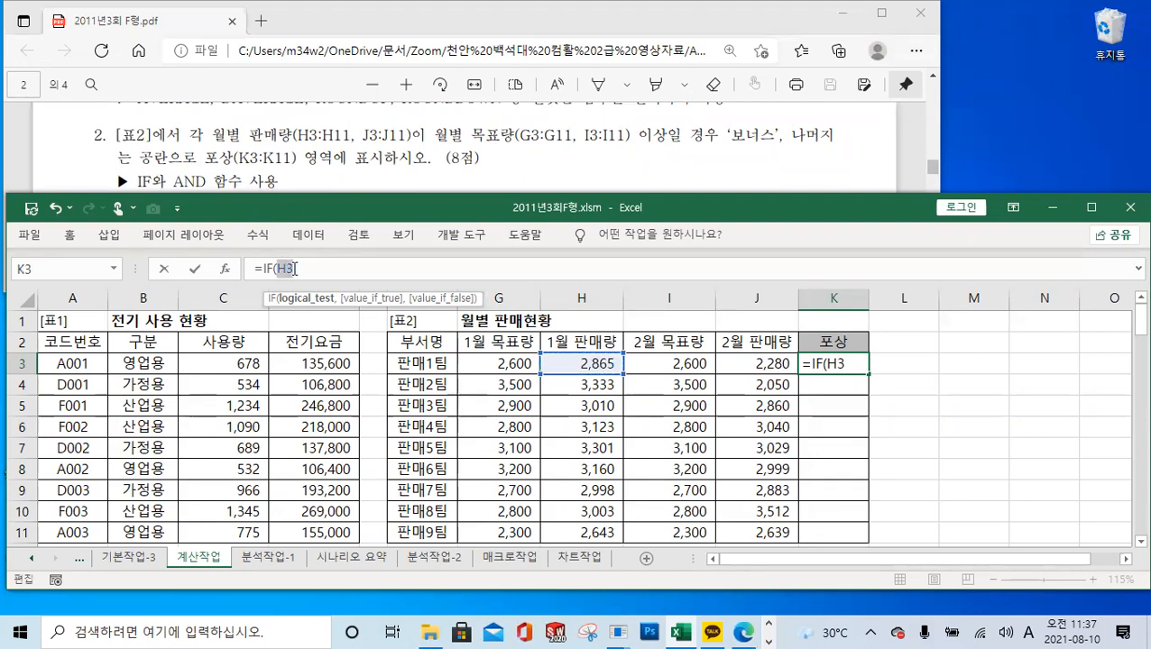
text(and)
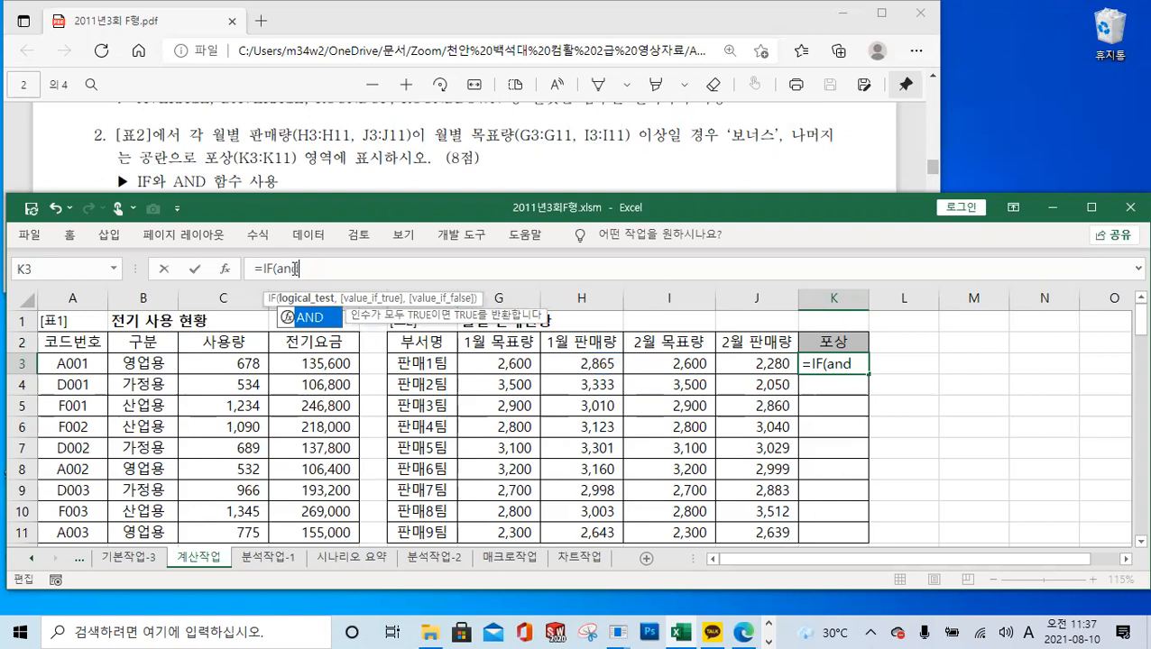
key(Tab)
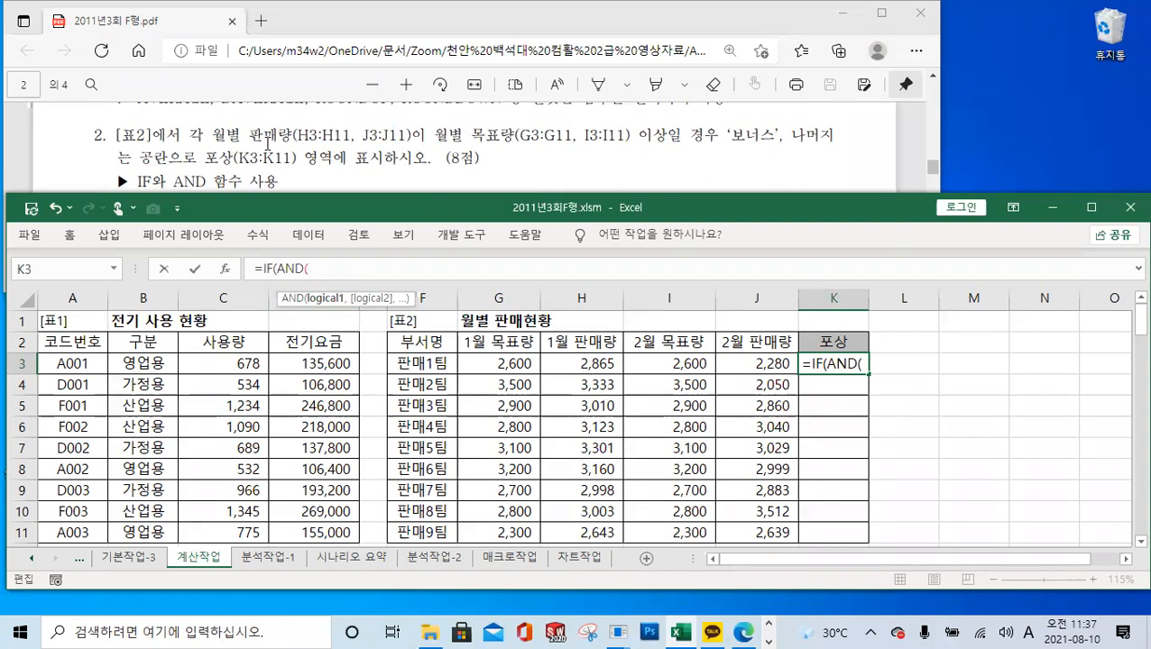
Step: Give the AND function the conditions H3>=G3 and J3>=I3, and close it
click(578, 363)
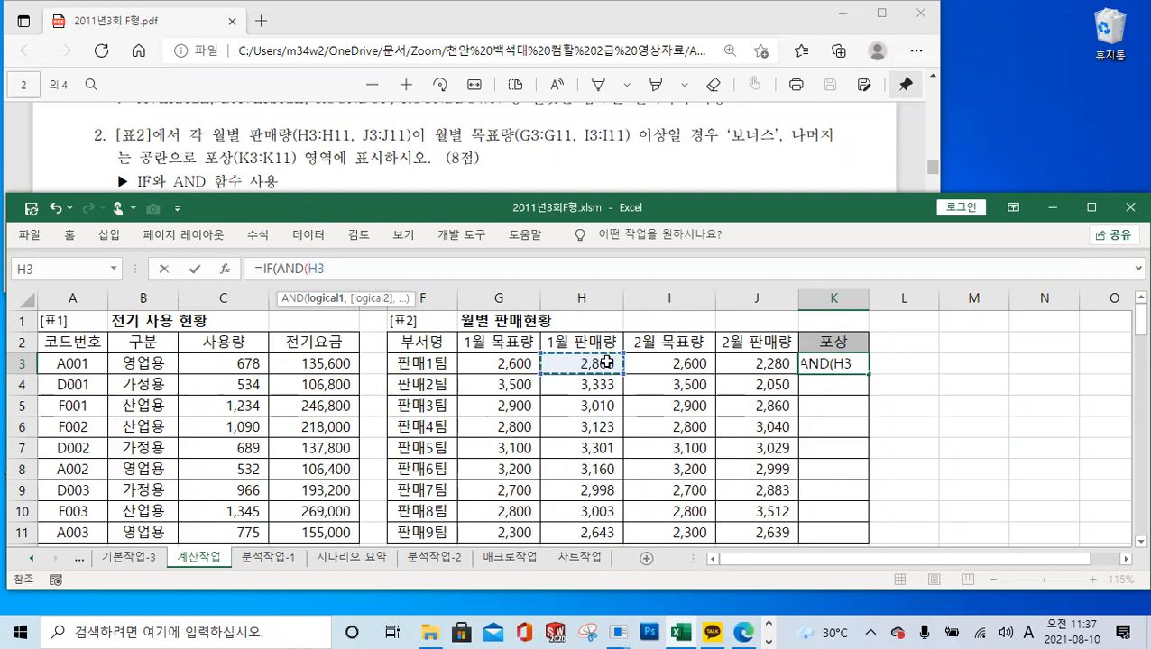
text(>=)
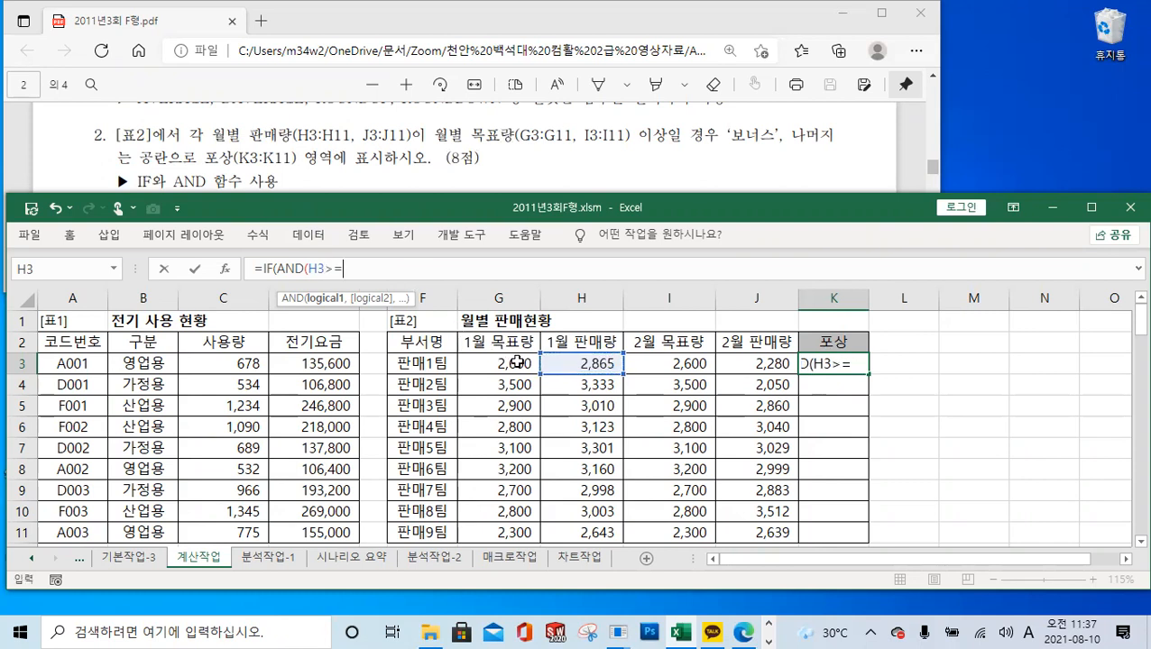
click(516, 362)
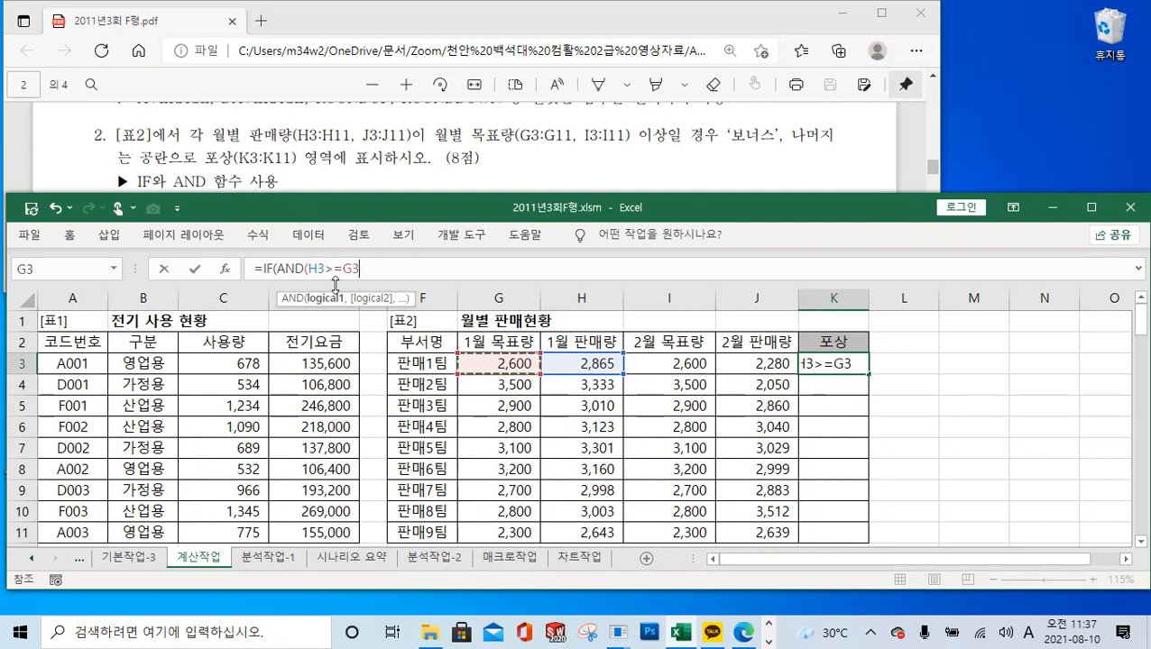
text(,)
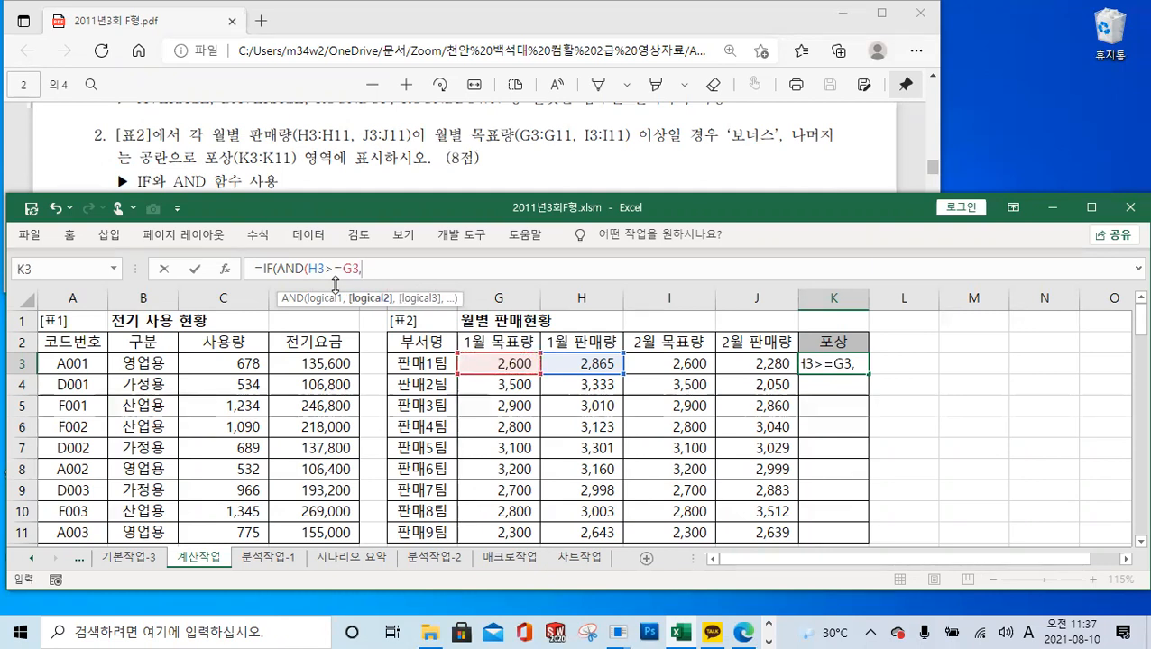
click(757, 364)
text(>=)
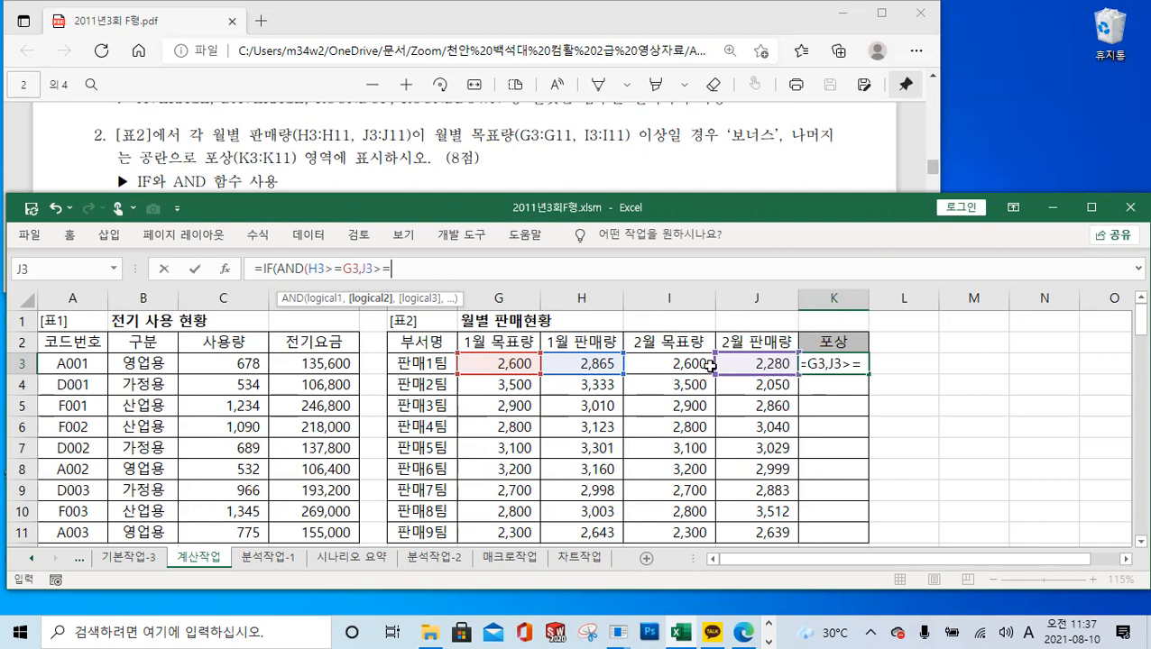
click(694, 362)
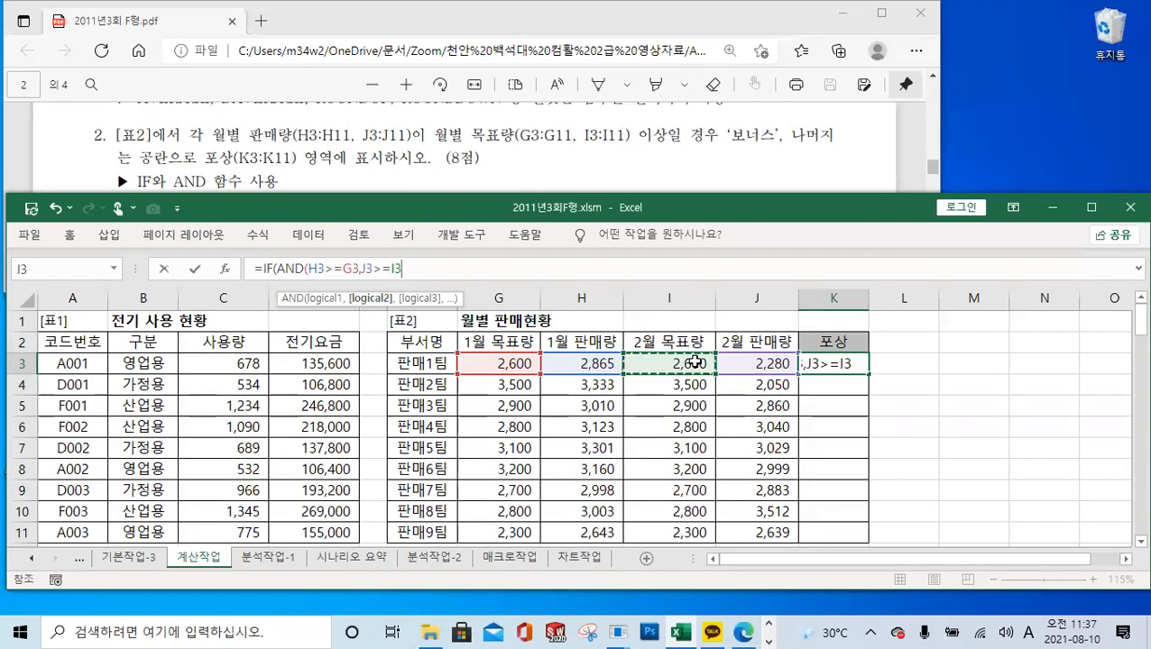
text())
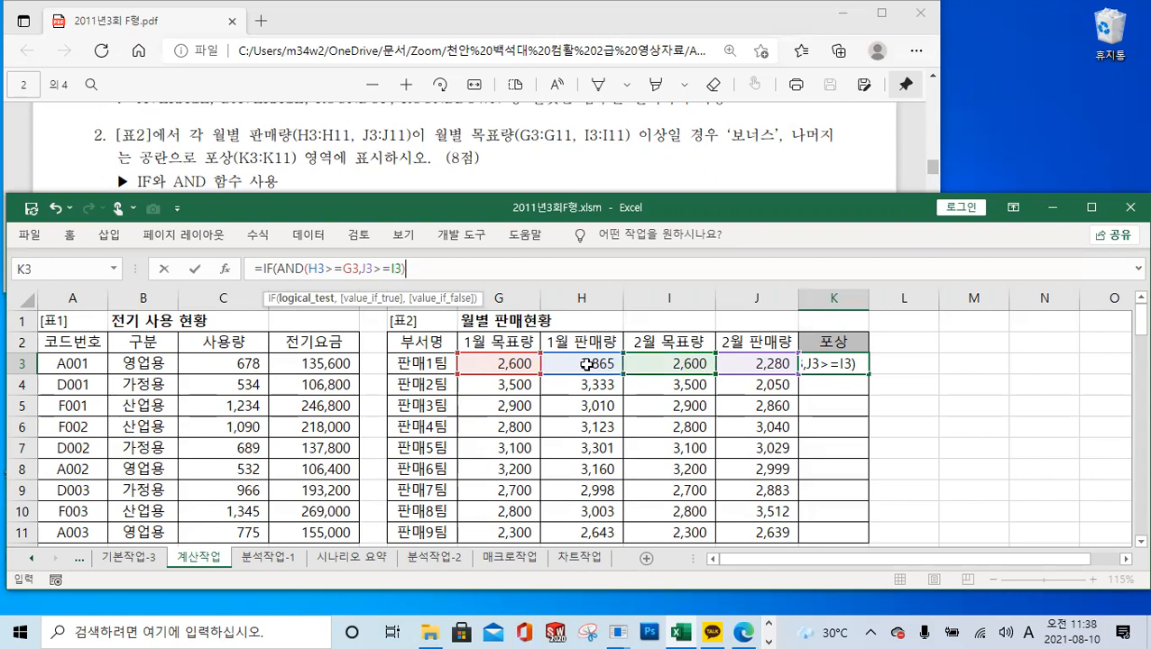
key(ctrl)
key(ctrl)
key(ctrl)
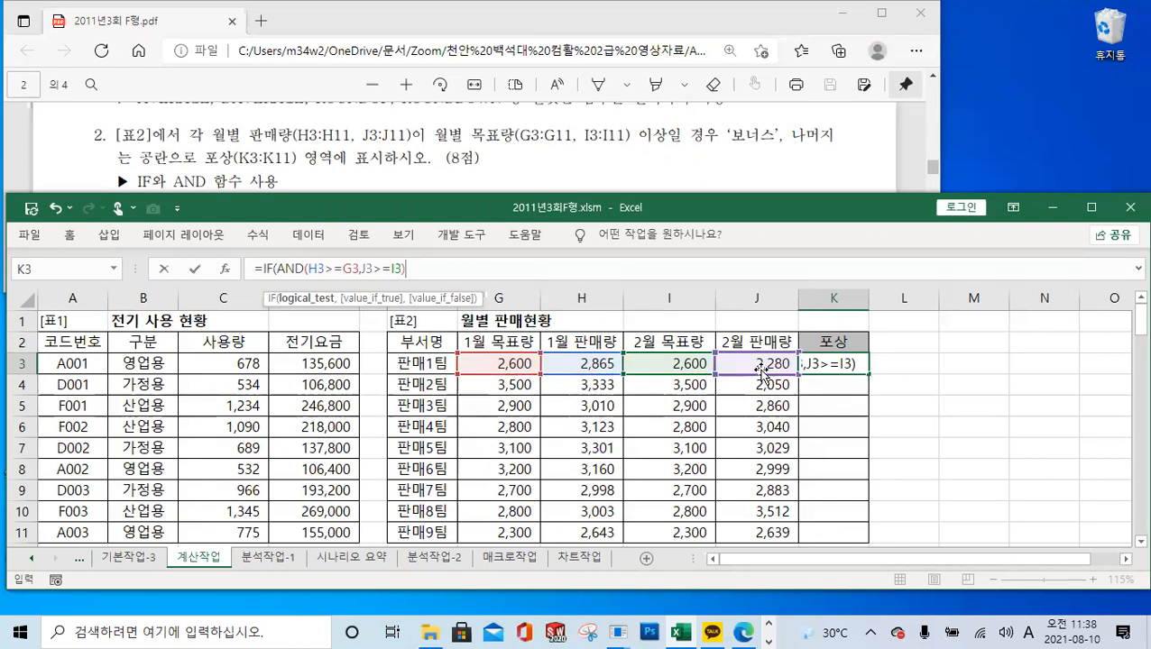
key(ctrl)
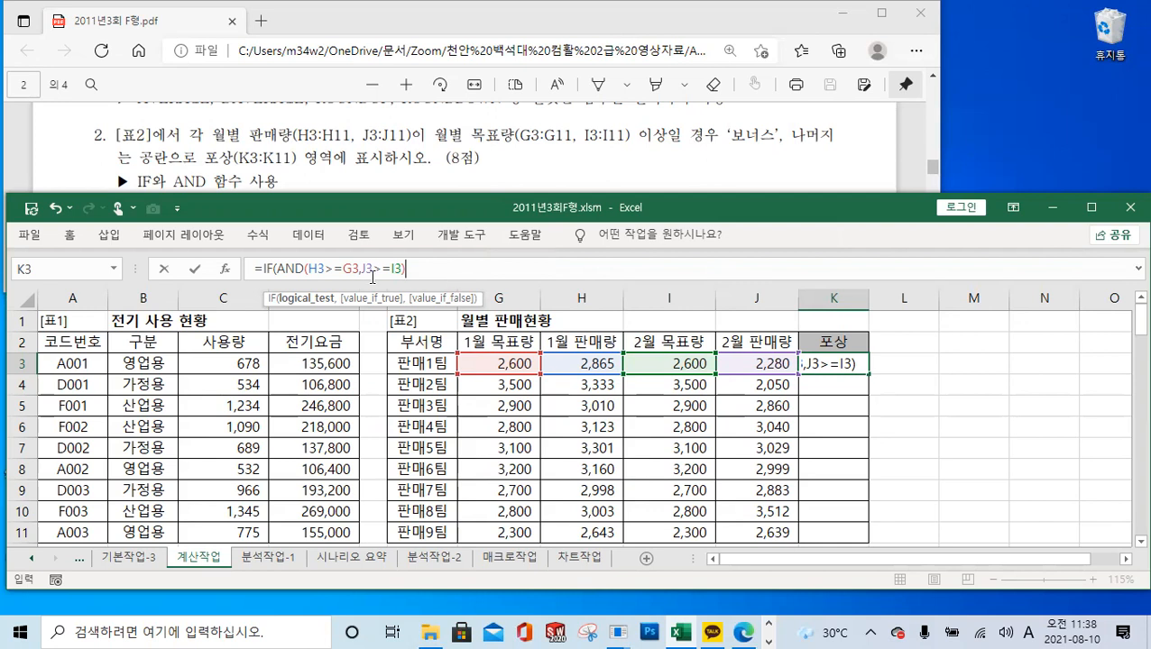
Step: Set the IF results to "보너스" when true and an empty string when false, and commit the formula in K3
drag(308, 268, 402, 269)
click(402, 269)
text(),)
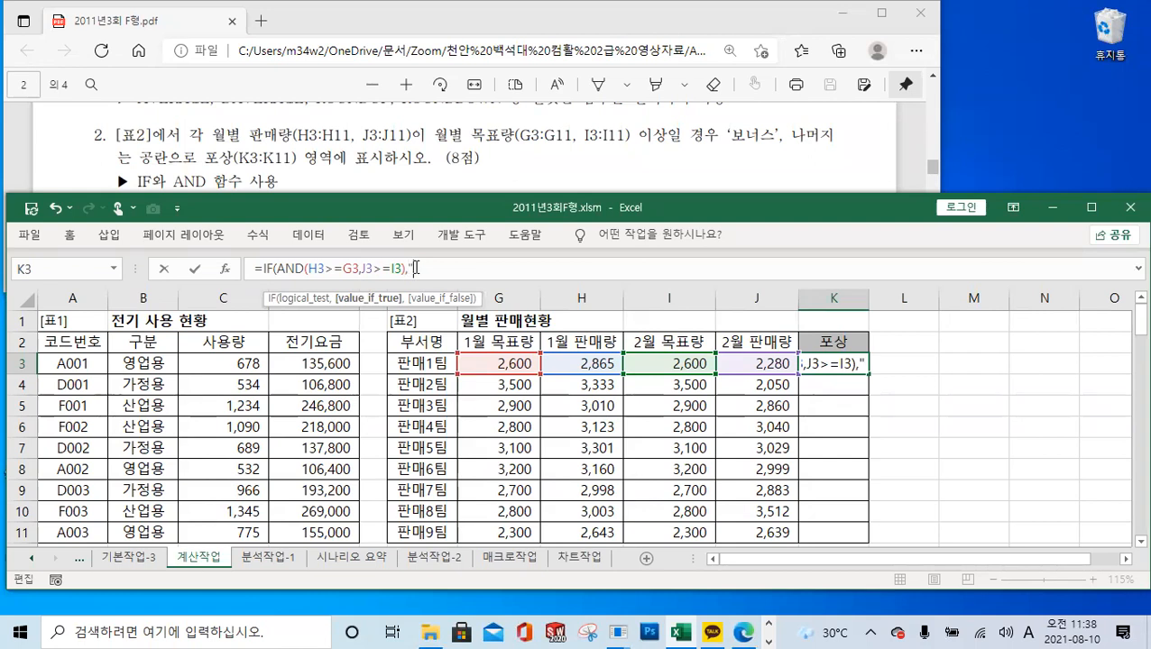
text(보너스)
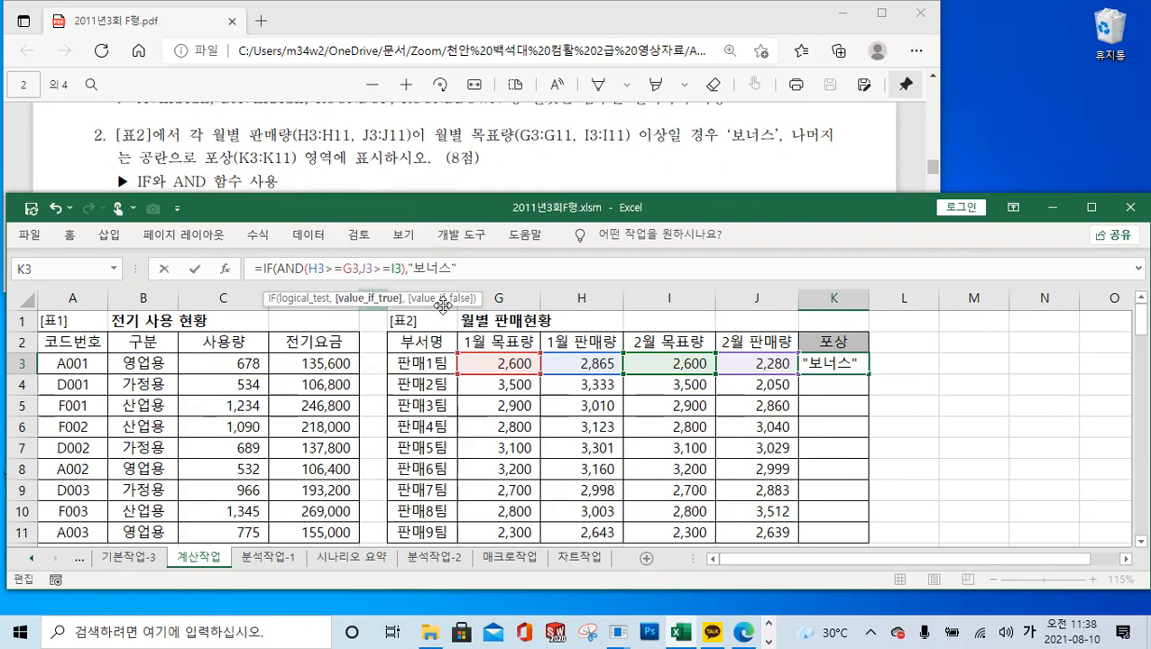
text(,)
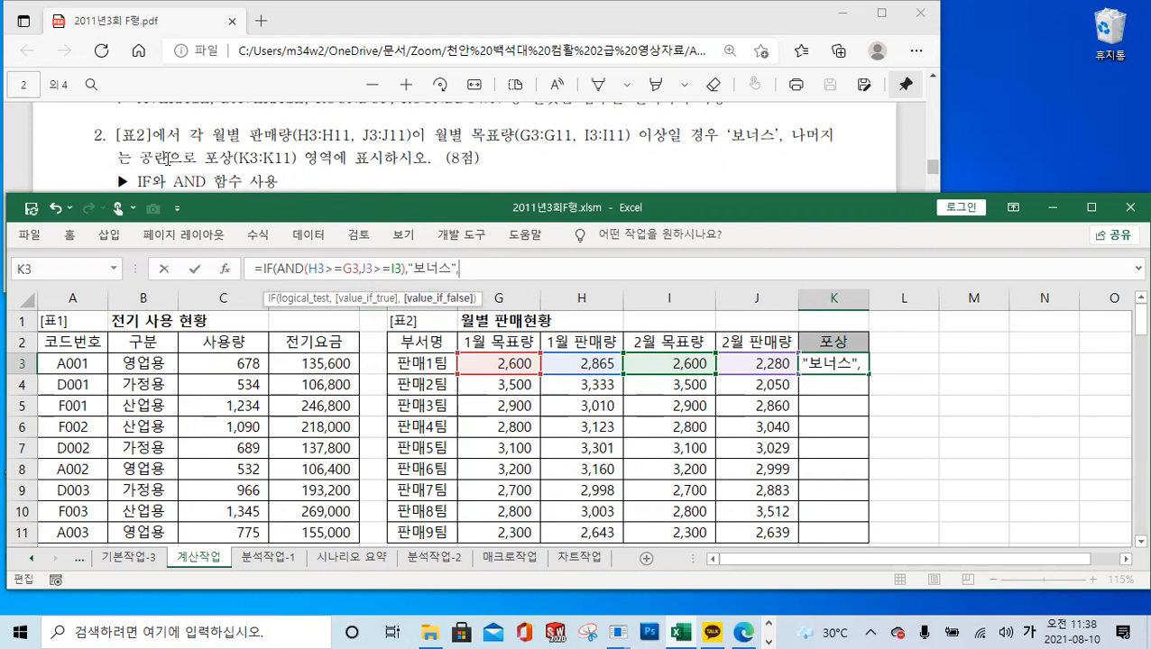
text("")
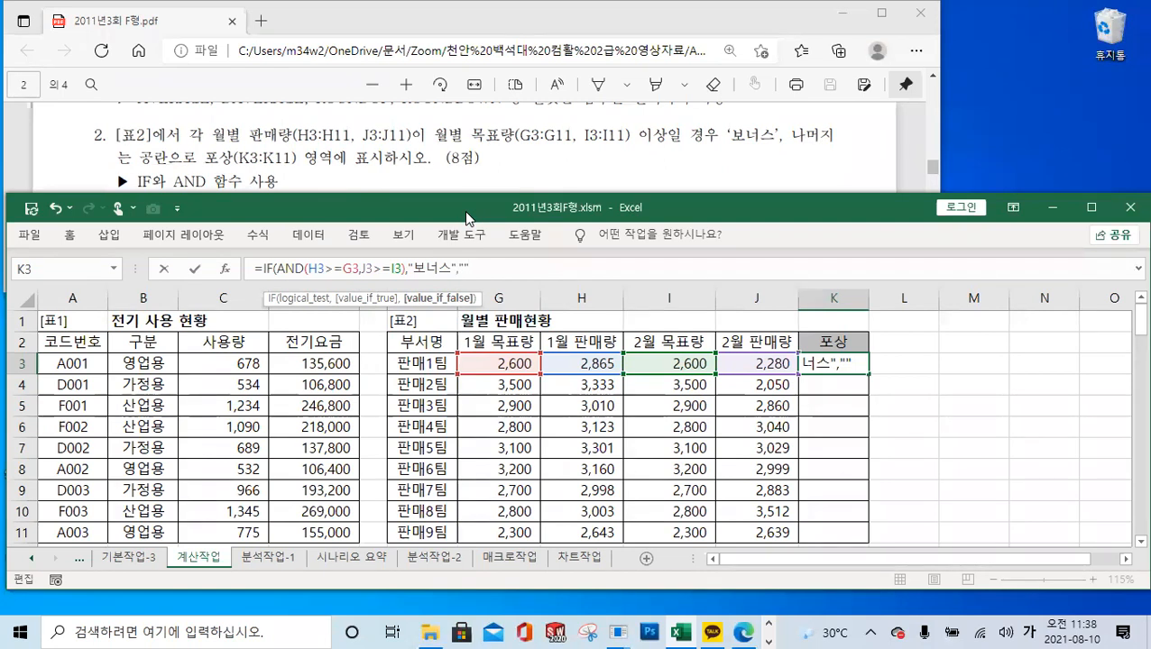
text())
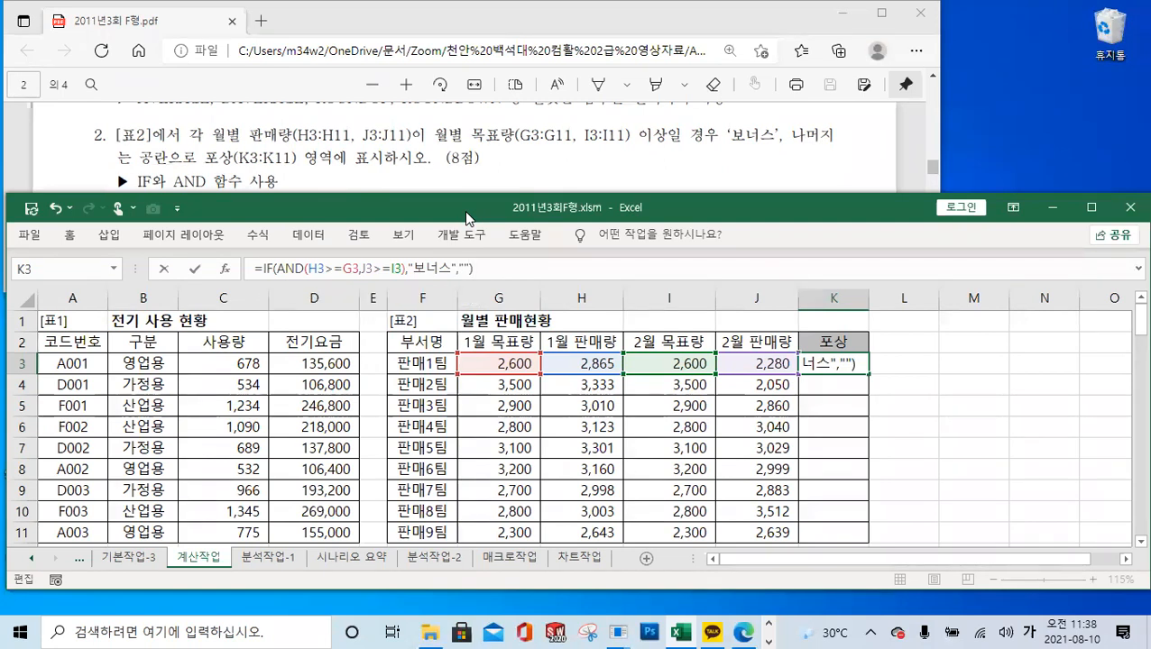
click(193, 273)
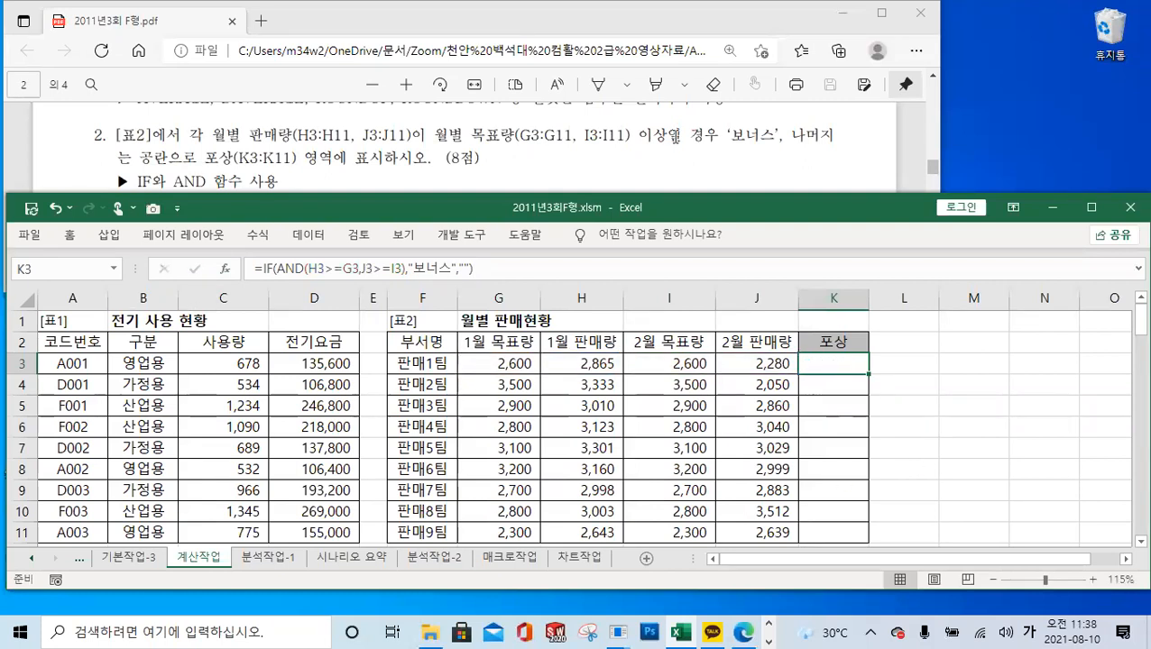
click(849, 363)
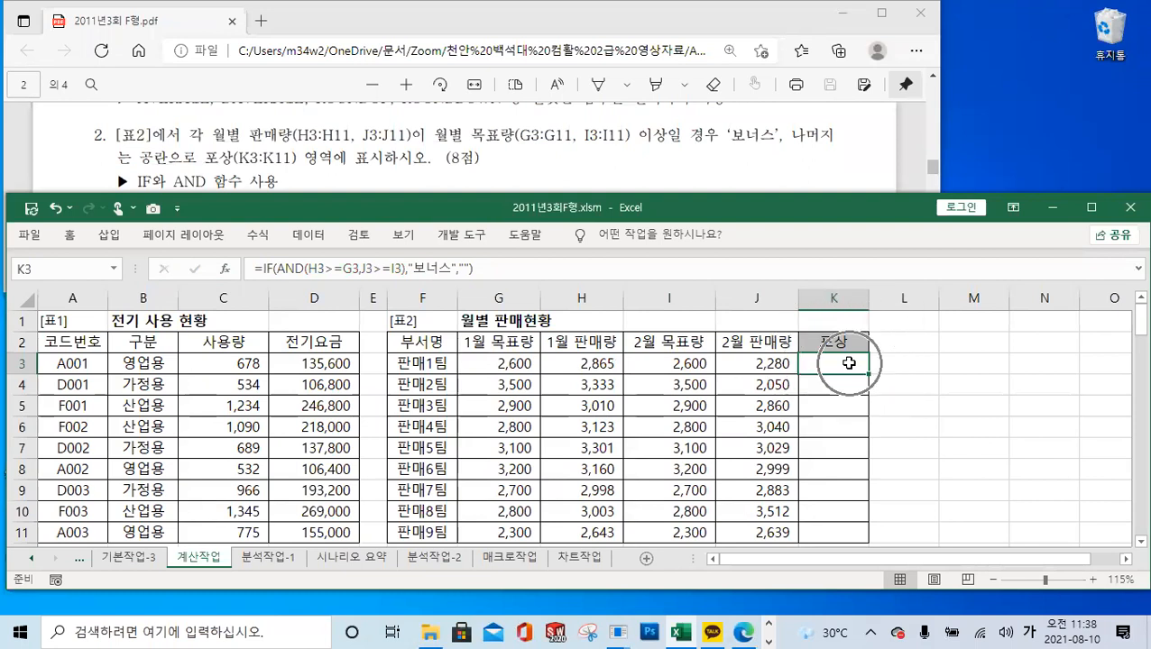
Step: Fill the IF formula in K3 down through K11 of the 포상 column
click(848, 362)
drag(871, 373, 870, 543)
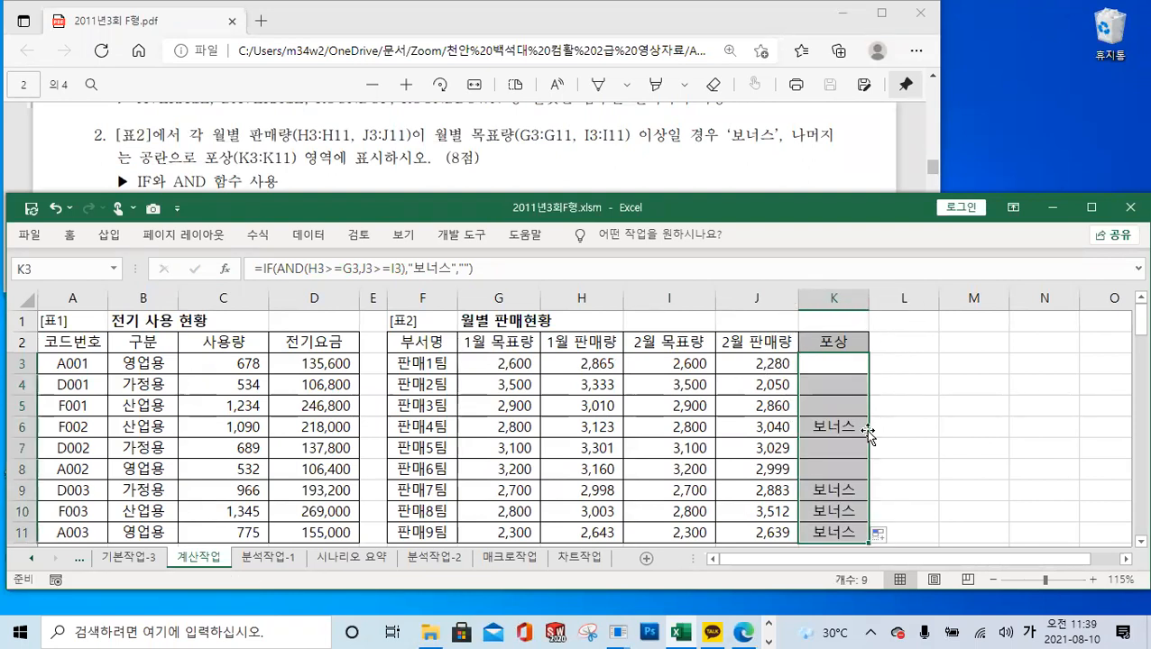
Step: Compare the January and February targets with the sales for 판매4팀 in row 6 against its 포상 result
click(596, 429)
click(515, 424)
click(597, 428)
click(691, 429)
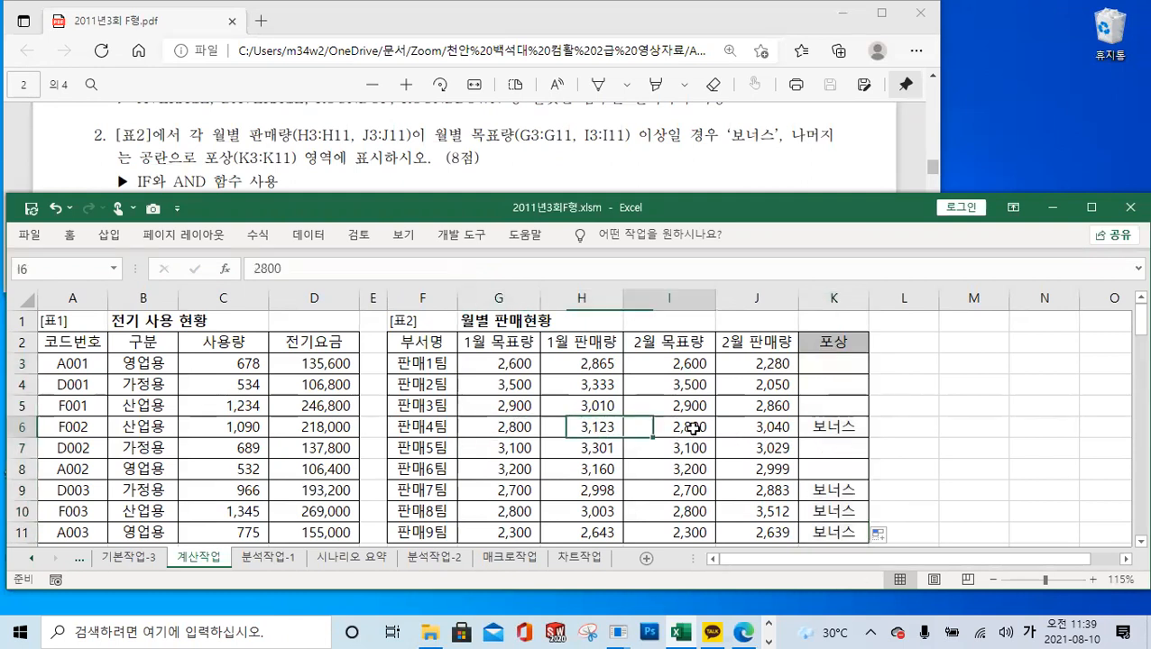
click(765, 426)
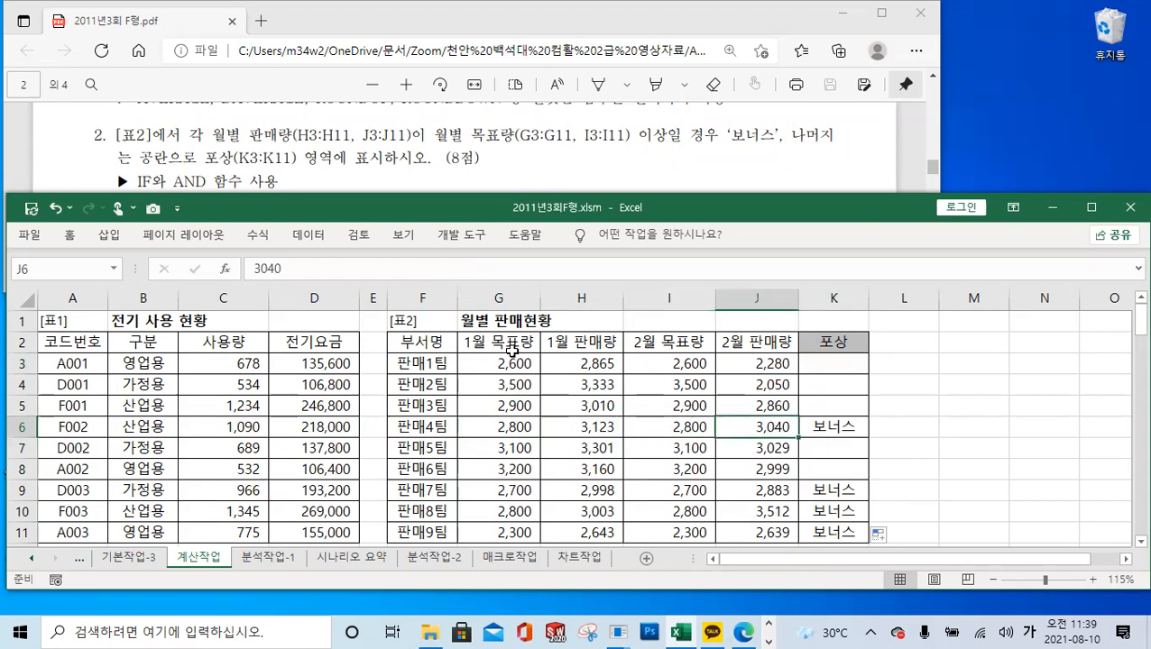
click(505, 426)
click(575, 429)
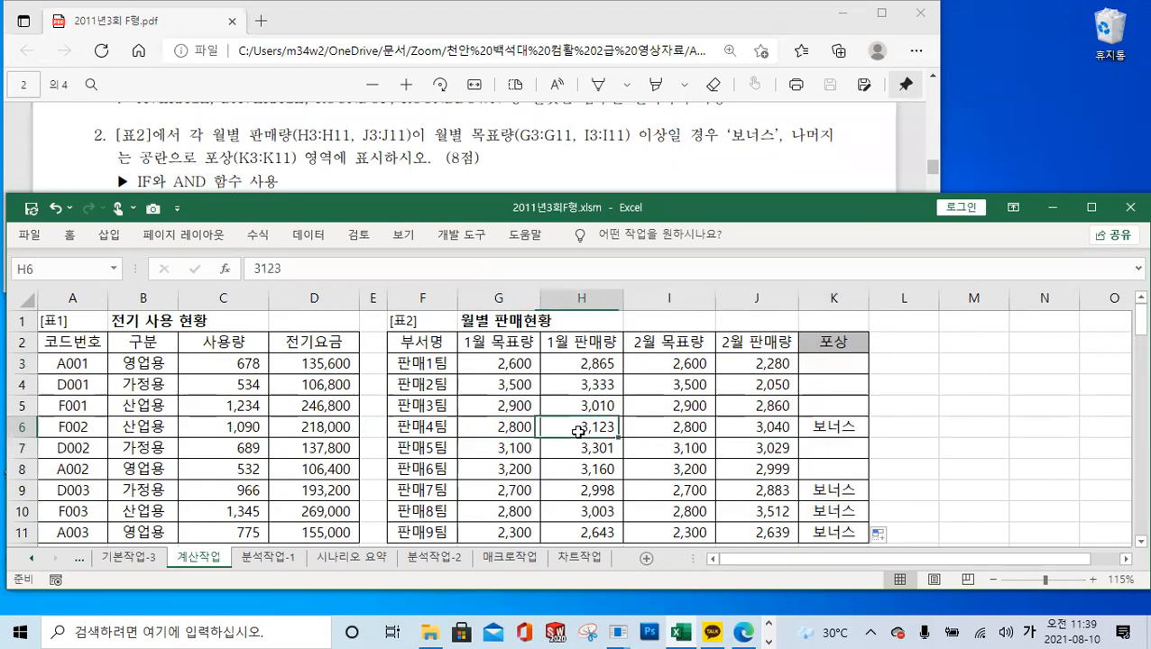
click(665, 429)
click(760, 429)
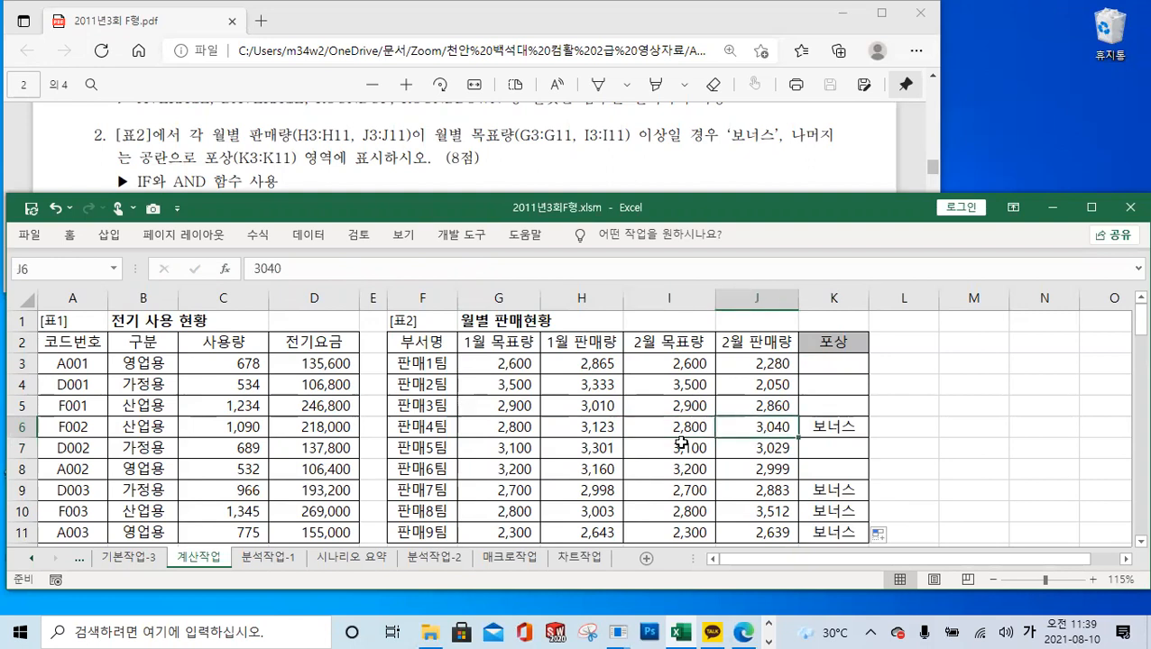
click(827, 430)
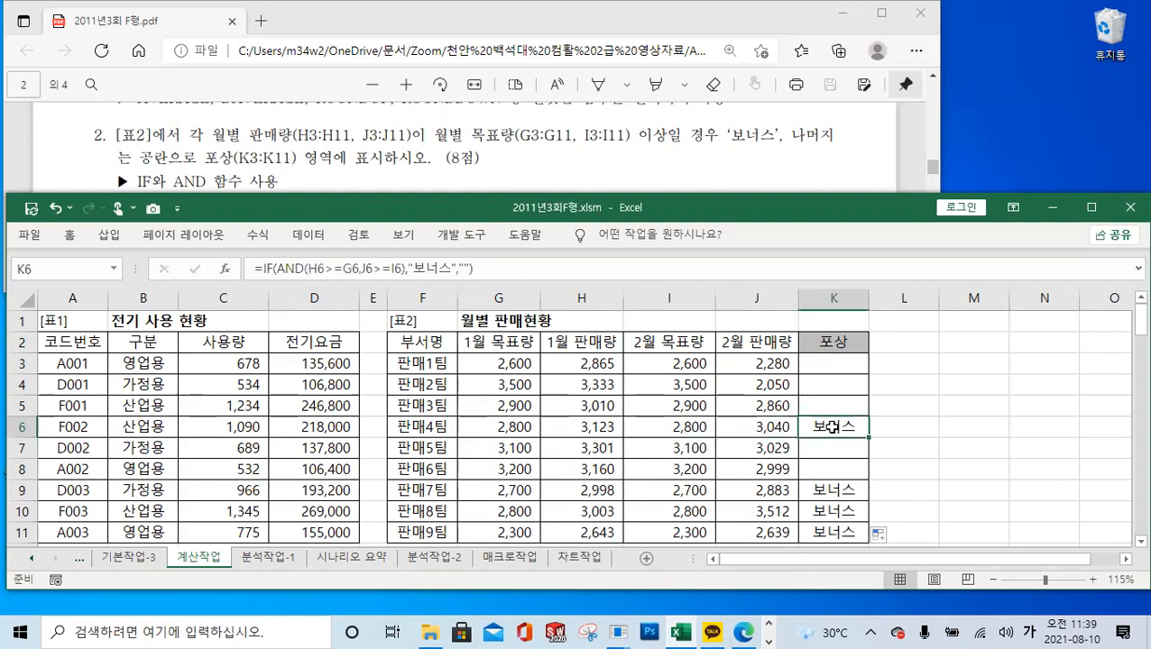
Step: Check 판매5팀's targets and sales in row 7 against the formula in K7, leaving the formula as it is
click(523, 449)
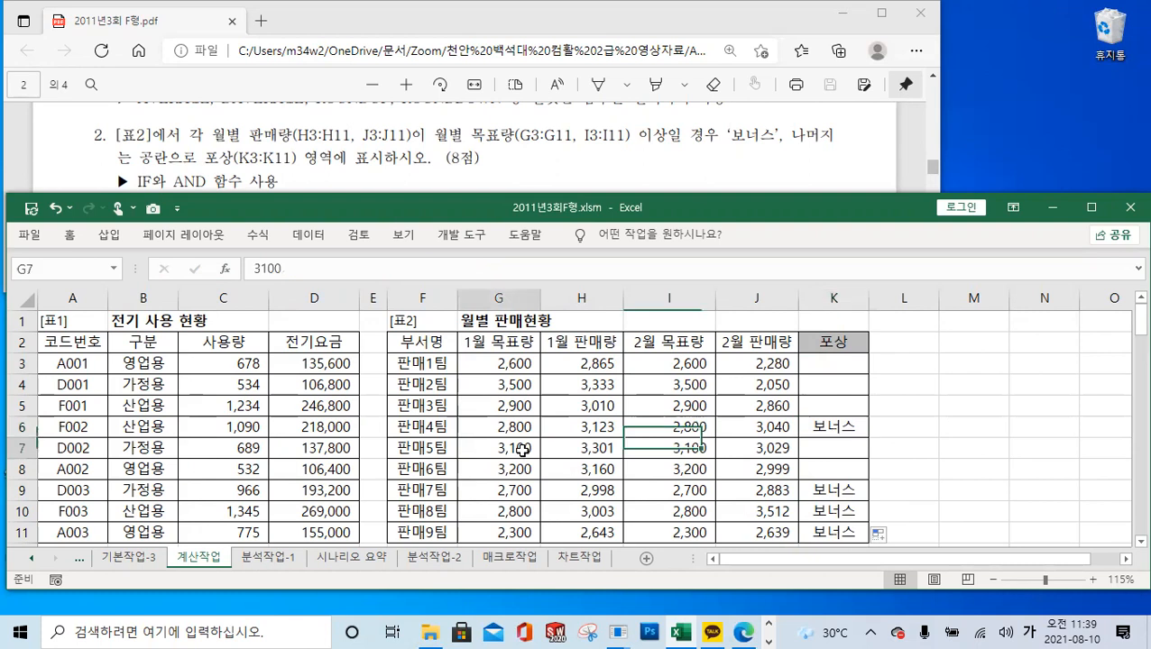
click(580, 448)
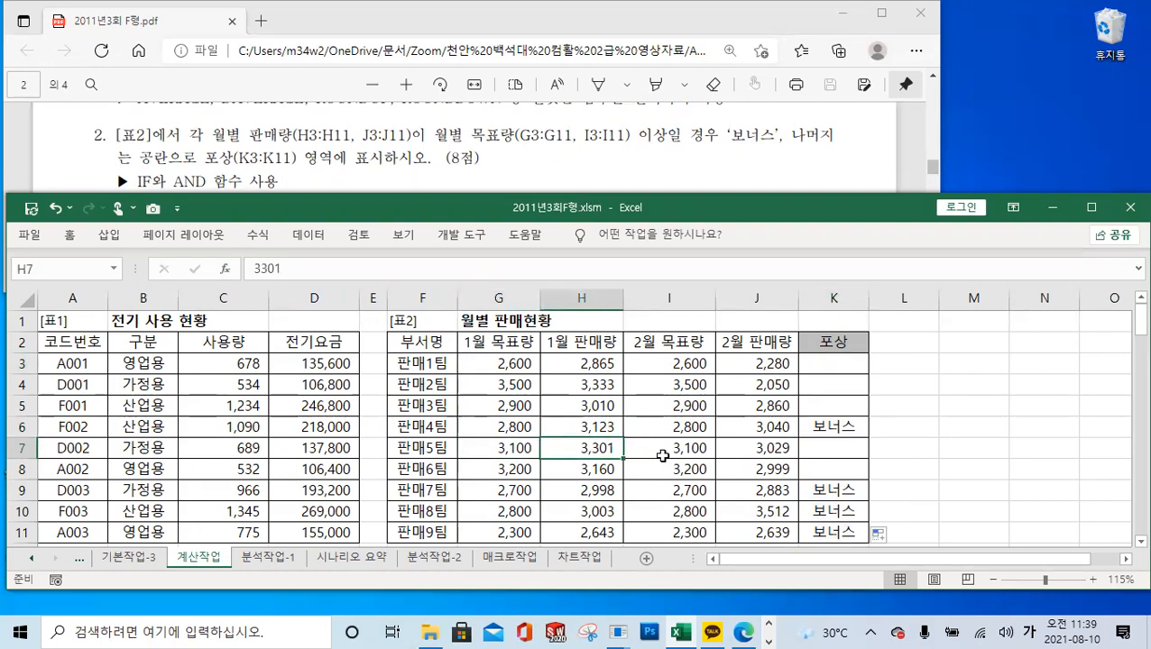
click(666, 456)
click(759, 453)
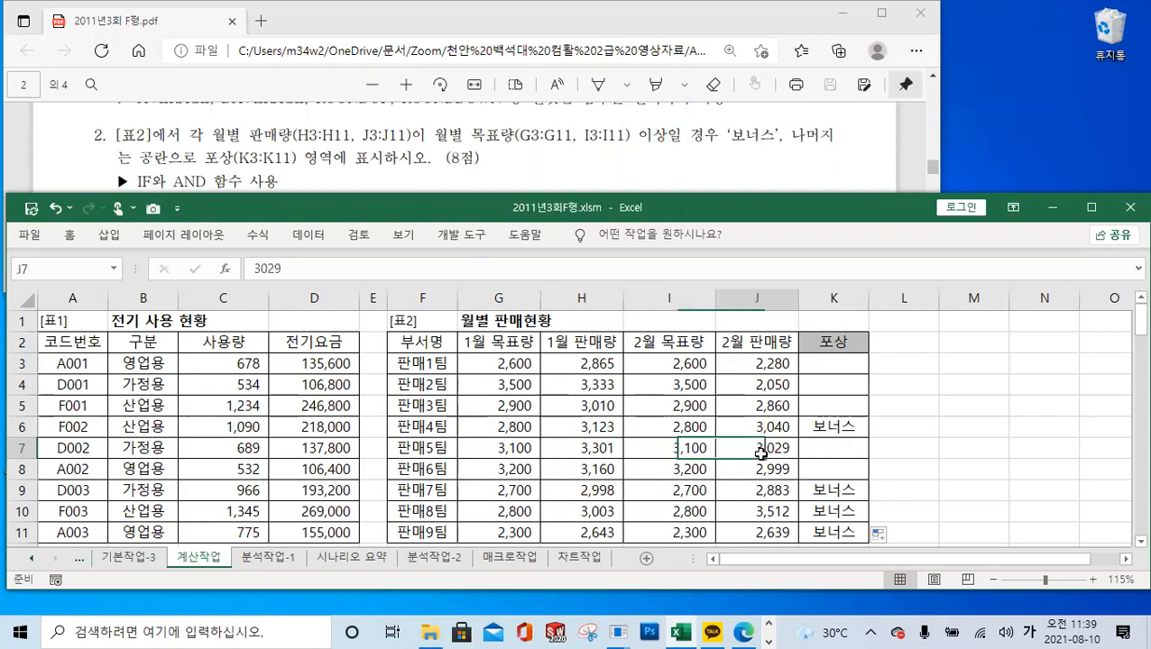
click(833, 451)
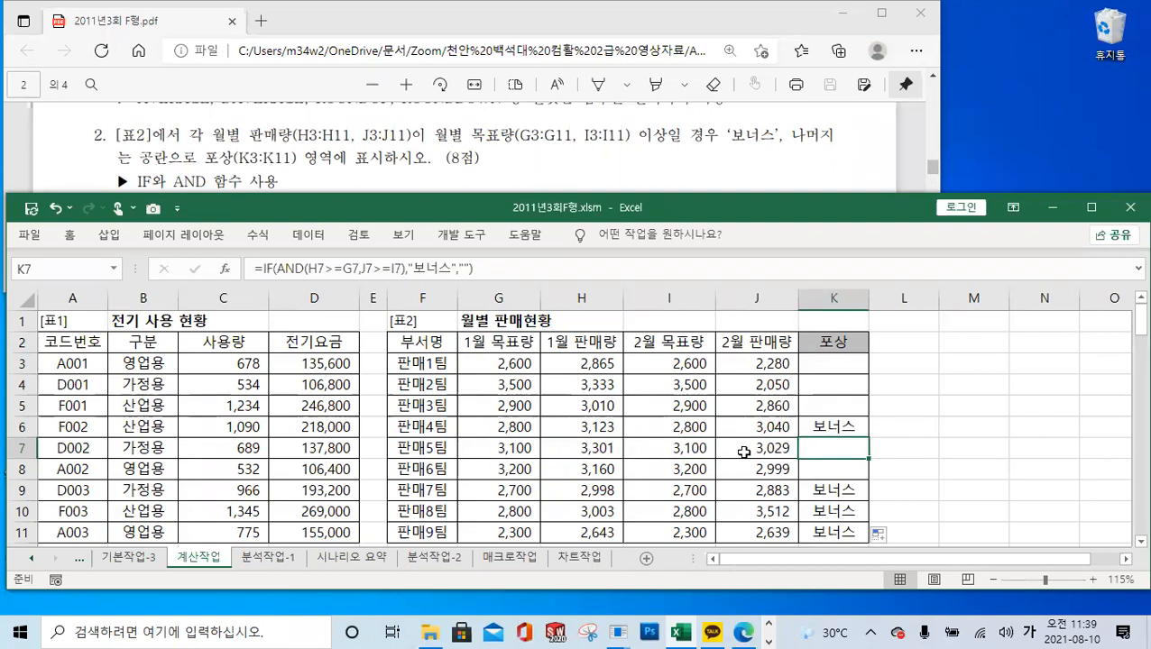
click(300, 269)
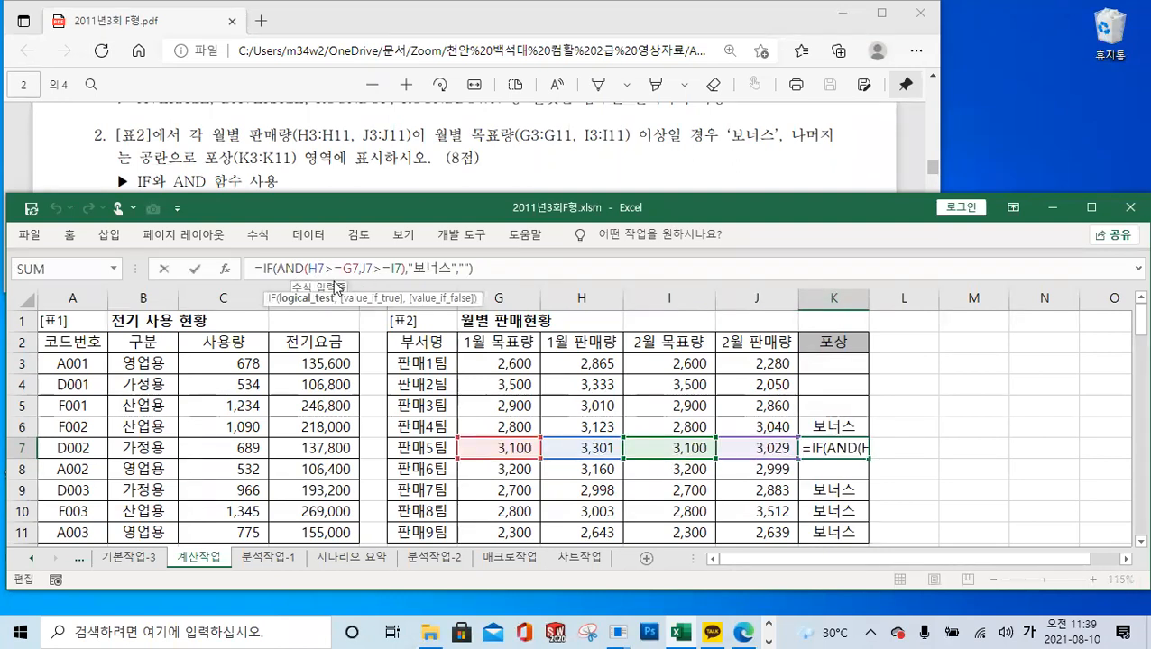
key(Escape)
Step: Bring question 3 of the exam PDF into view and shorten the workbook window from above to uncover its text
scroll(793, 461, down, 2)
scroll(792, 460, down, 1)
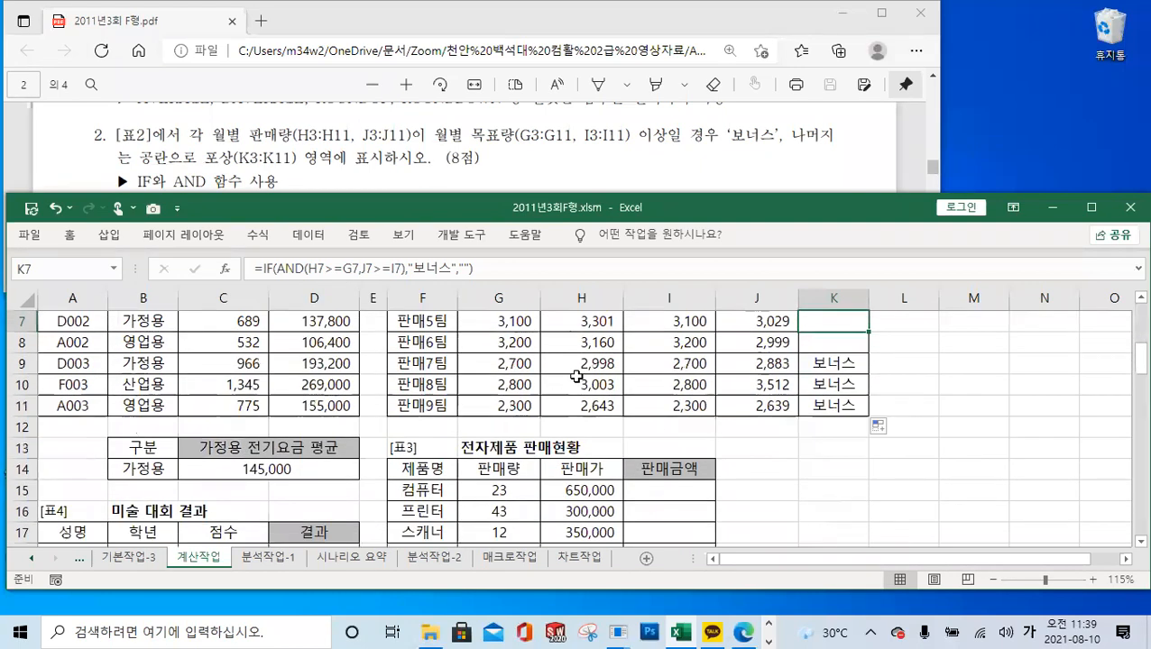
click(439, 182)
scroll(440, 183, down, 3)
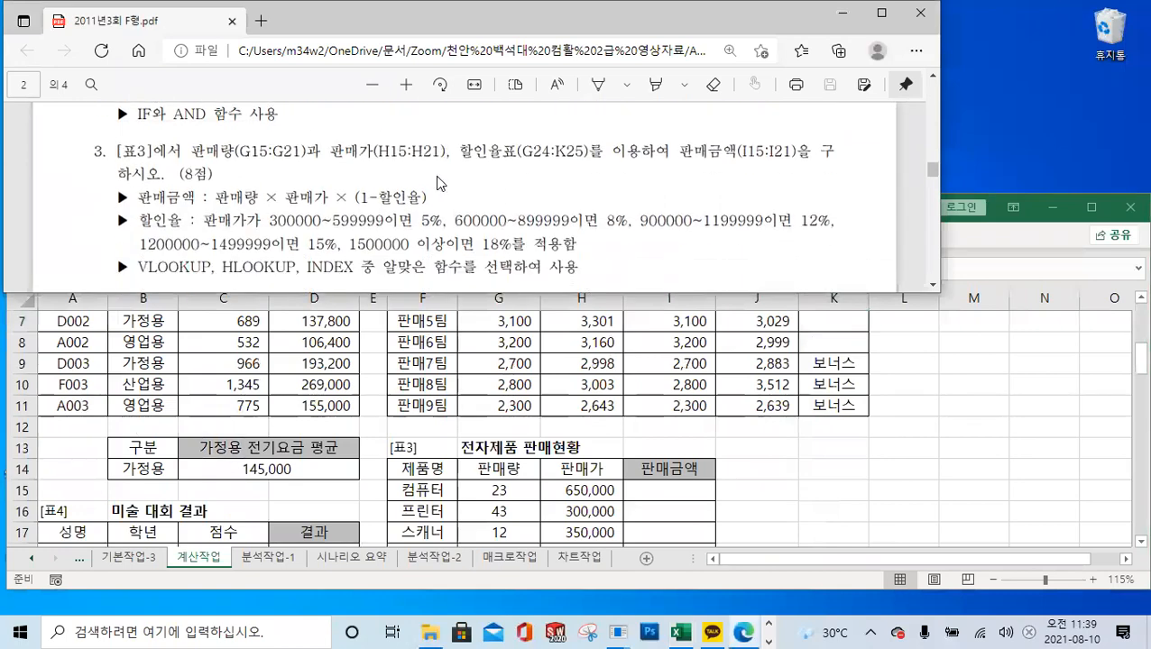
scroll(439, 182, down, 1)
drag(993, 192, 993, 242)
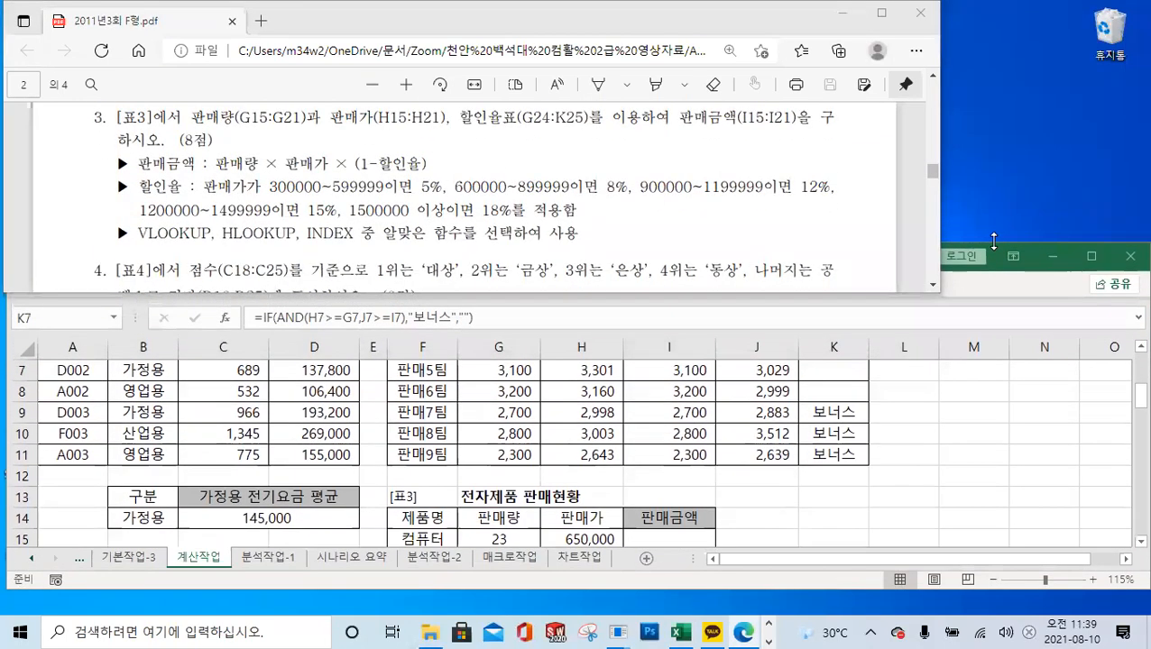
Step: View the lower worksheet tables at full window size, then restore the workbook window and place it slightly lower beneath question 3
click(967, 431)
scroll(466, 478, down, 3)
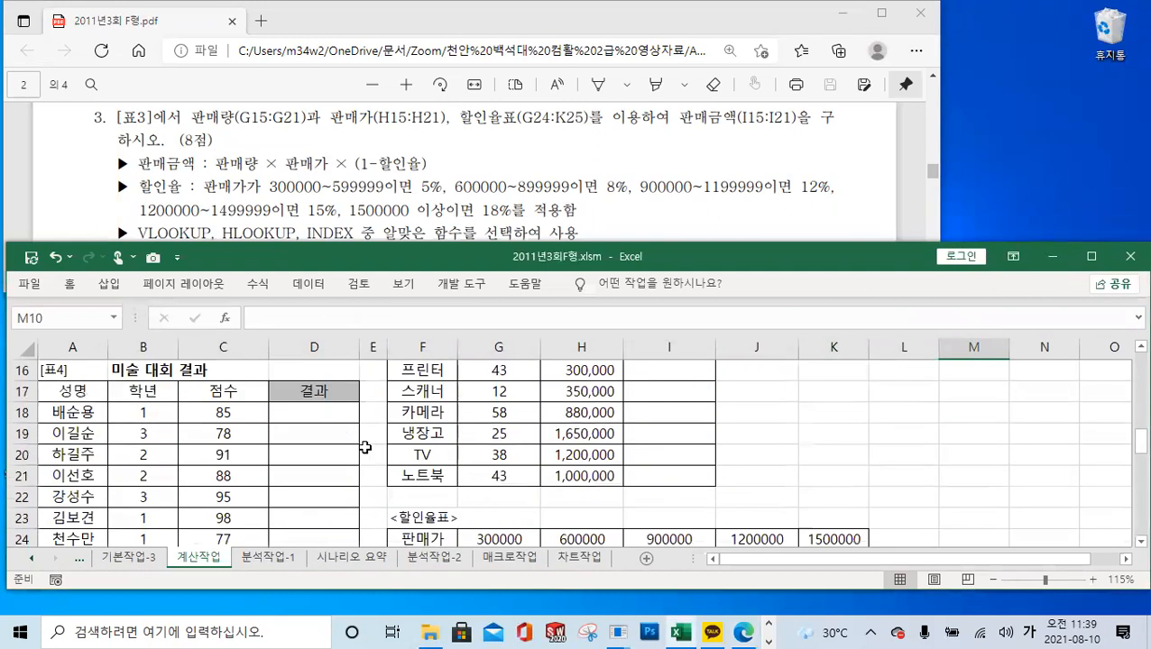
double_click(384, 591)
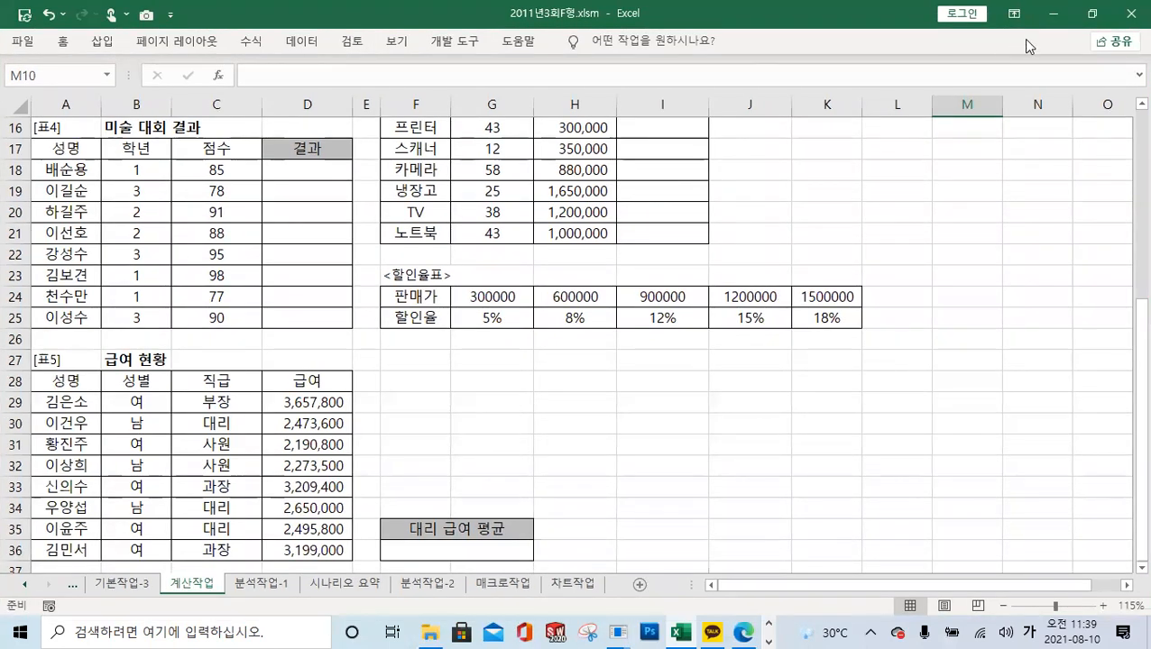
click(1092, 13)
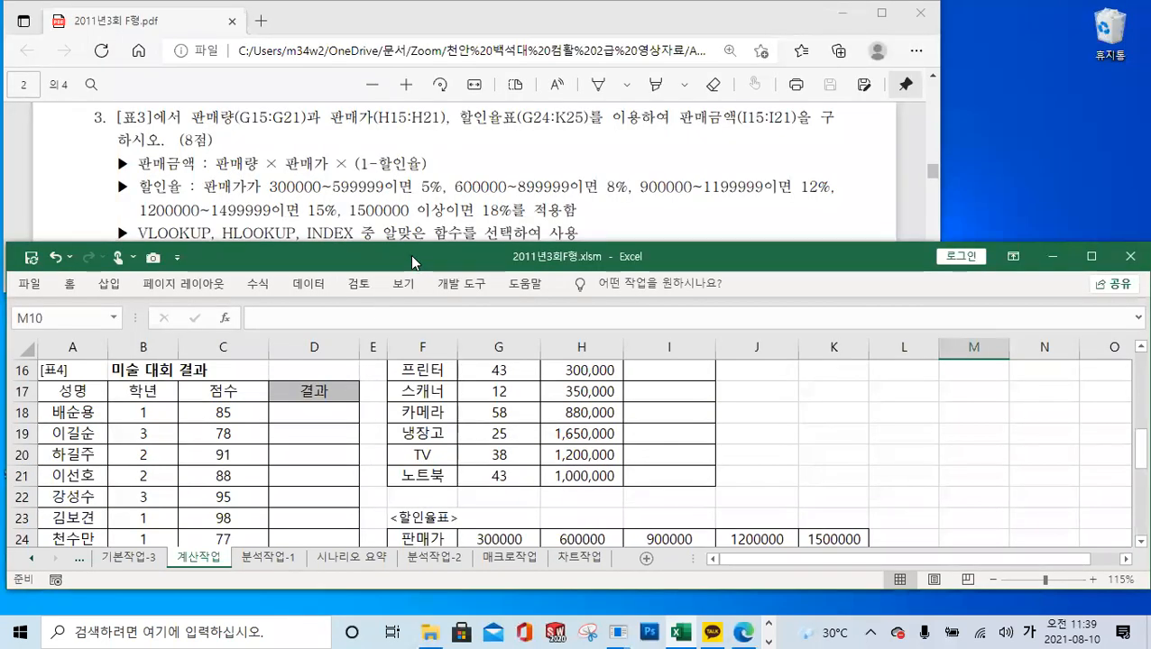
drag(411, 255, 406, 278)
click(430, 211)
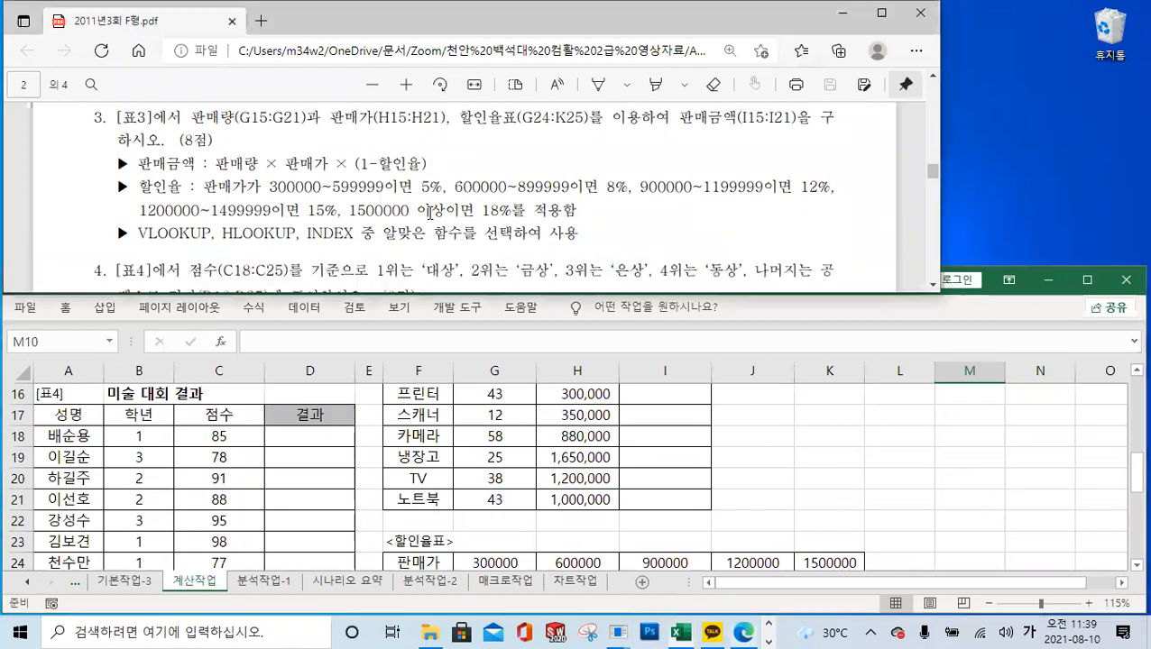
Step: Zoom the worksheet out to 100% and examine the 전자제품 판매현황 table and the 할인율표 beneath it
click(762, 433)
scroll(224, 460, up, 1)
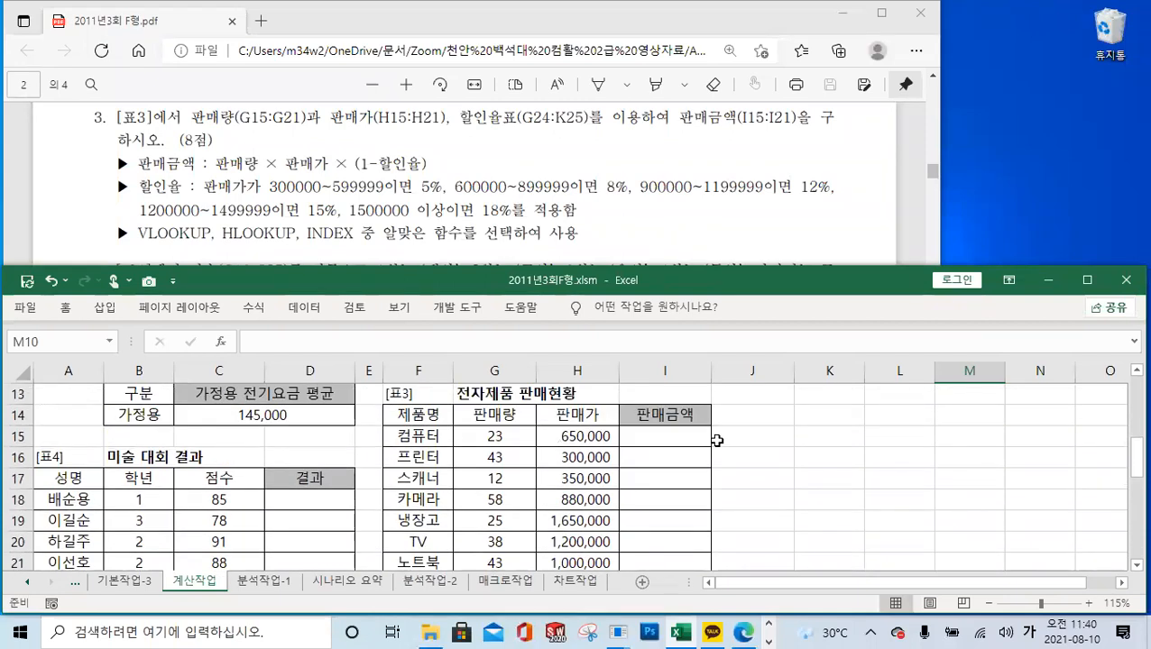
scroll(720, 440, down, 1)
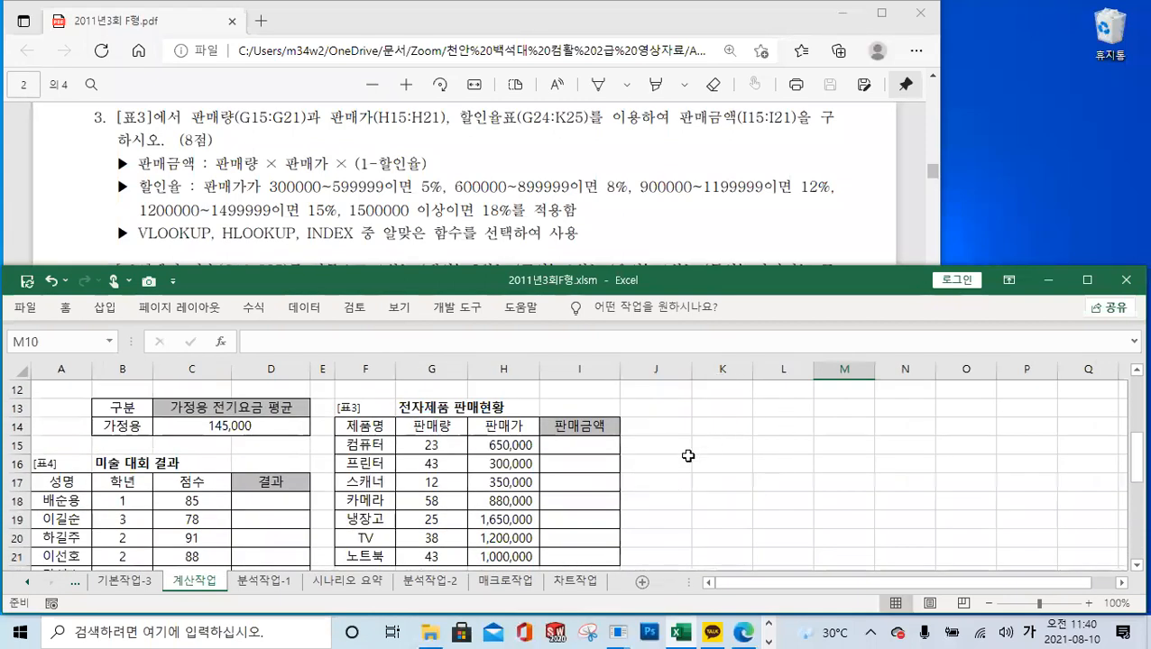
scroll(622, 461, down, 2)
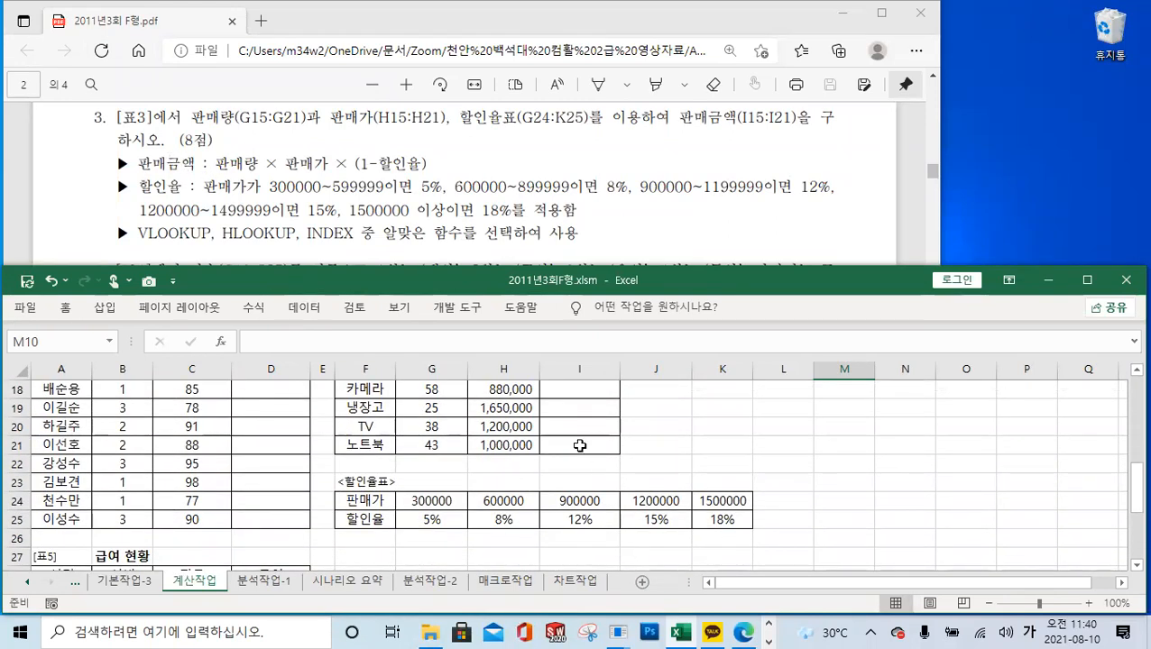
scroll(587, 447, up, 2)
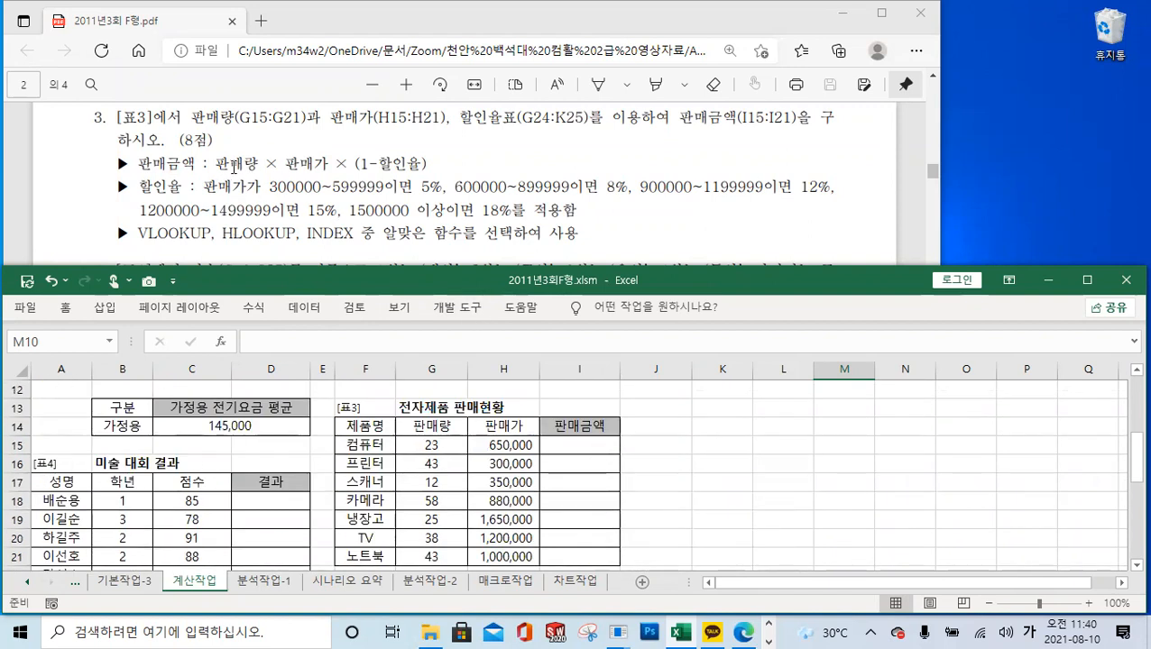
Step: Start the 판매금액 formula in I15 with =G15*H15*(1-
click(576, 446)
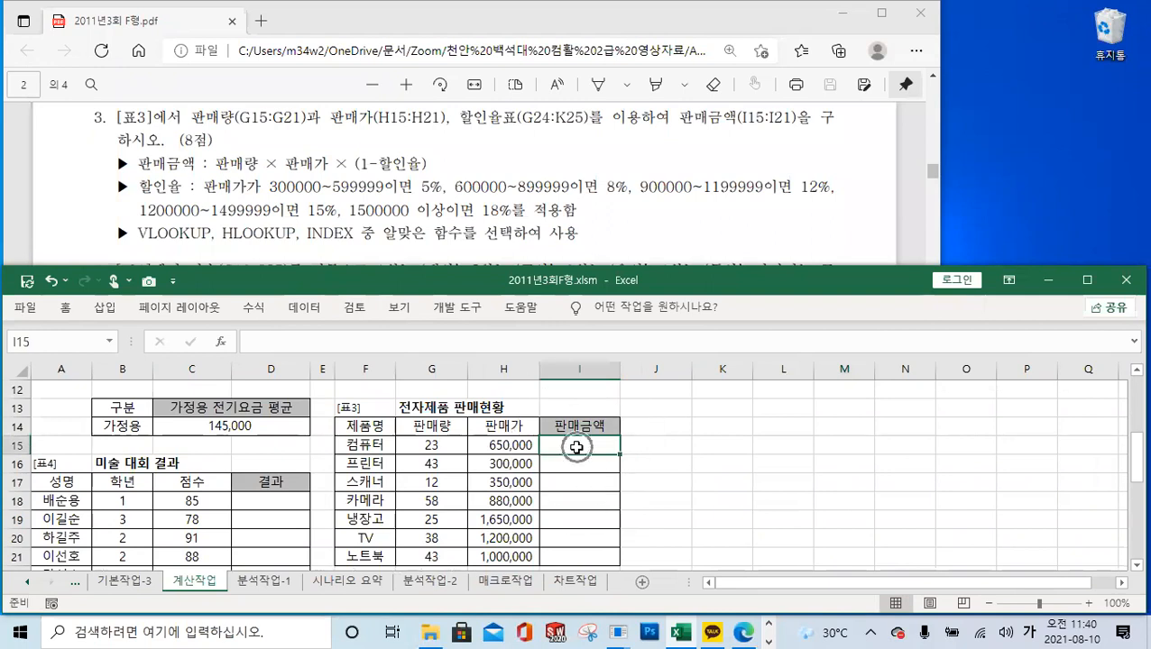
click(274, 343)
text(=)
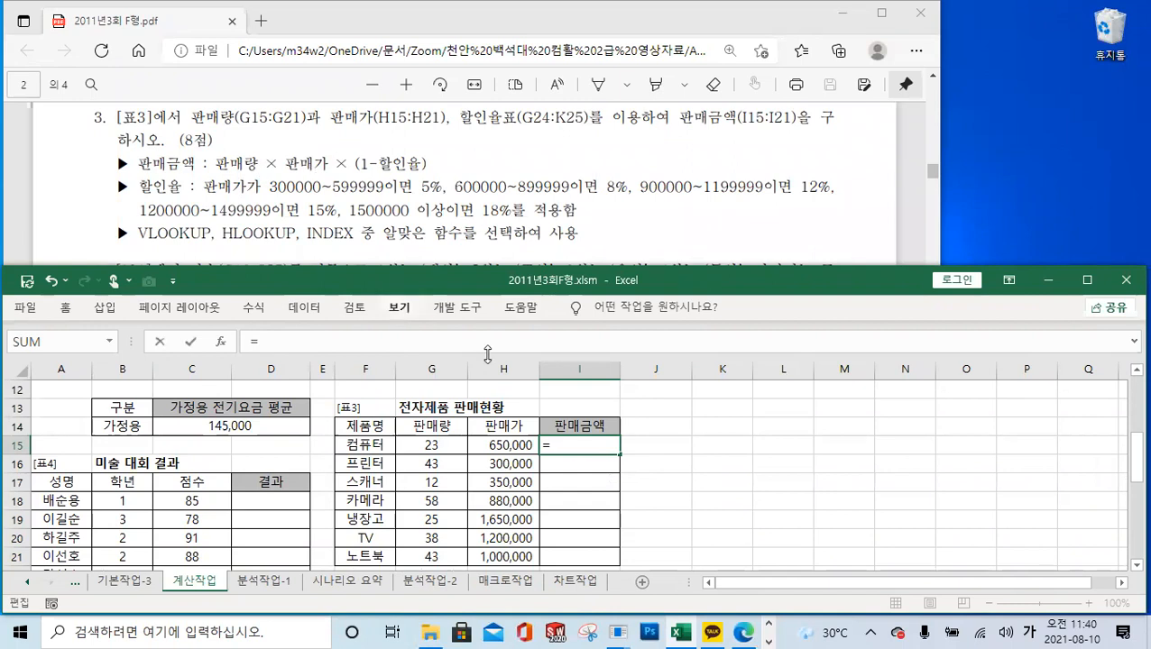
click(451, 444)
text(*)
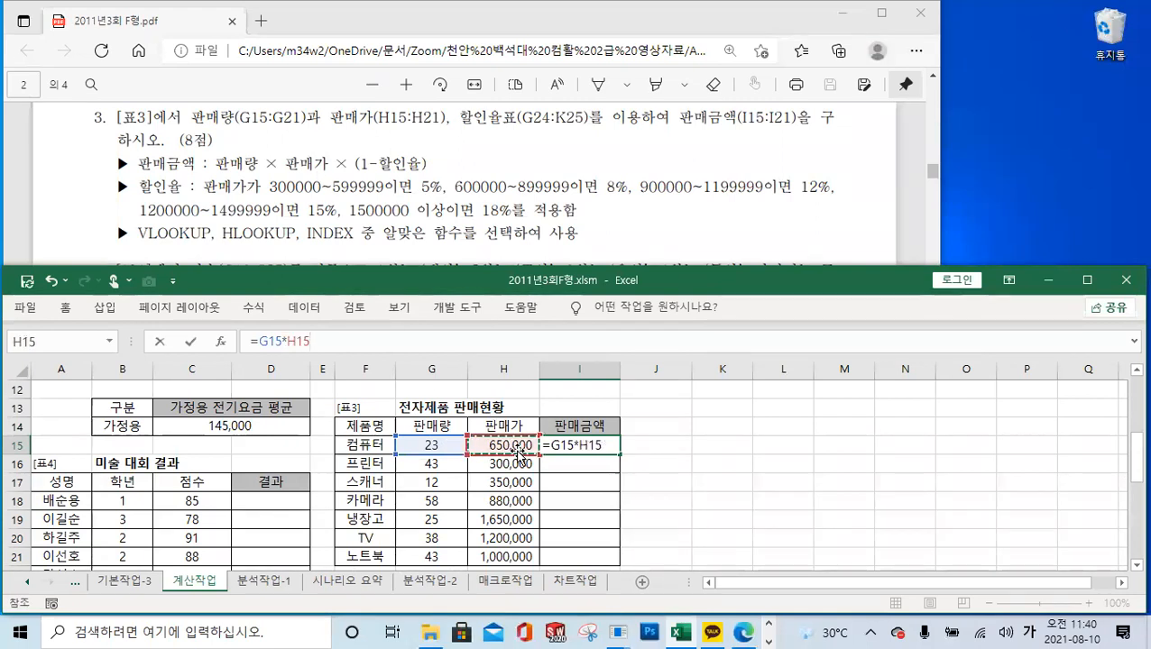
text(*)
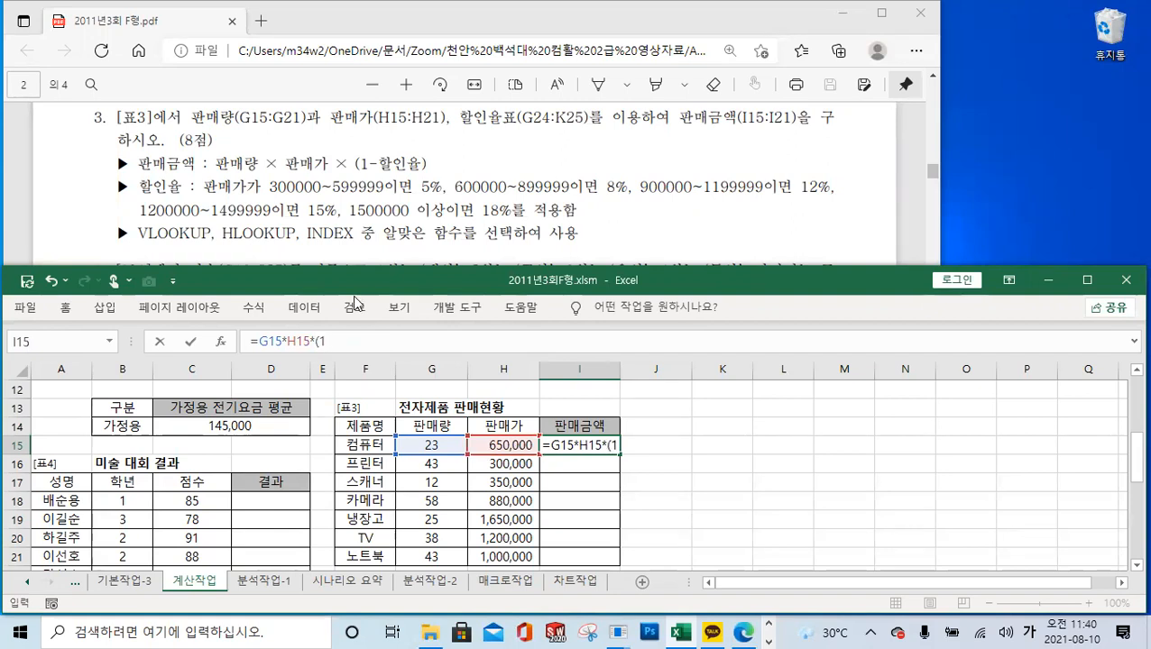
text((1-)
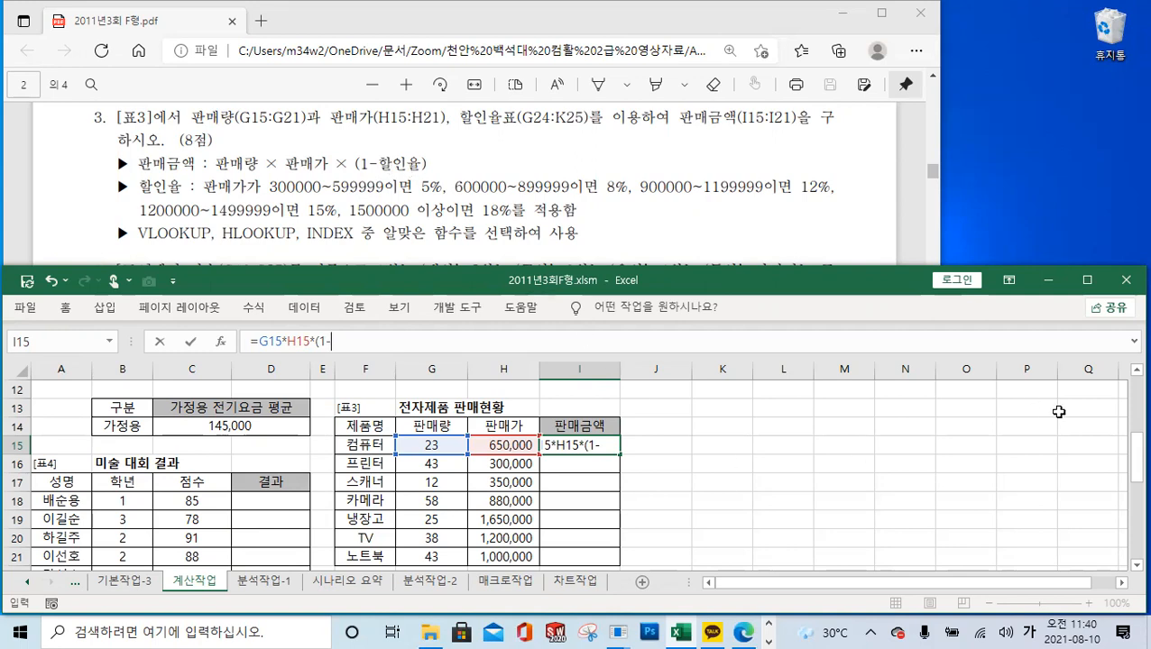
Step: Check the layout of the 할인율표 and insert the HLOOKUP function after 1- in the I15 formula
drag(1128, 455, 1128, 483)
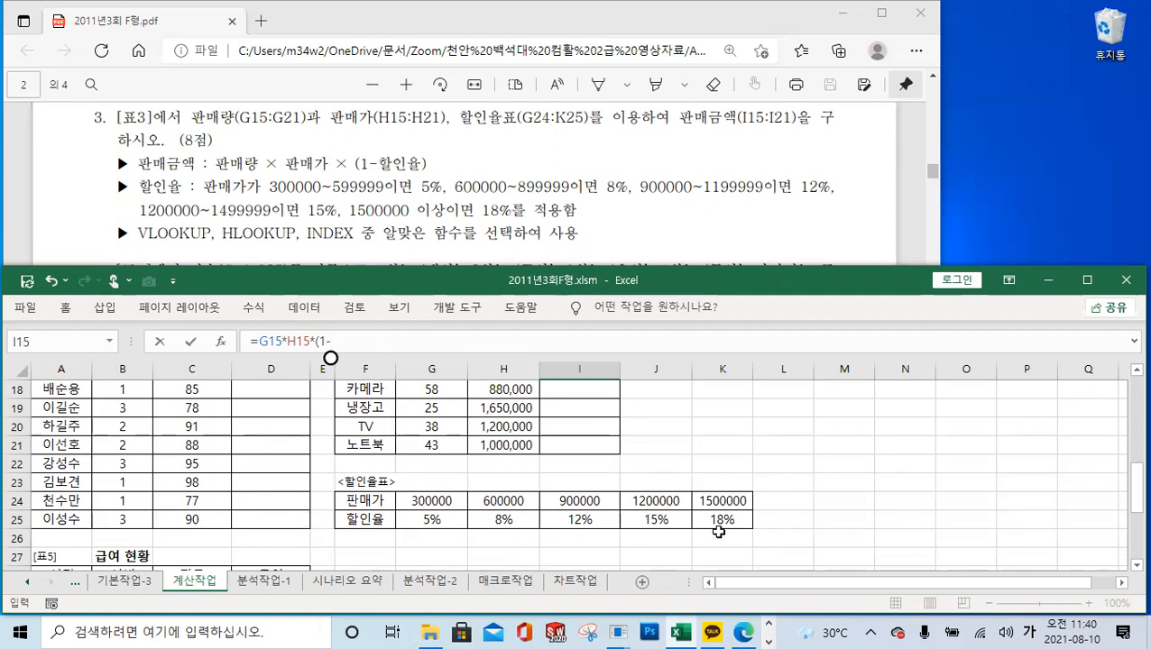
drag(1129, 495, 1131, 465)
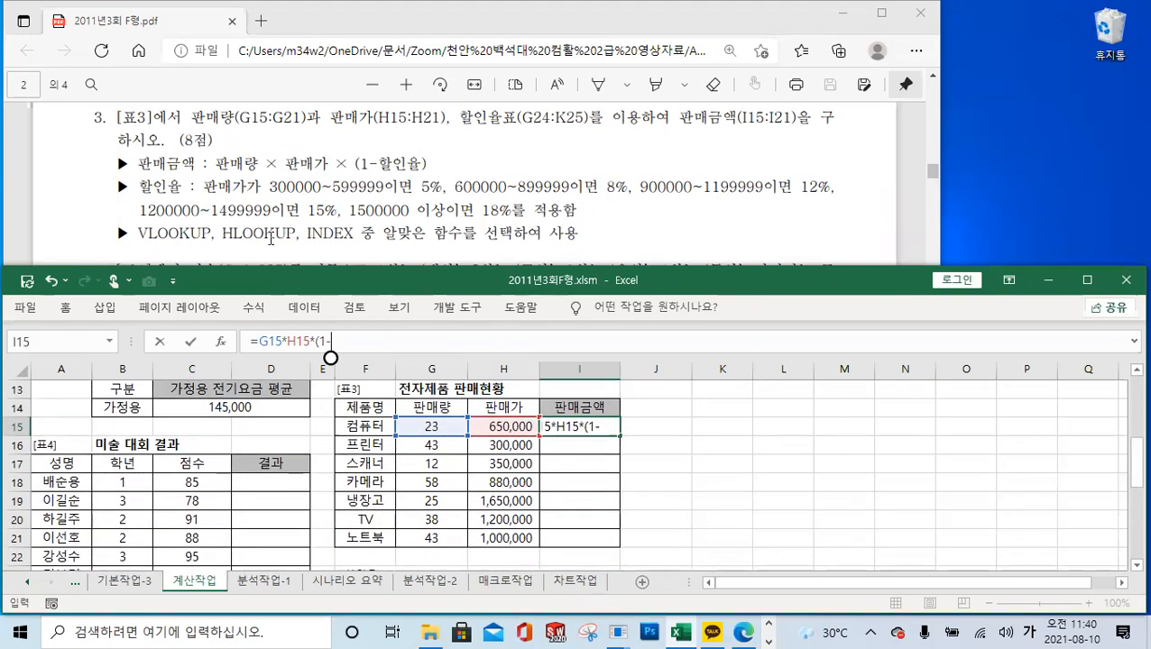
click(347, 340)
text(hl)
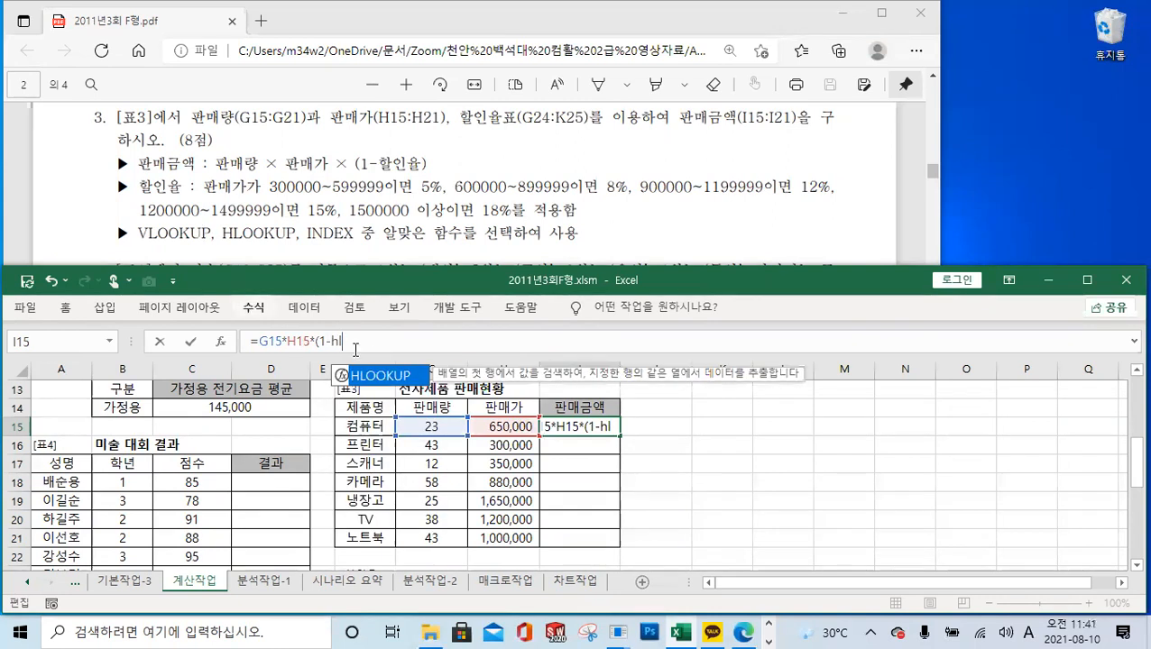
double_click(386, 383)
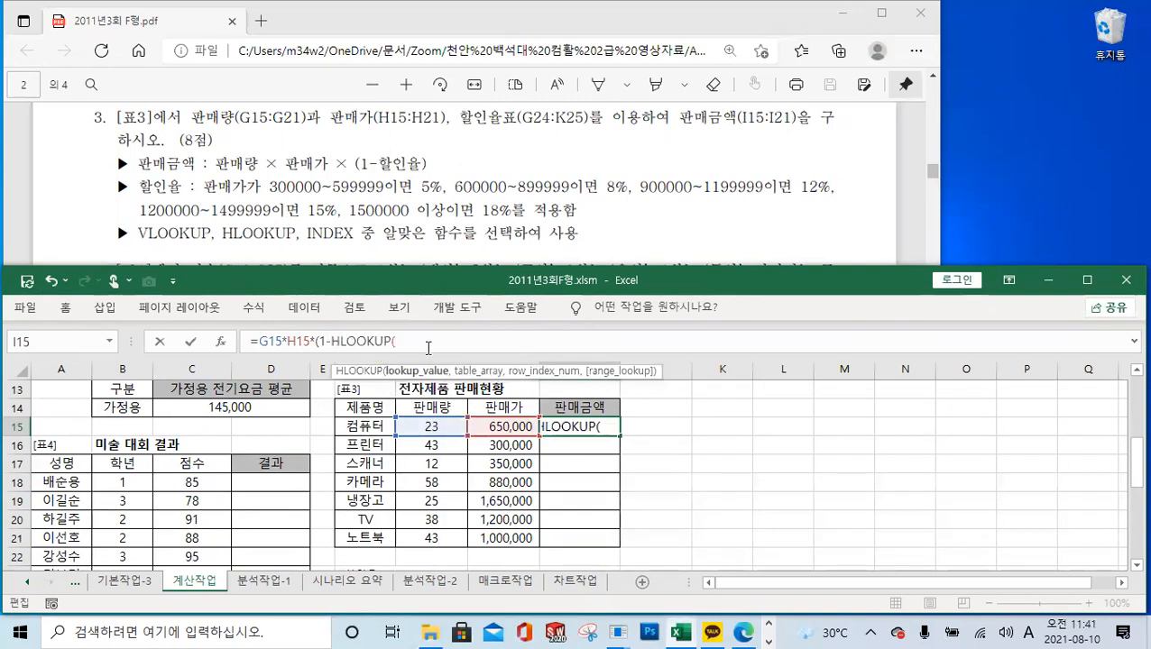
Step: Set H15, the 컴퓨터 판매가, as the lookup value of the HLOOKUP in the I15 formula
mouse_move(1133, 461)
mouse_down()
mouse_move(1128, 496)
mouse_move(1128, 471)
mouse_up()
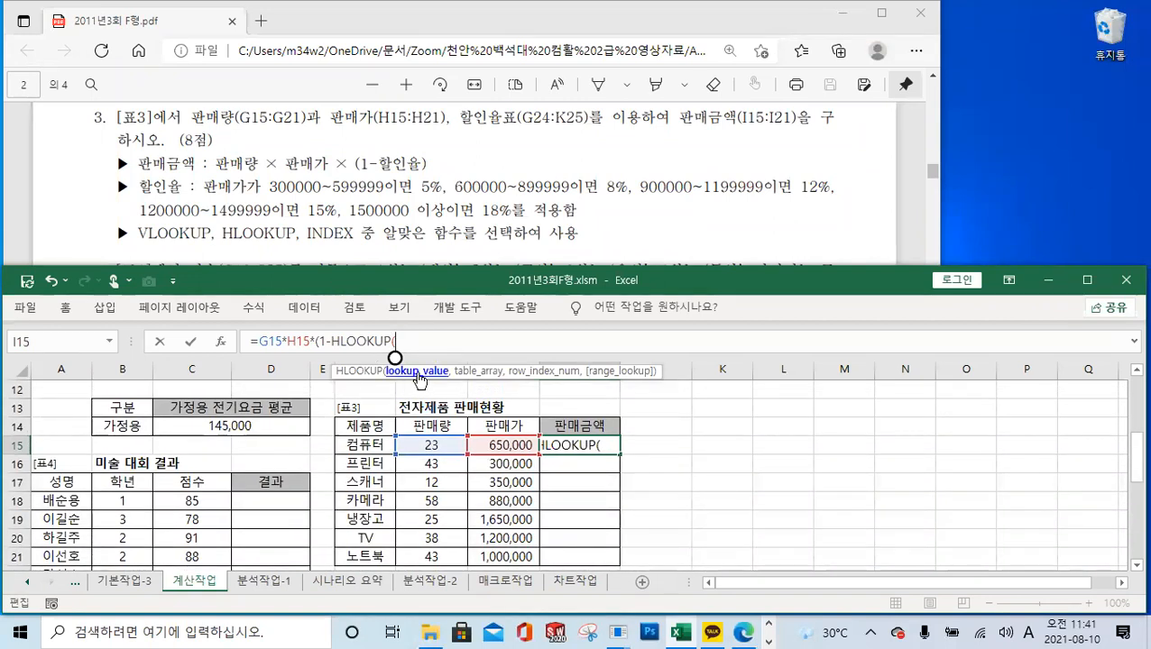
click(512, 444)
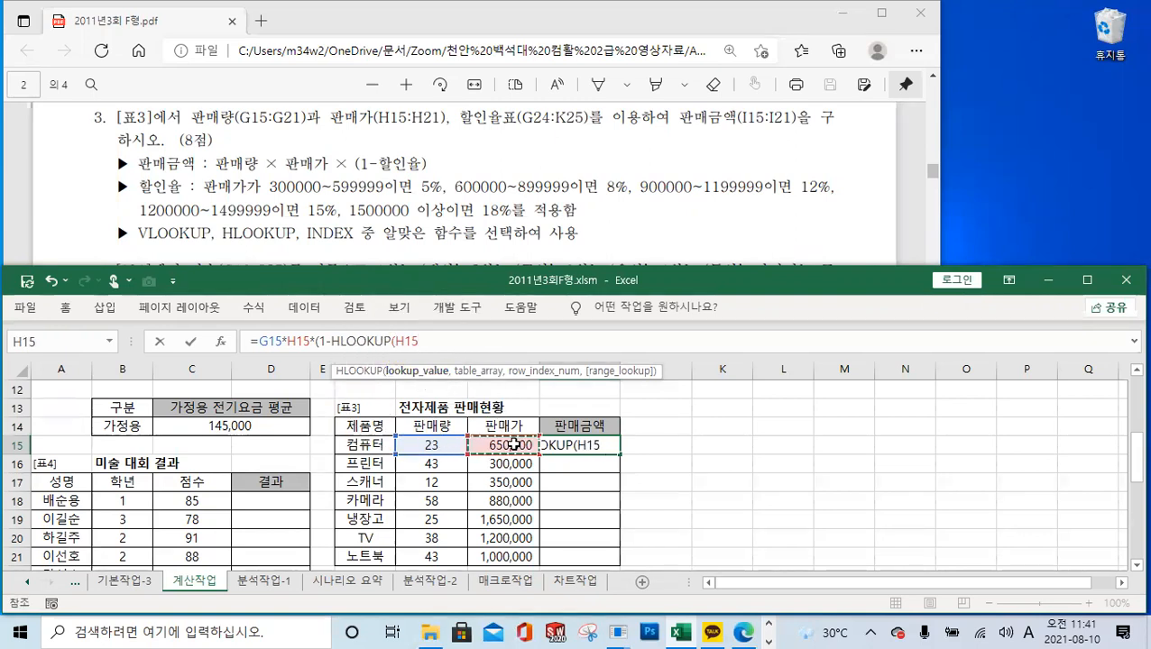
text(,)
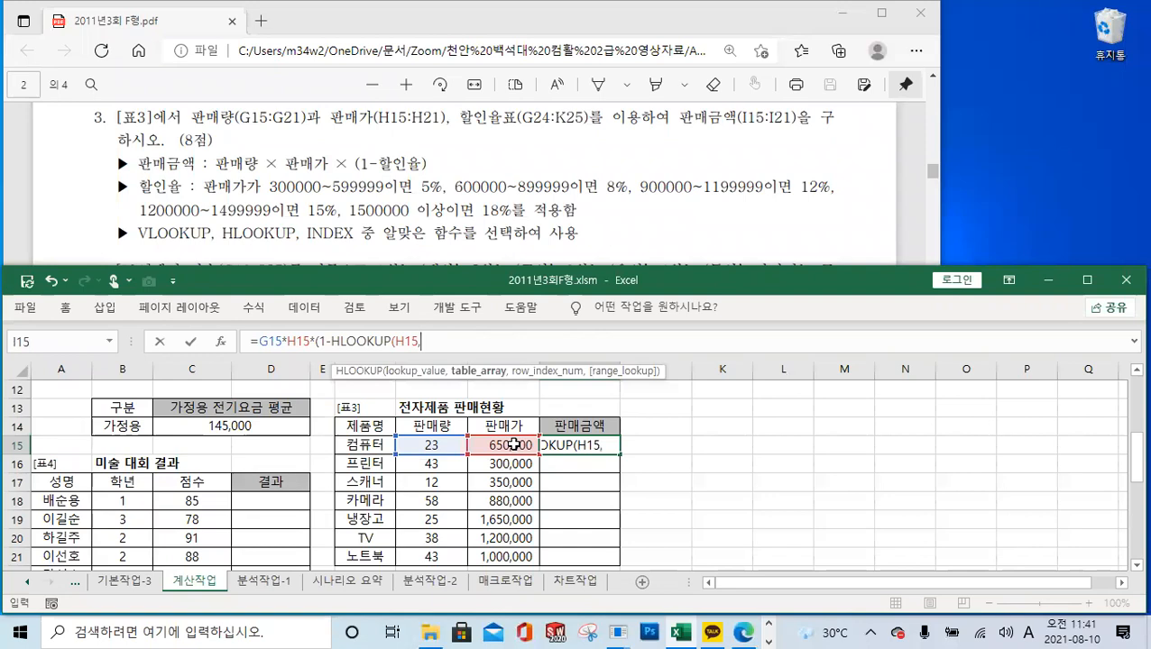
Step: Set the 할인율표 range G24:K25 as the HLOOKUP table array and make it absolute as $G$24:$K$25
drag(1127, 453, 1127, 491)
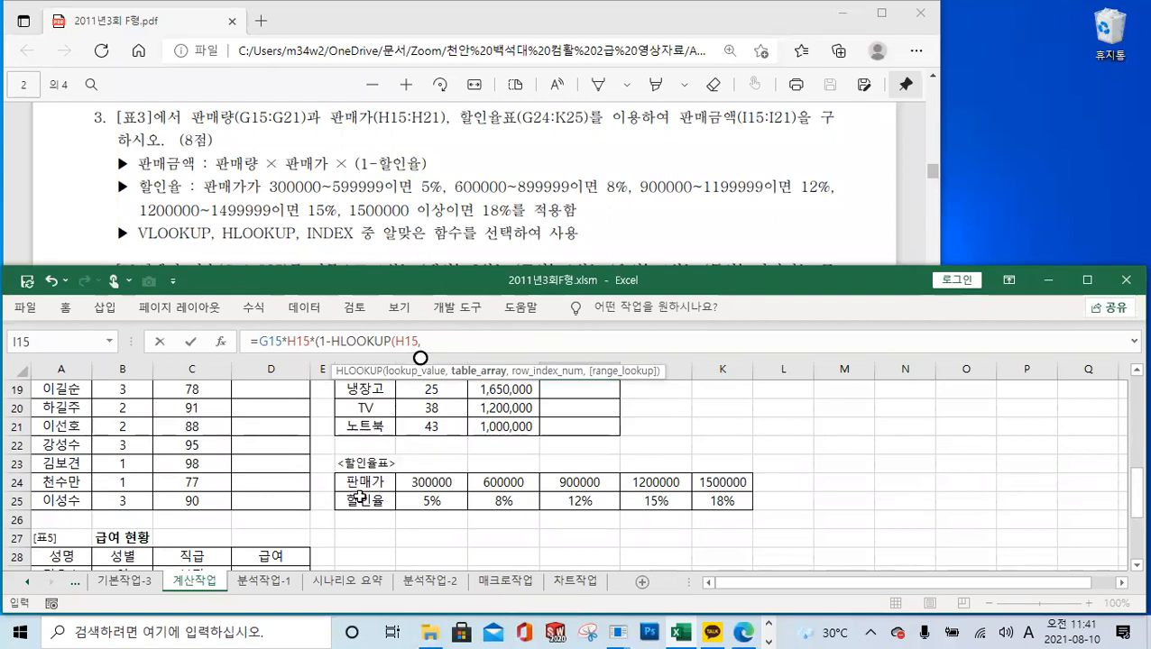
drag(448, 478, 722, 498)
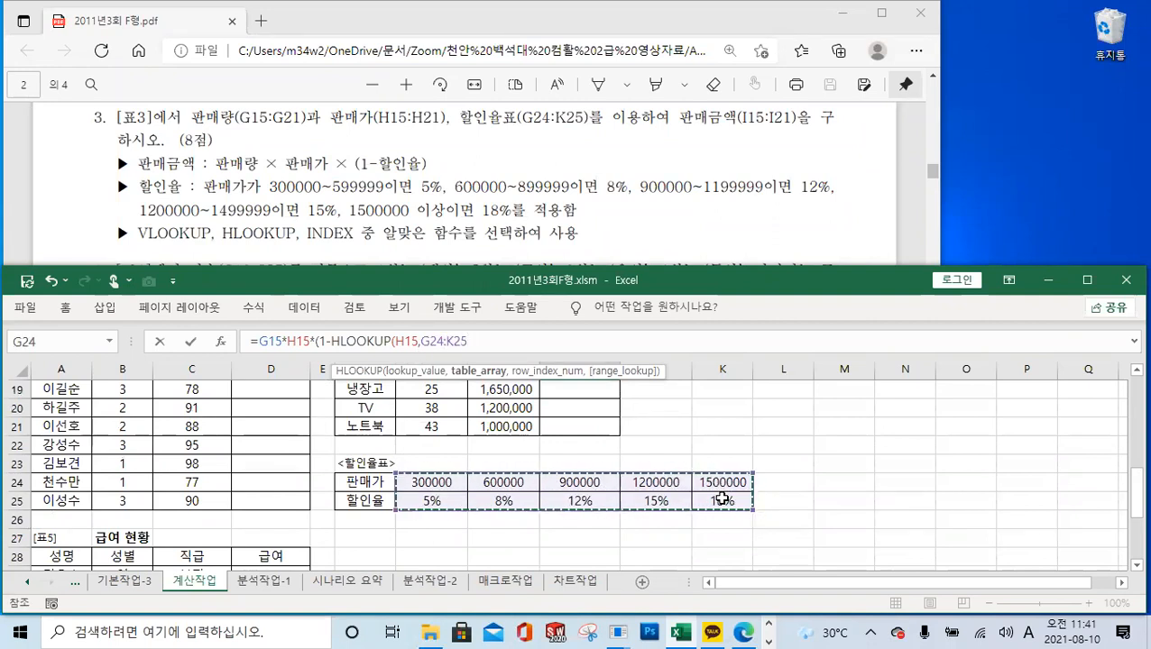
drag(1127, 492, 1126, 461)
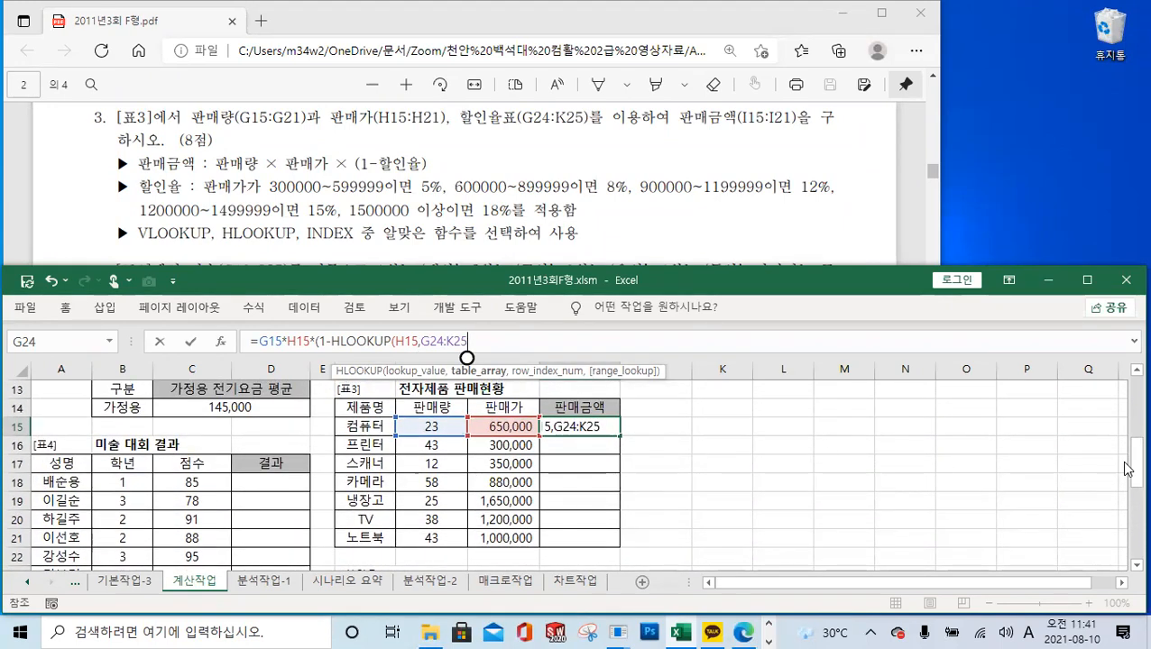
scroll(1126, 468, down, 3)
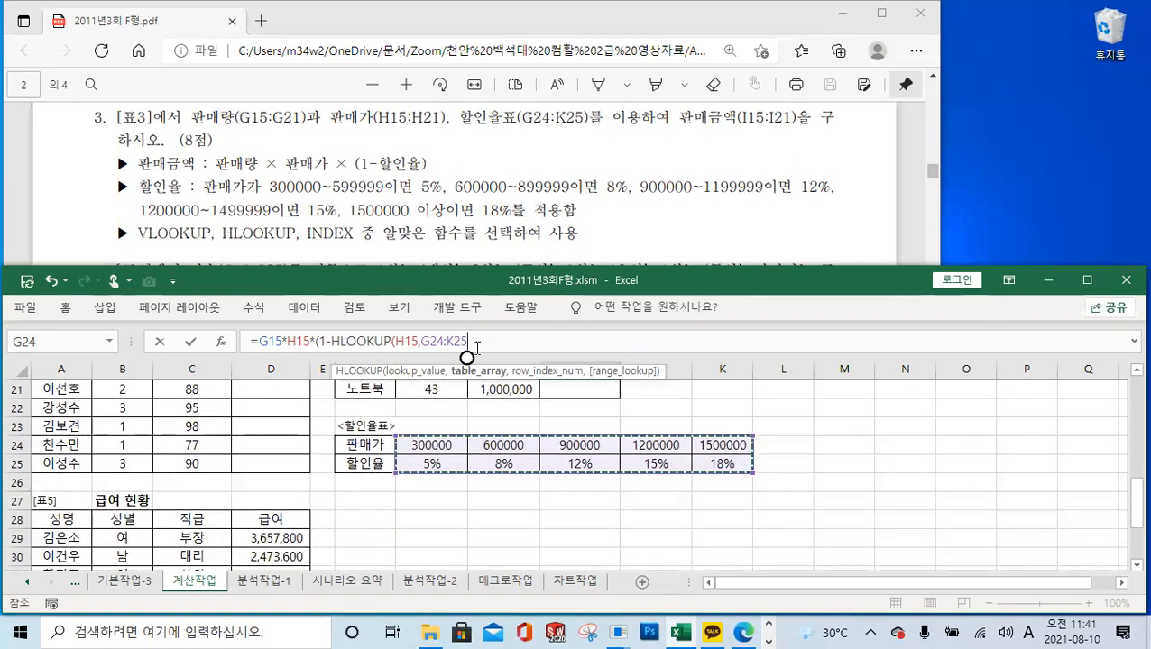
key(F4)
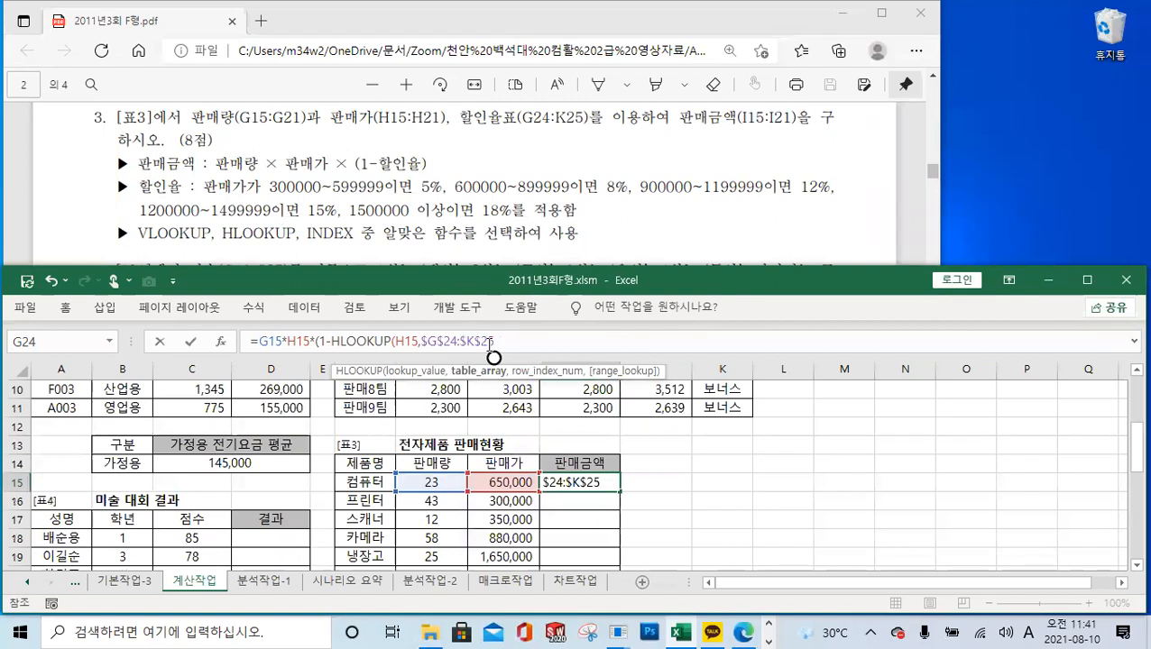
click(508, 341)
text(,)
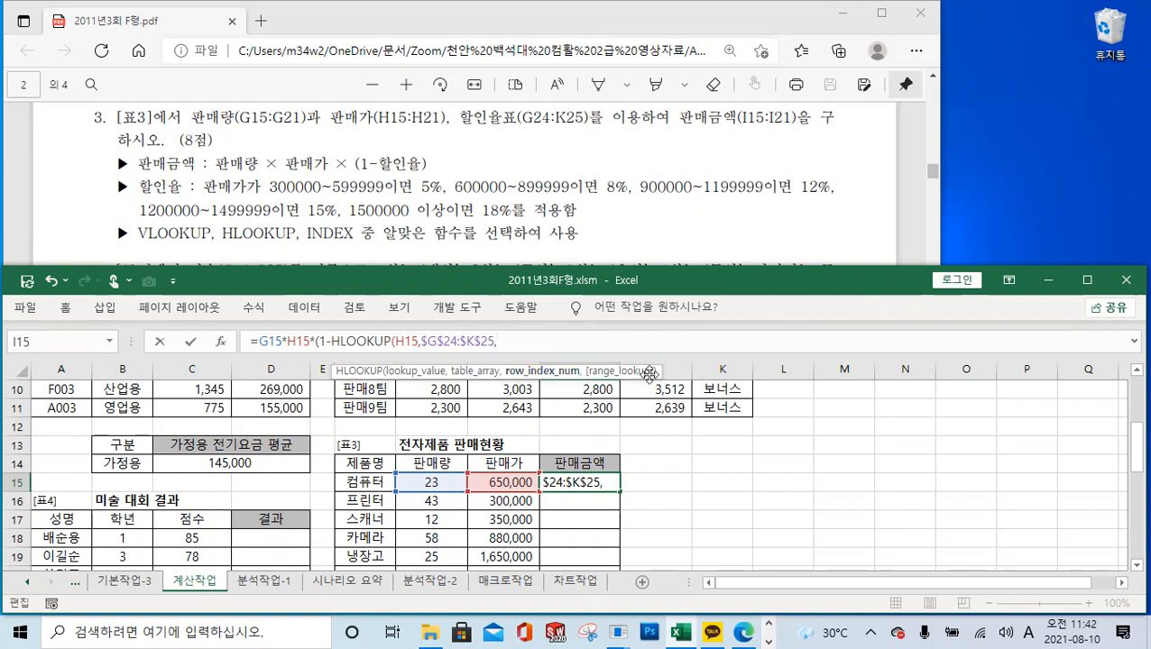
Step: Complete the HLOOKUP with row index 2 and TRUE, and enter the I15 formula with the suggested closing parenthesis
drag(1134, 446, 1127, 498)
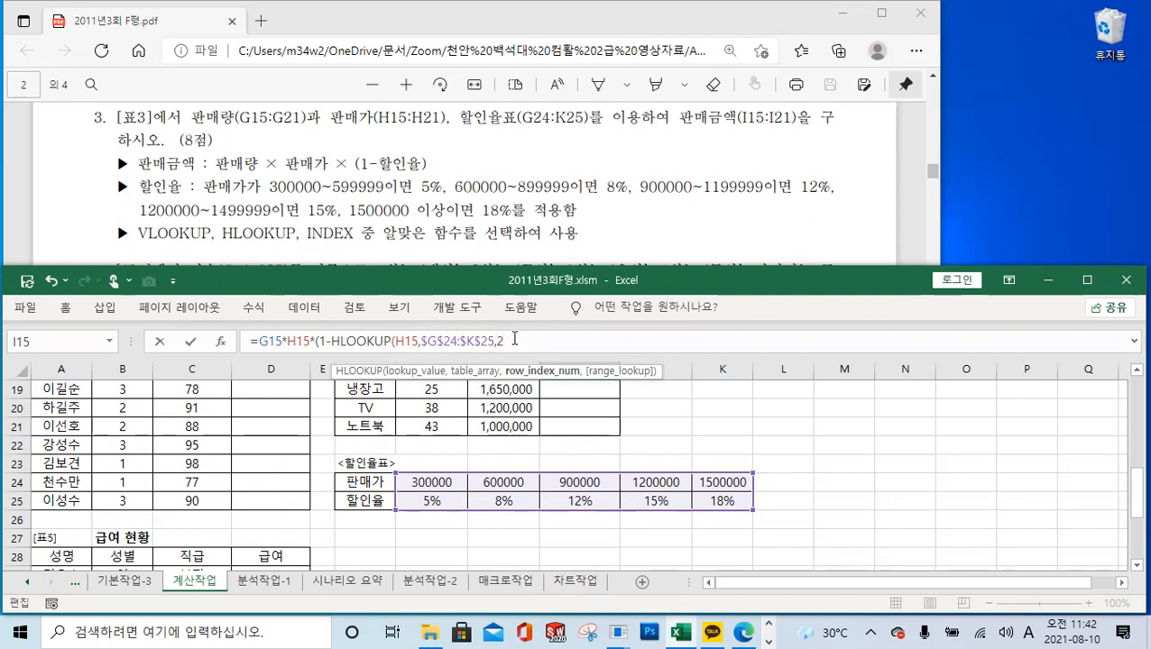
text(,)
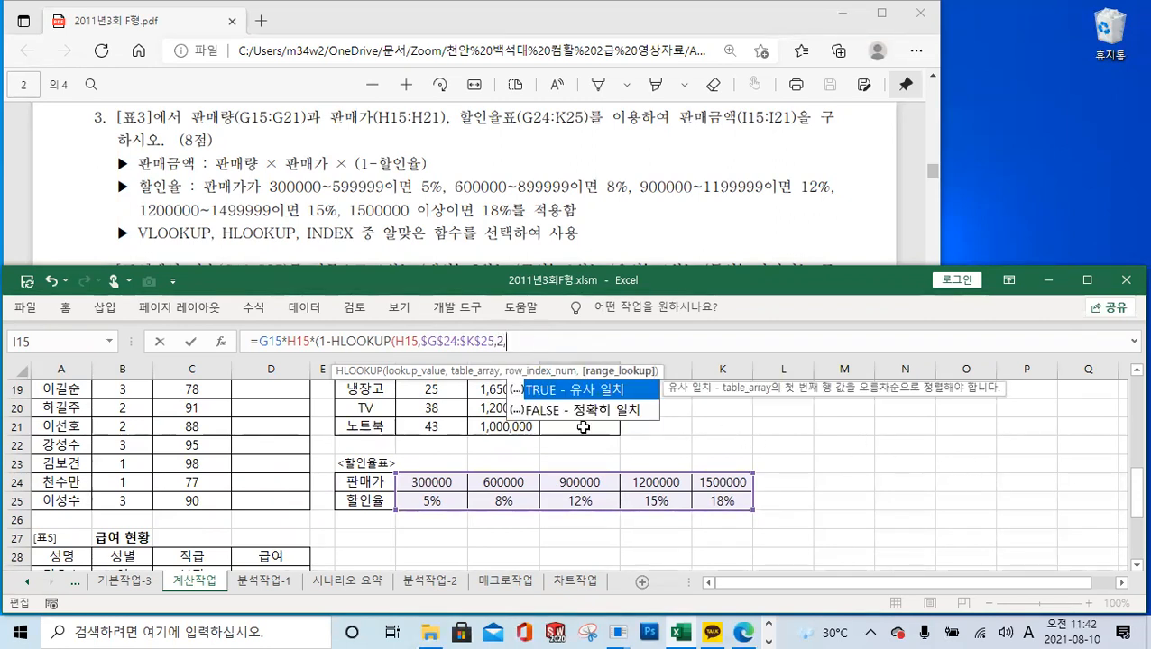
mouse_move(1133, 494)
mouse_down()
mouse_move(1126, 467)
mouse_move(1128, 495)
mouse_up()
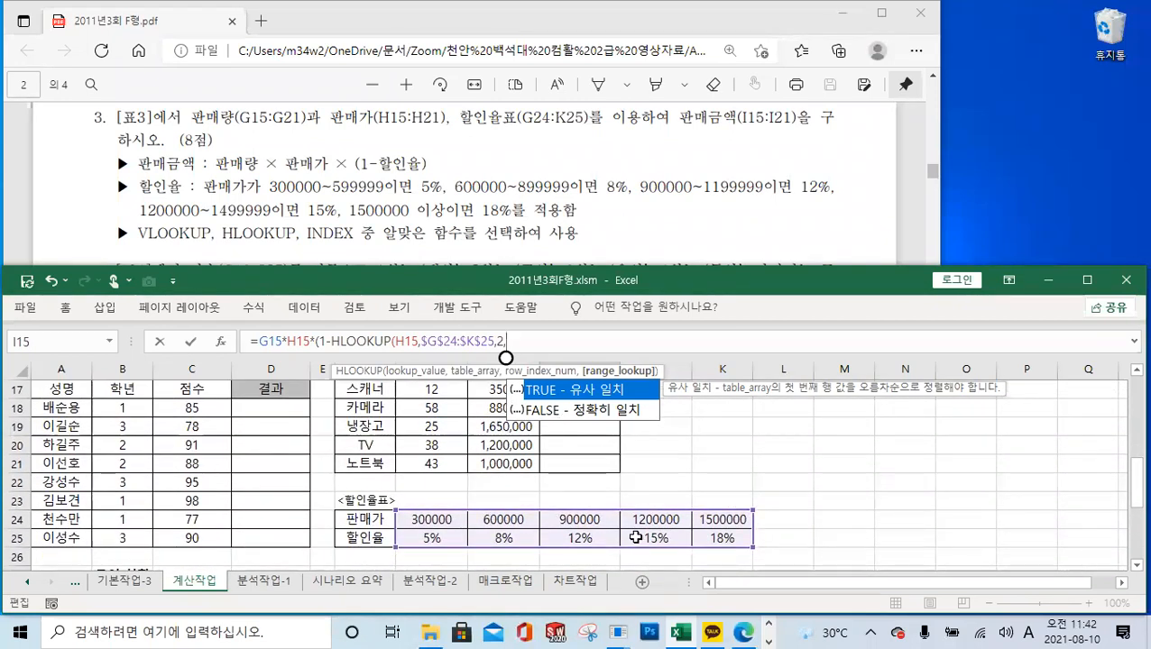
double_click(592, 395)
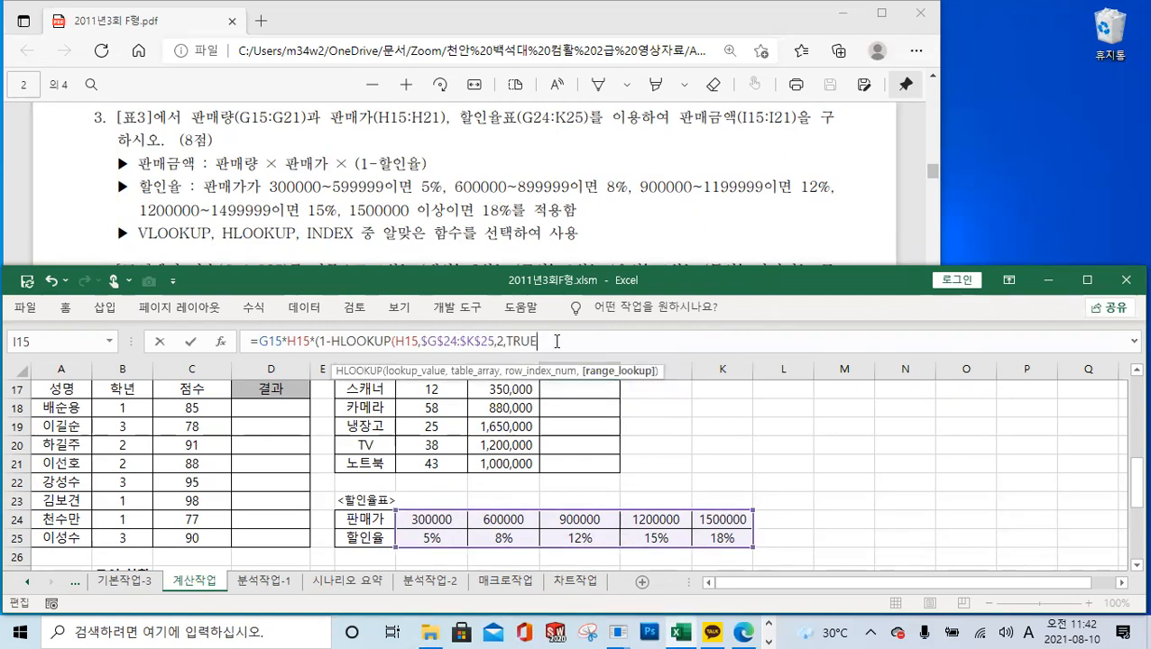
text())
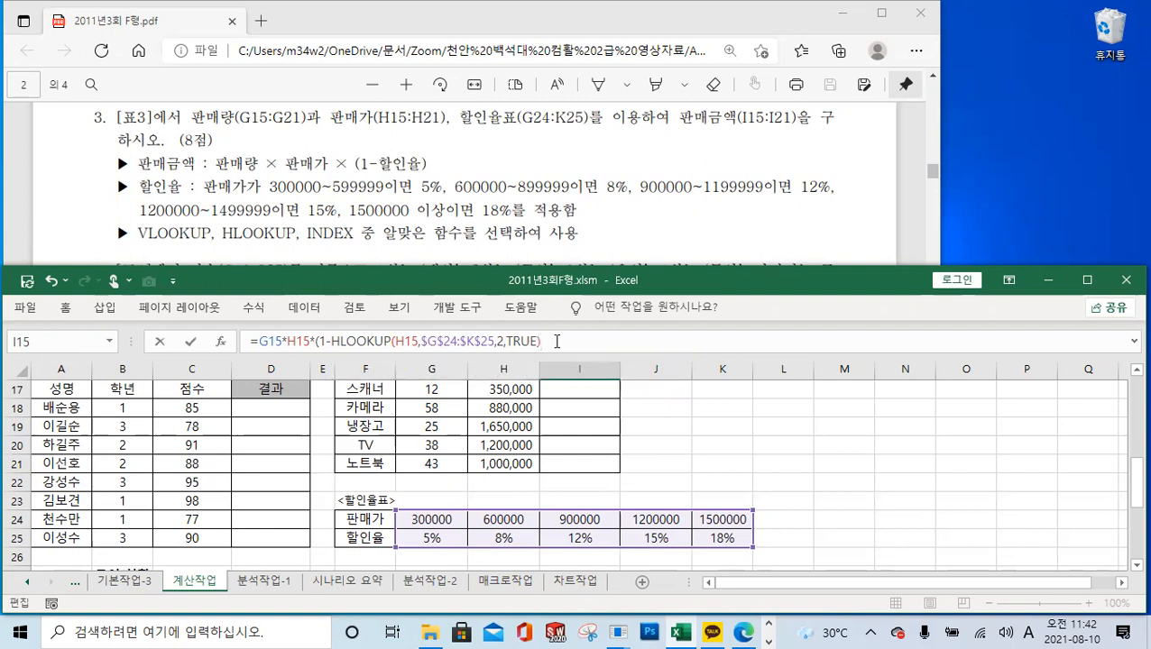
click(191, 341)
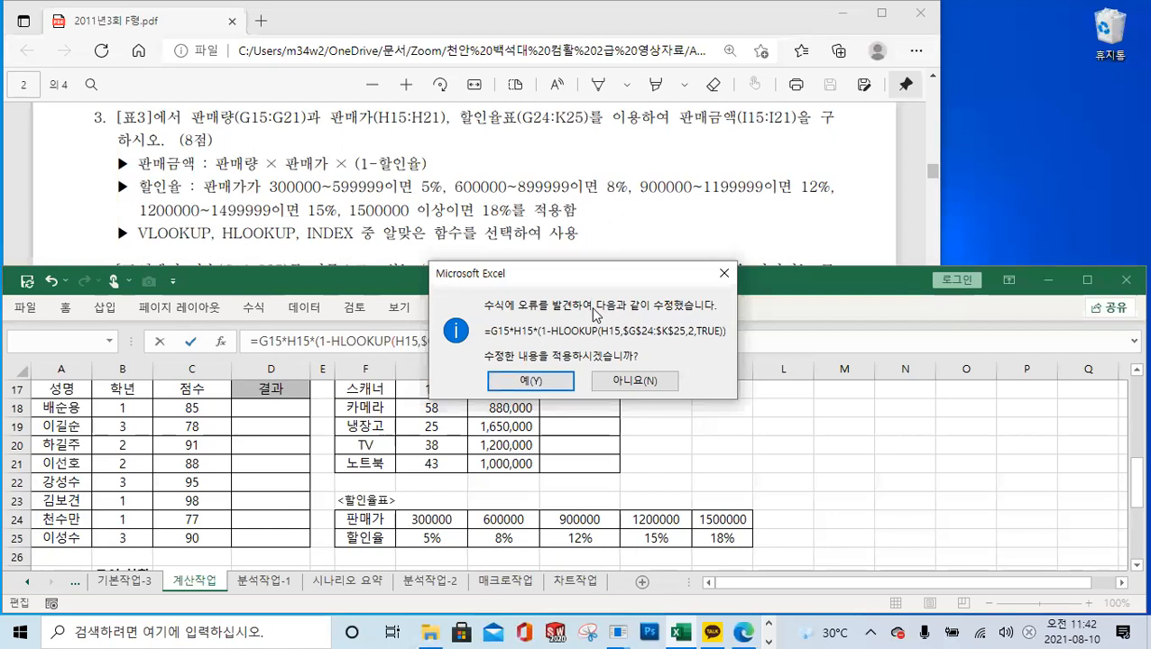
click(543, 383)
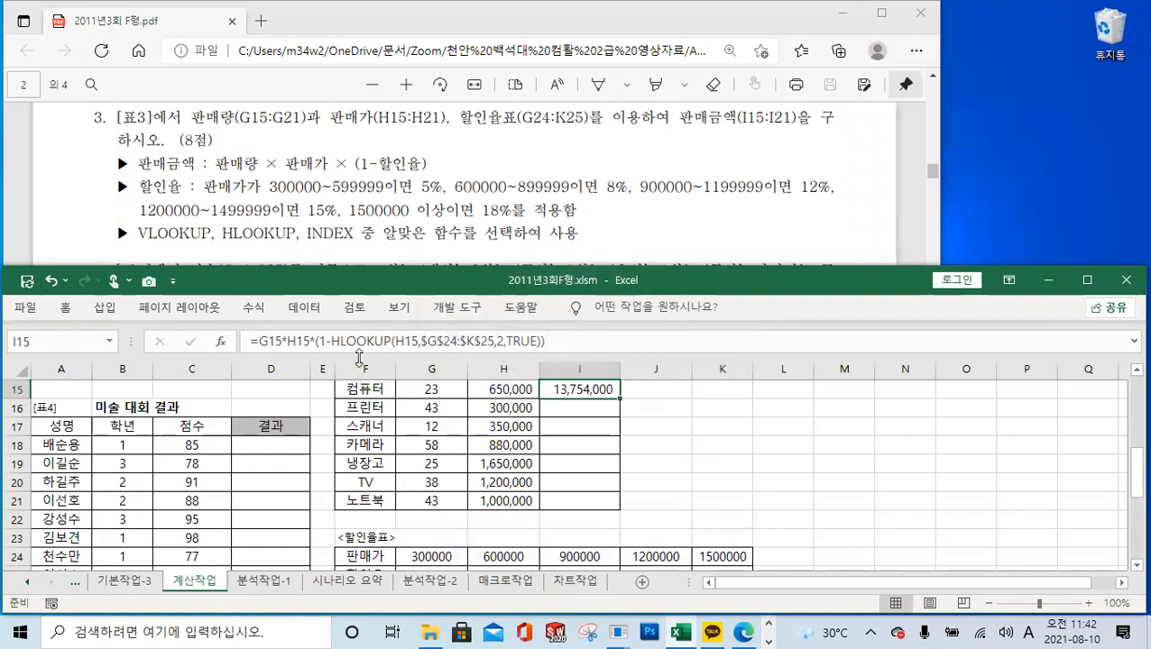
Step: Review the HLOOKUP part and the matching parentheses of the I15 formula, keeping the formula as it is
drag(331, 344, 415, 342)
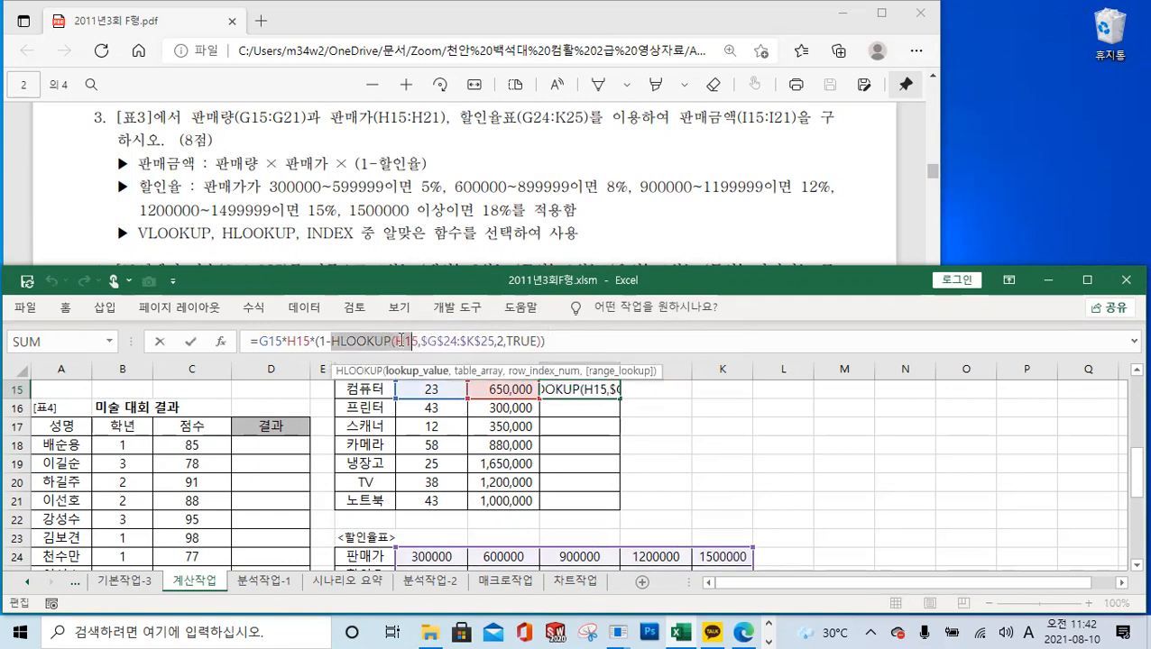
click(394, 342)
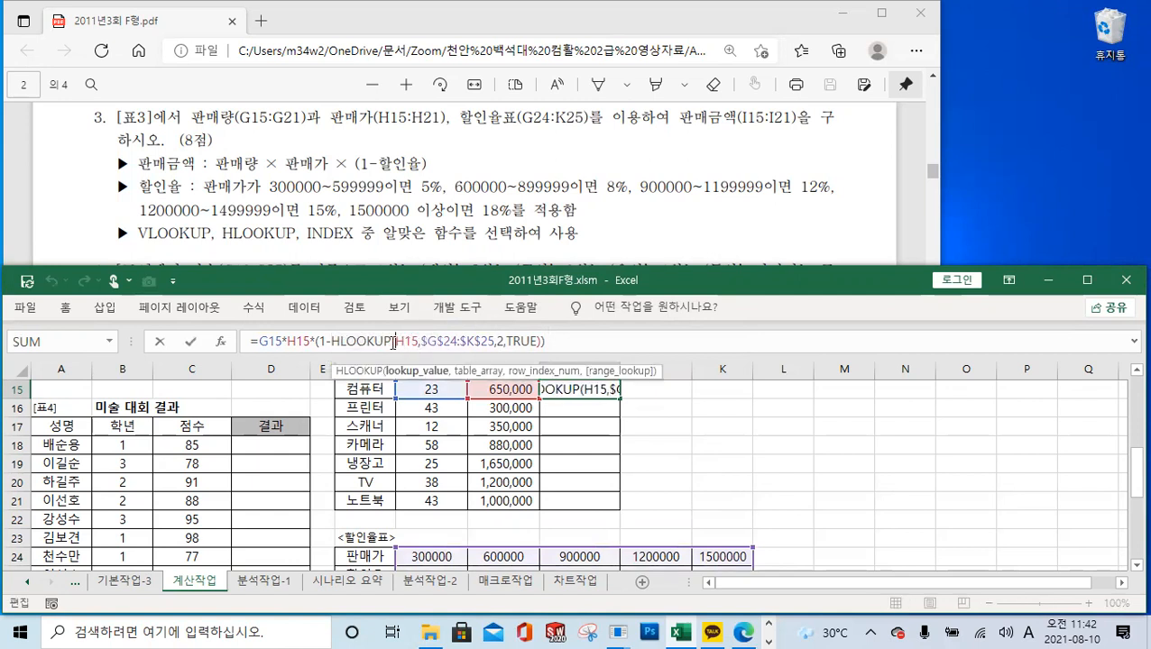
click(542, 341)
text())
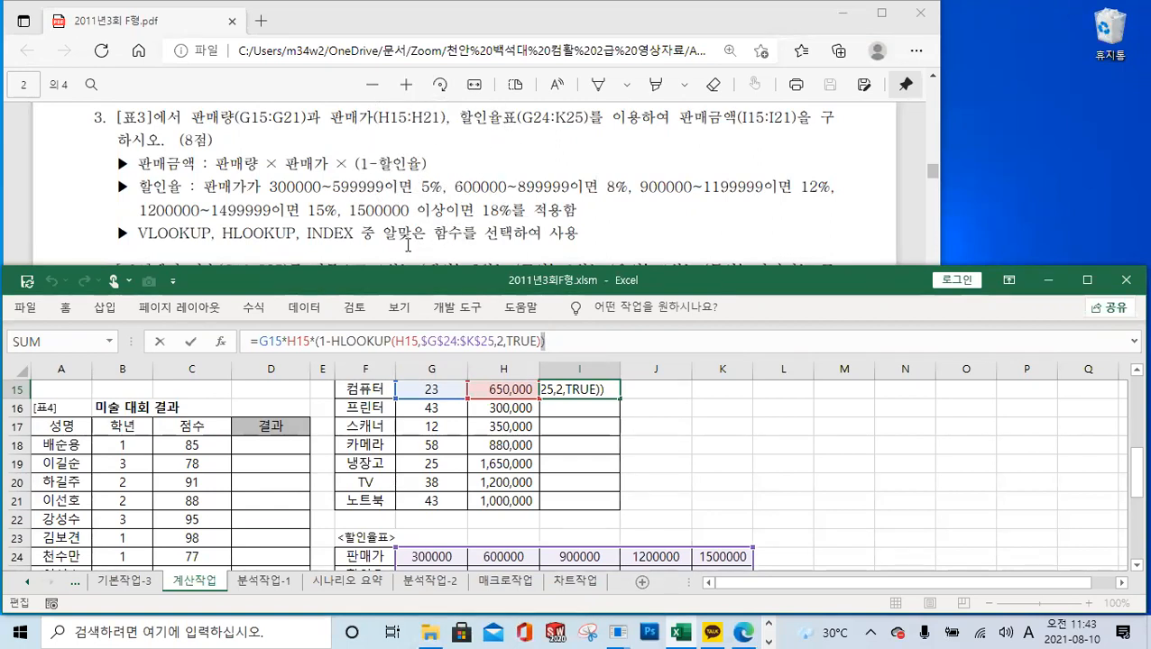
click(315, 341)
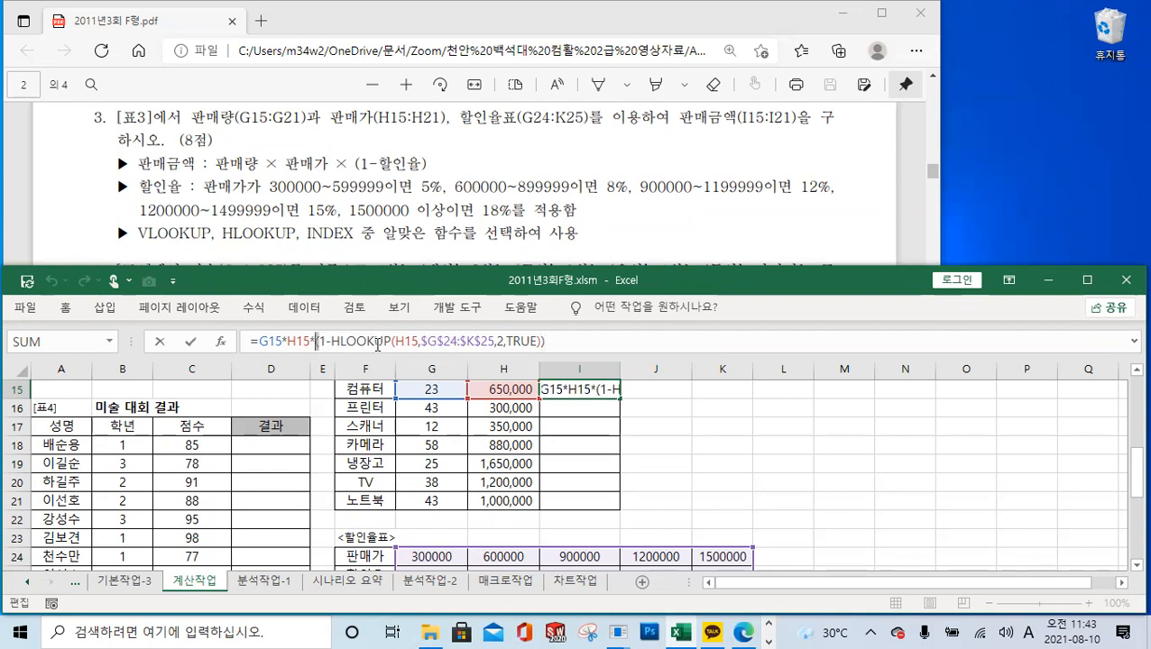
click(552, 340)
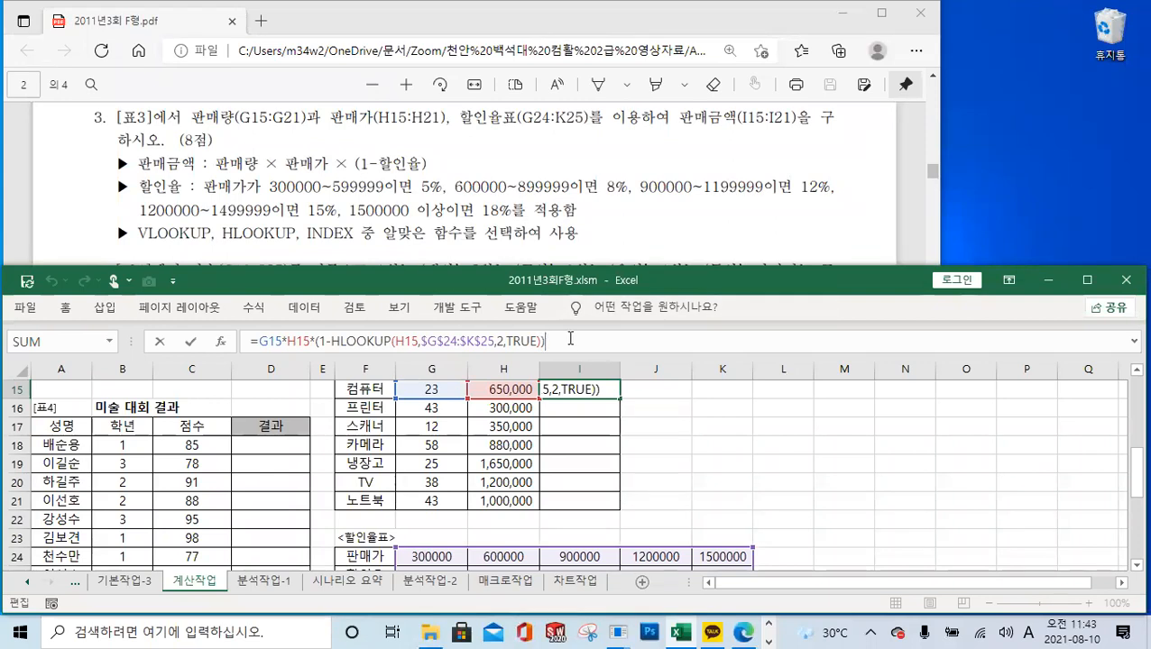
click(563, 342)
key(ctrl)
key(ctrl)
key(ctrl)
key(ctrl)
click(190, 342)
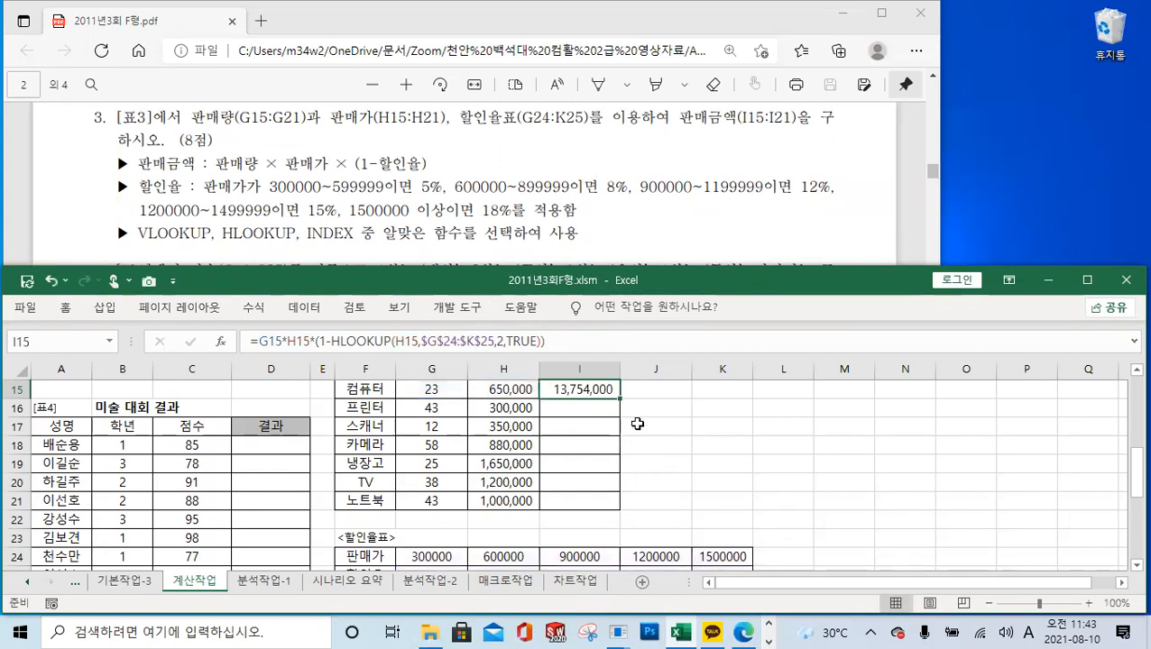
Step: Fill the 판매금액 formula from I15 down to I21 and check the references in the I21 formula
drag(620, 397, 621, 507)
scroll(677, 415, down, 1)
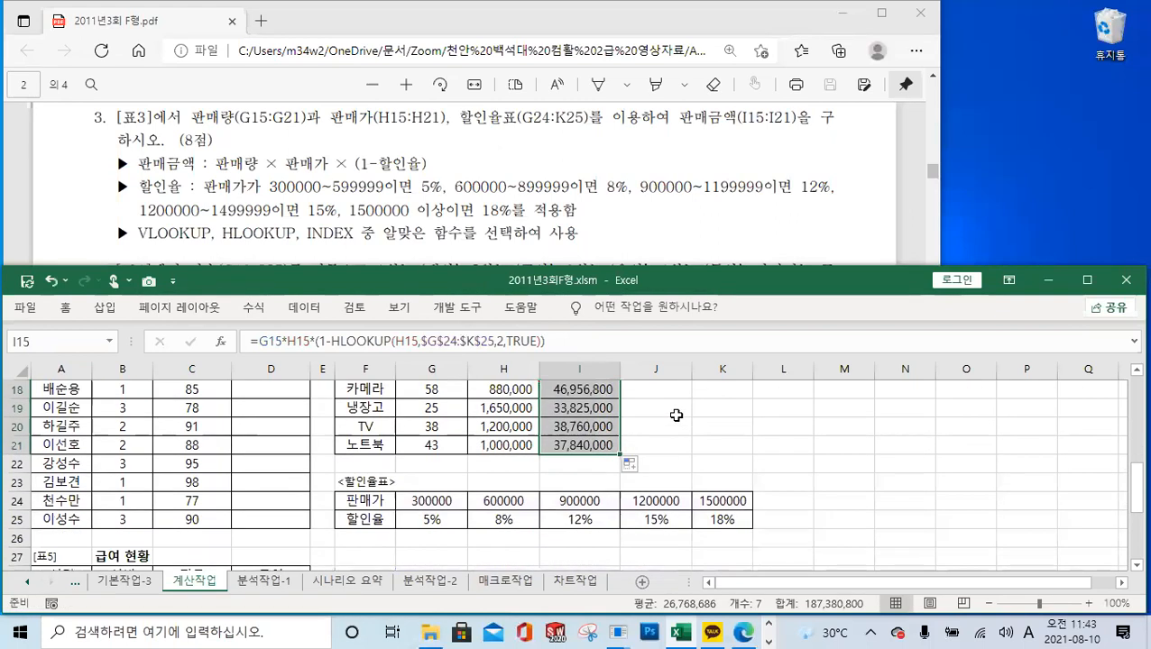
click(596, 446)
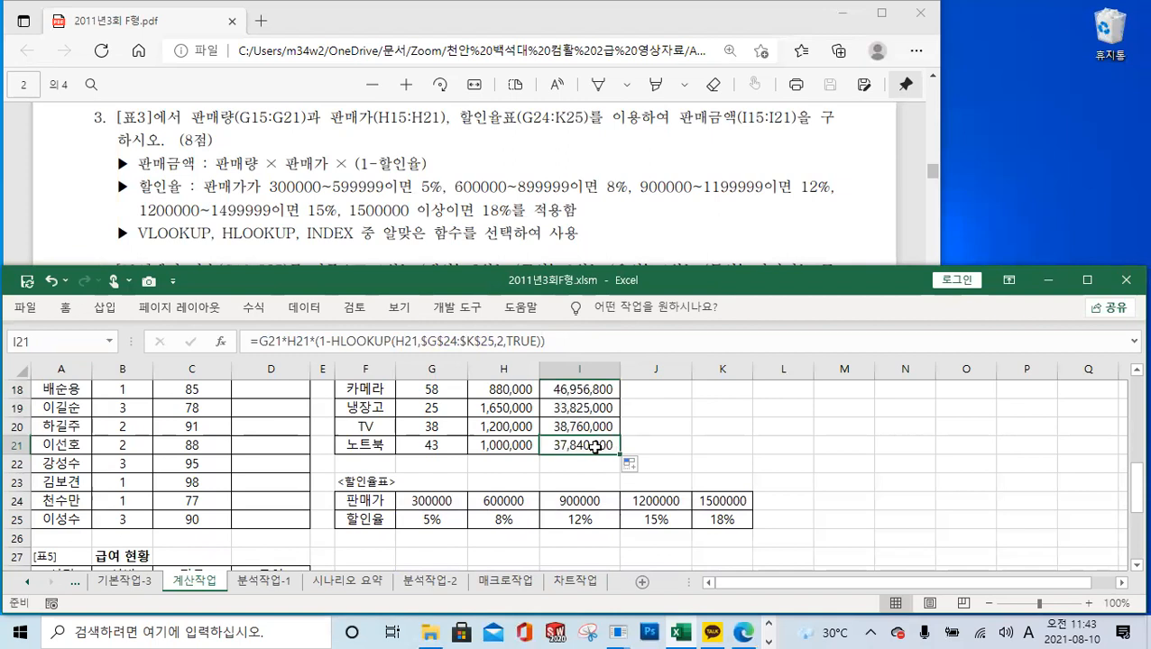
click(554, 341)
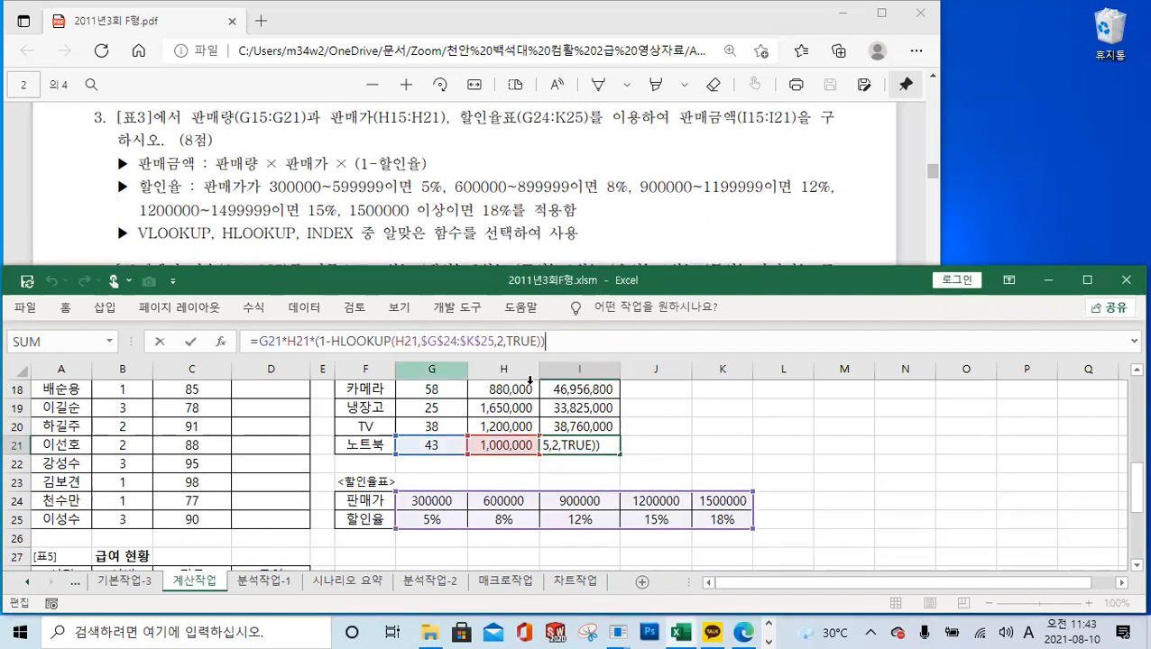
key(ctrl+Return)
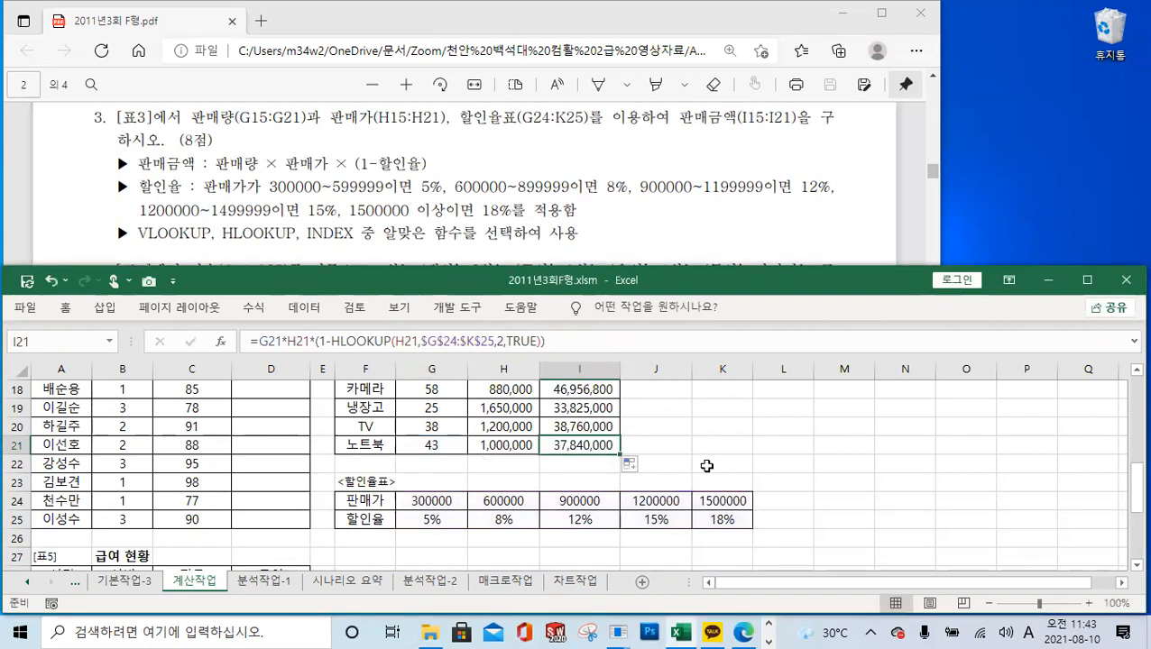
click(739, 433)
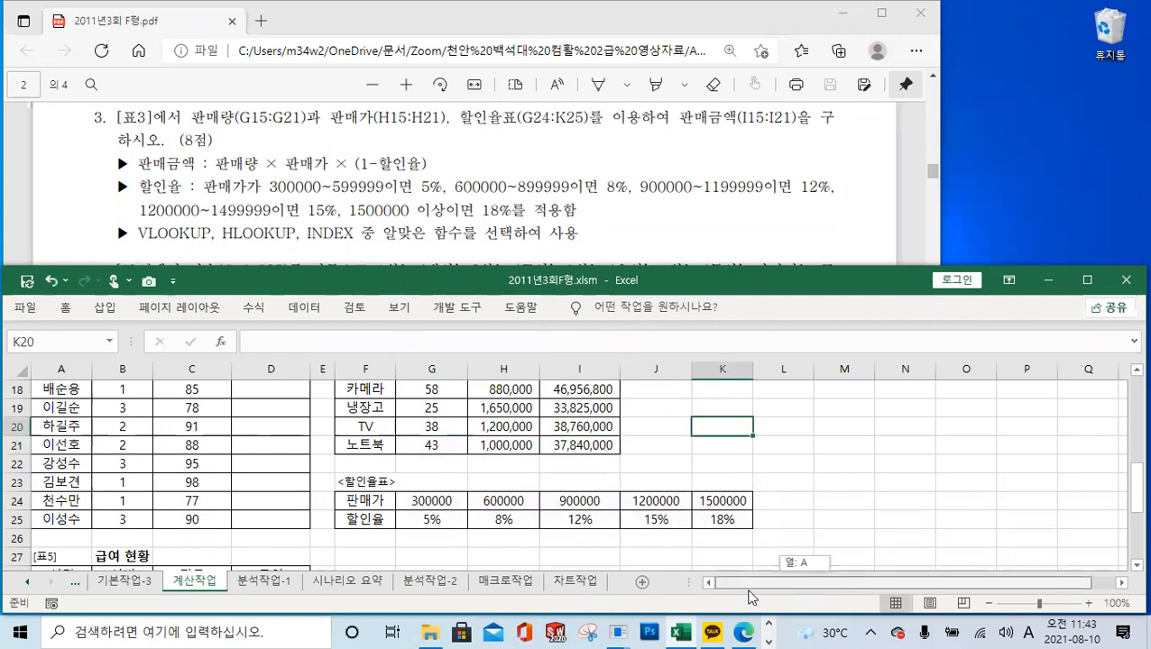
drag(365, 464, 6, 464)
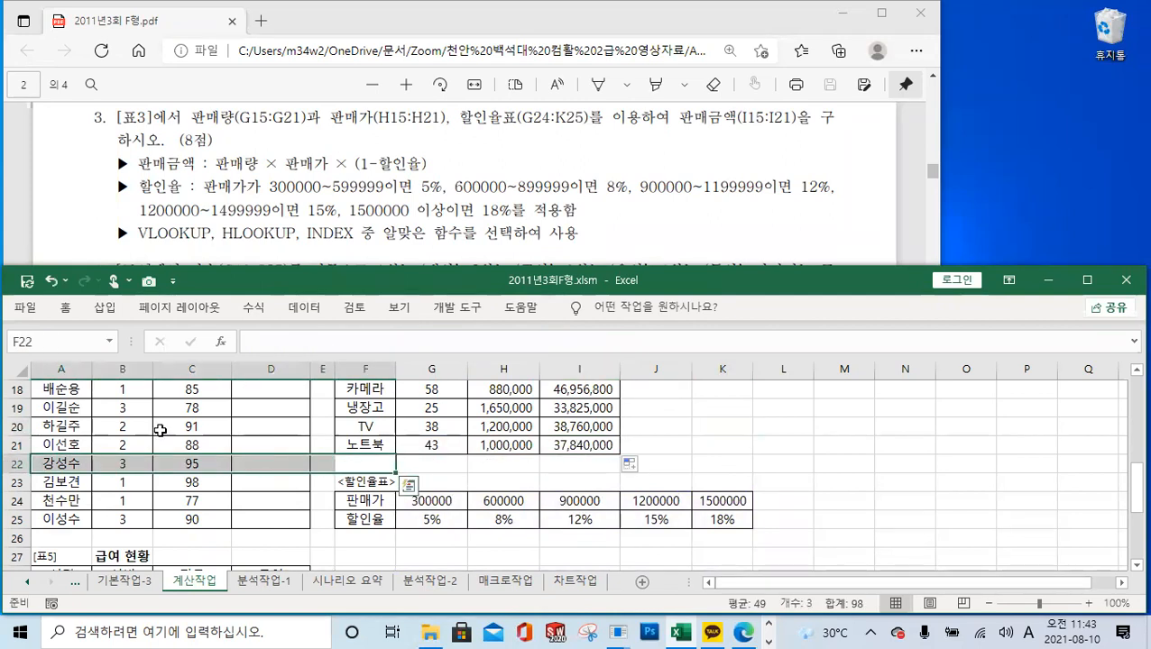
Step: Bring question 4 of the exam PDF into view and extend the workbook window upward to just beneath it
scroll(153, 429, up, 1)
click(511, 216)
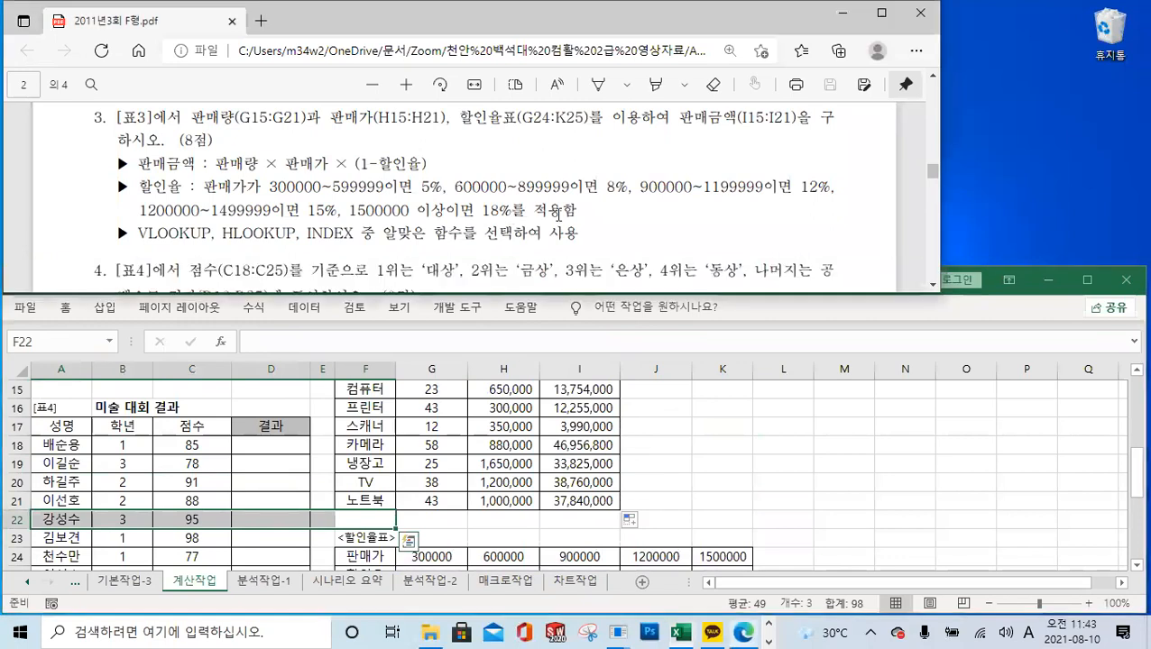
scroll(546, 230, down, 3)
scroll(546, 230, down, 1)
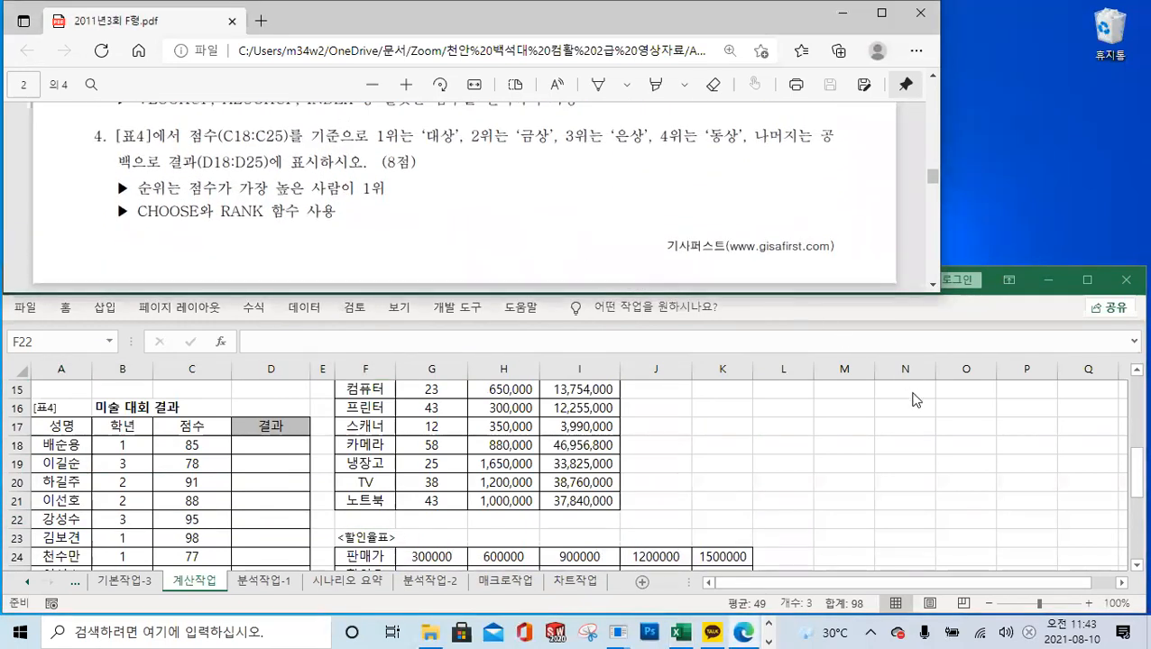
click(822, 461)
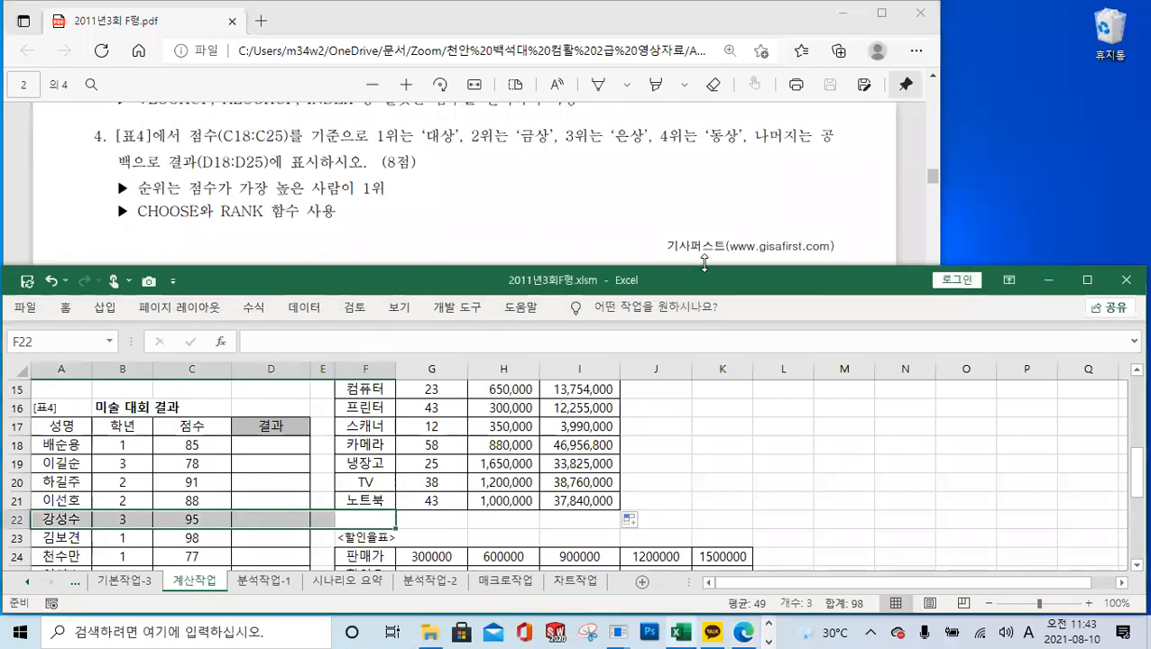
drag(704, 264, 705, 234)
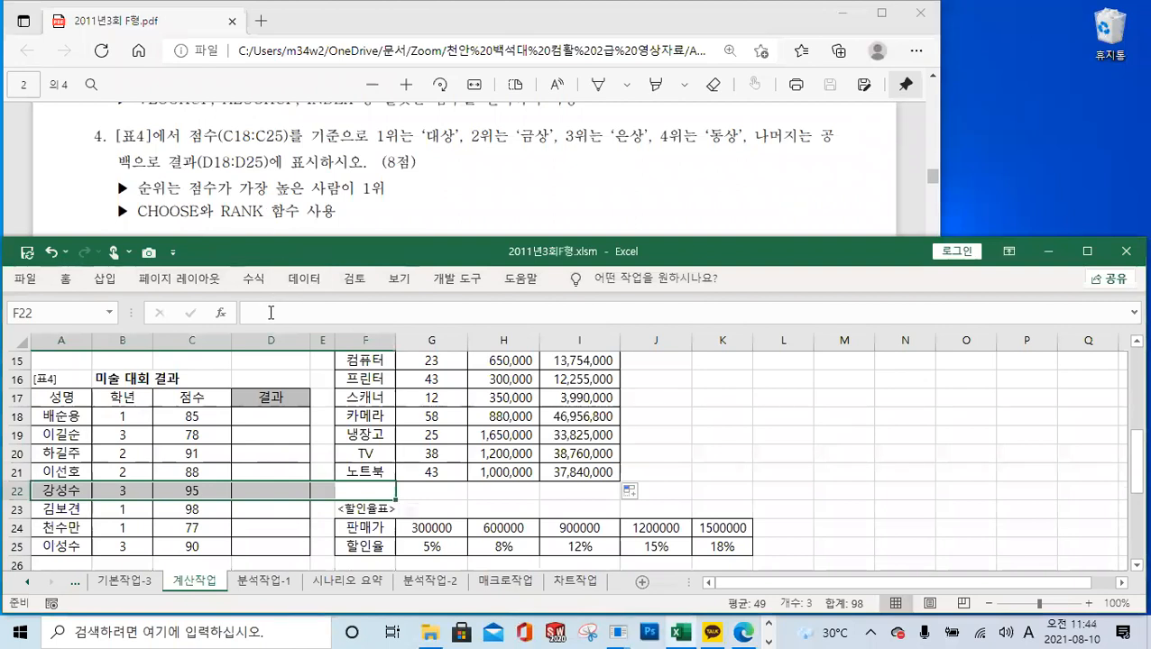
Step: Start a RANK.EQ formula in D18 with the score in C18 as the number to rank
click(271, 419)
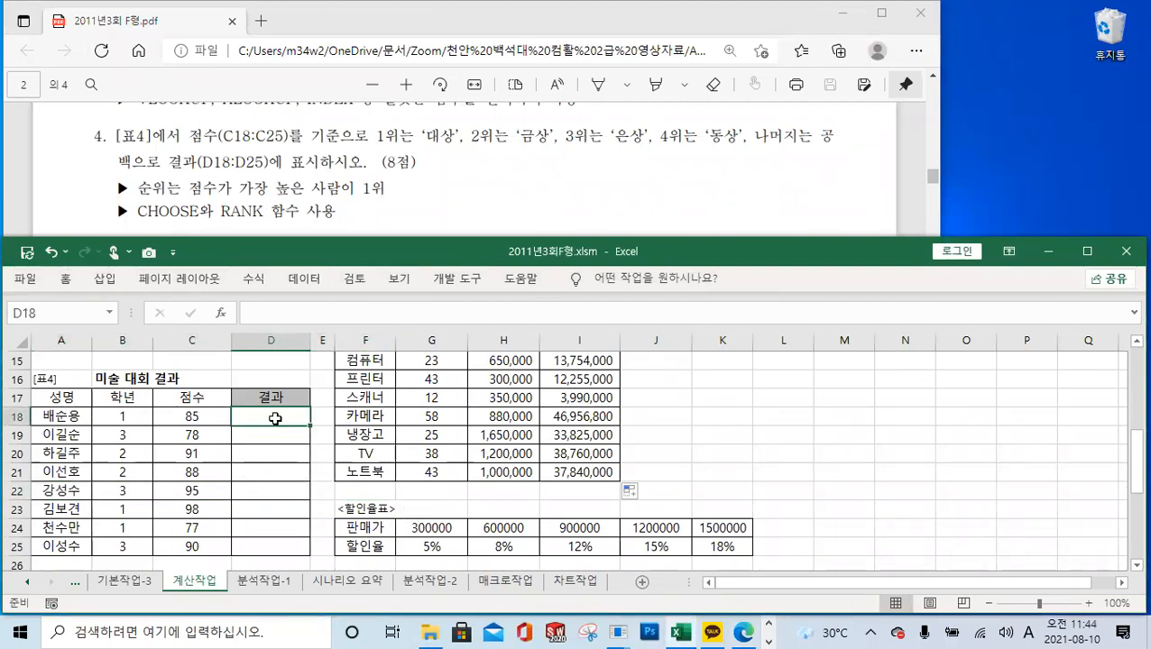
click(278, 315)
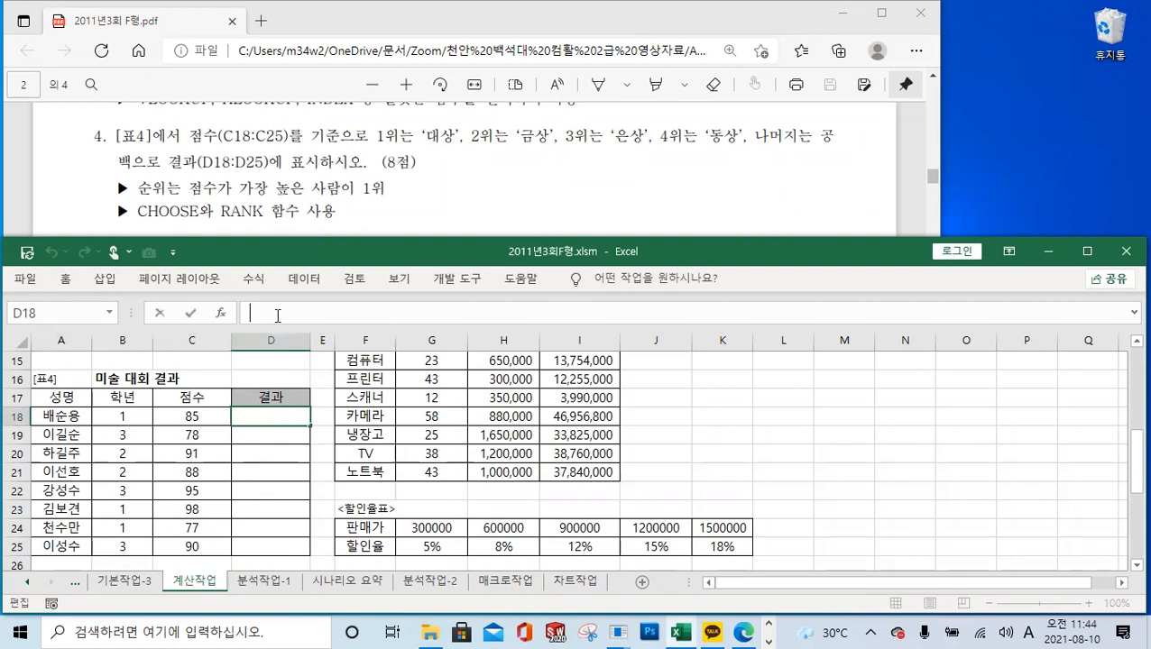
text(=ran)
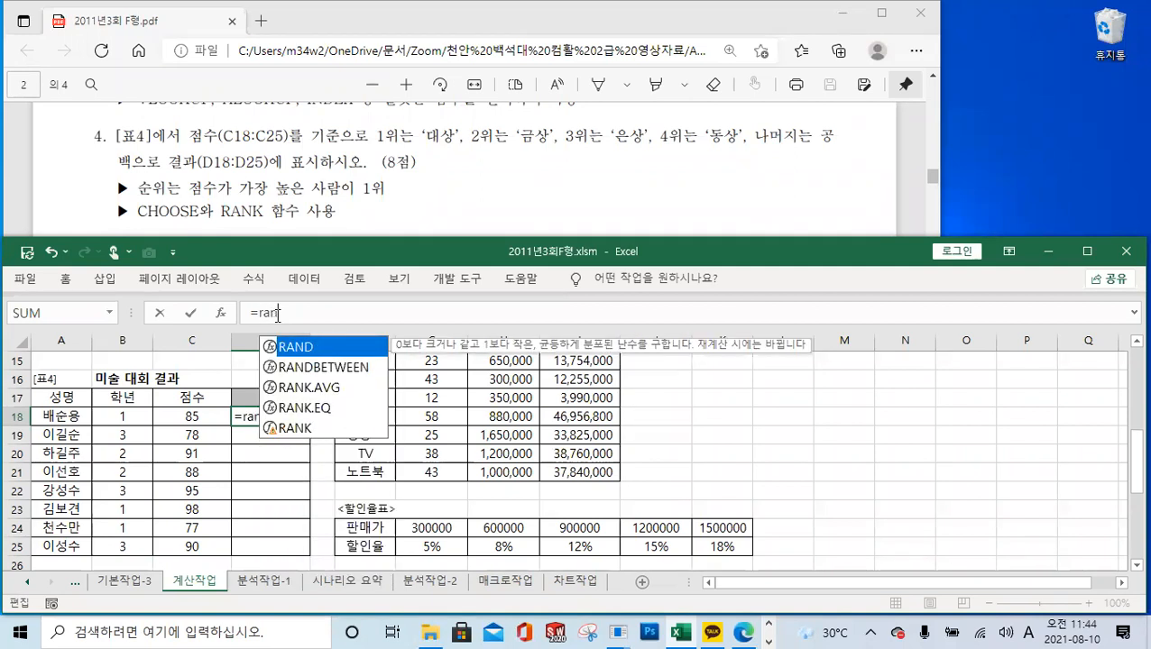
double_click(307, 408)
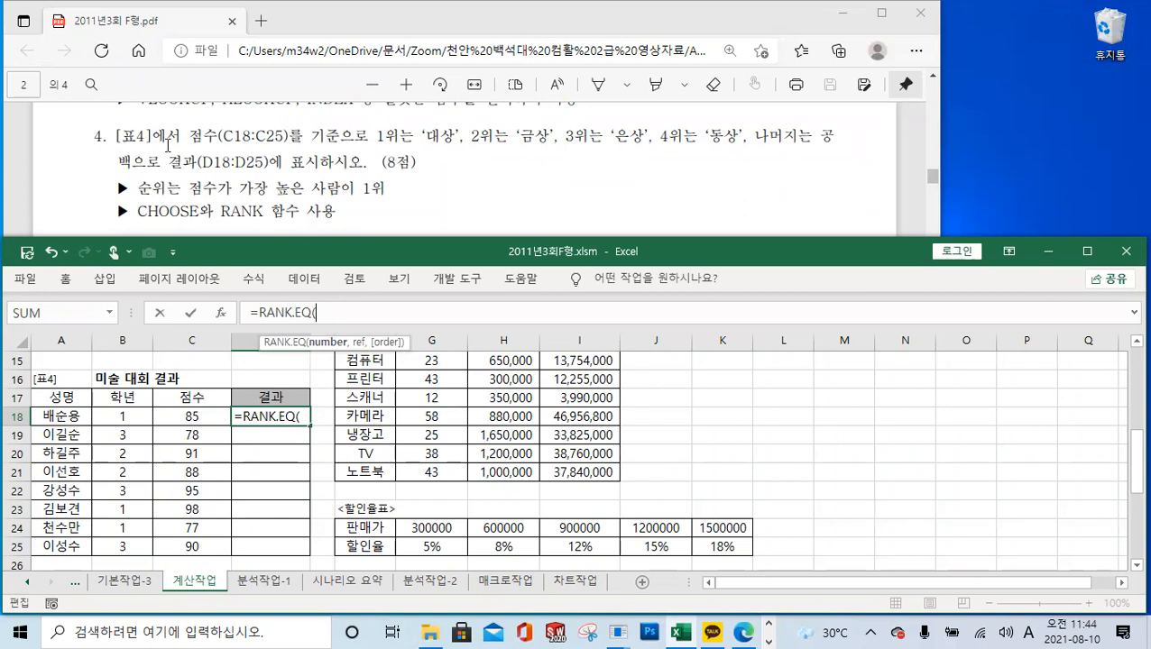
key(ctrl+a)
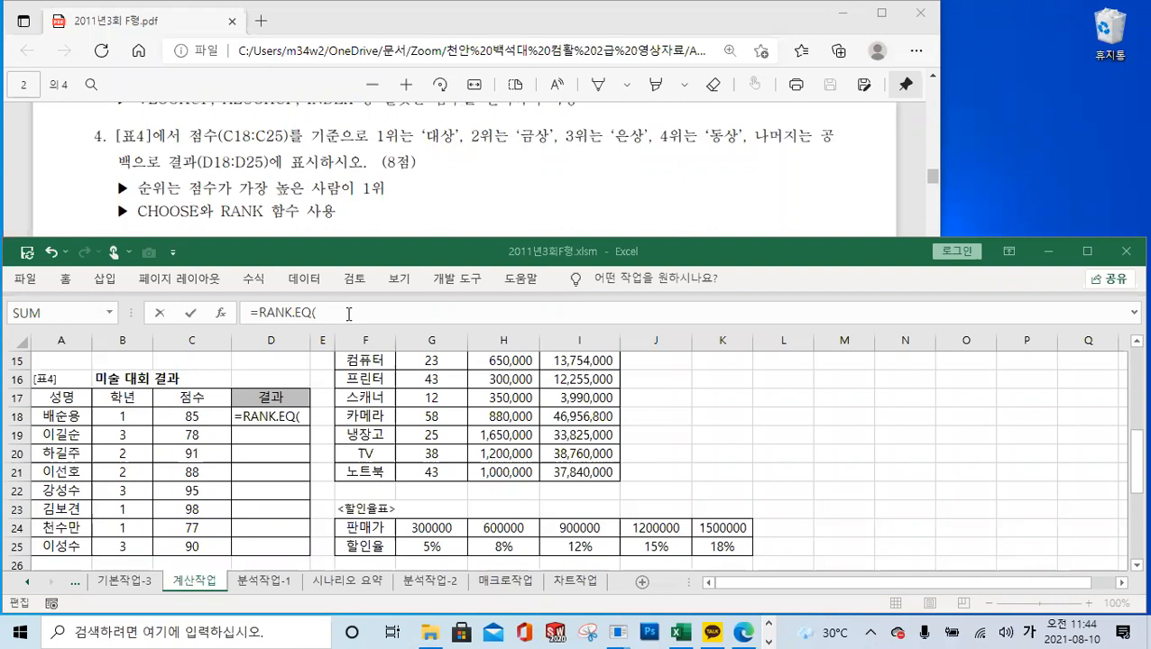
click(192, 416)
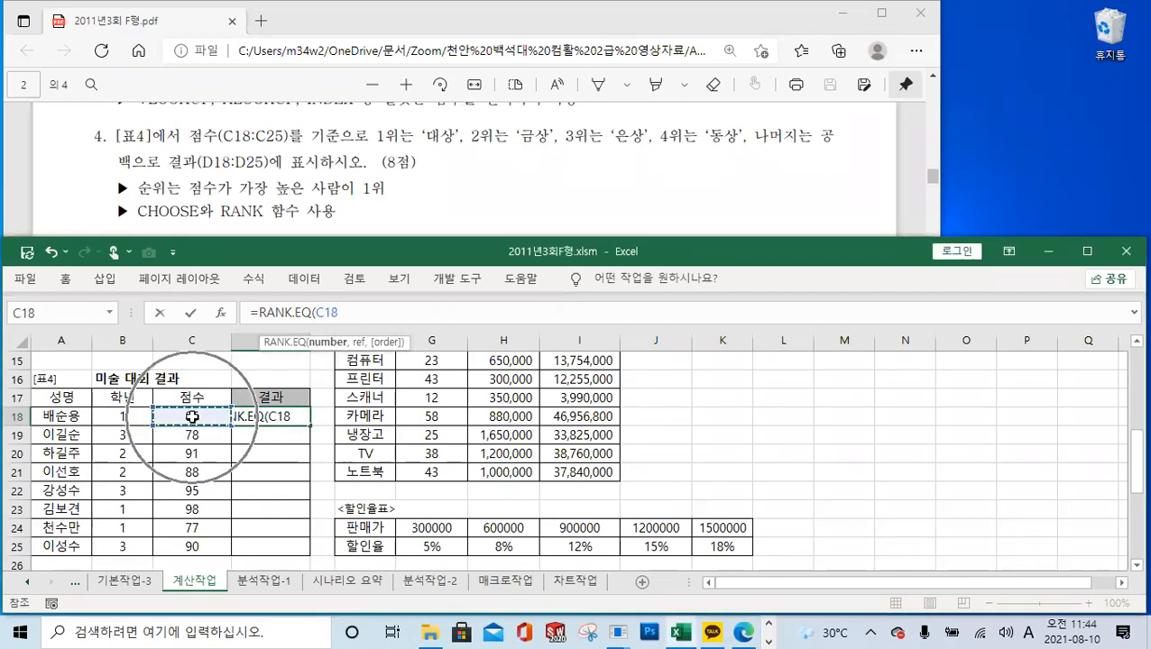
text(,)
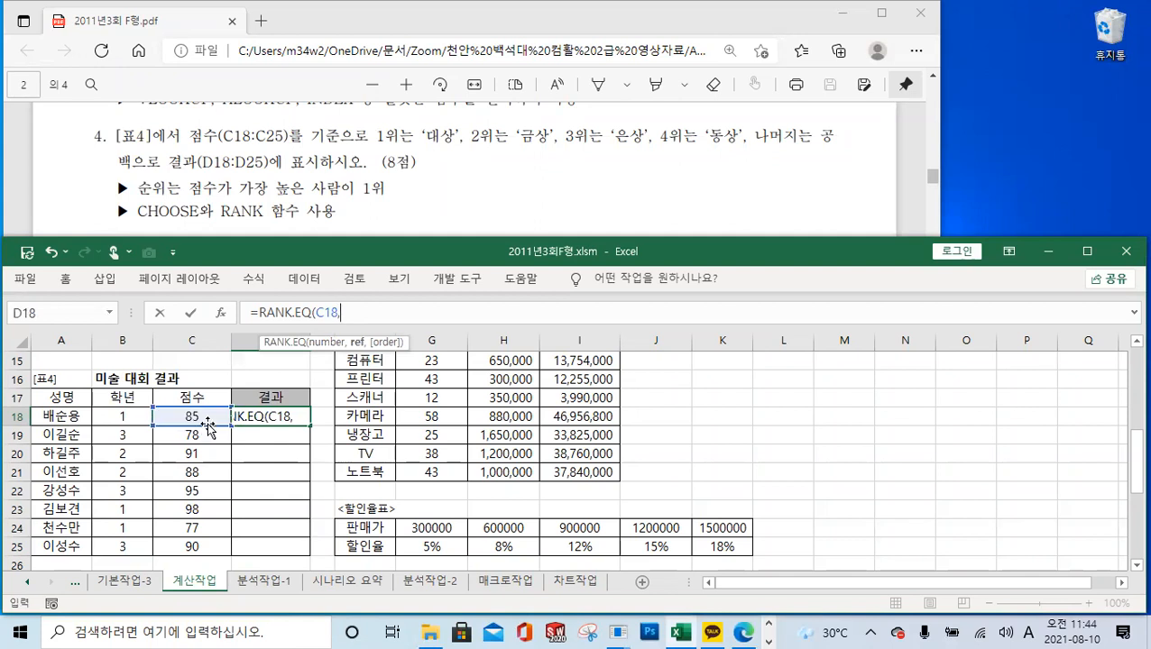
Step: Set the ranking range of the RANK.EQ formula to the scores $C$18:$C$25 as an absolute reference
key(ctrl)
key(ctrl)
key(ctrl)
key(ctrl)
key(ctrl)
key(ctrl)
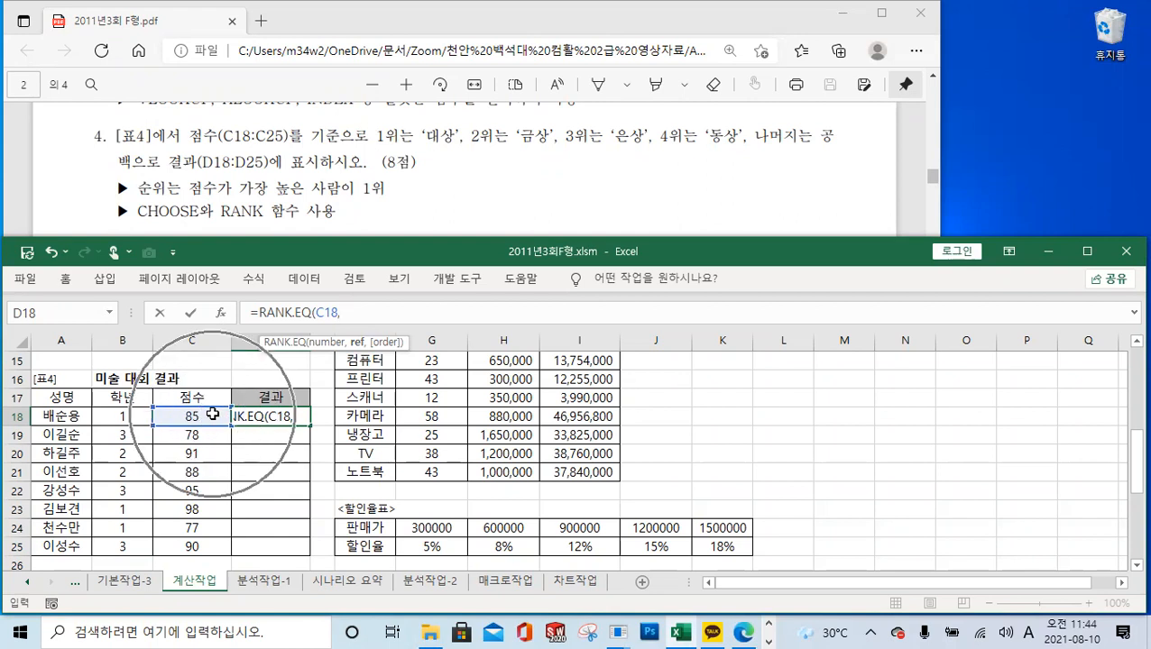
key(ctrl)
key(ctrl)
drag(212, 415, 203, 544)
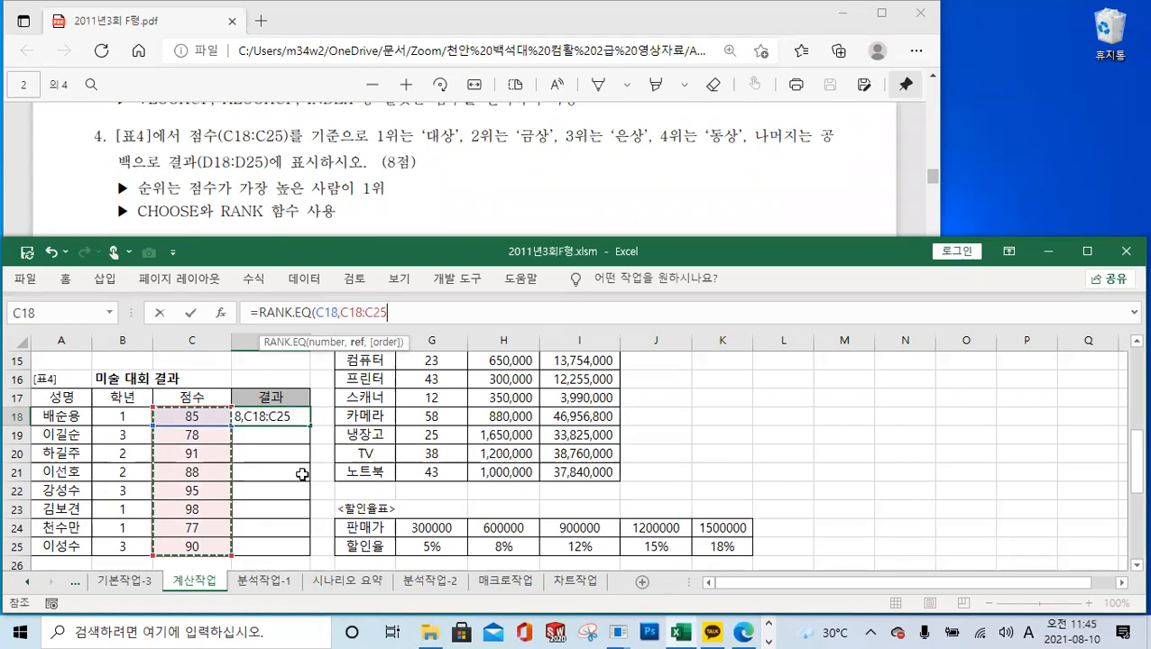
key(F4)
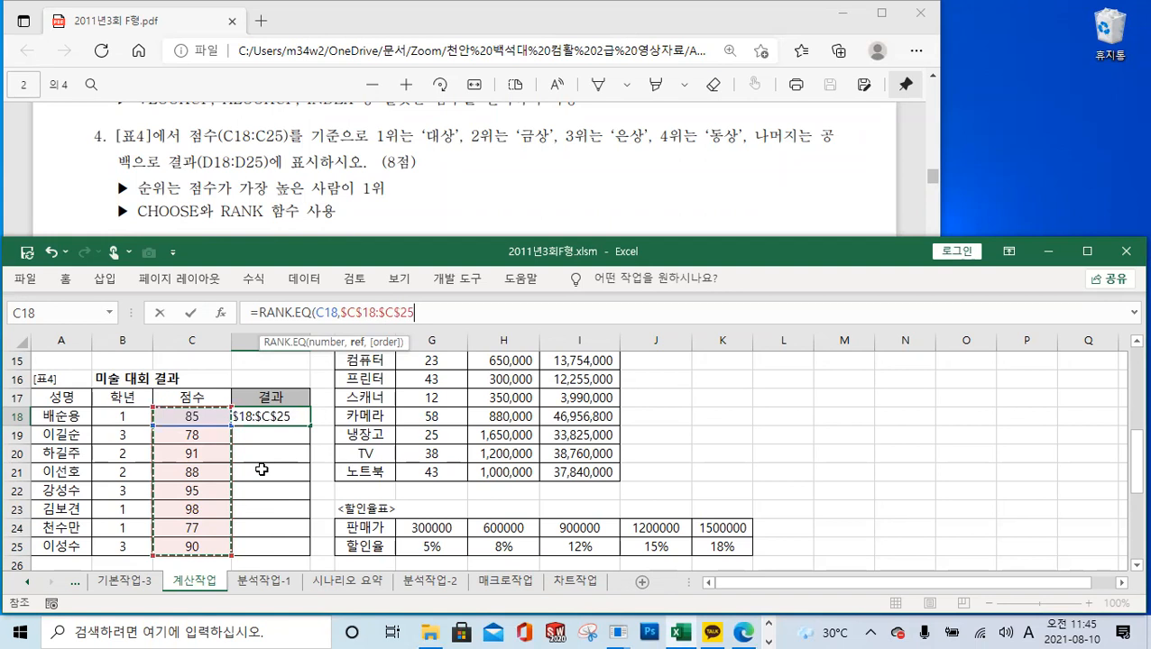
Step: Set the rank order to 0 for descending, close the RANK.EQ function and enter the formula in D18
text(,)
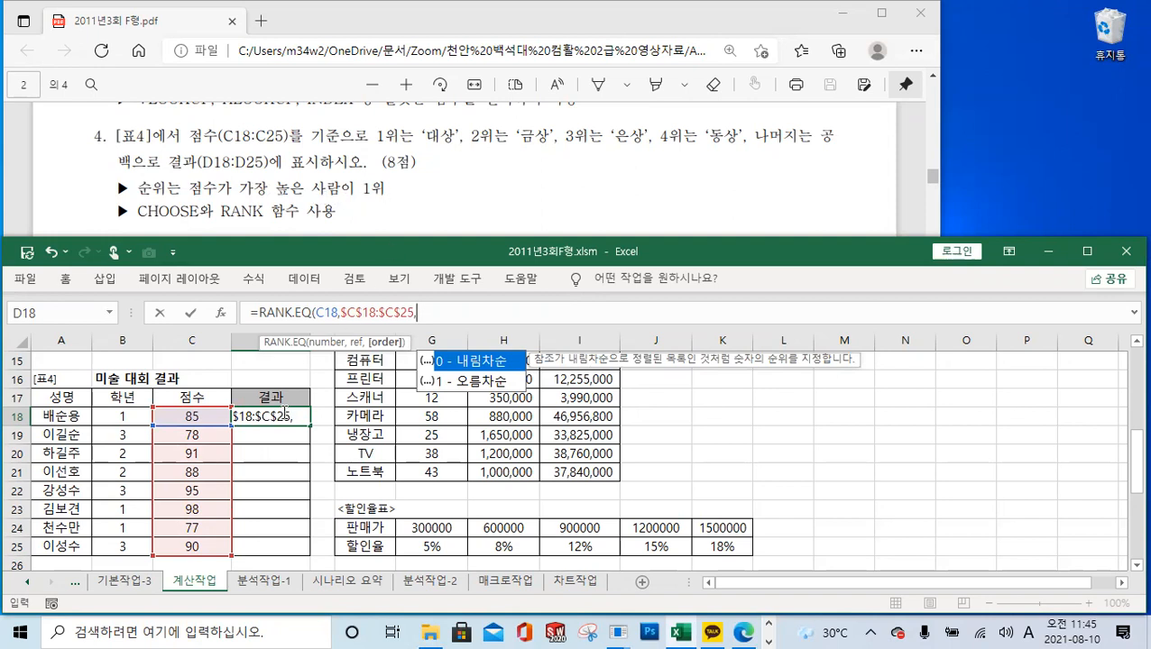
text(0)
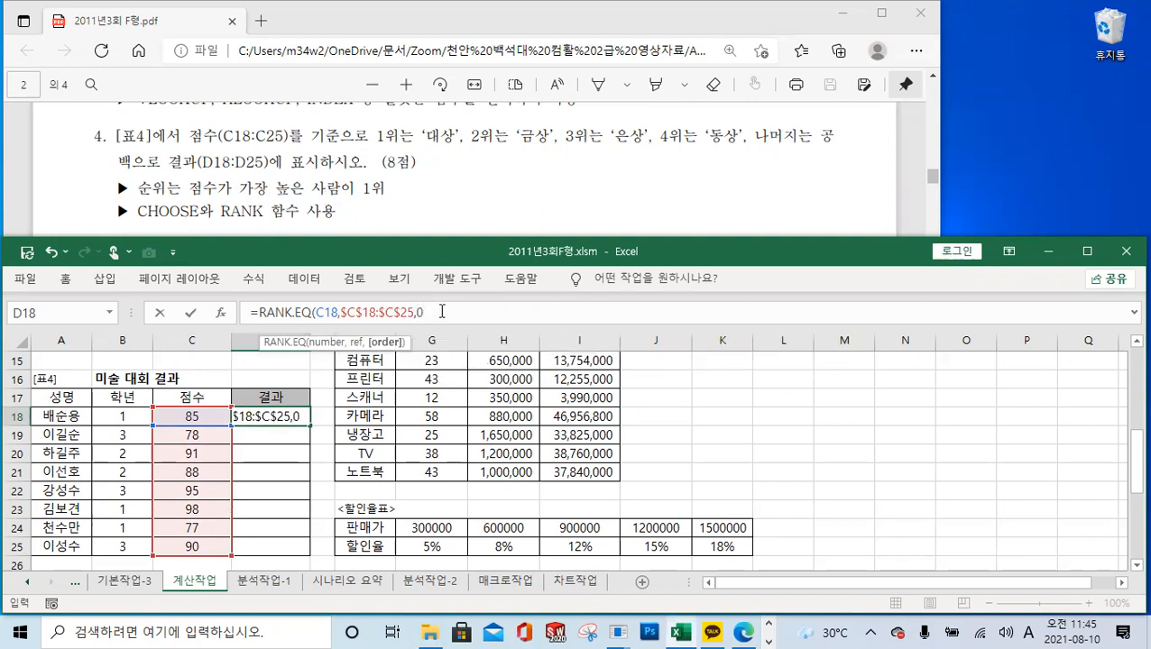
text())
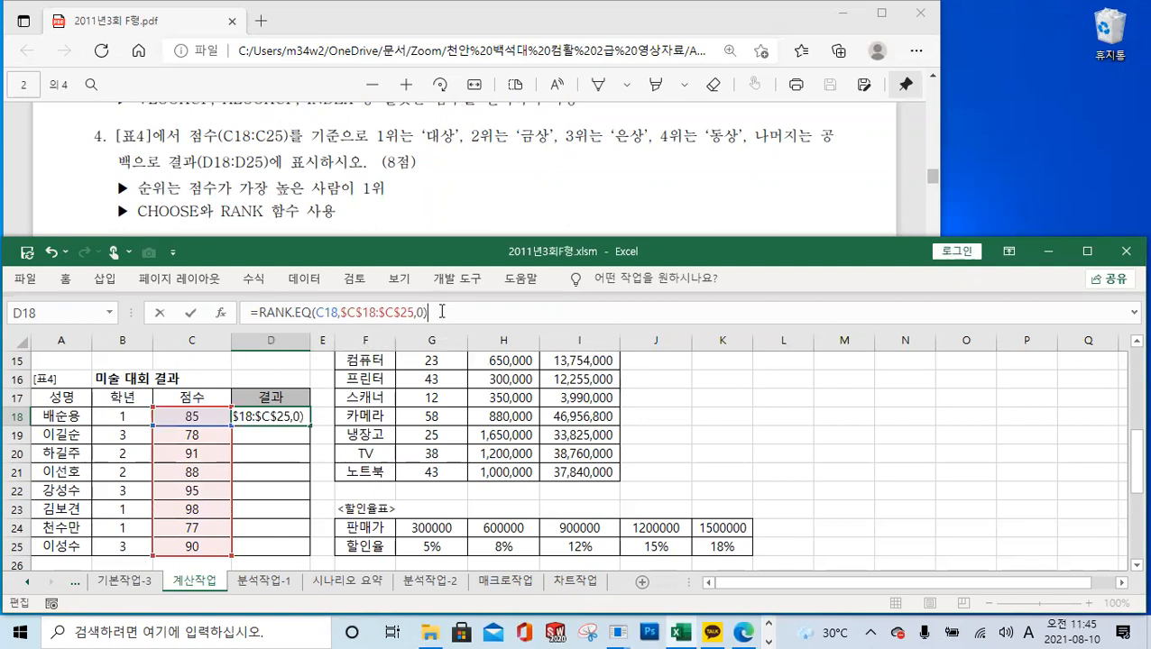
click(191, 313)
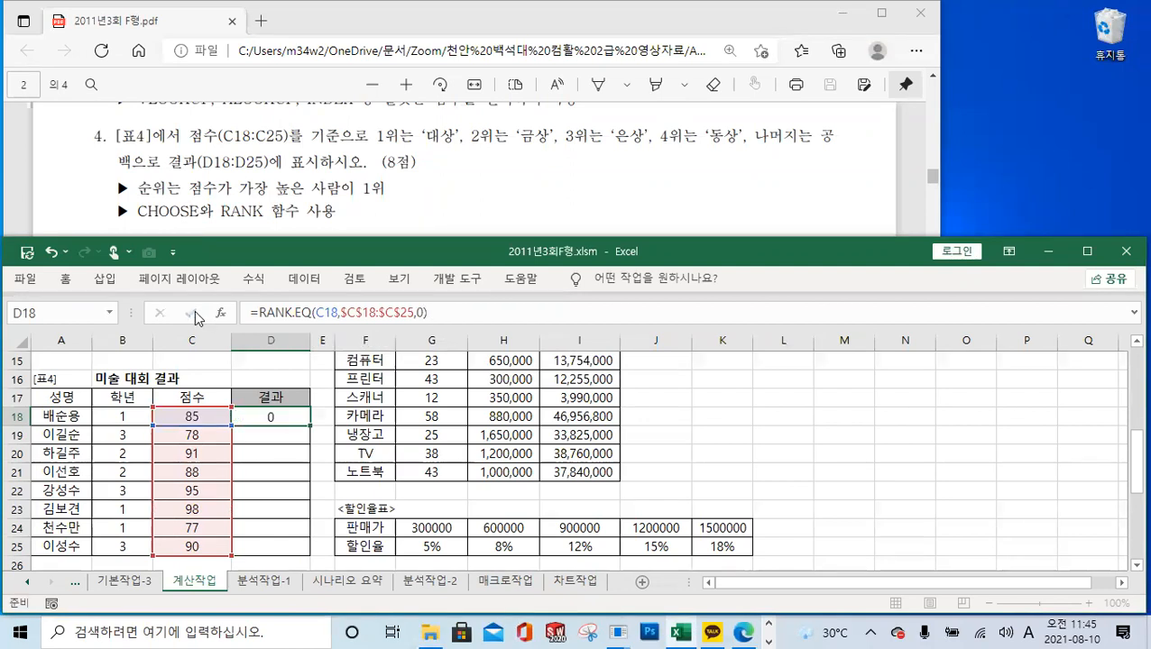
Step: Fill the rank formula from D18 down to D25 and compare the score and rank in row 23
drag(309, 425, 307, 554)
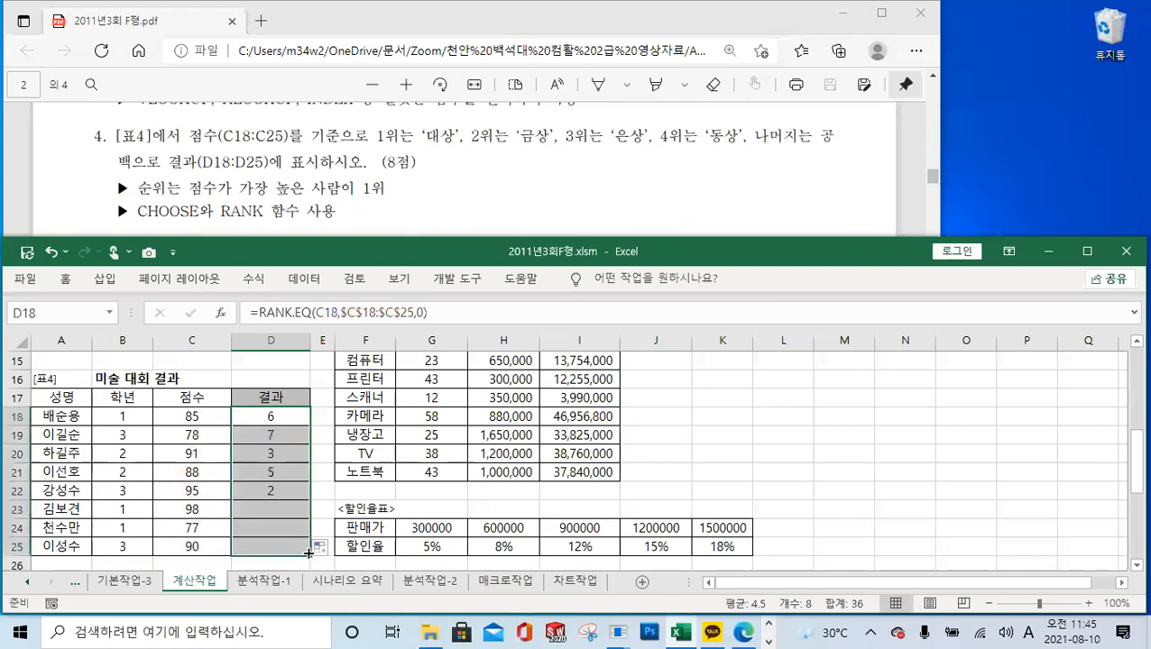
click(208, 510)
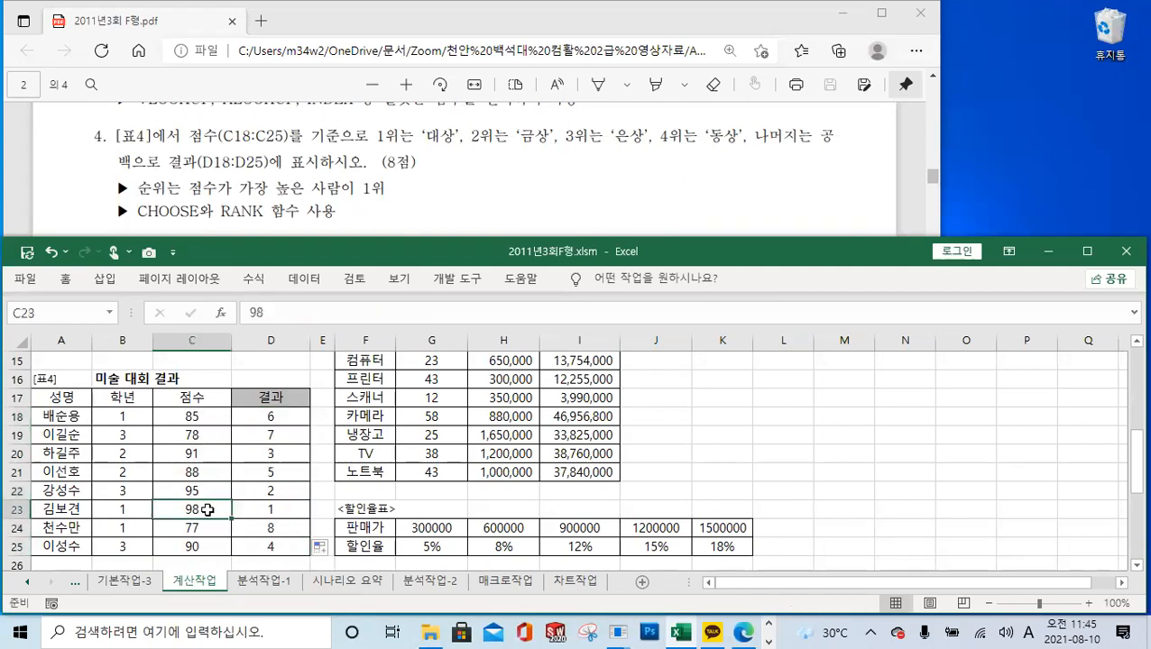
click(268, 511)
Step: Wrap the RANK.EQ formula in D18 in a CHOOSE function, using the rank as its index number
click(286, 416)
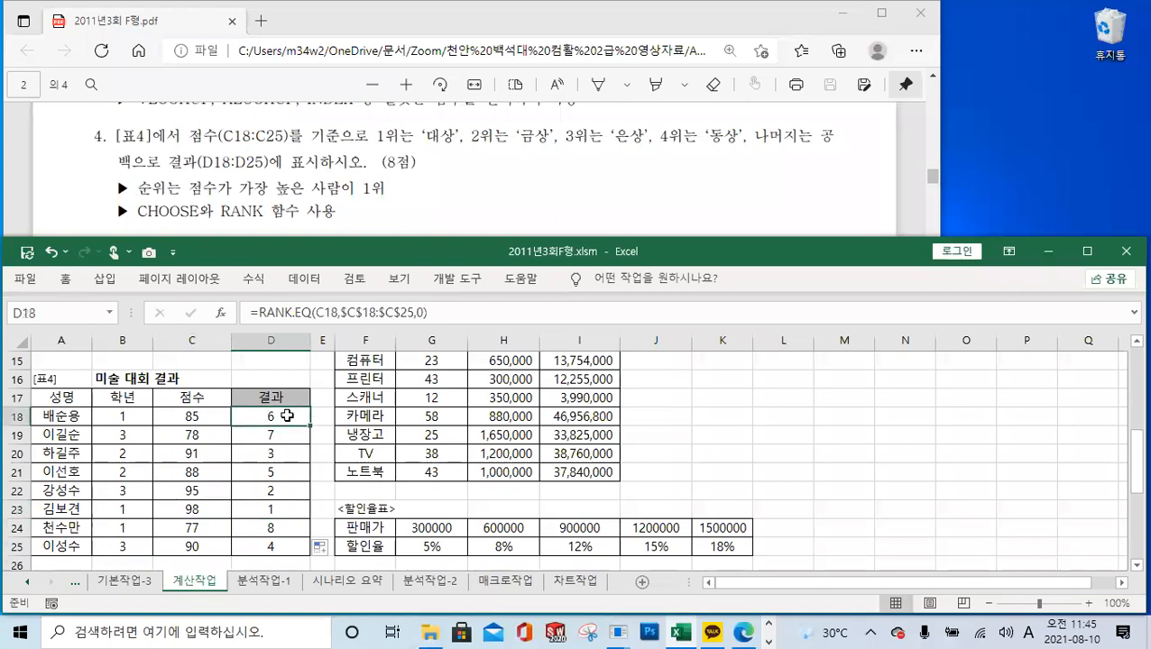
click(261, 313)
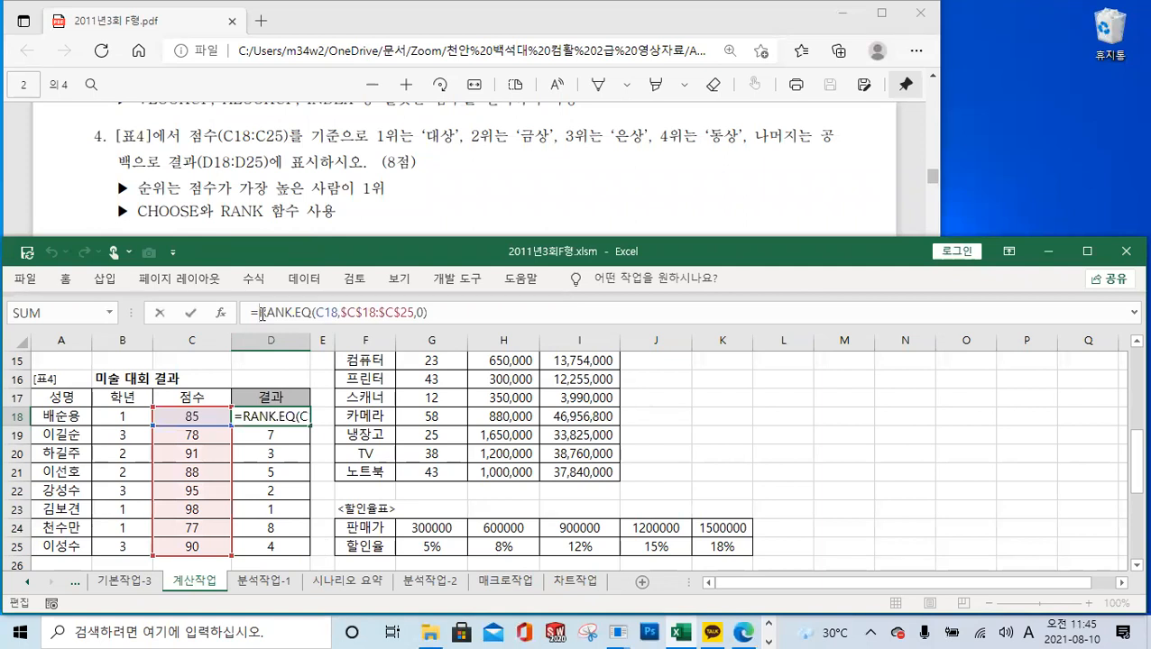
text(cho)
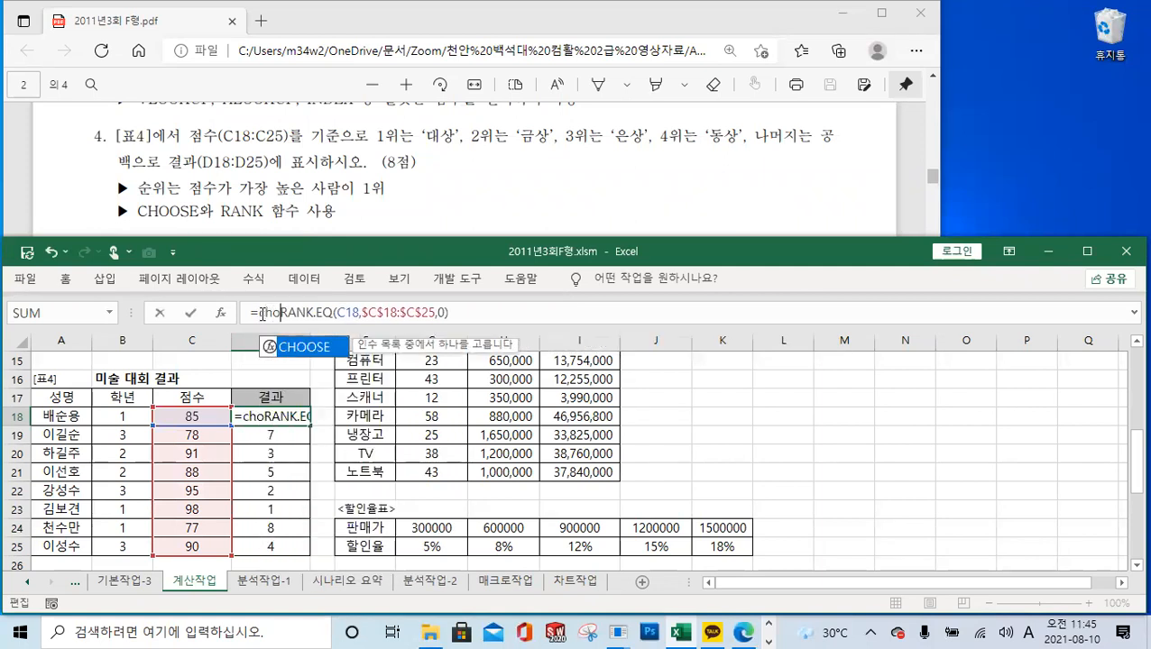
double_click(302, 348)
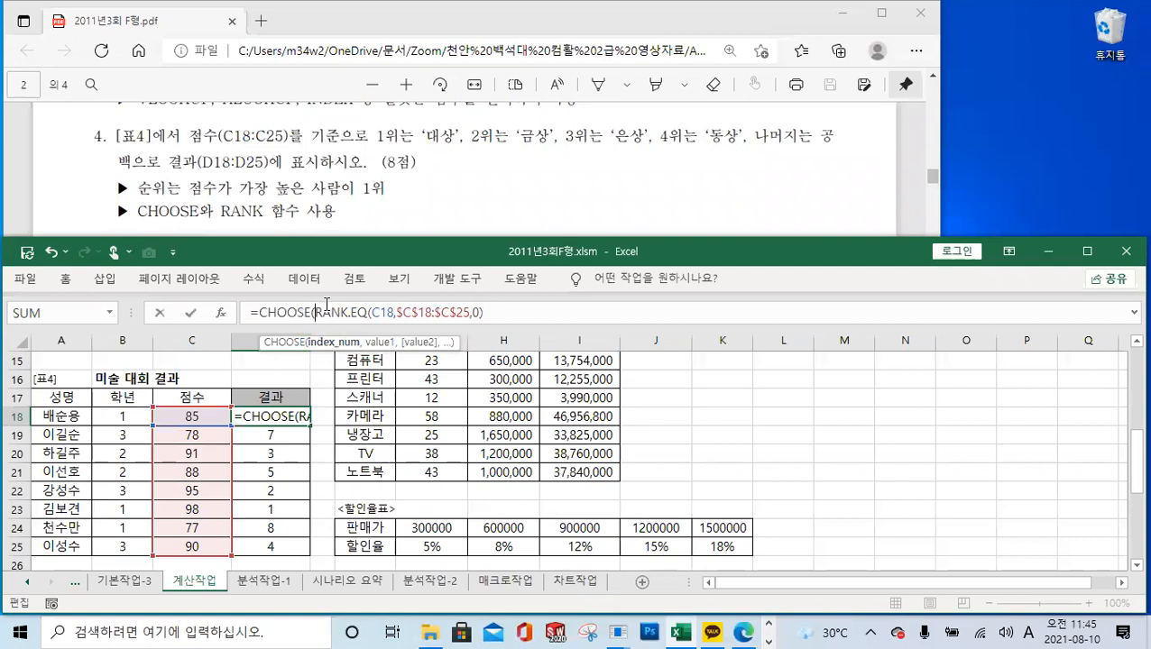
drag(316, 311, 483, 312)
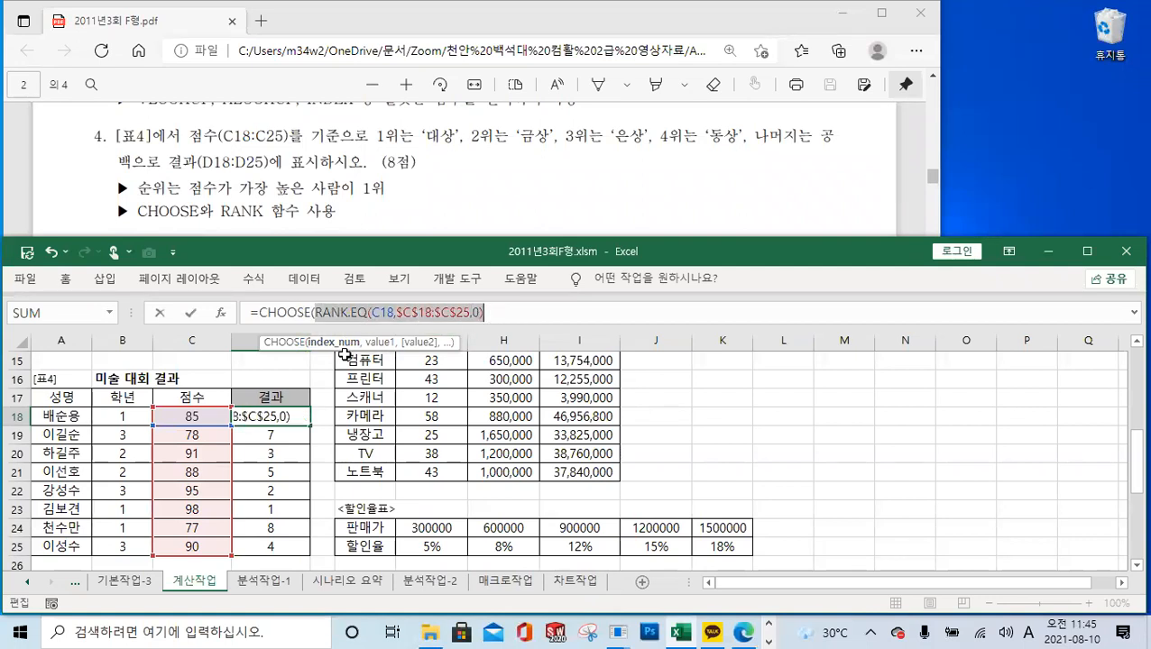
click(510, 311)
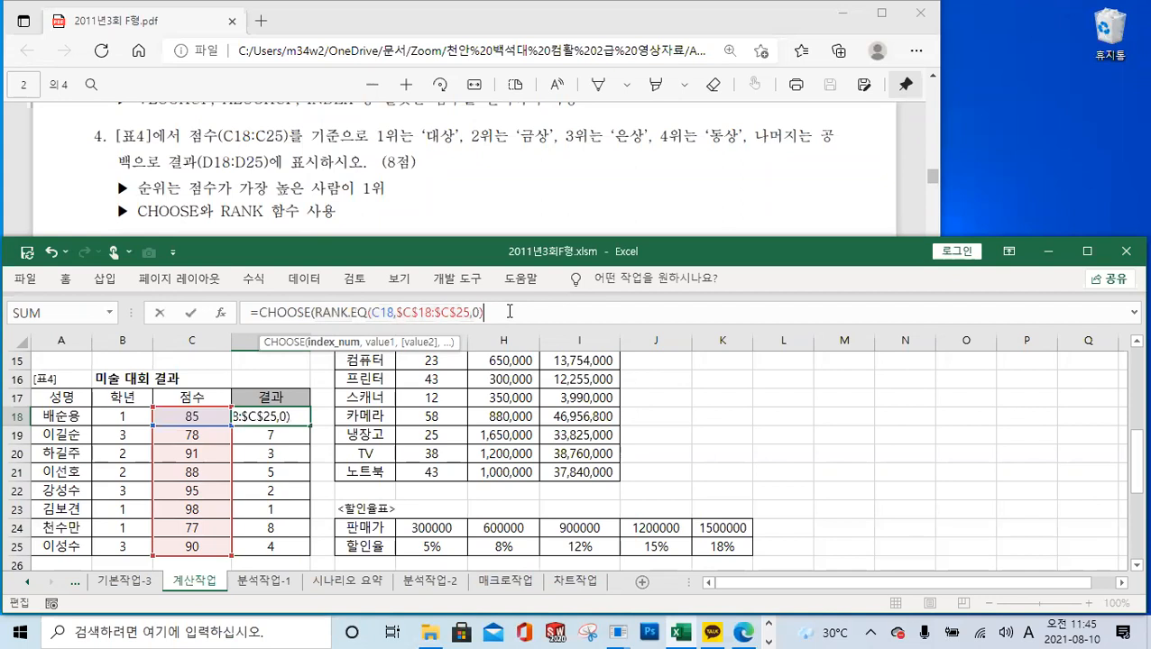
text(,)
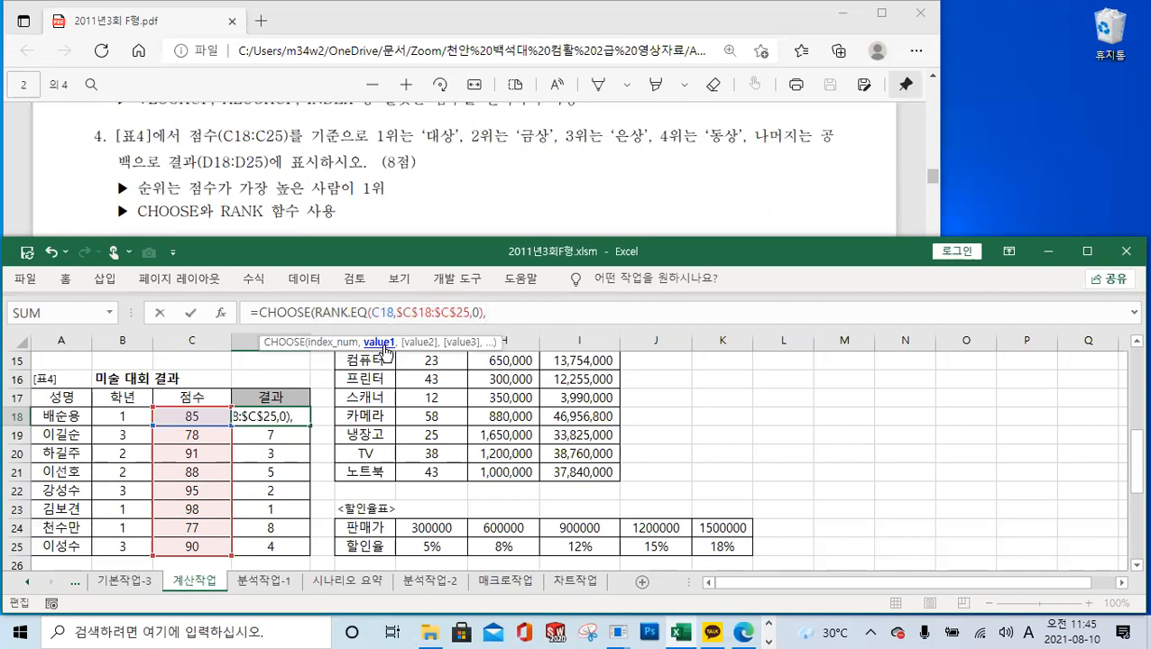
Step: Add "대상", "금상", "은상" and "동상" as the first four values of the CHOOSE function
text("대)
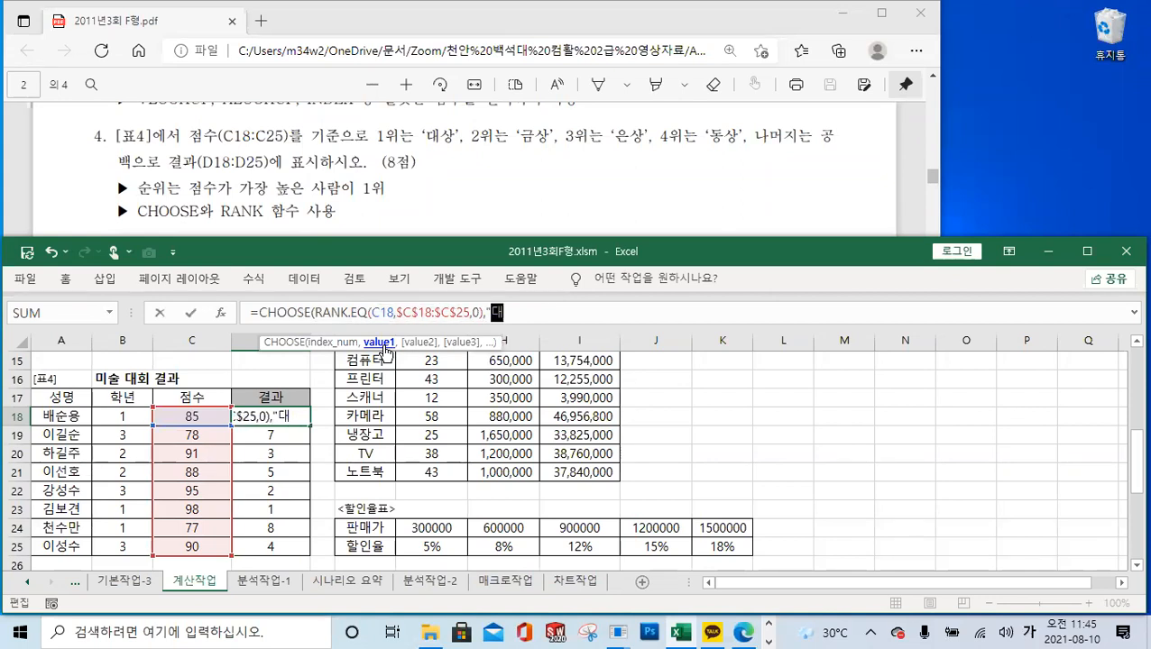
text(사상",)
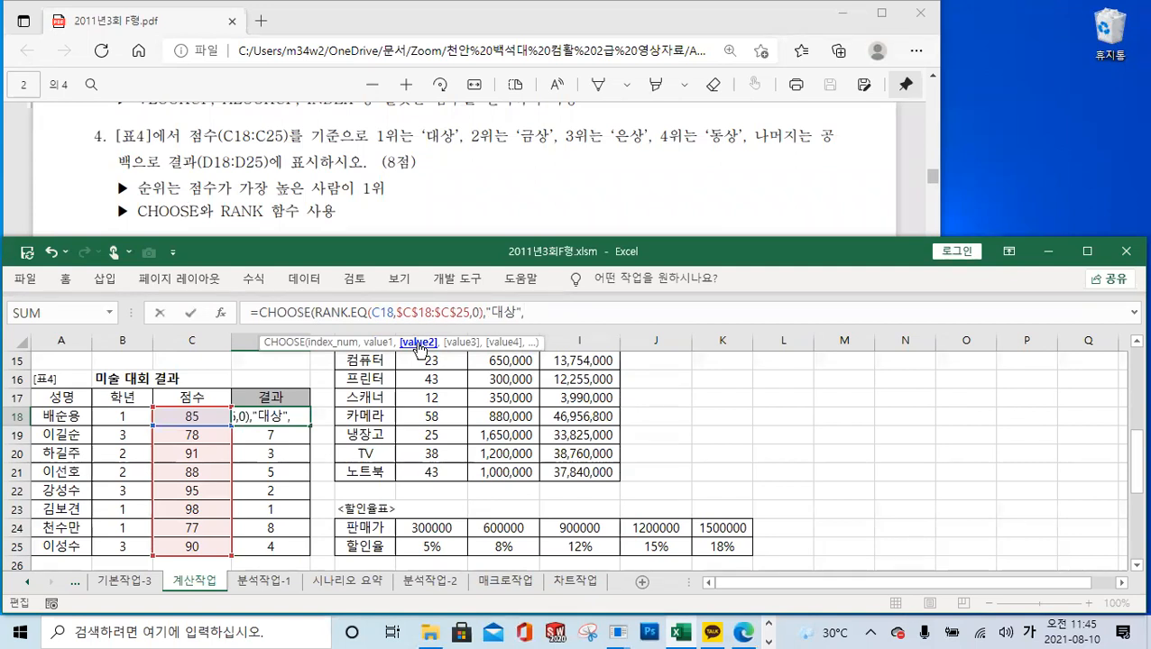
text("금상")
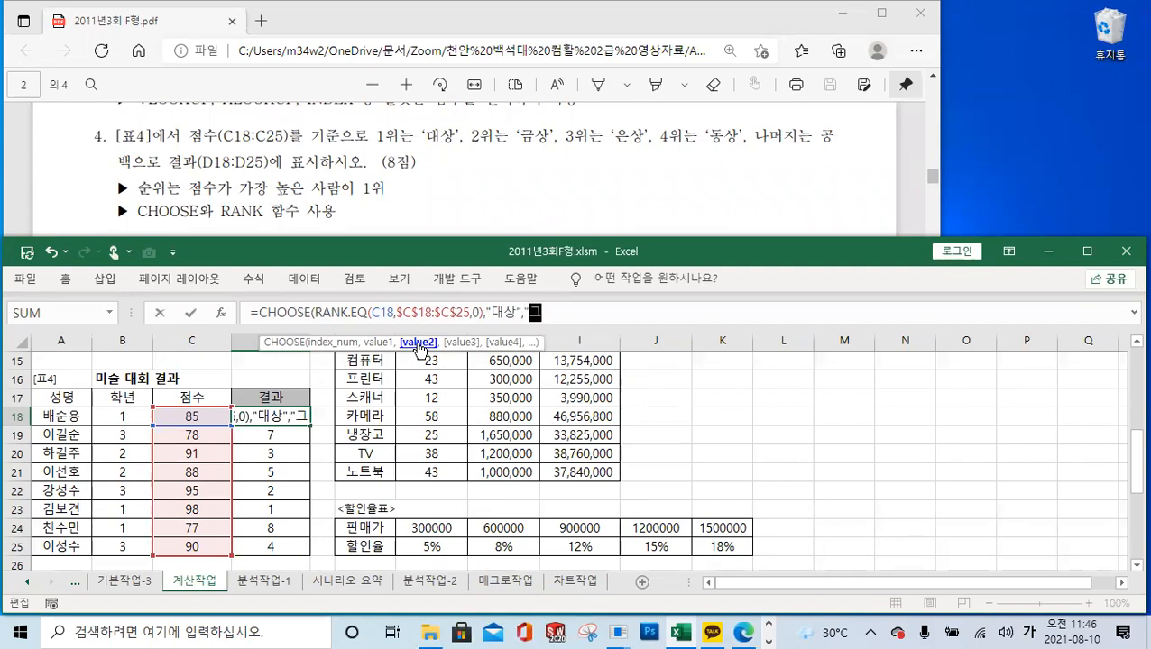
text(,)
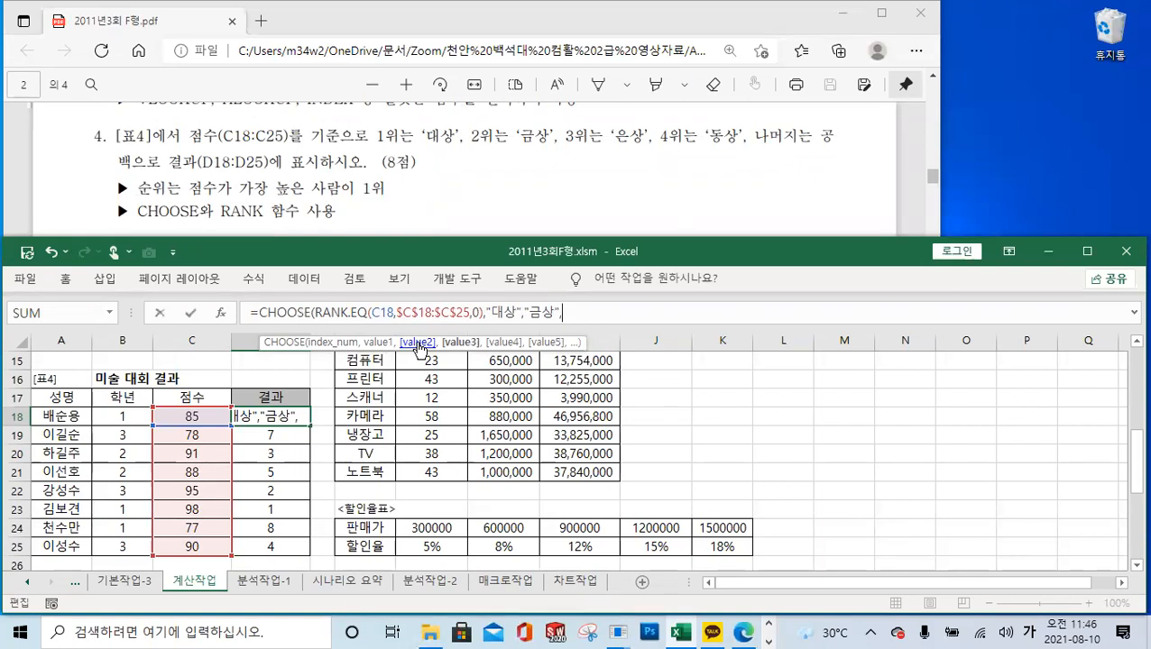
text("은상)
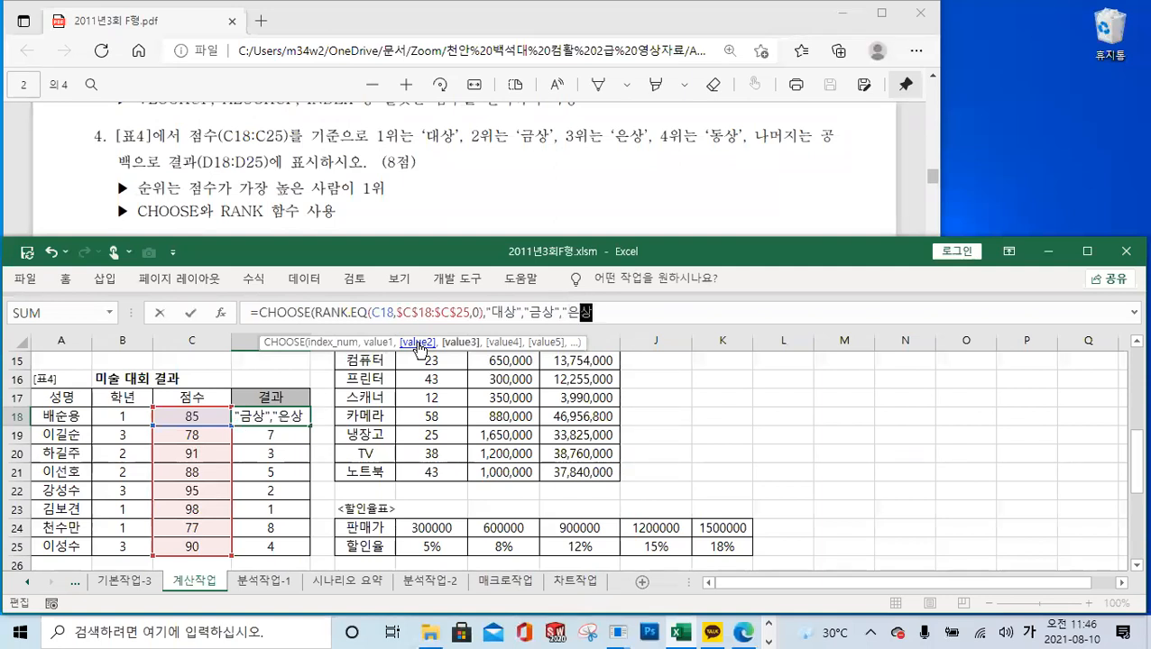
text(",)
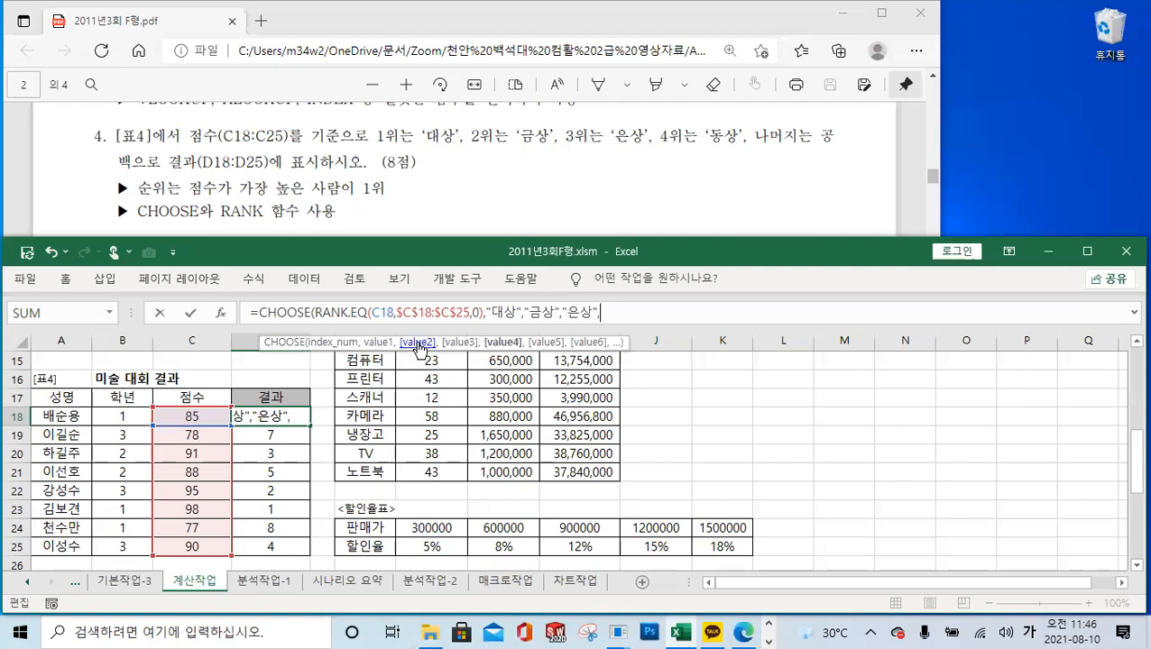
text("동상)
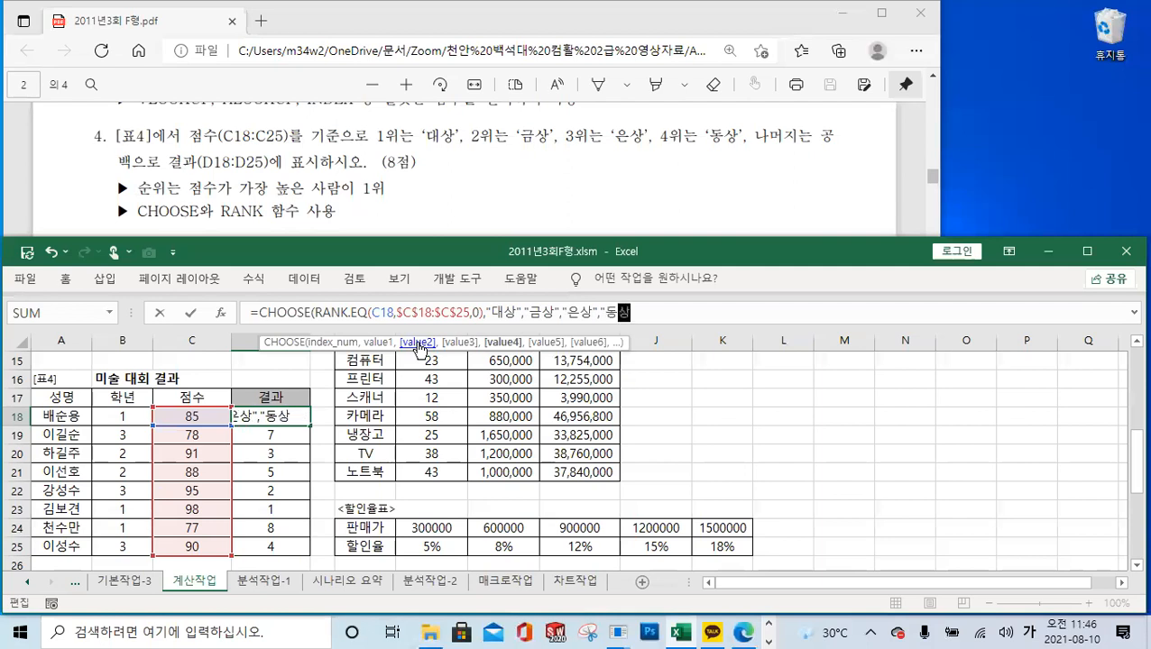
text(",)
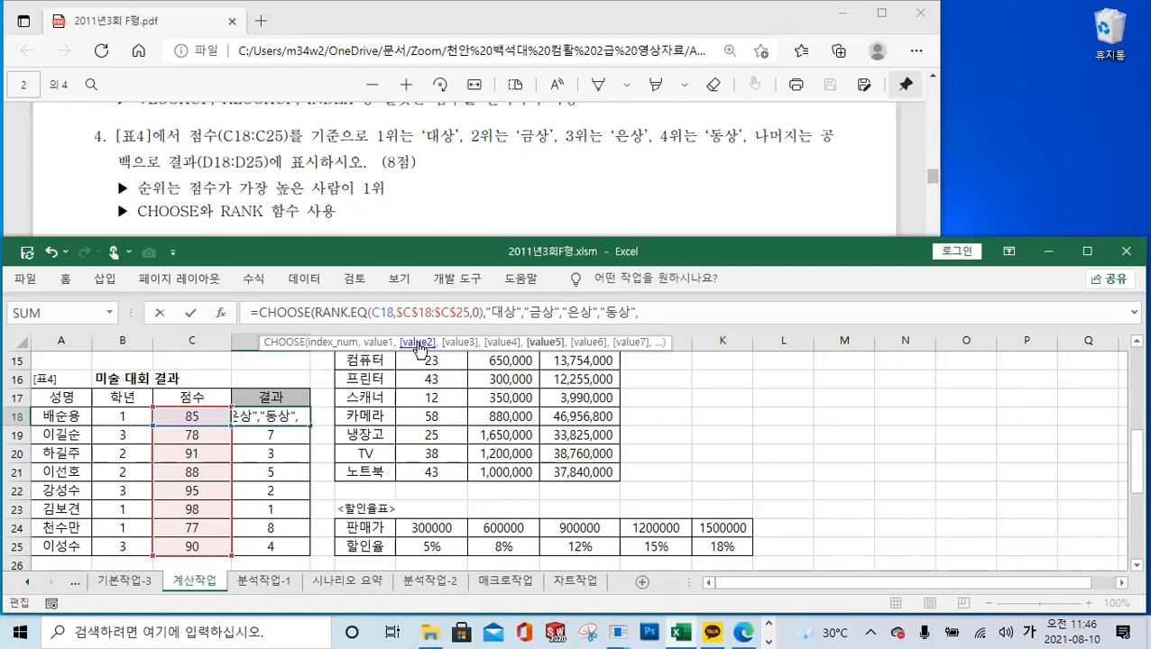
Step: Complete the CHOOSE formula in D18 with a single empty string "" as the fifth value and fill it down to D25
text("")
text())
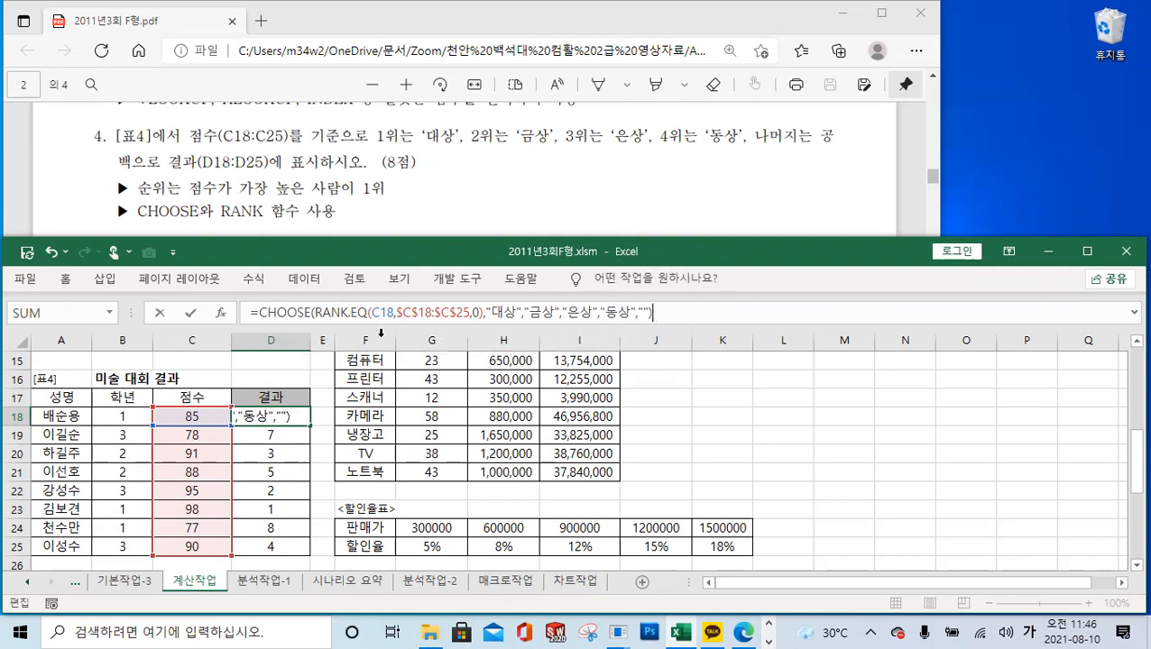
click(190, 313)
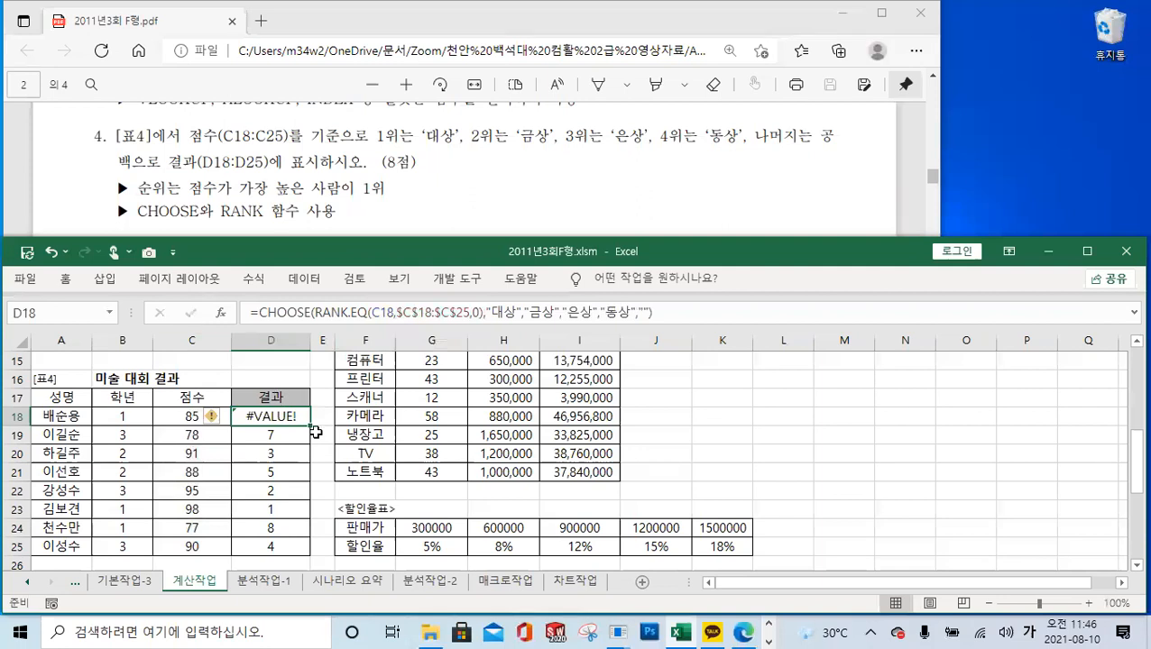
drag(310, 427, 305, 549)
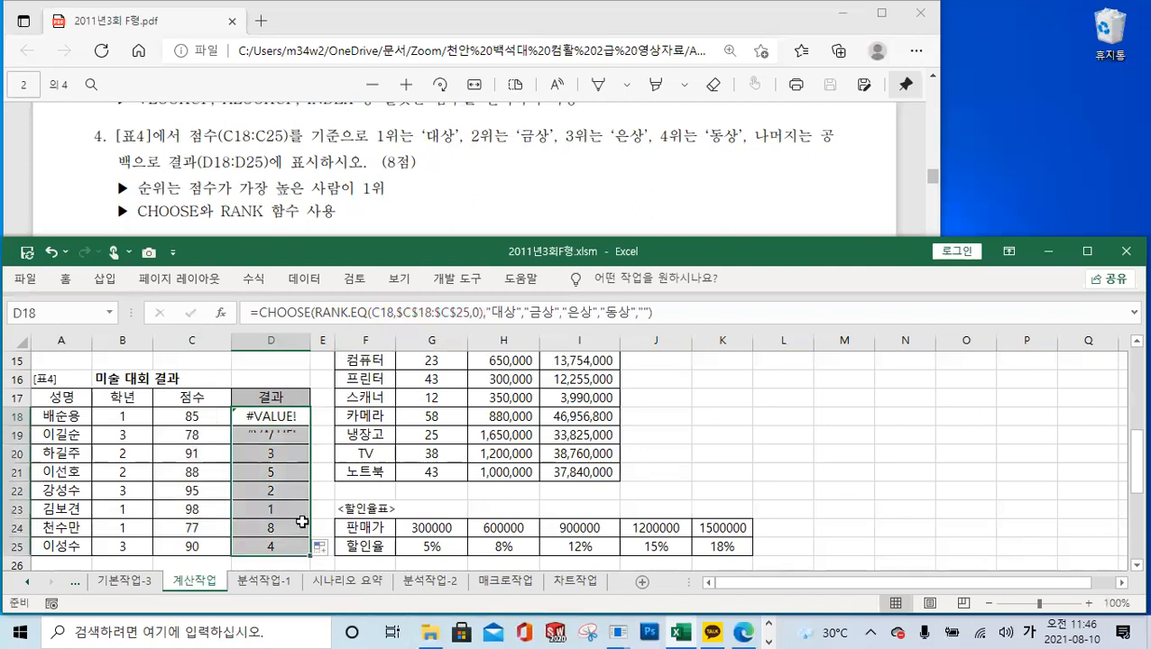
click(275, 416)
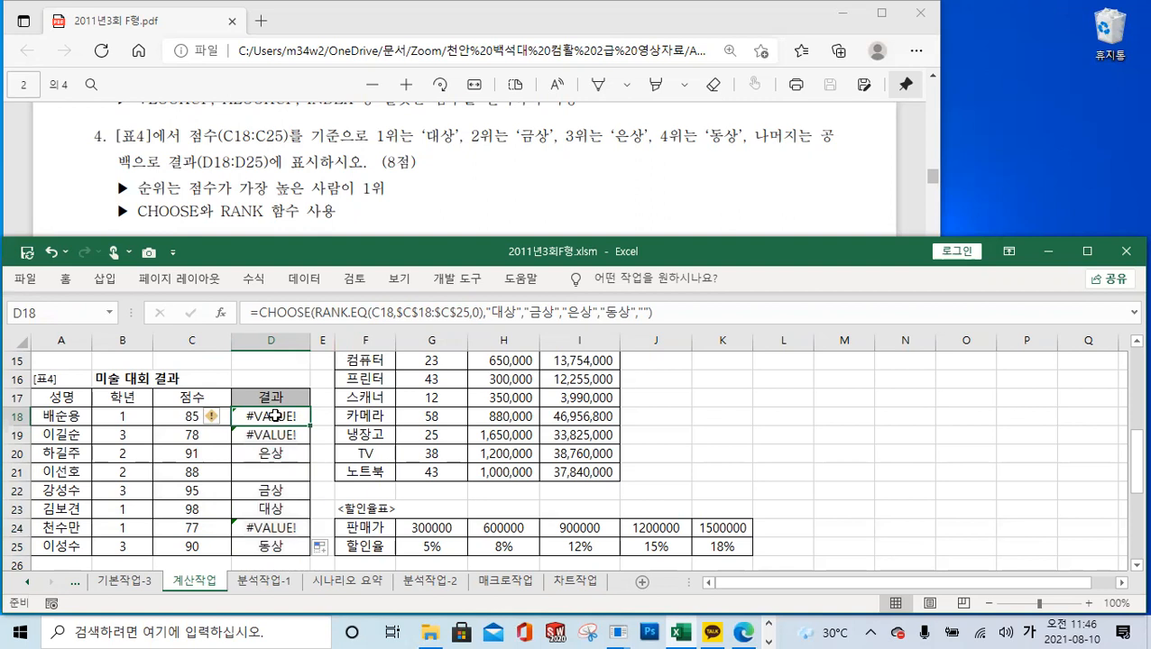
Step: Add three more empty strings "" as the sixth to eighth CHOOSE values in D18 and fill the formula down to D25
click(647, 312)
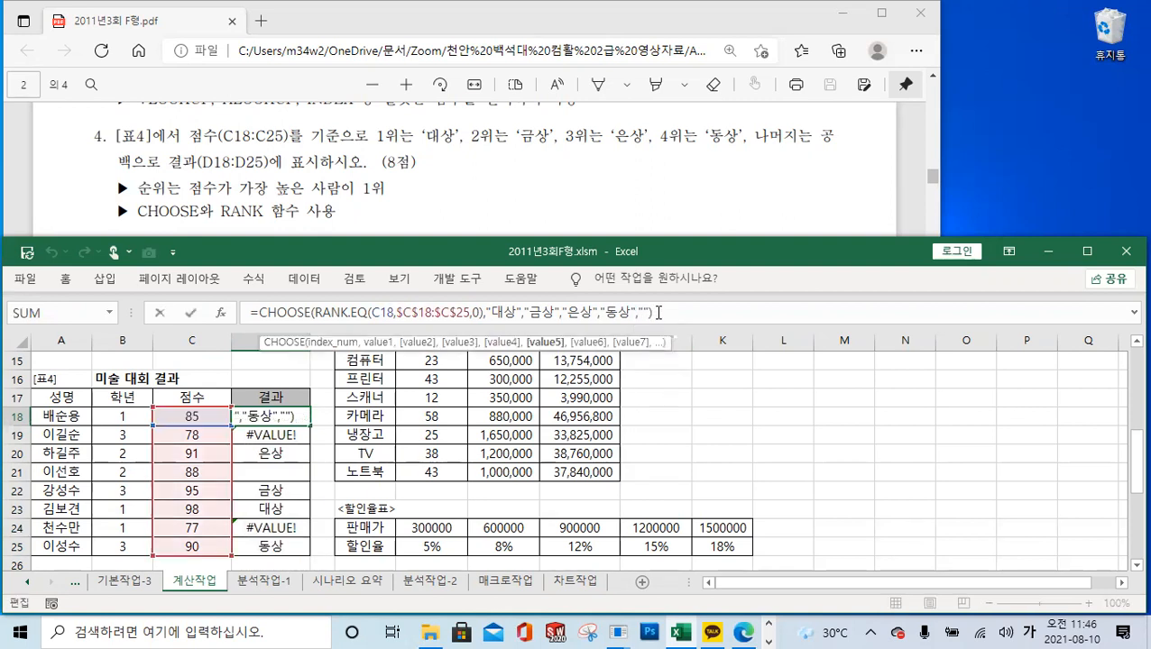
text(,"","")
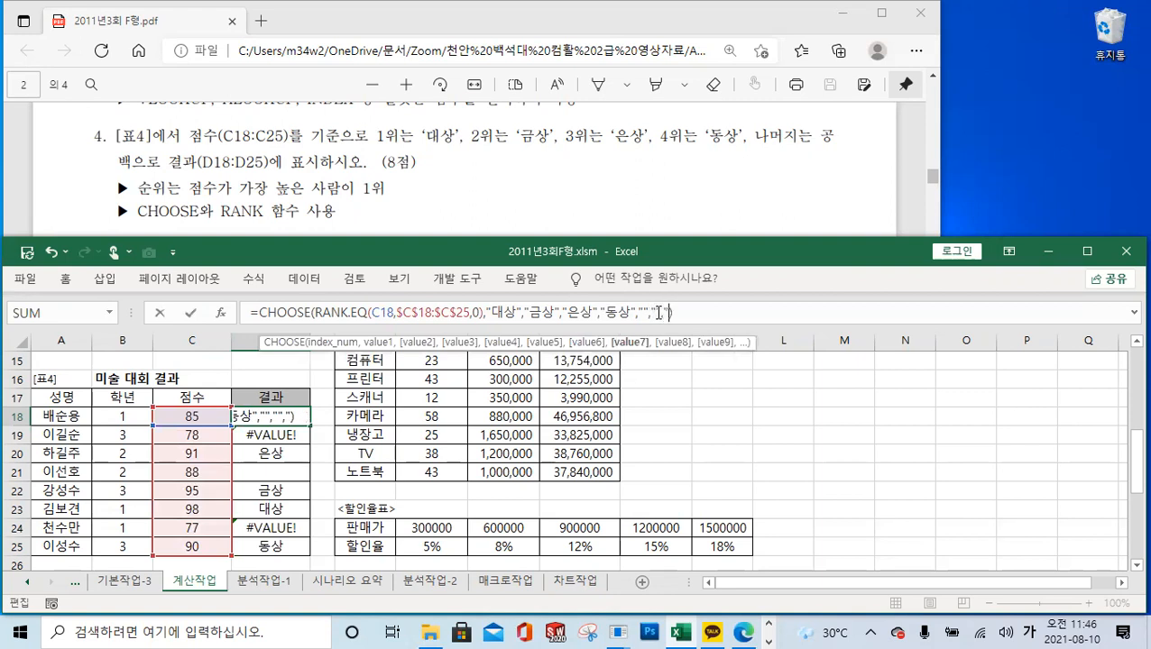
text(,"")
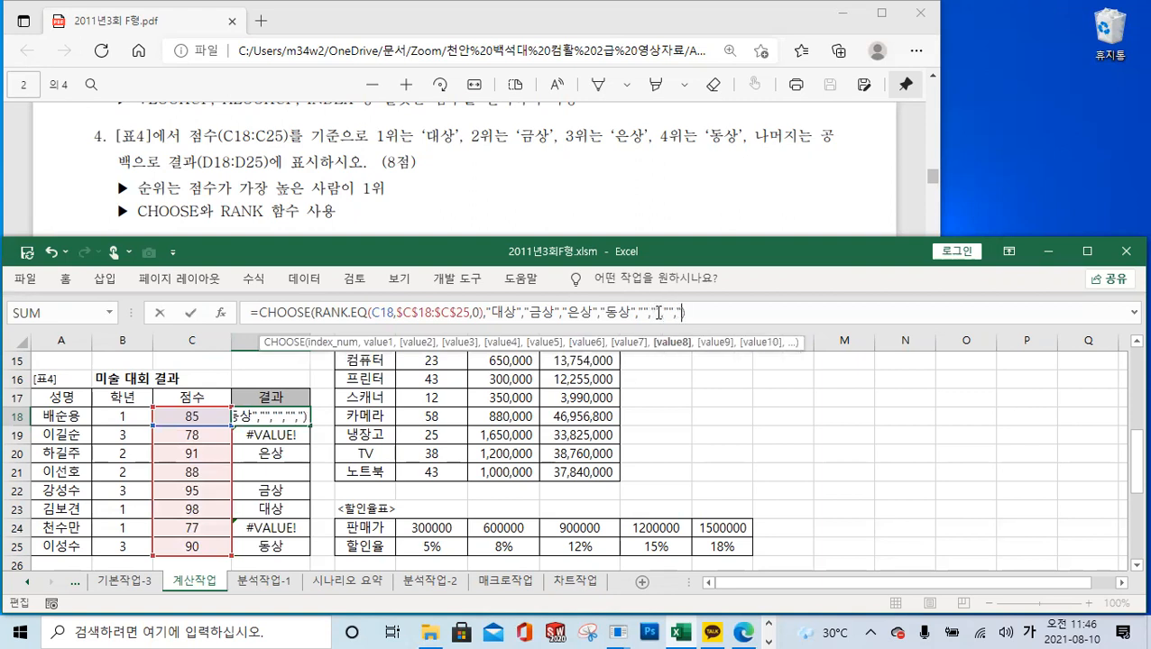
text(,"")
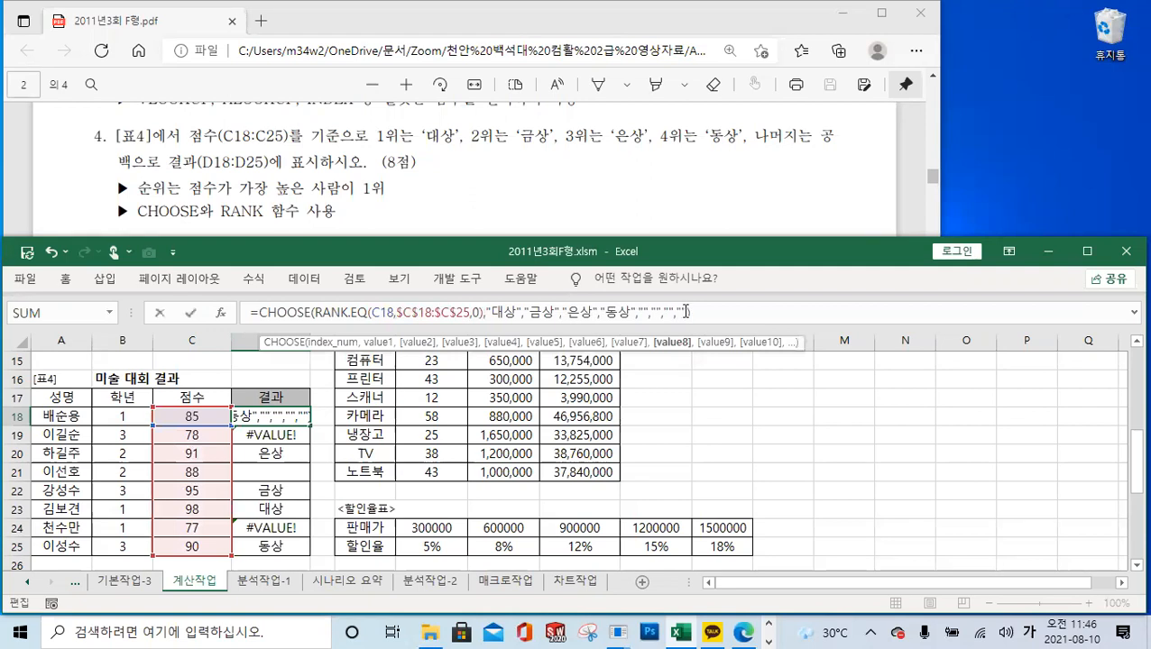
click(696, 312)
click(683, 312)
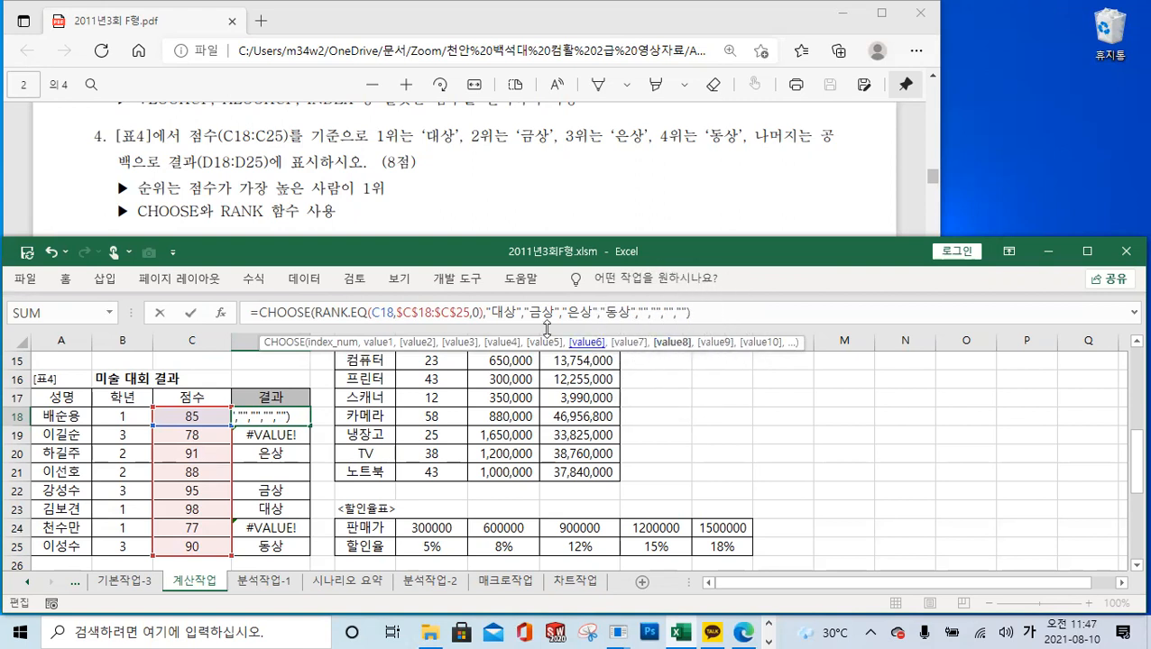
click(189, 313)
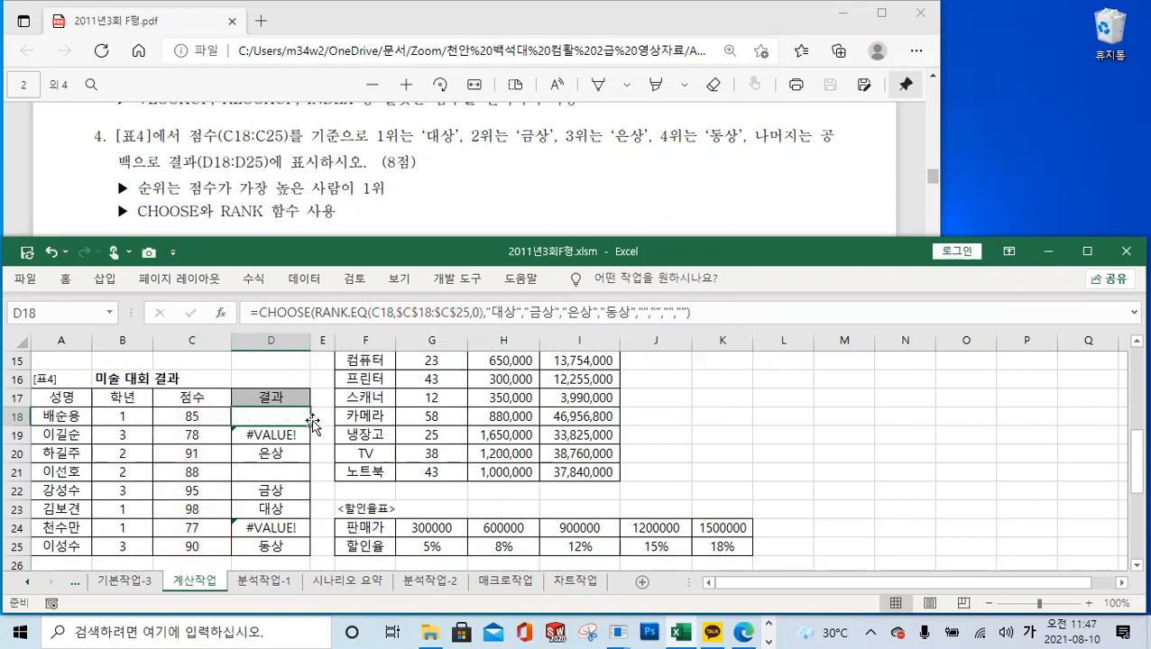
drag(312, 424, 307, 552)
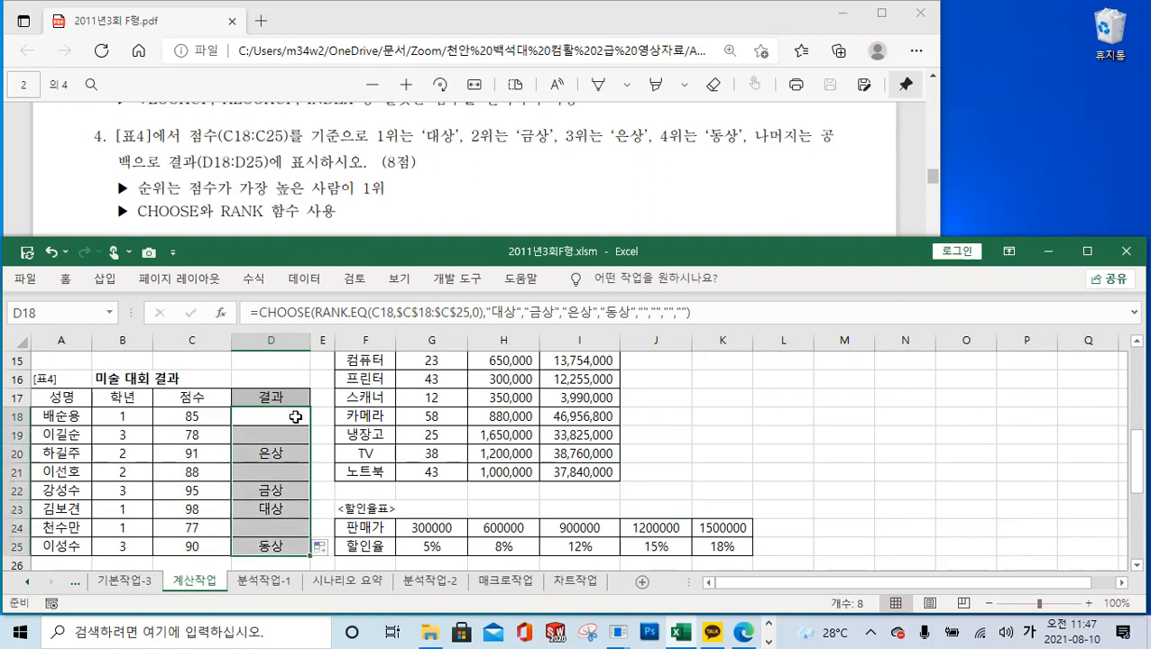
click(295, 417)
Step: Read question 5 in the exam PDF and start a SUMIF formula in the 대리 급여 평균 cell F36 of [표5]
click(431, 211)
scroll(431, 211, down, 5)
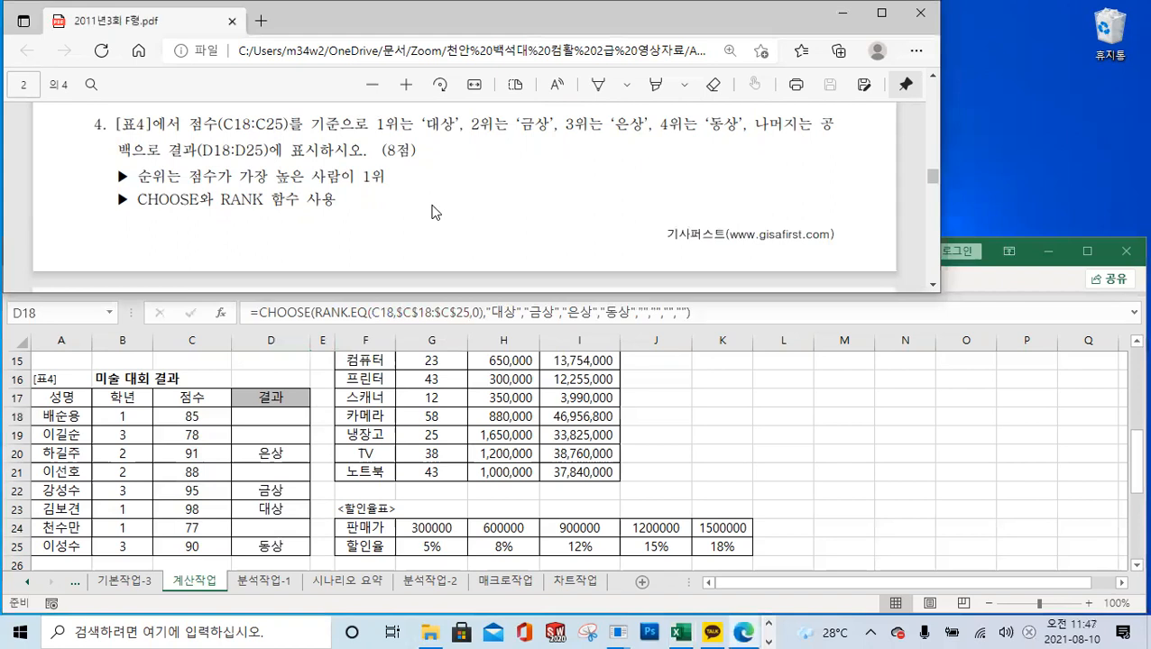
scroll(431, 212, down, 2)
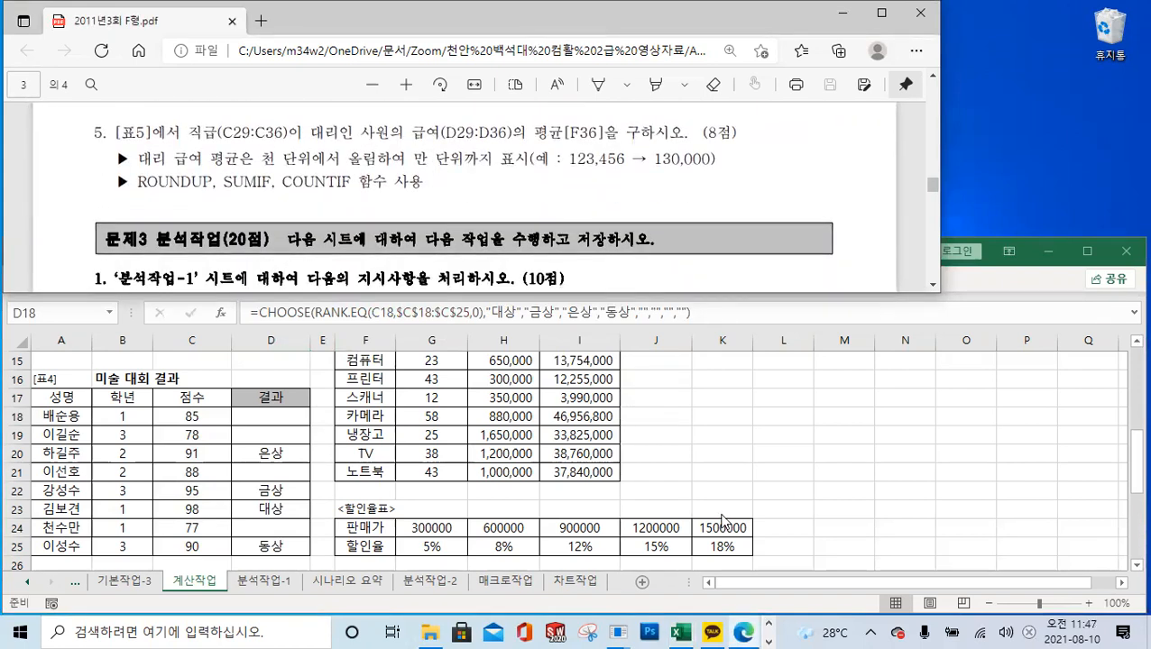
click(580, 437)
scroll(505, 446, down, 3)
scroll(470, 454, down, 1)
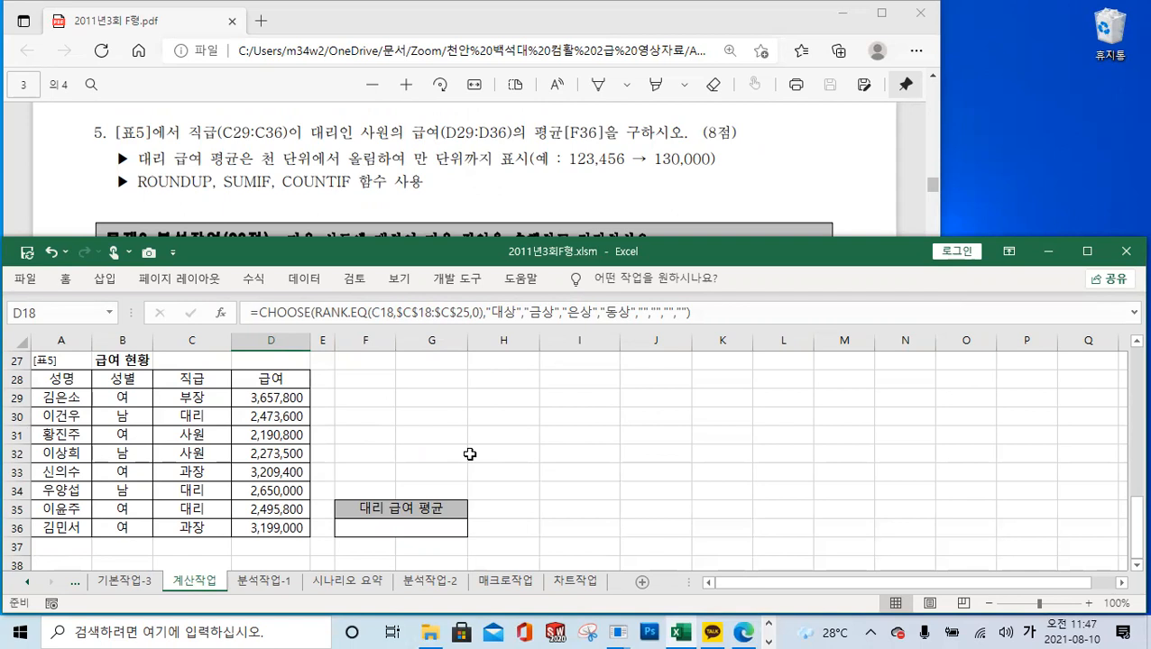
click(436, 529)
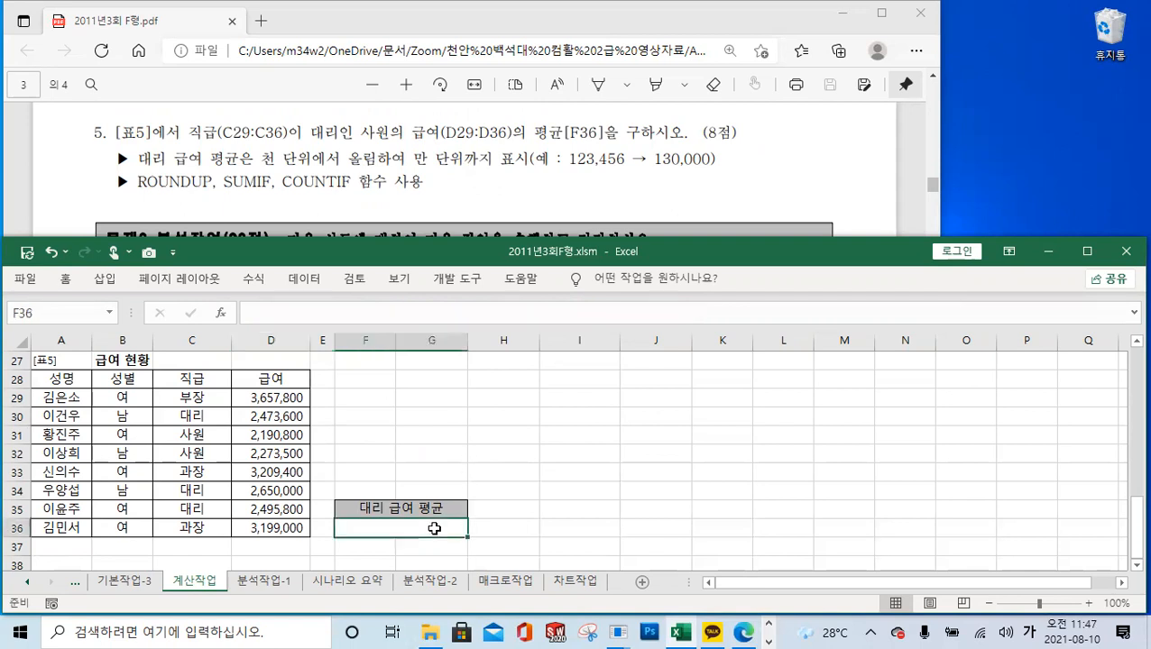
click(302, 314)
text(=)
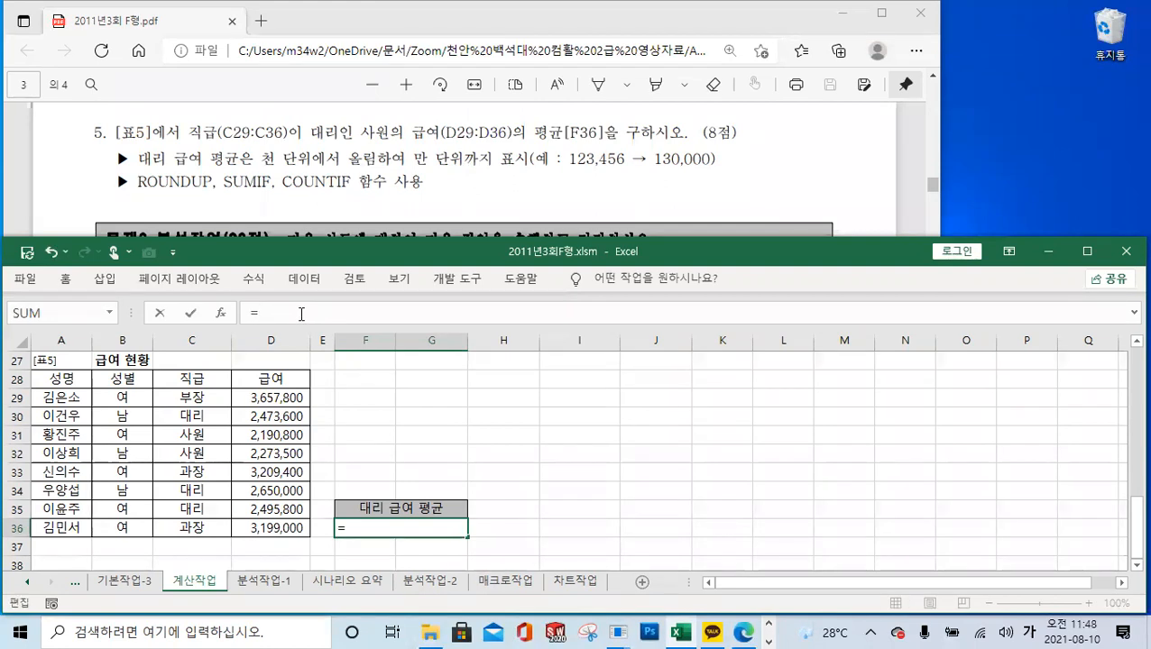
text(ㄴ)
key(BackSpace)
text(sum)
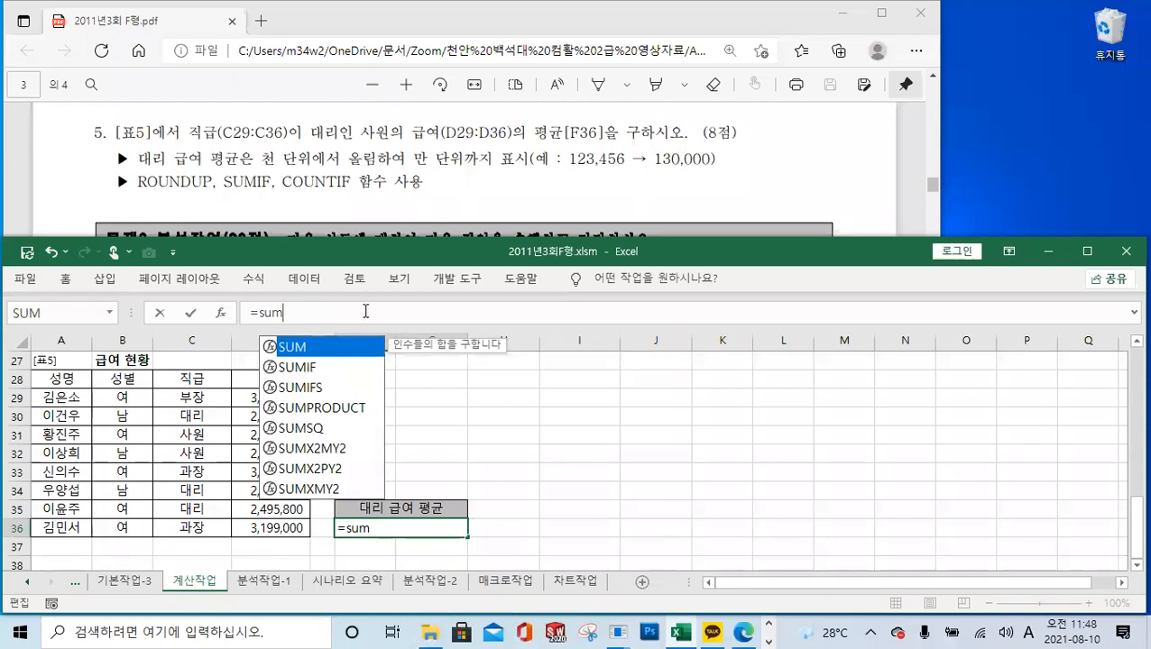
double_click(317, 367)
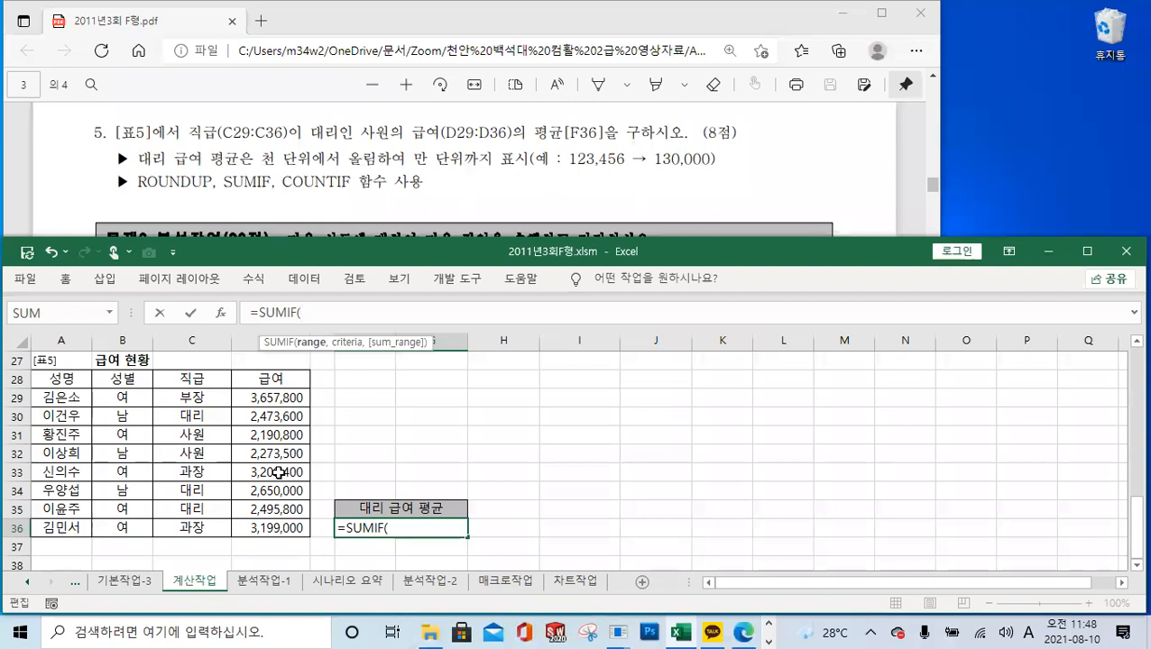
Step: Use the 직급 cells C29:C36 as the SUMIF range and continue to the criteria argument with Korean input enabled
drag(202, 398, 194, 529)
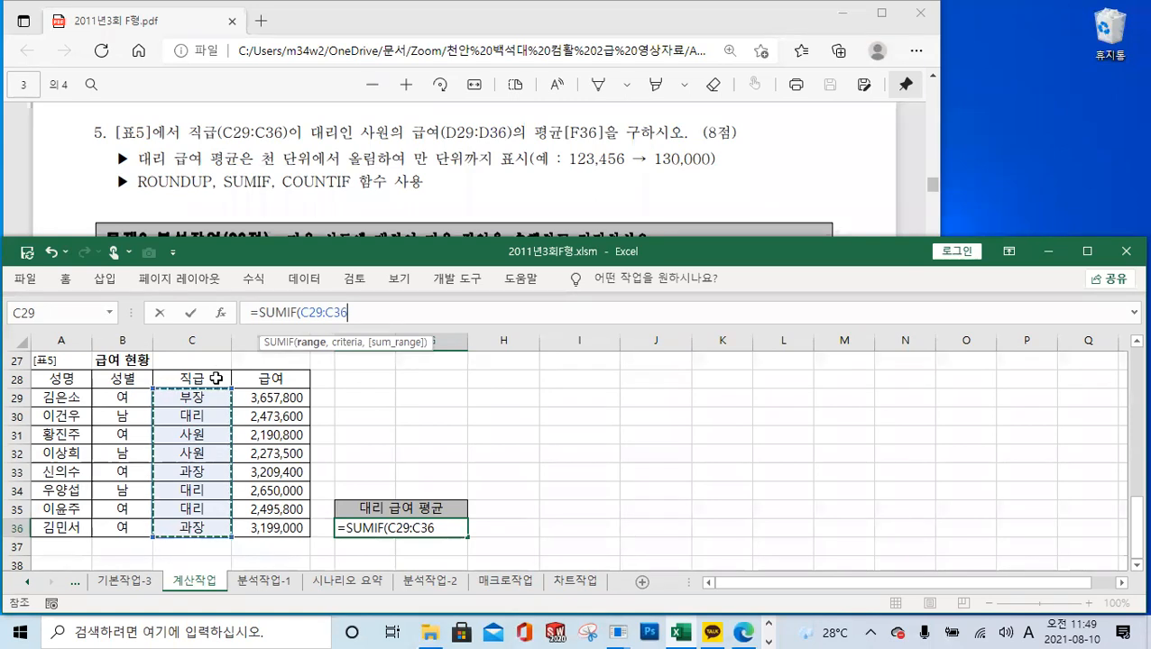
text(,)
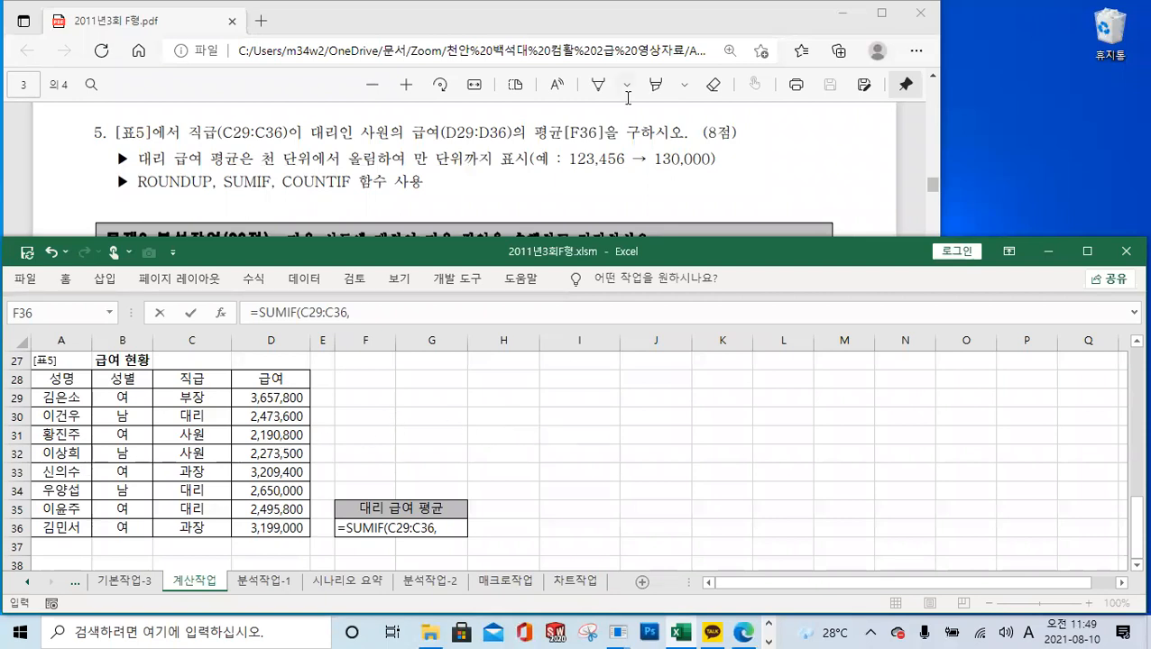
key(Hangul)
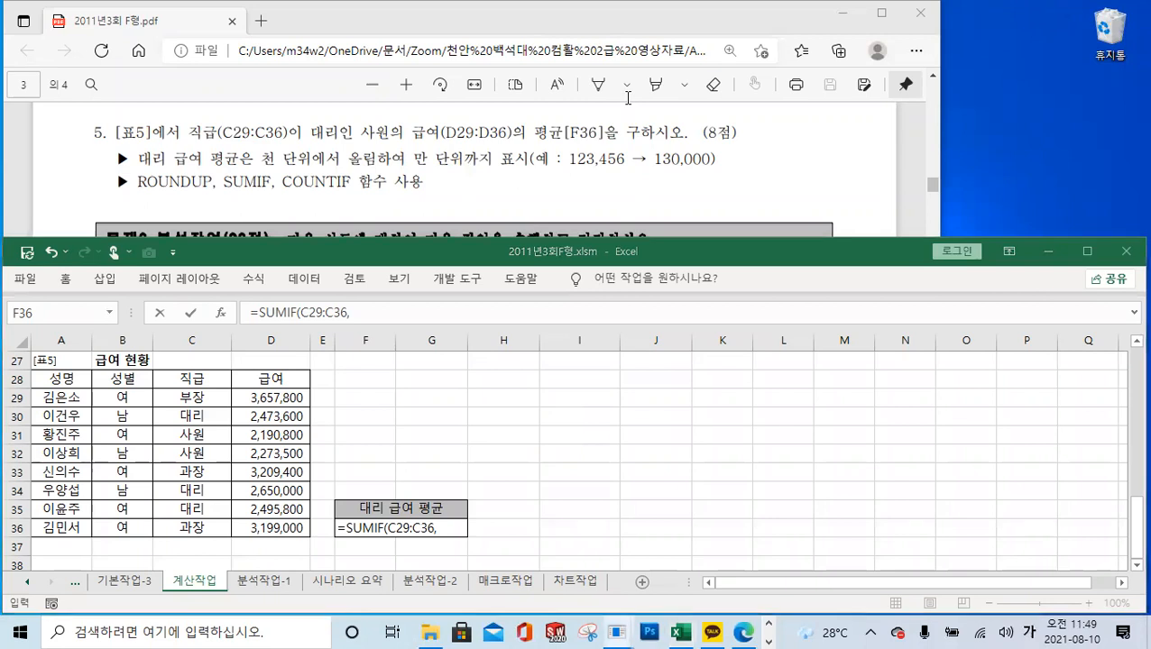